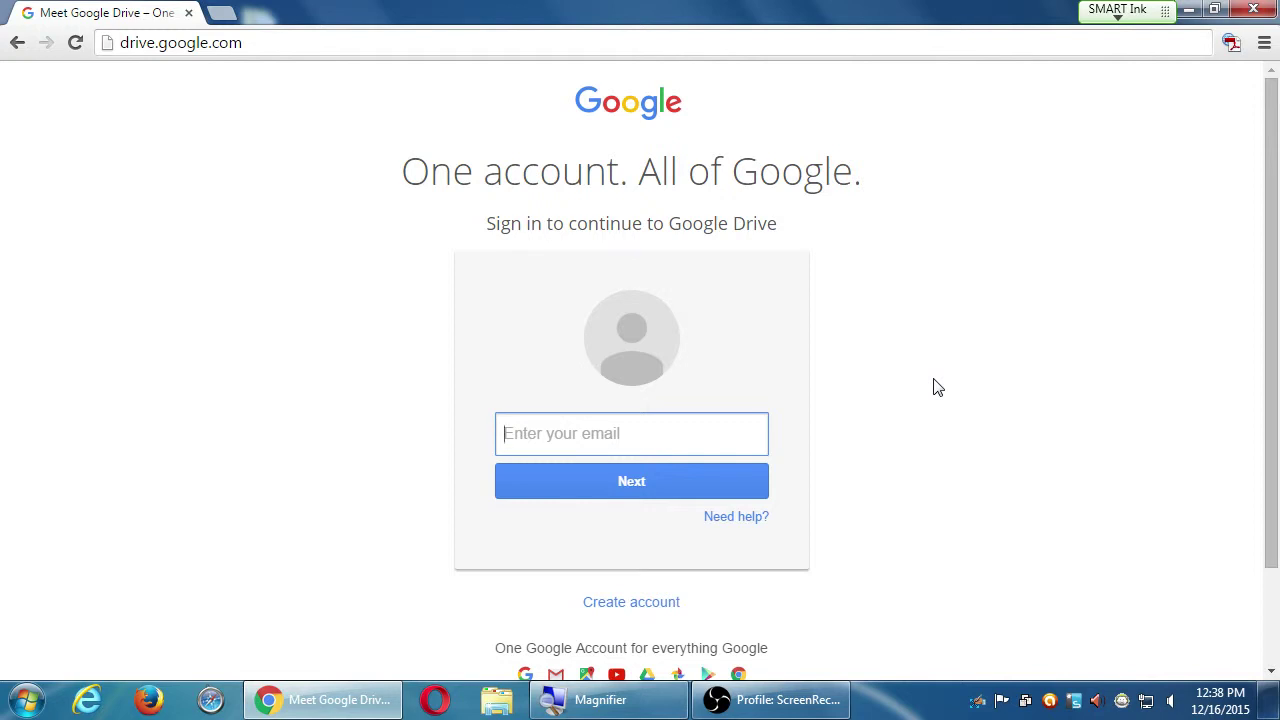
# - Dock the browser to the left, move the OBS window right, and uncheck Monitor Capture
pyautogui.press('super+Left')
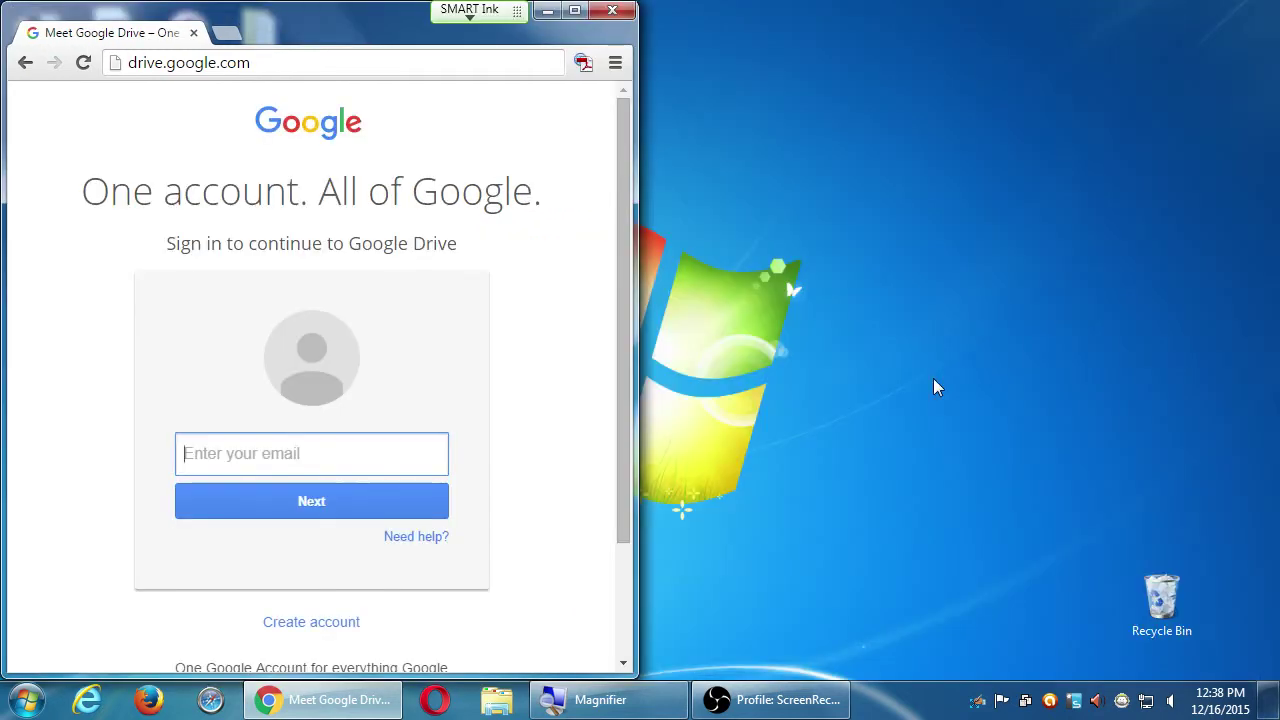
pyautogui.click(778, 684)
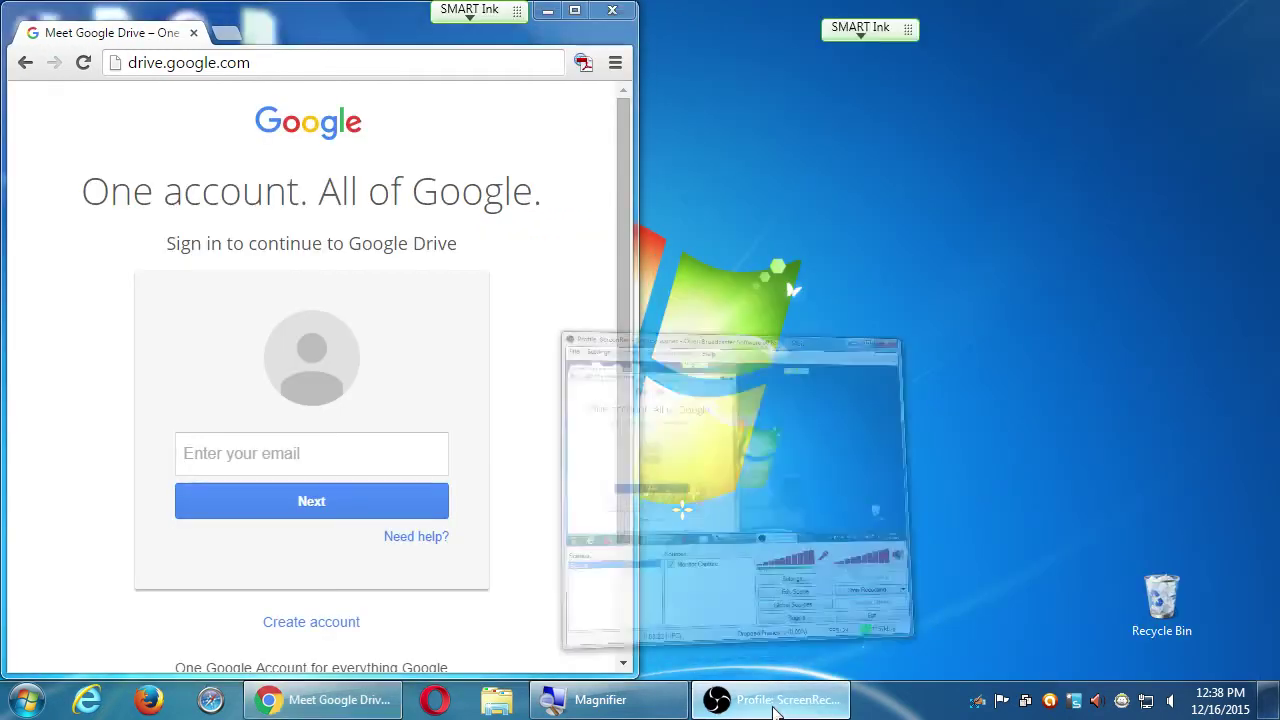
pyautogui.moveTo(705, 38); pyautogui.dragTo(1038, 40)
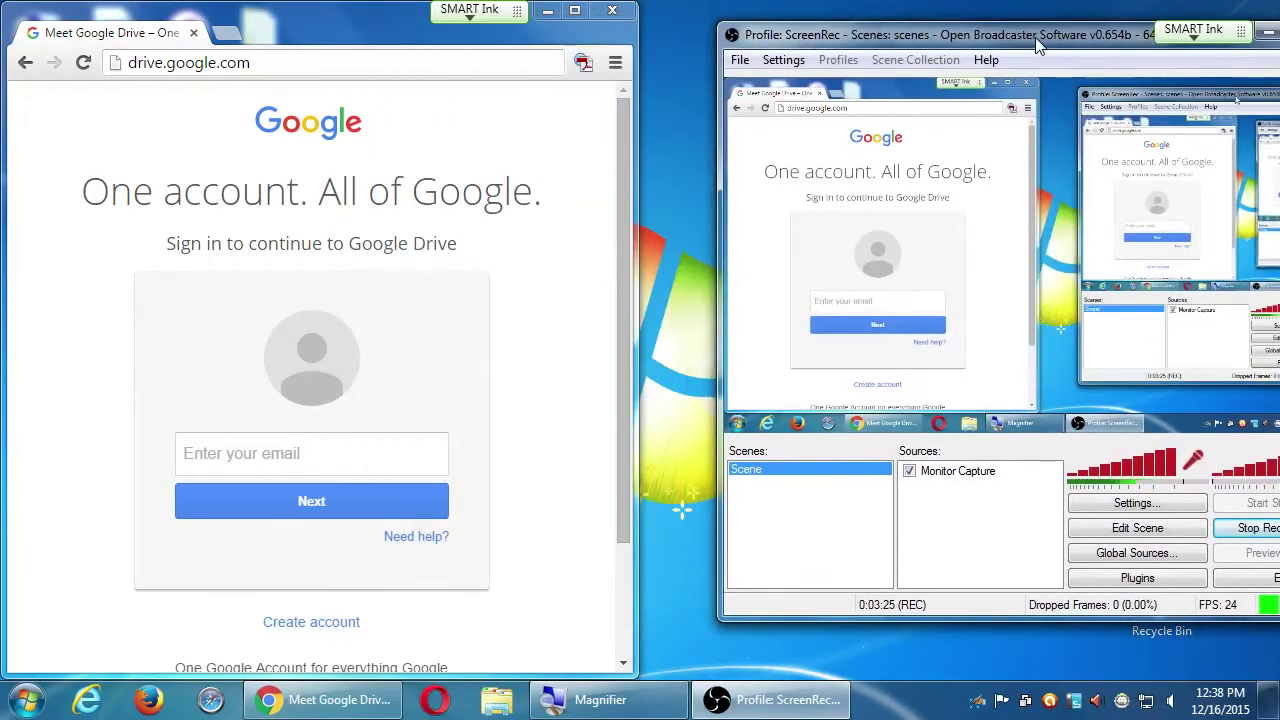
pyautogui.click(909, 472)
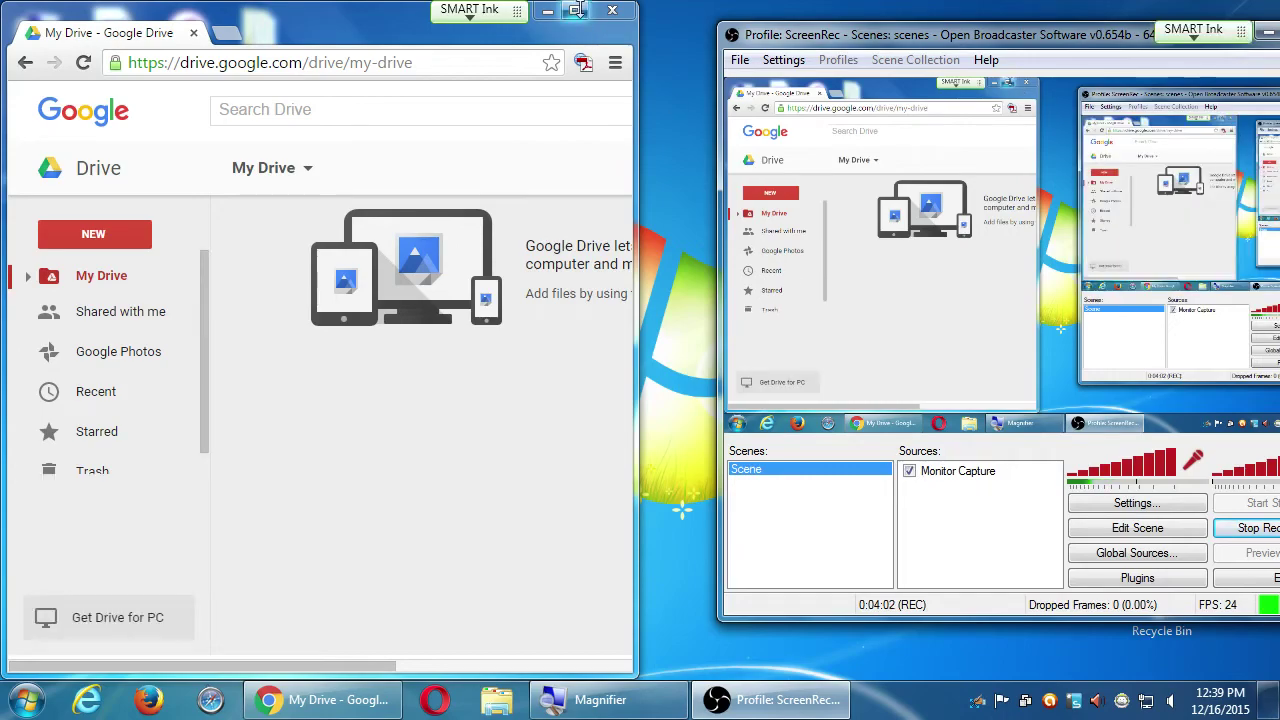
# - Maximize the Chrome window showing the empty My Drive page
pyautogui.doubleClick(585, 15)
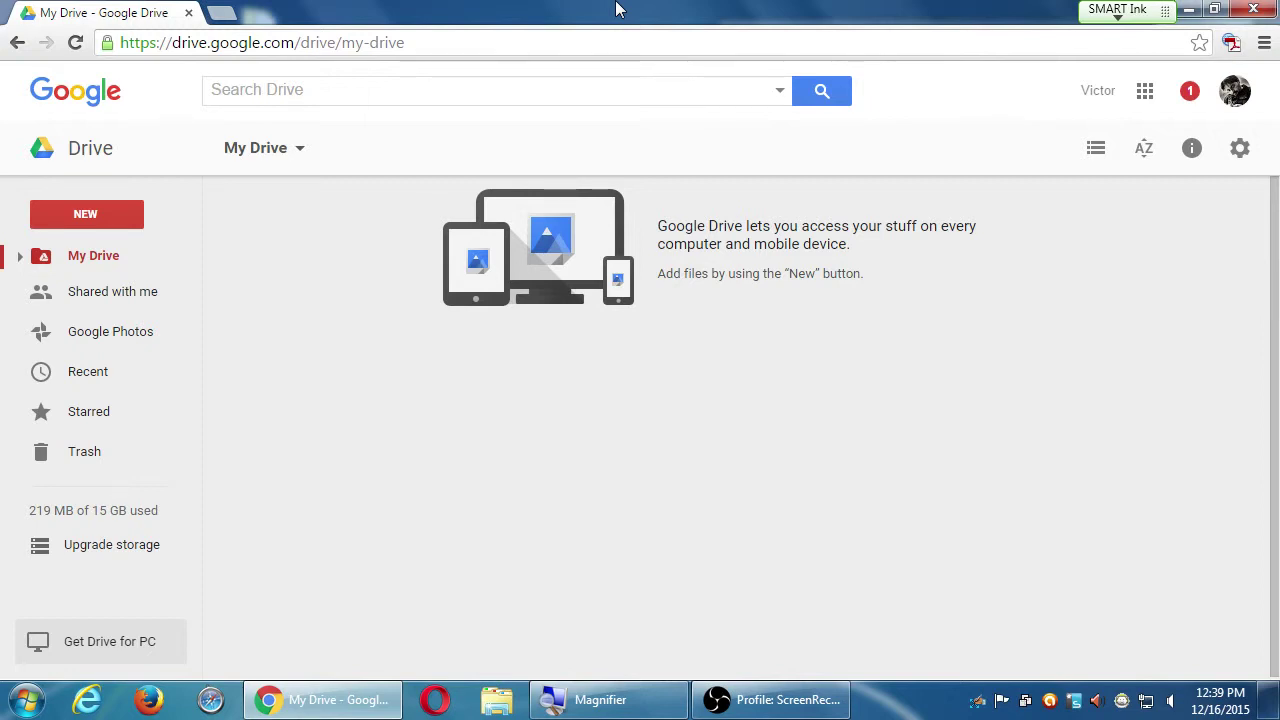
pyautogui.click(262, 150)
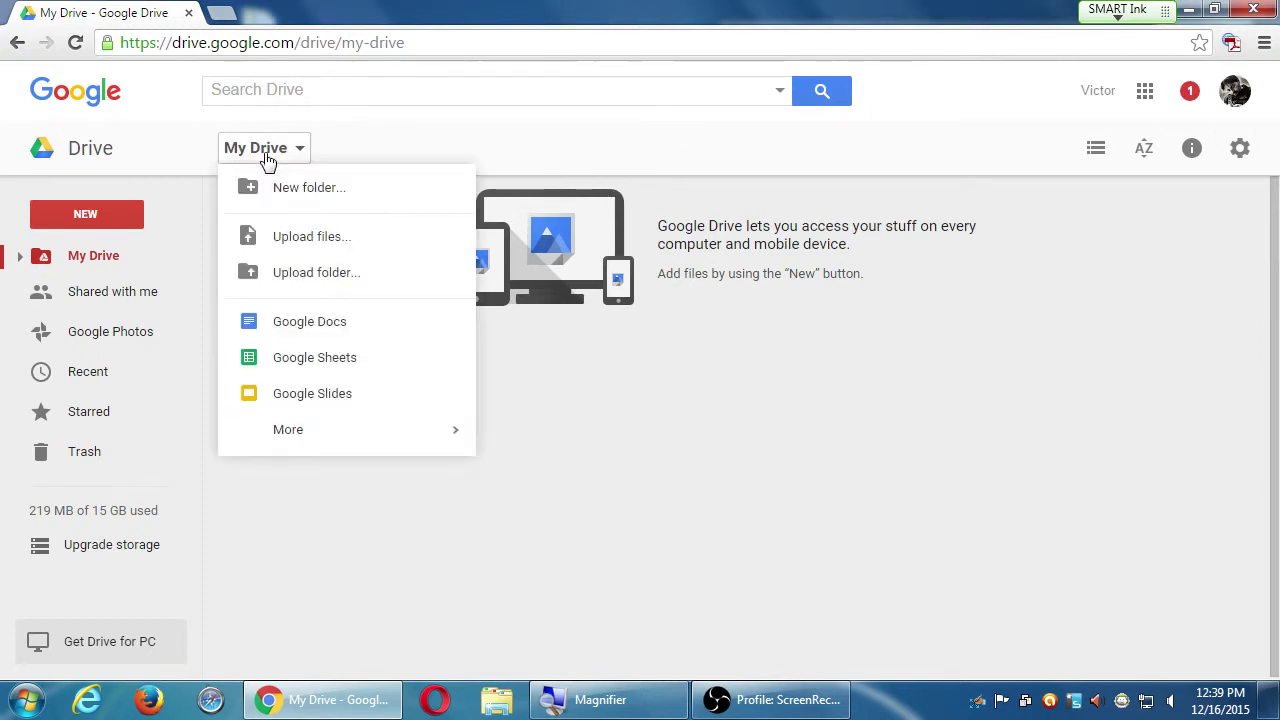
pyautogui.click(397, 144)
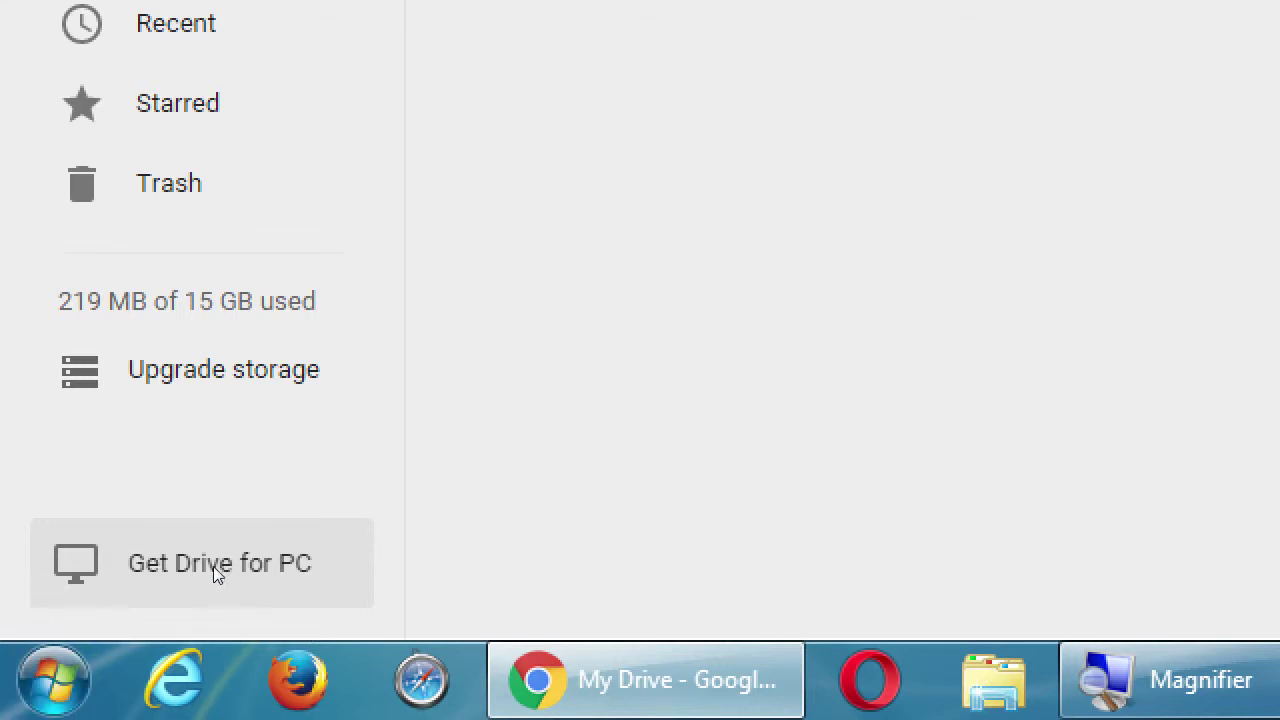
pyautogui.click(181, 523)
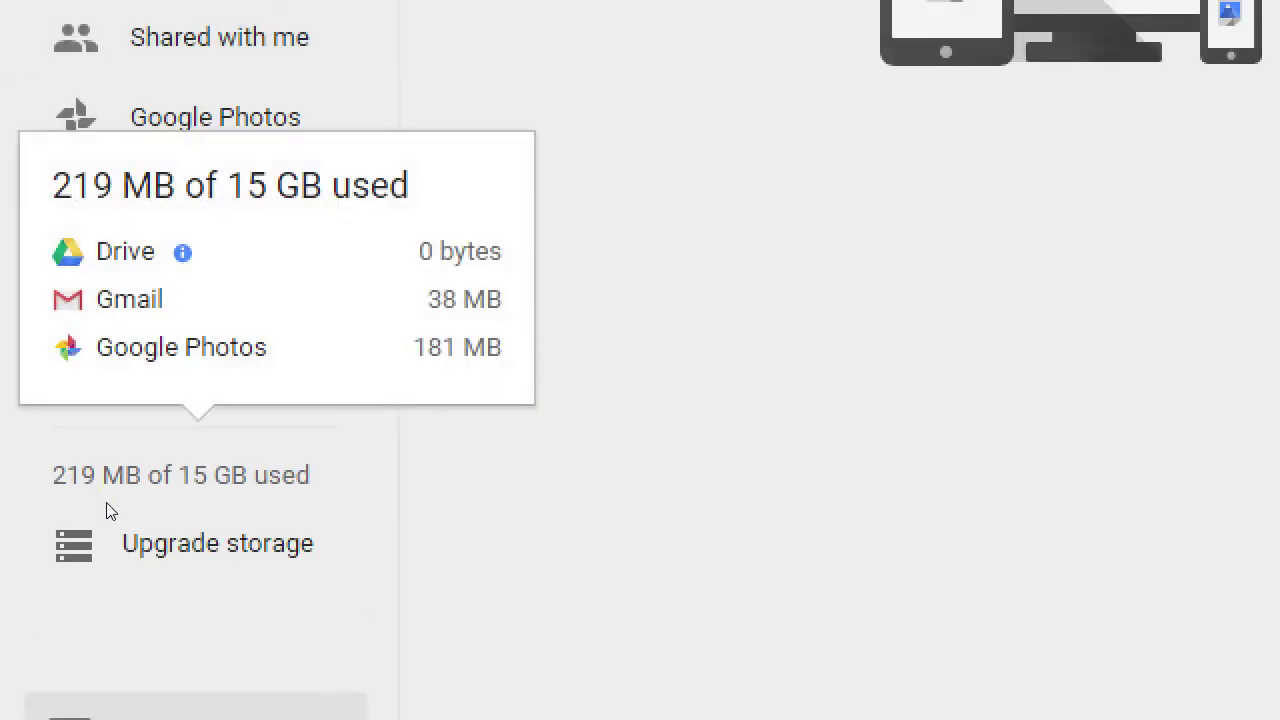
pyautogui.press('super+minus')
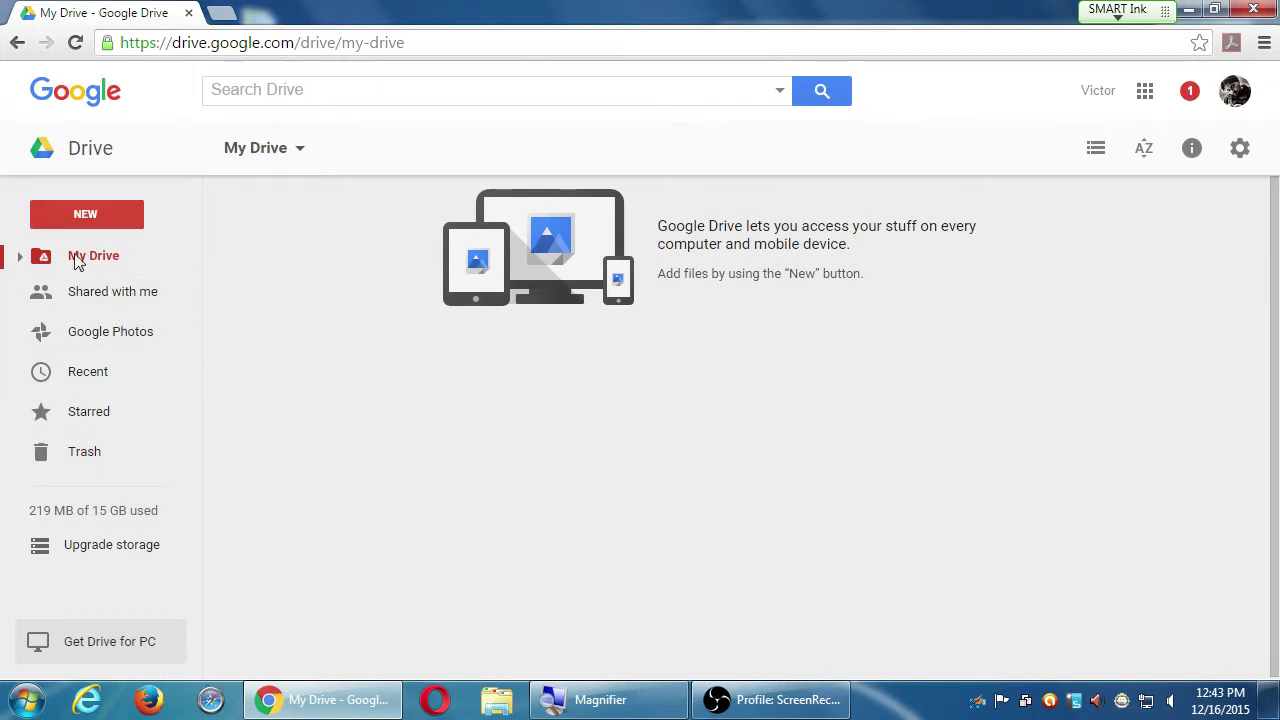
pyautogui.click(22, 258)
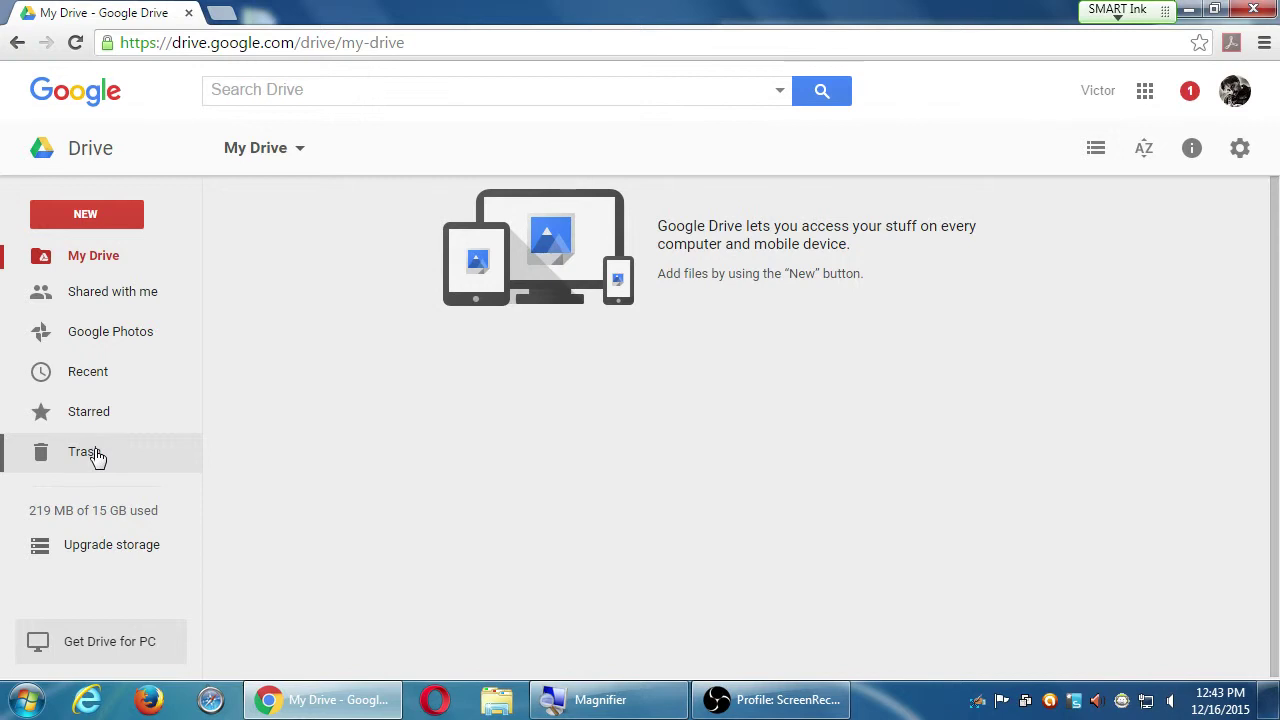
pyautogui.press('super+plus')
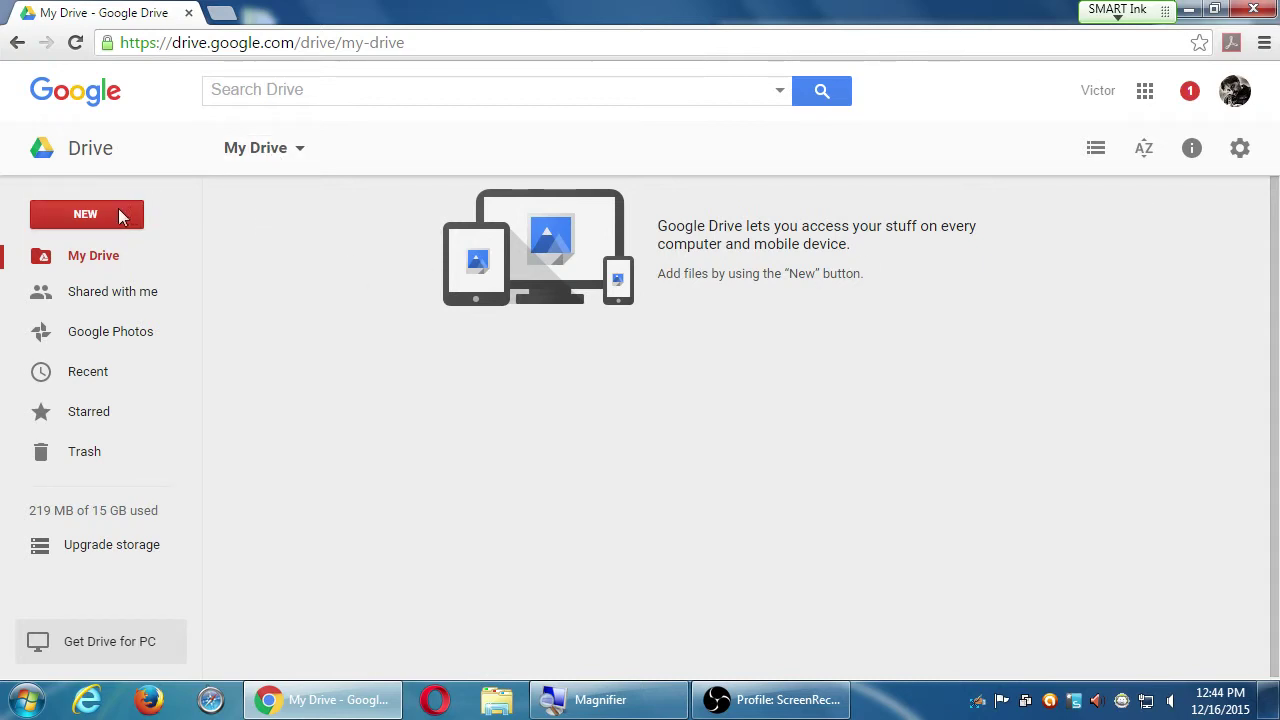
# - Open Google Drive's NEW menu listing folders, uploads, Docs, Sheets and Slides
pyautogui.click(272, 152)
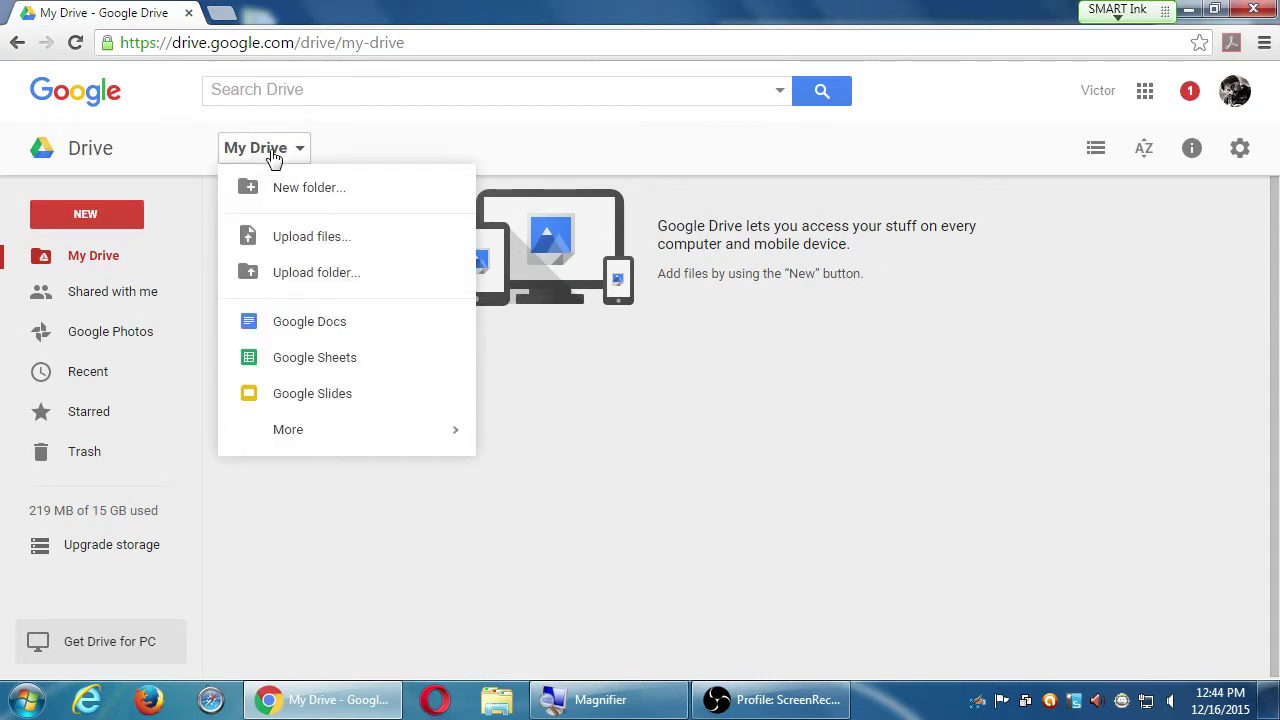
pyautogui.click(425, 548)
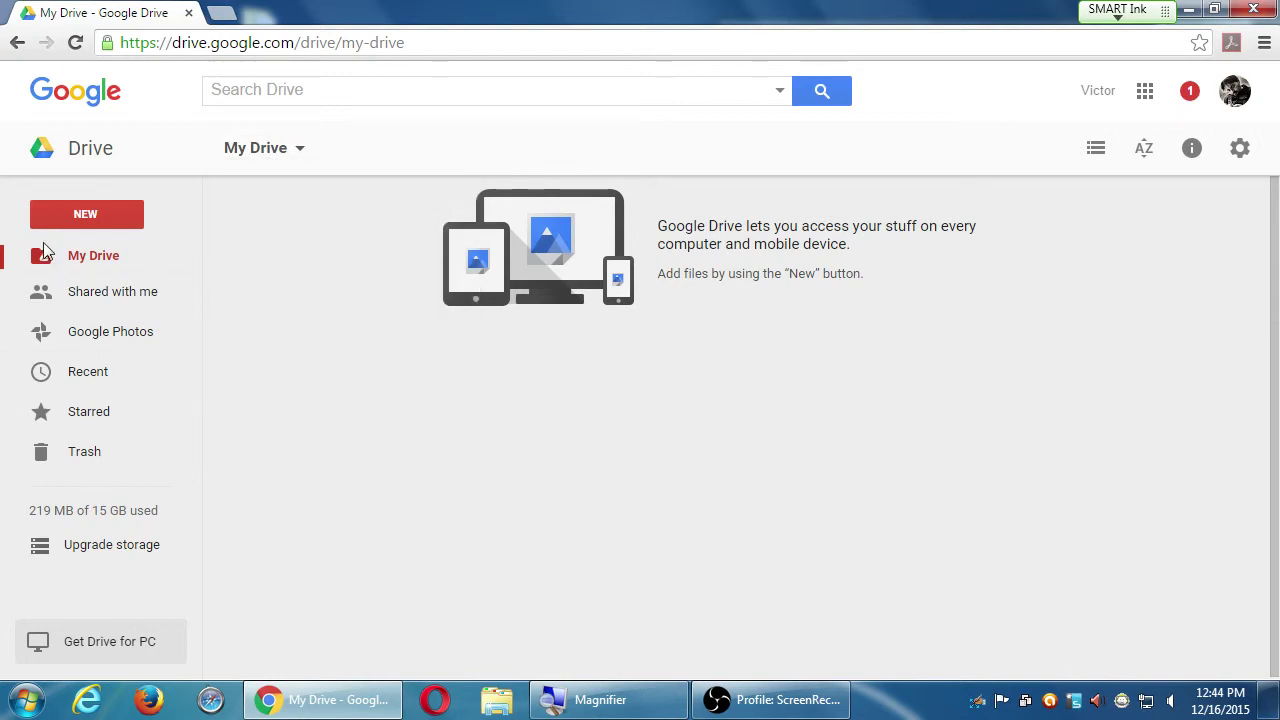
pyautogui.click(100, 216)
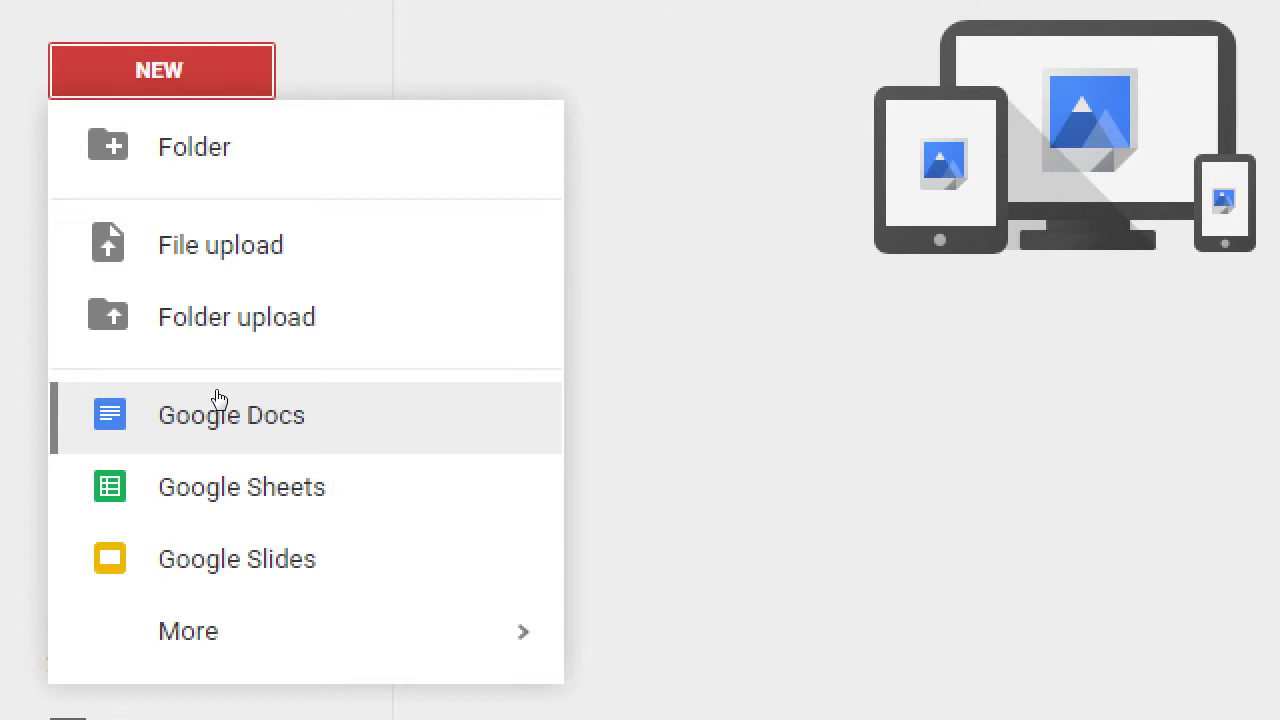
pyautogui.press('Down')
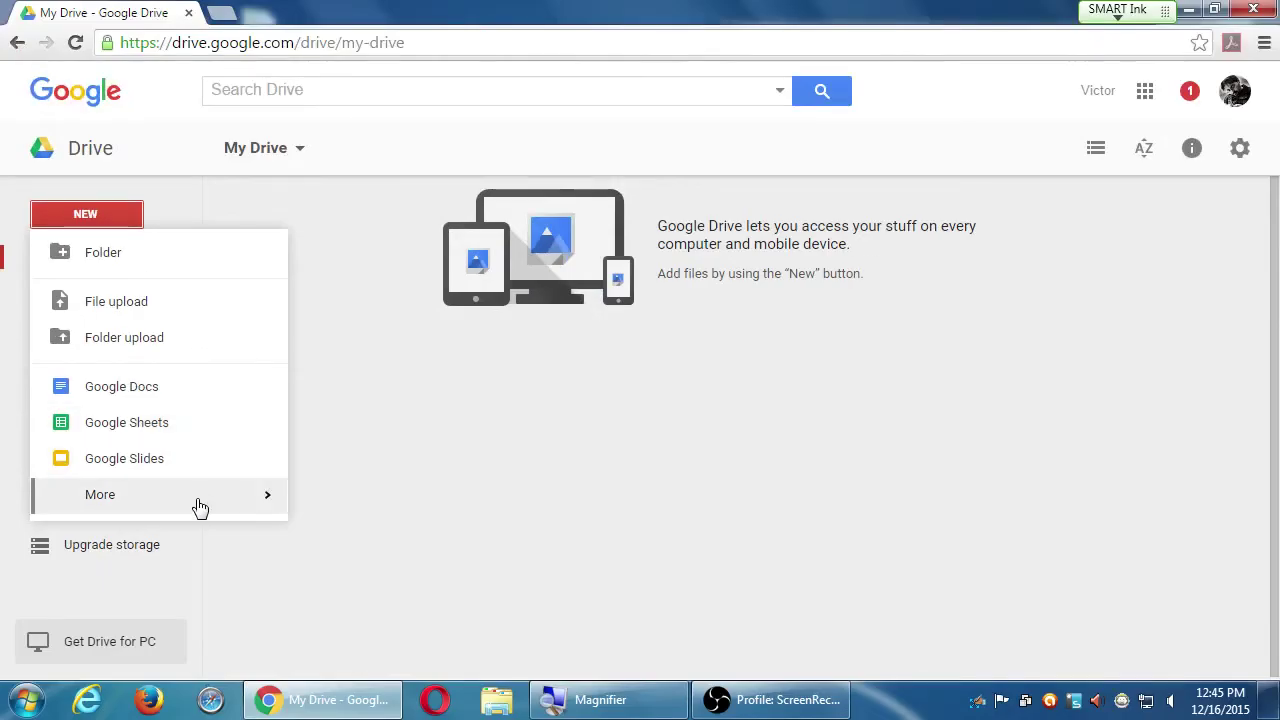
pyautogui.moveTo(210, 510)
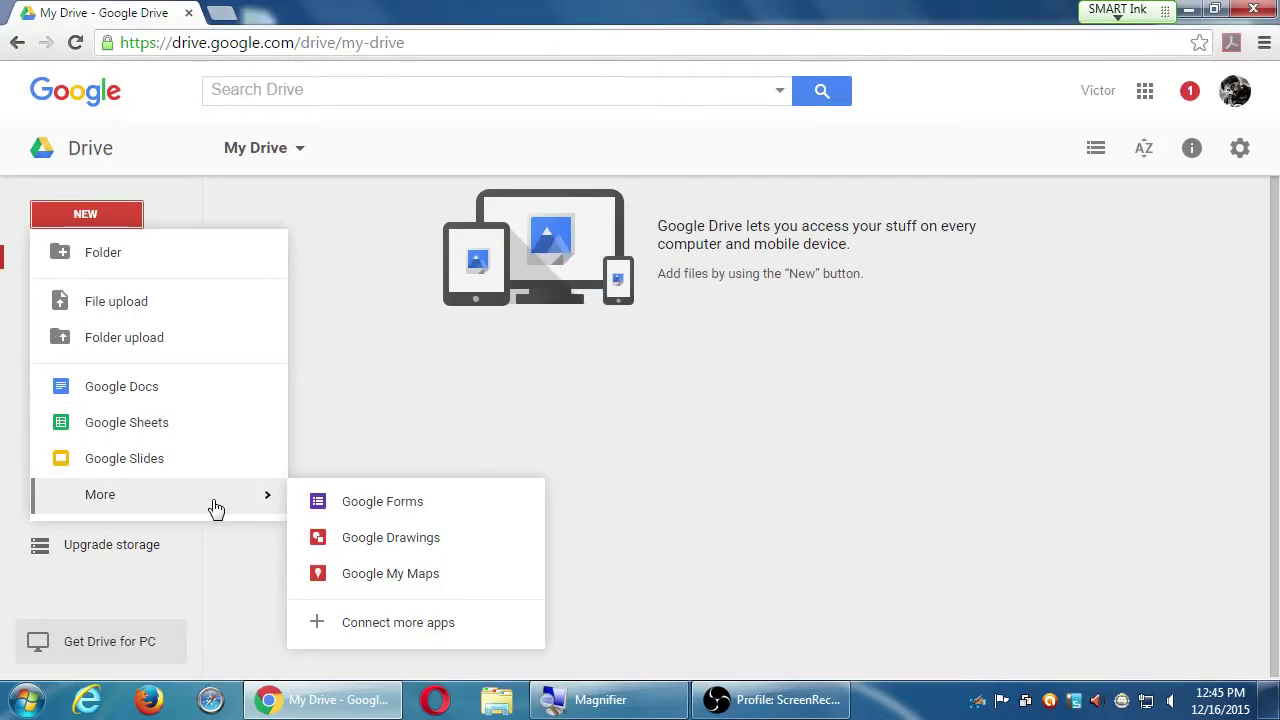
# - Create a blank Google Docs document from the NEW menu
pyautogui.click(110, 397)
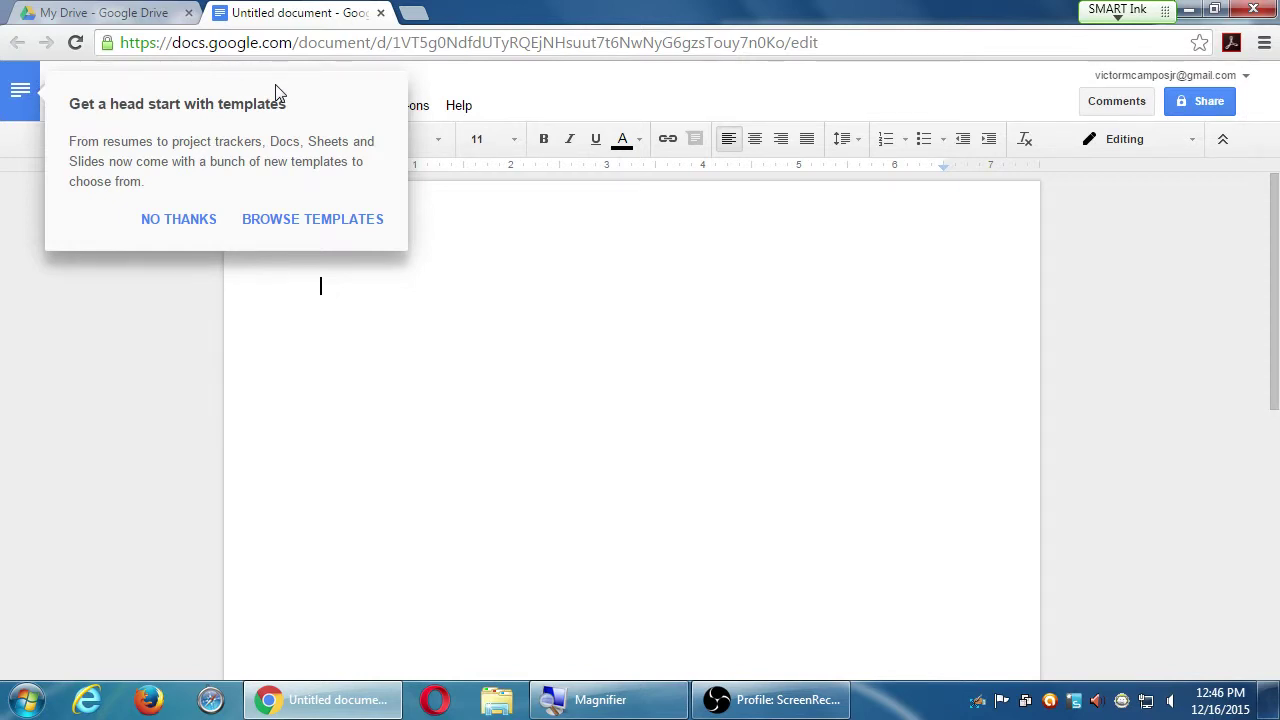
# - Decline the 'Get a head start with templates' popup with NO THANKS
pyautogui.click(183, 222)
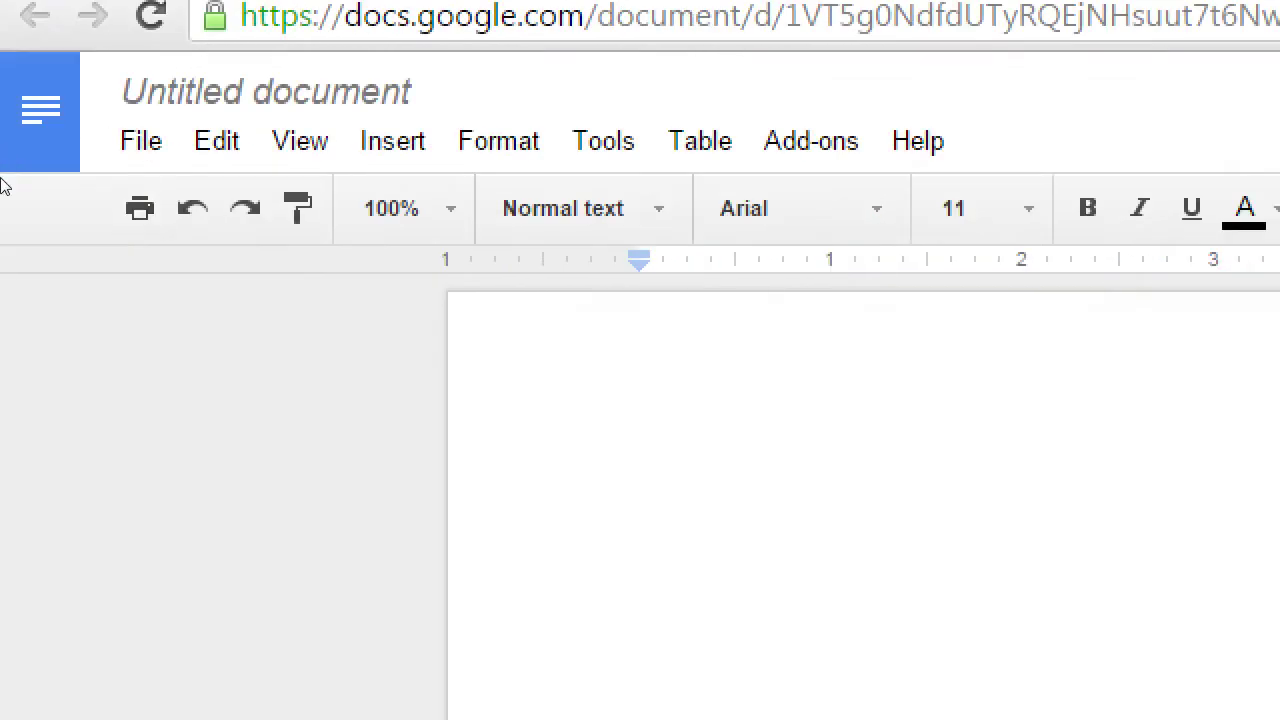
# - Rename 'Untitled document' to 'My First Google Doc', fixing the typo
pyautogui.click(123, 89)
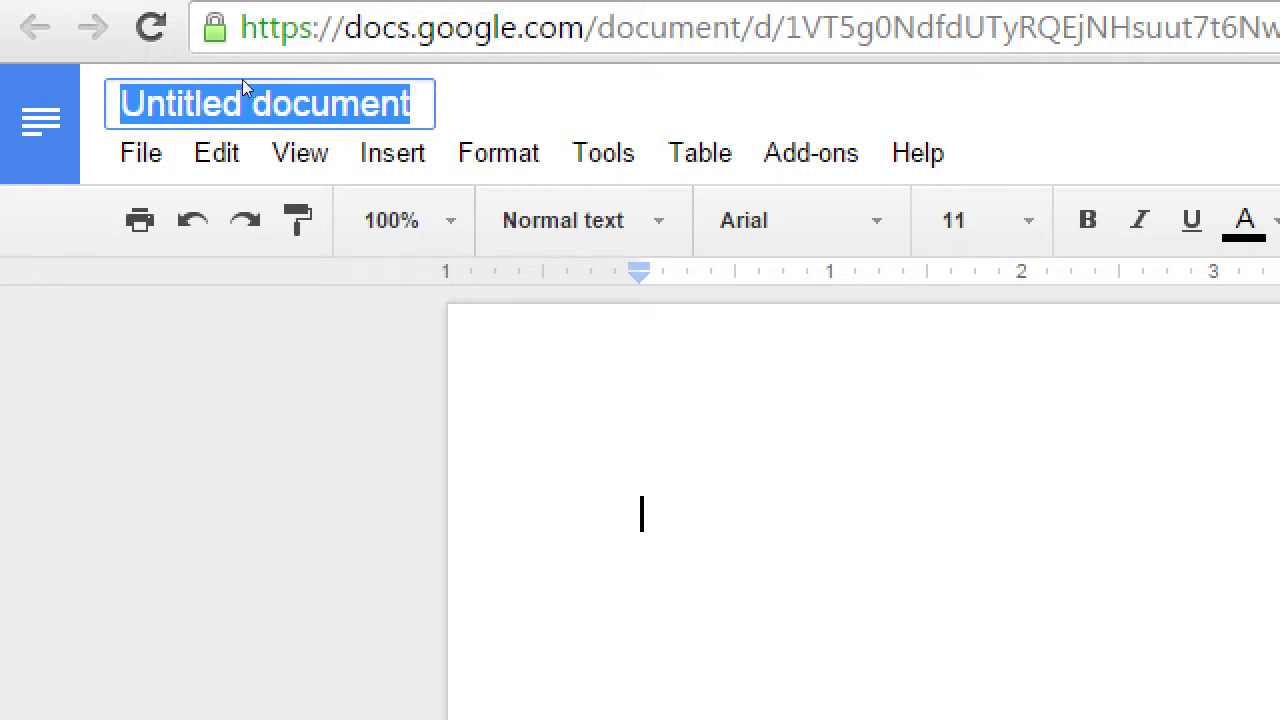
pyautogui.write('My Fir')
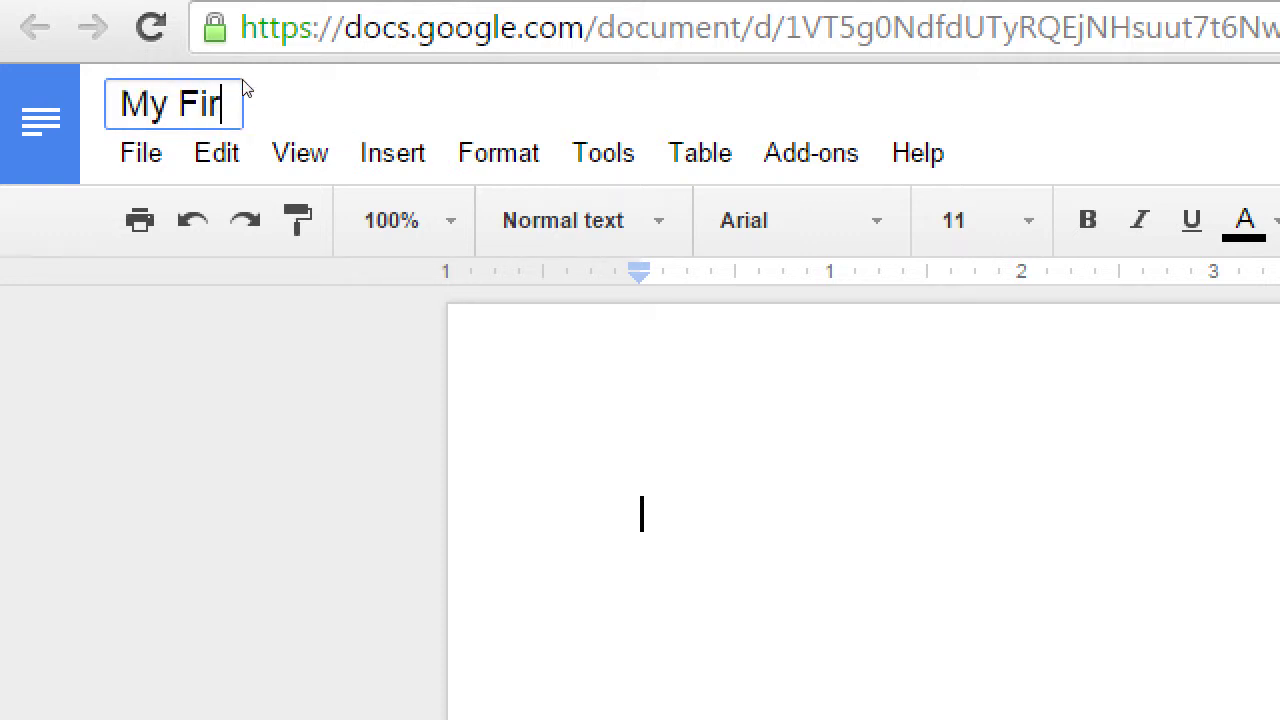
pyautogui.write('st Google Co')
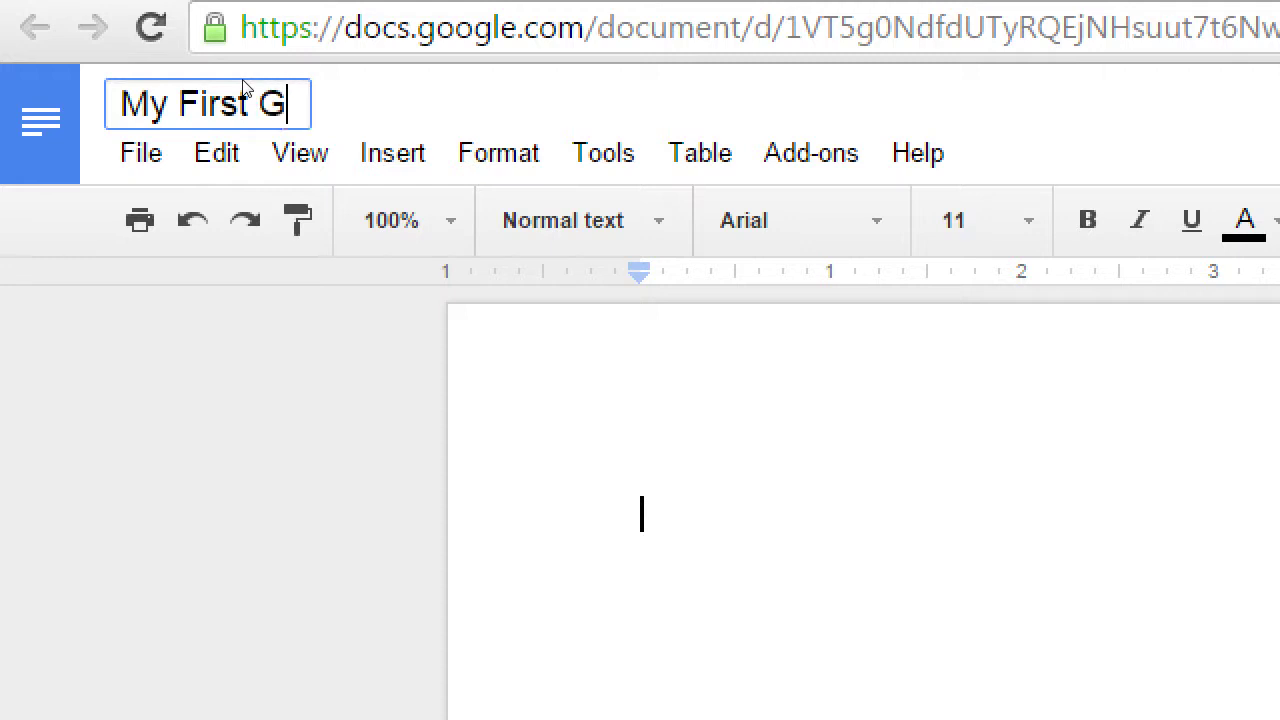
pyautogui.press('BackSpace')
pyautogui.press('BackSpace')
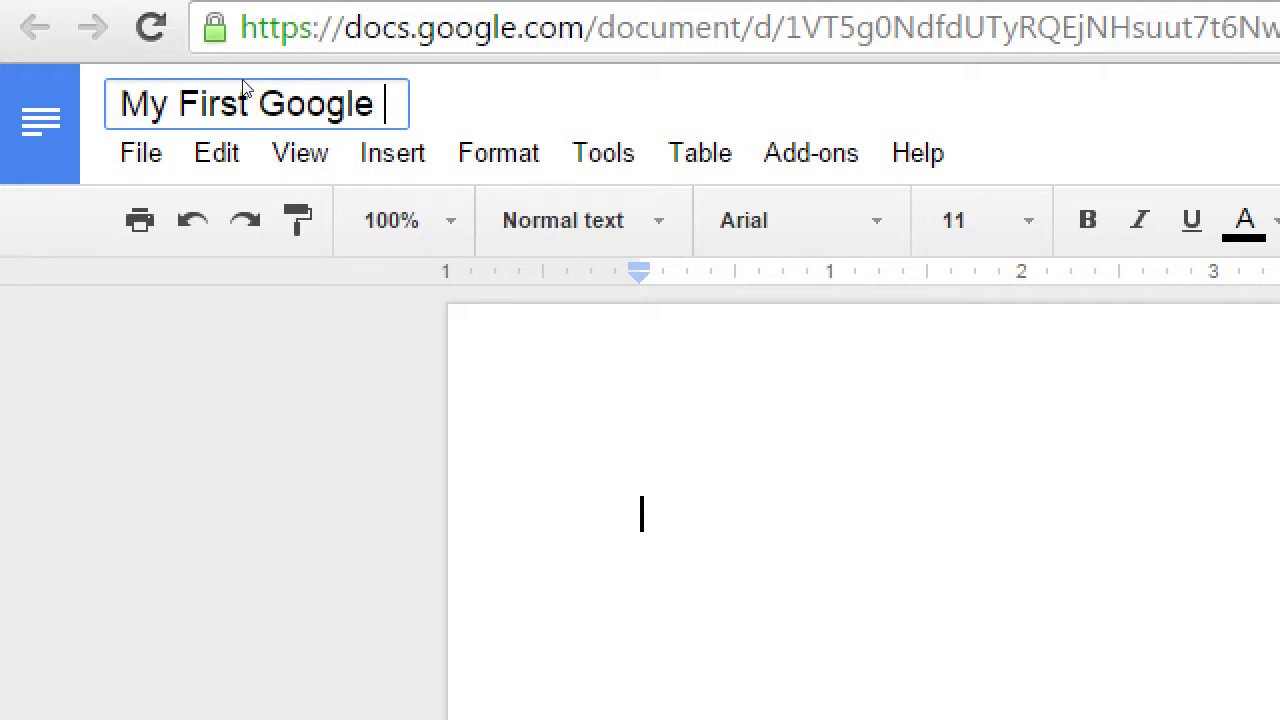
pyautogui.write('Doc')
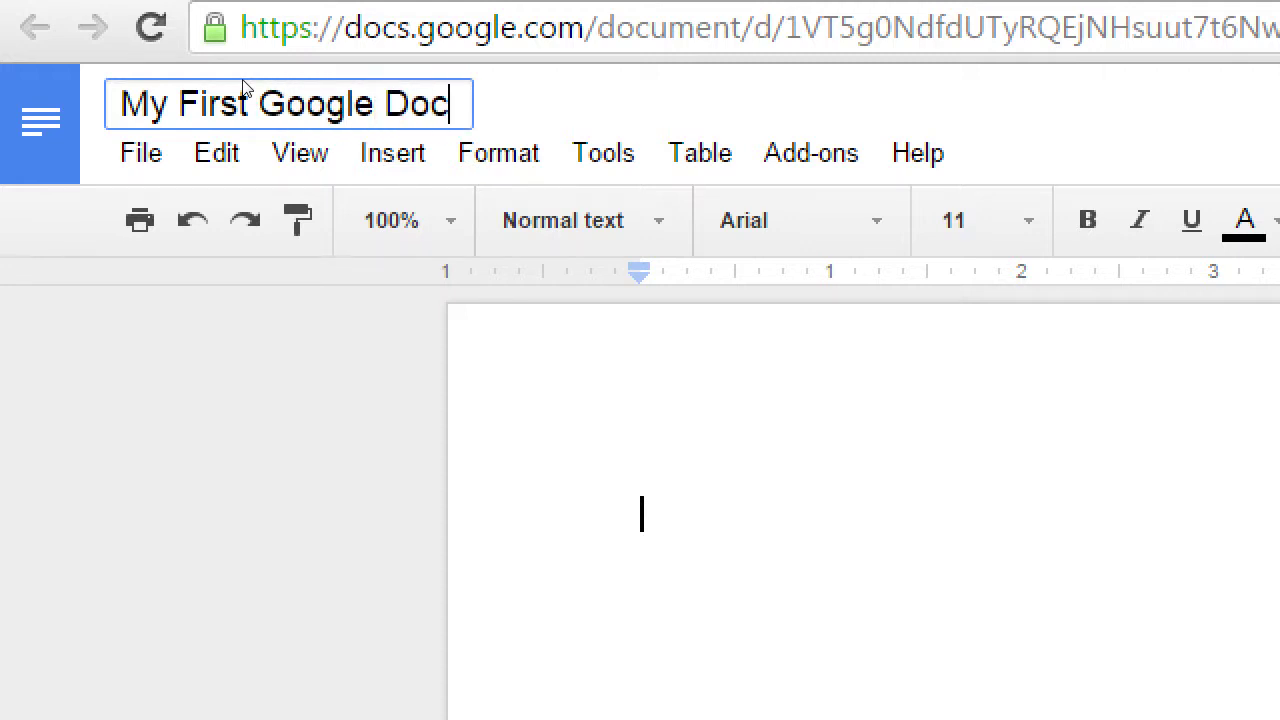
pyautogui.press('Return')
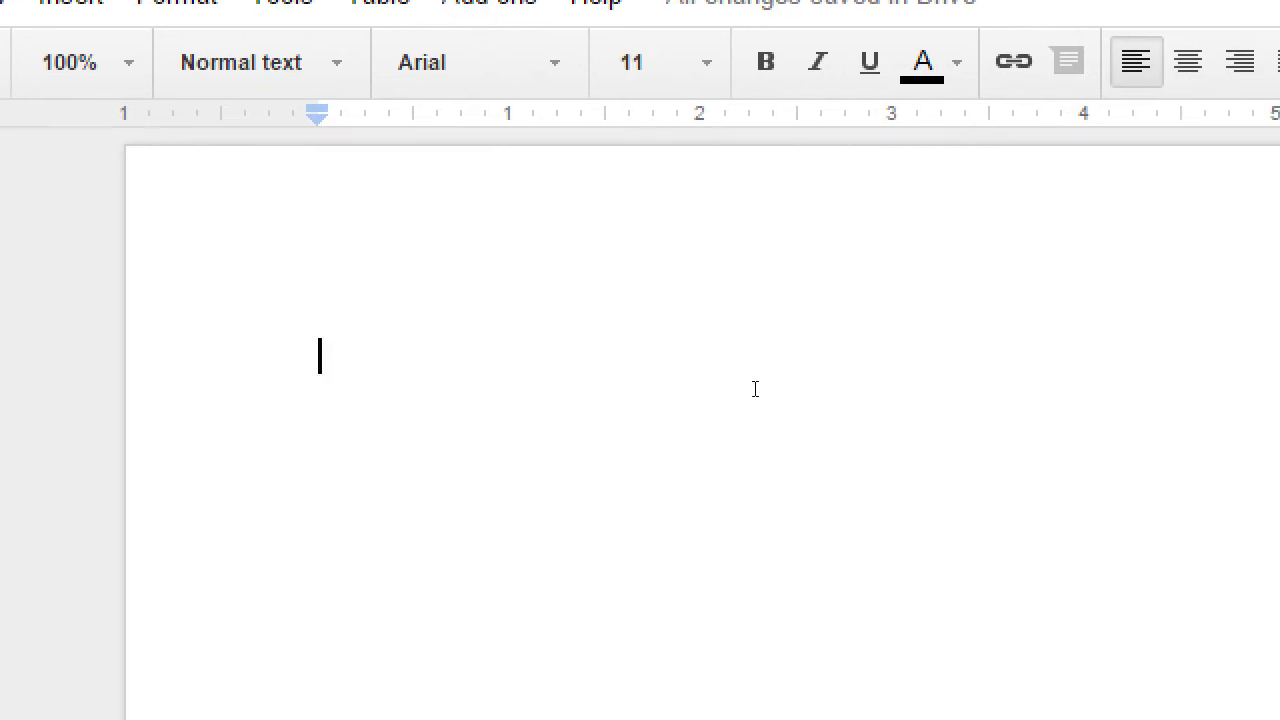
# - Write 'Today is the last day of our Advanced Google class.' and 'We learned:' on separate lines
pyautogui.write('T')
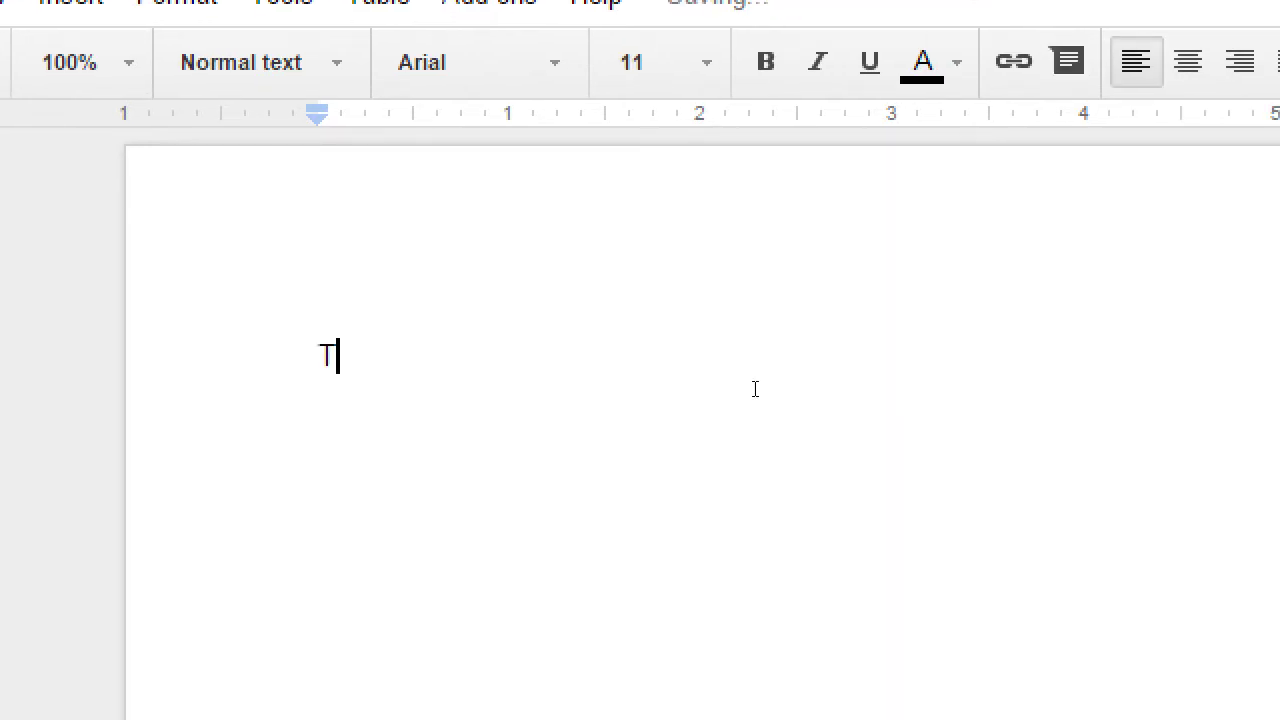
pyautogui.write('oday is the last day ')
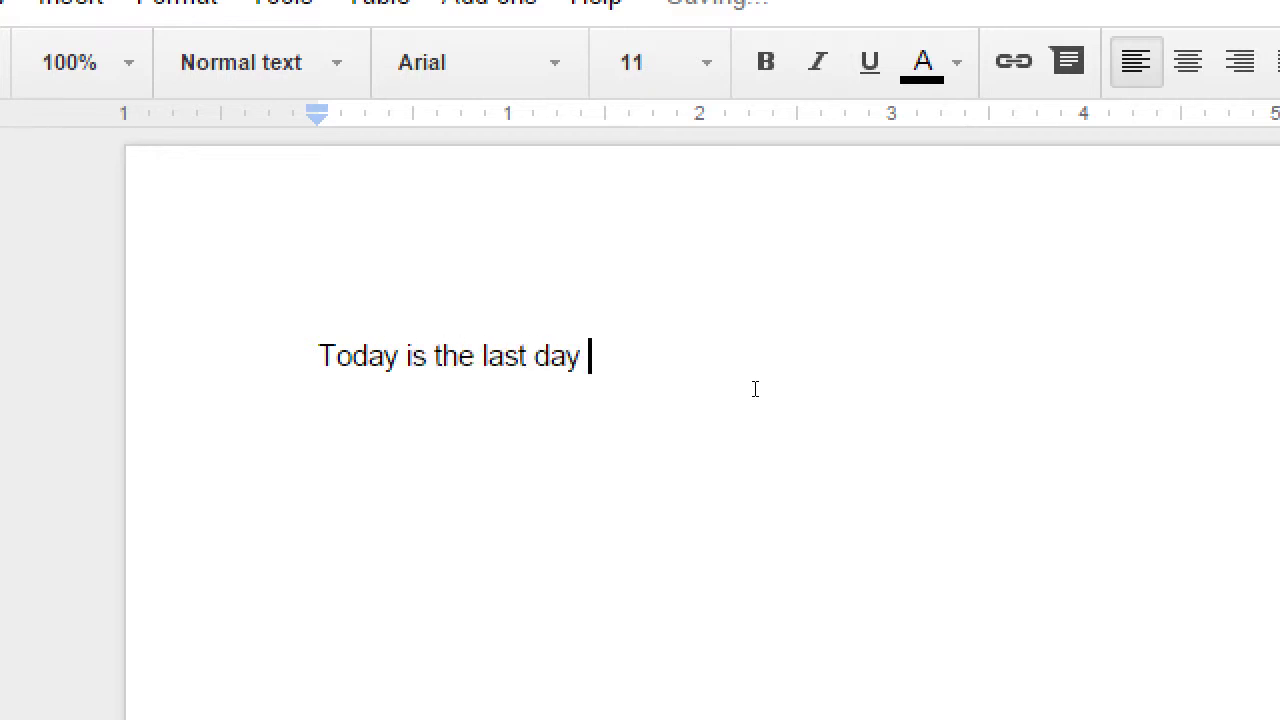
pyautogui.write('of our Advanced Google')
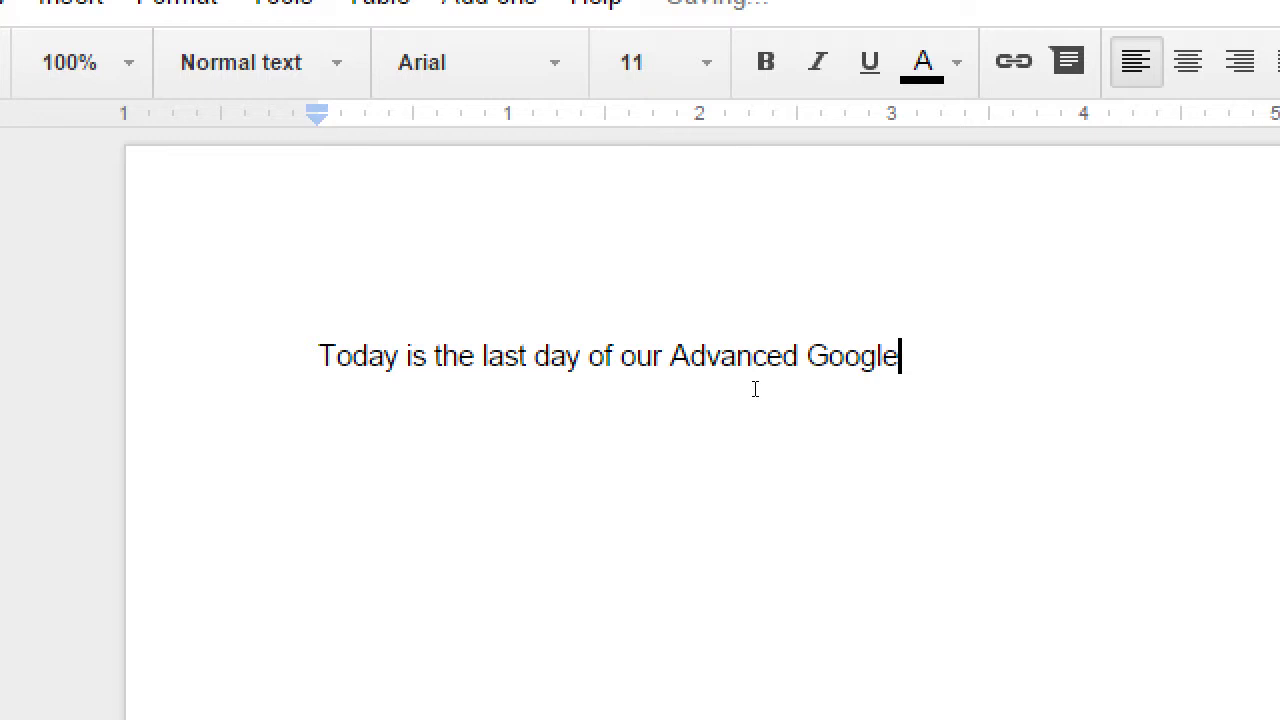
pyautogui.write(' class.')
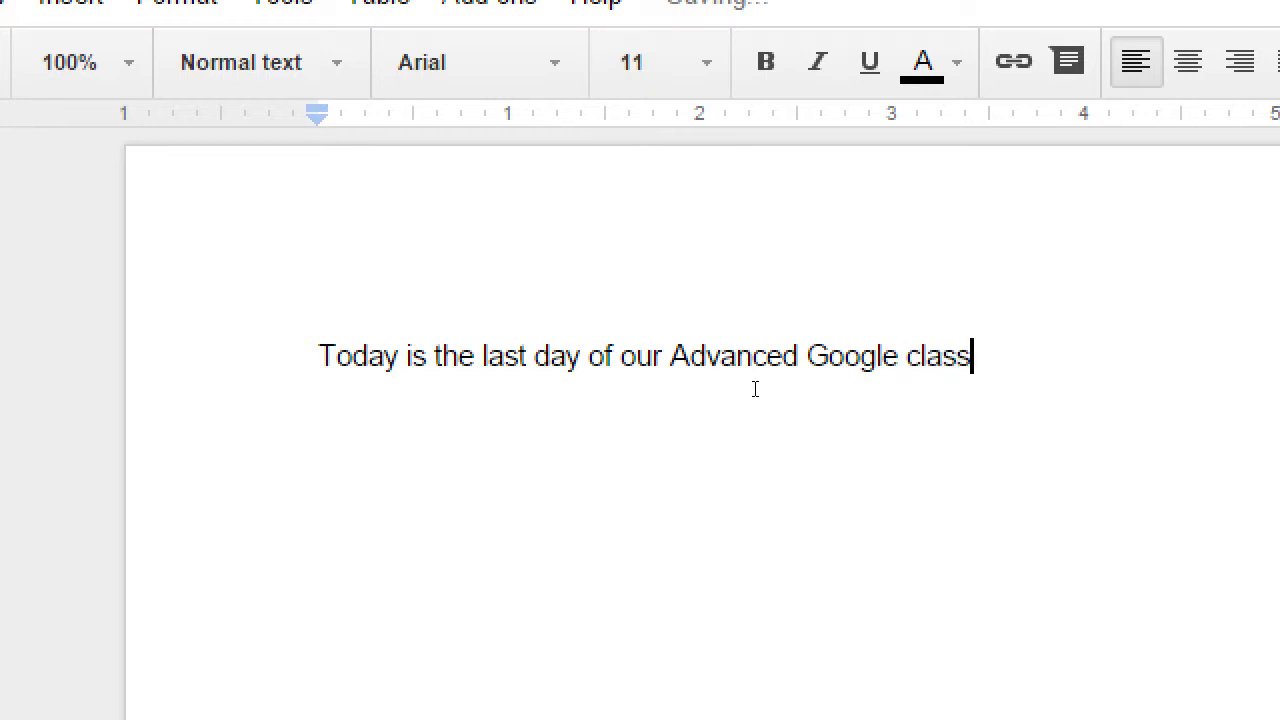
pyautogui.press('Return')
pyautogui.write('We learned')
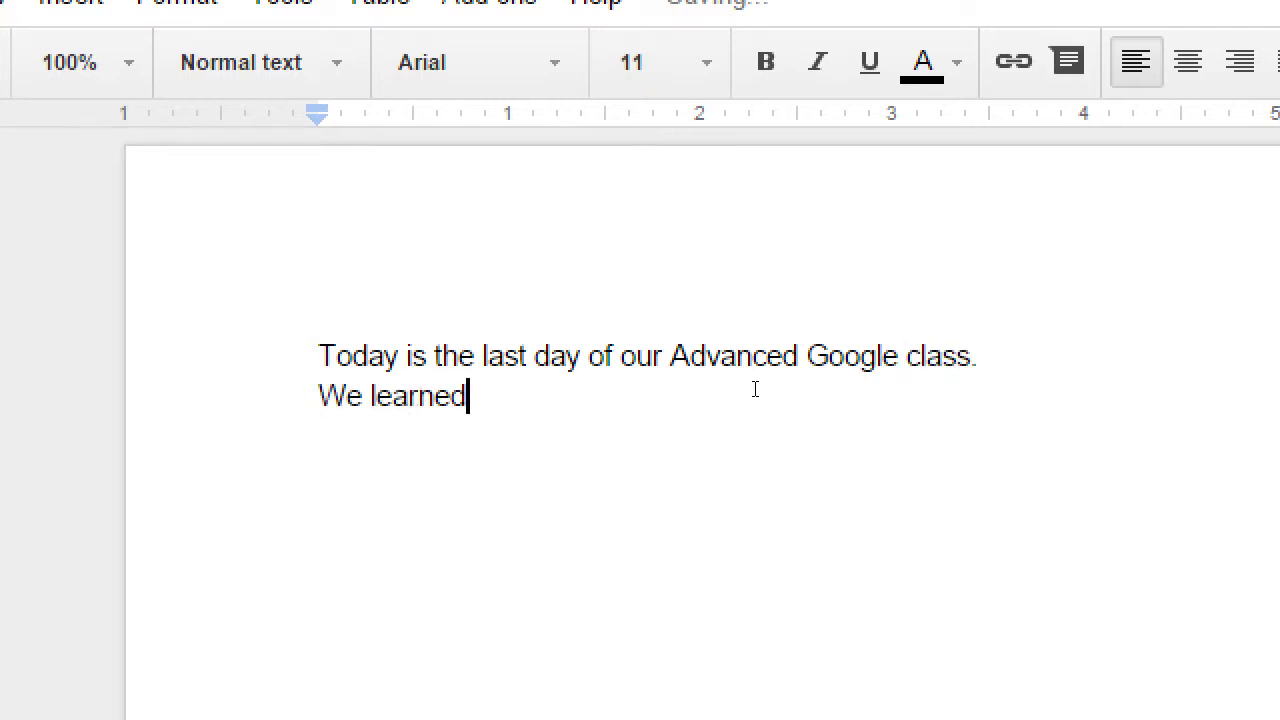
pyautogui.write(':')
pyautogui.press('Return')
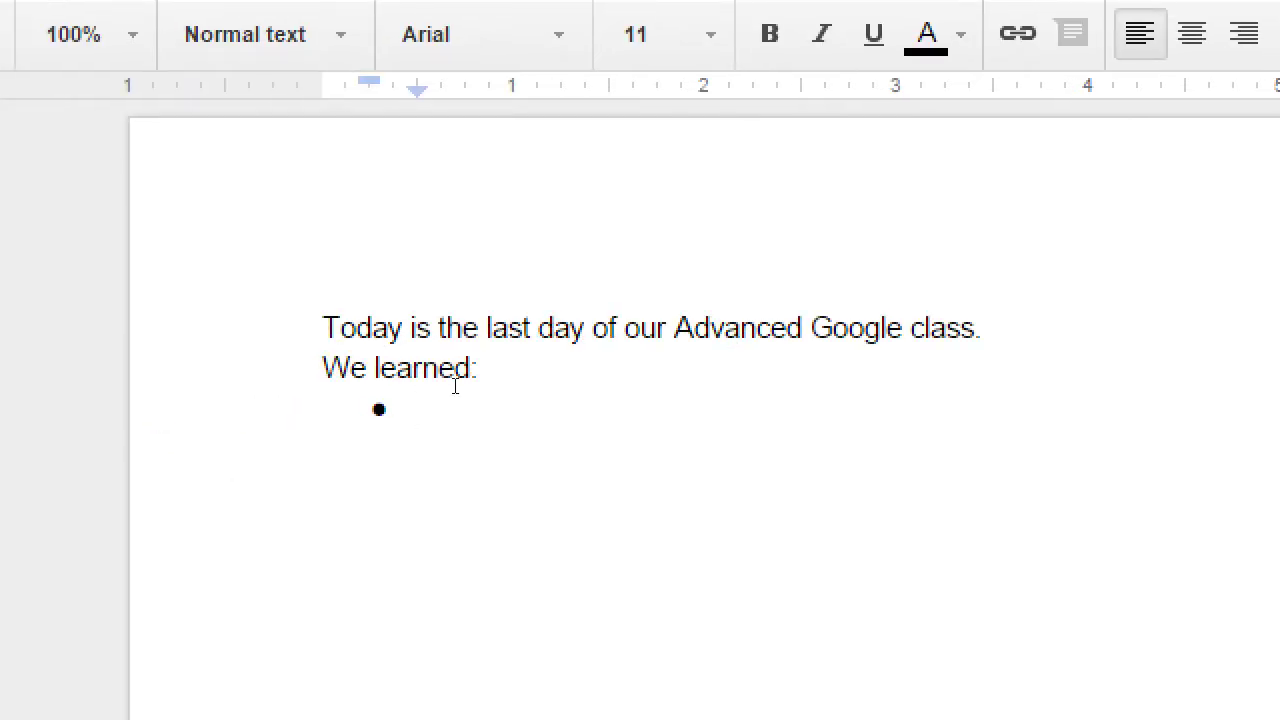
# - Type three bullets on Google+ for companies, Google Analytics/Search Console, and 'Google Drive is cloud storage'
pyautogui.write('Google+ for ')
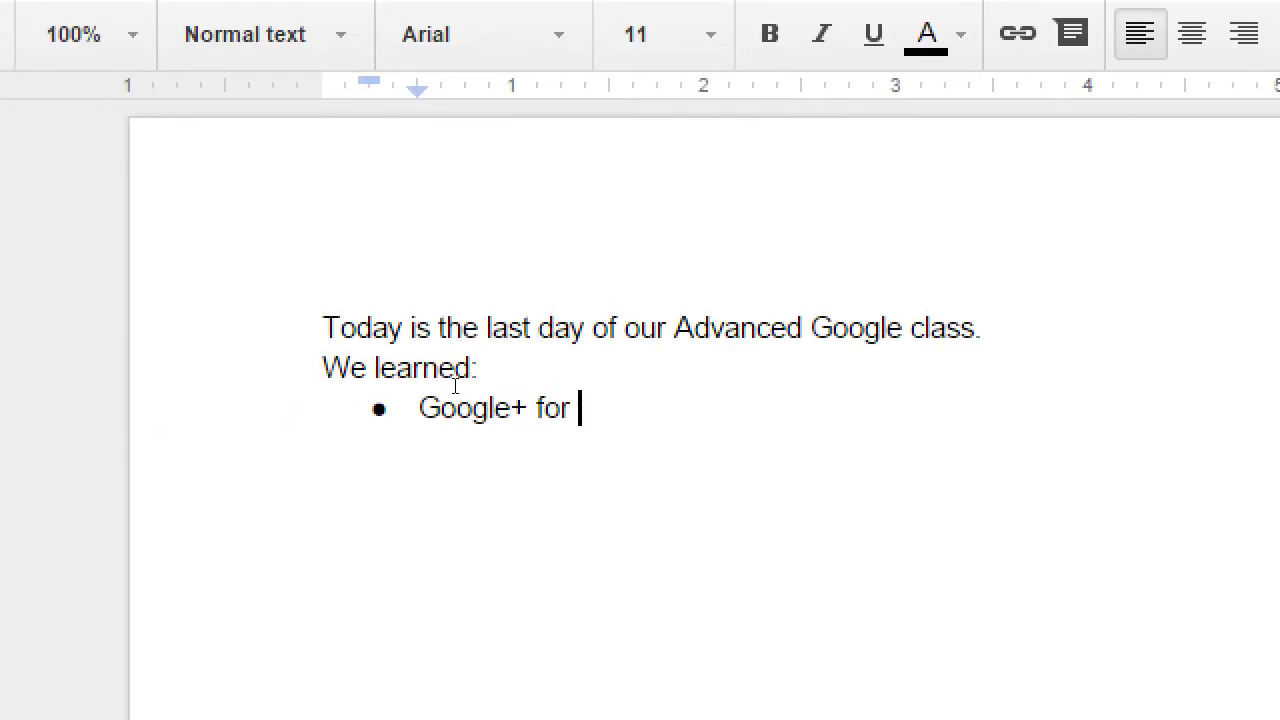
pyautogui.write('companies is ve')
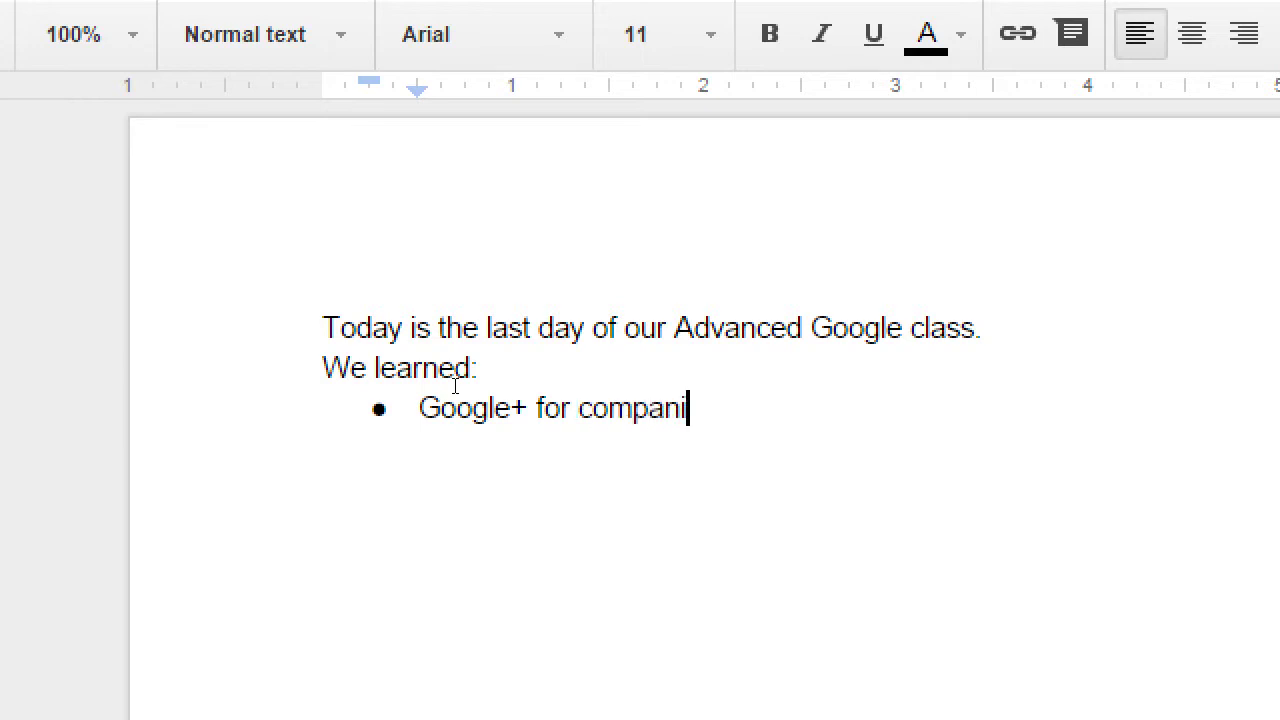
pyautogui.write('ful')
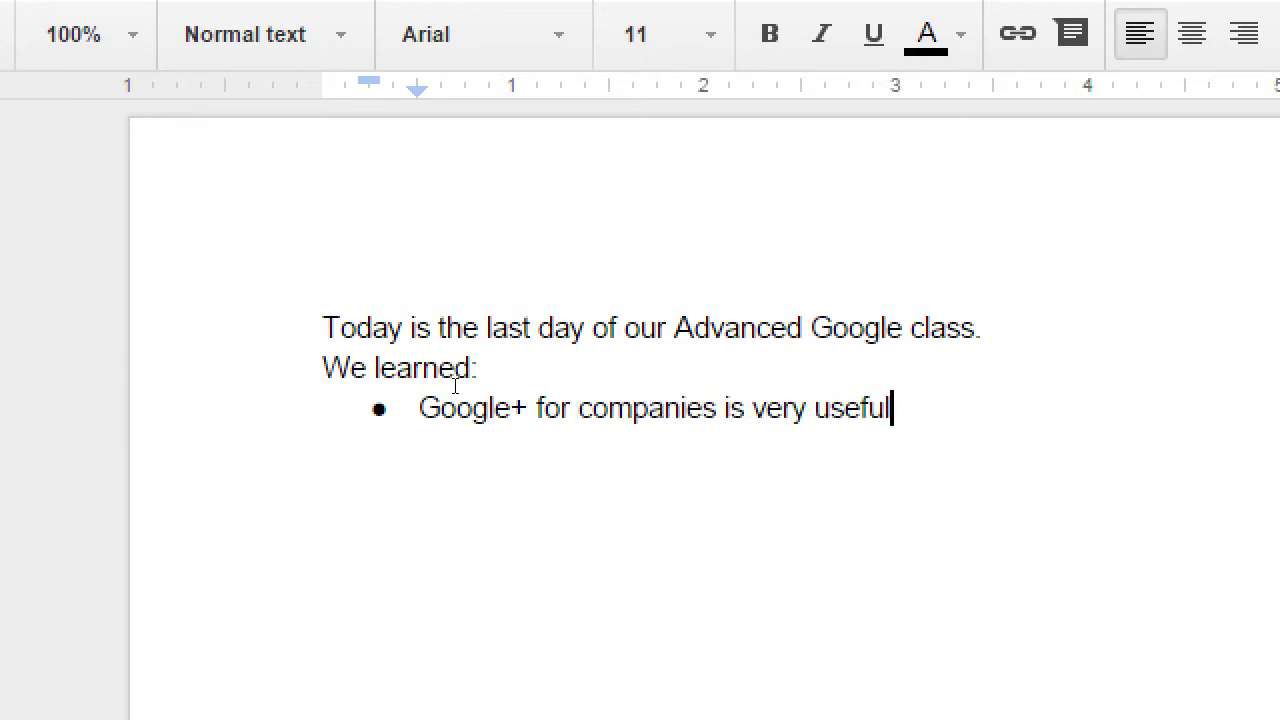
pyautogui.press('Return')
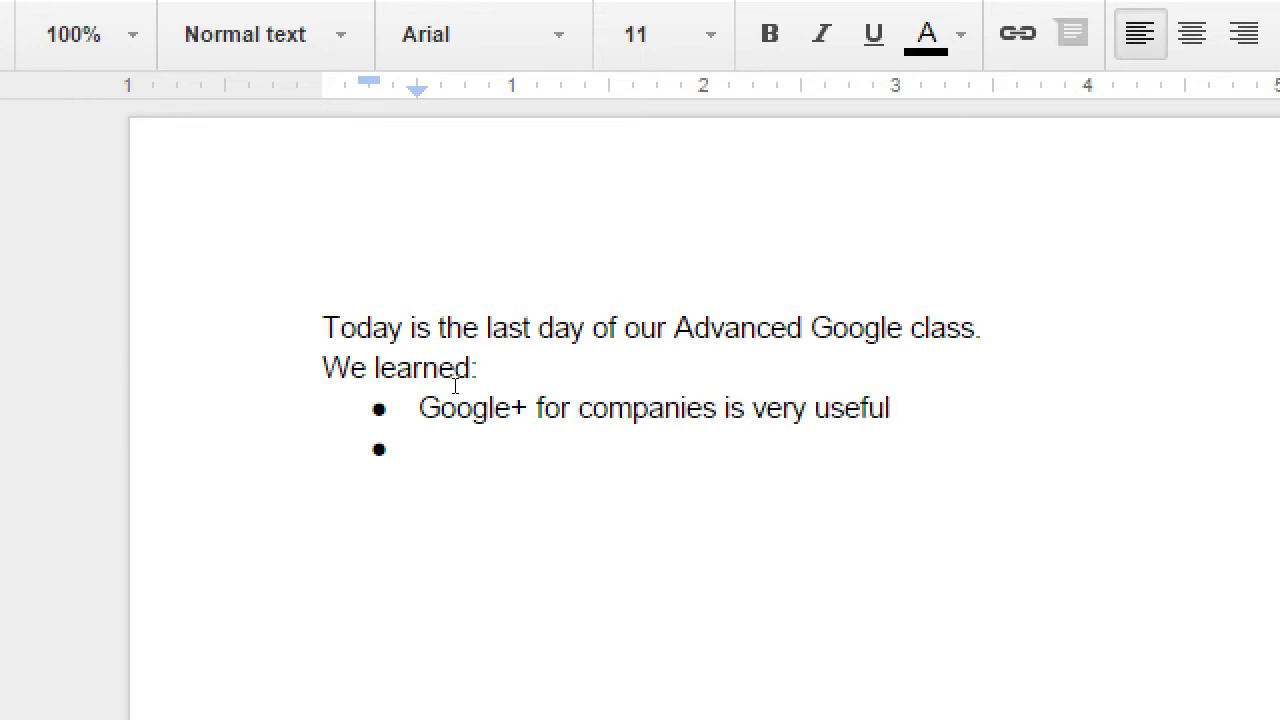
pyautogui.write('Google Analytics/')
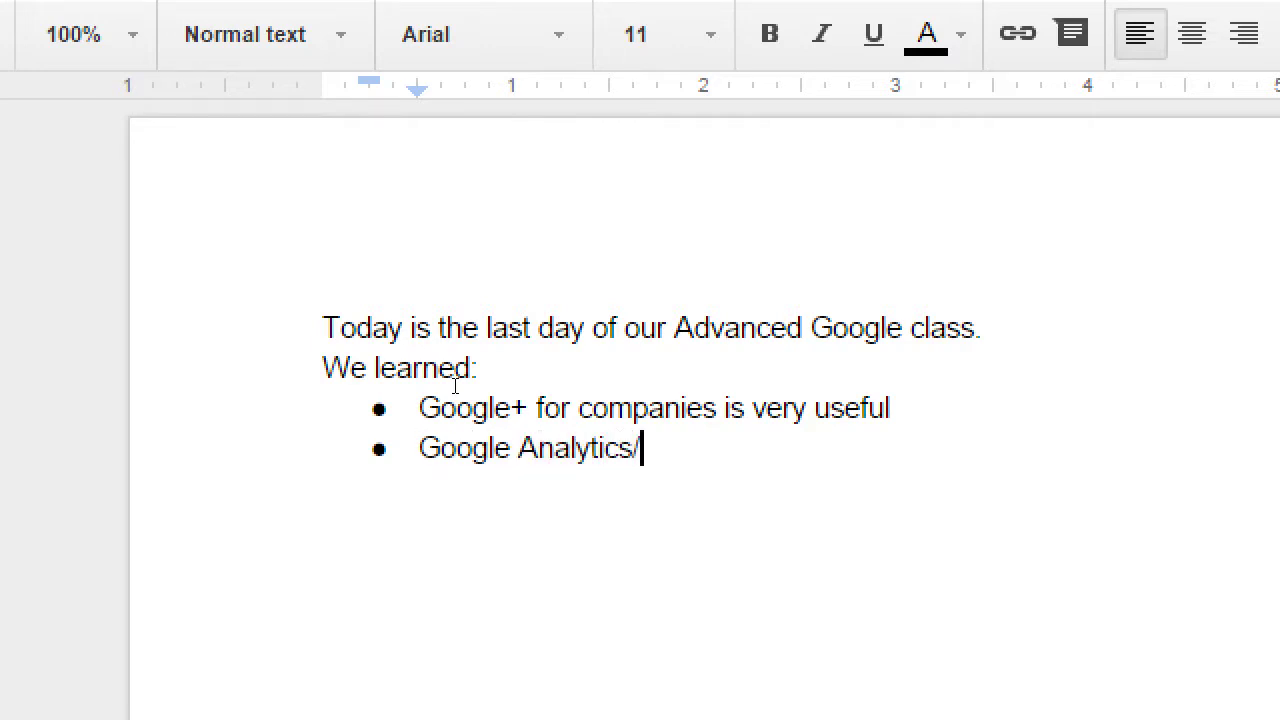
pyautogui.write('Search ')
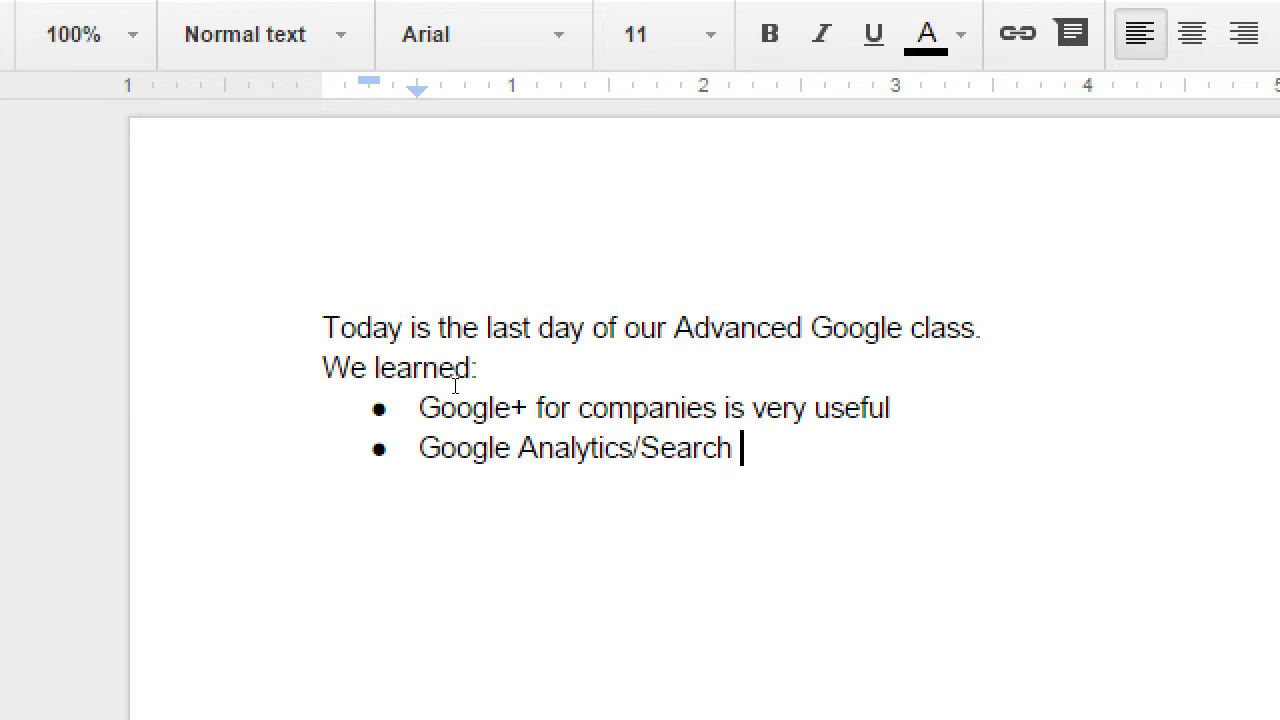
pyautogui.write('Console')
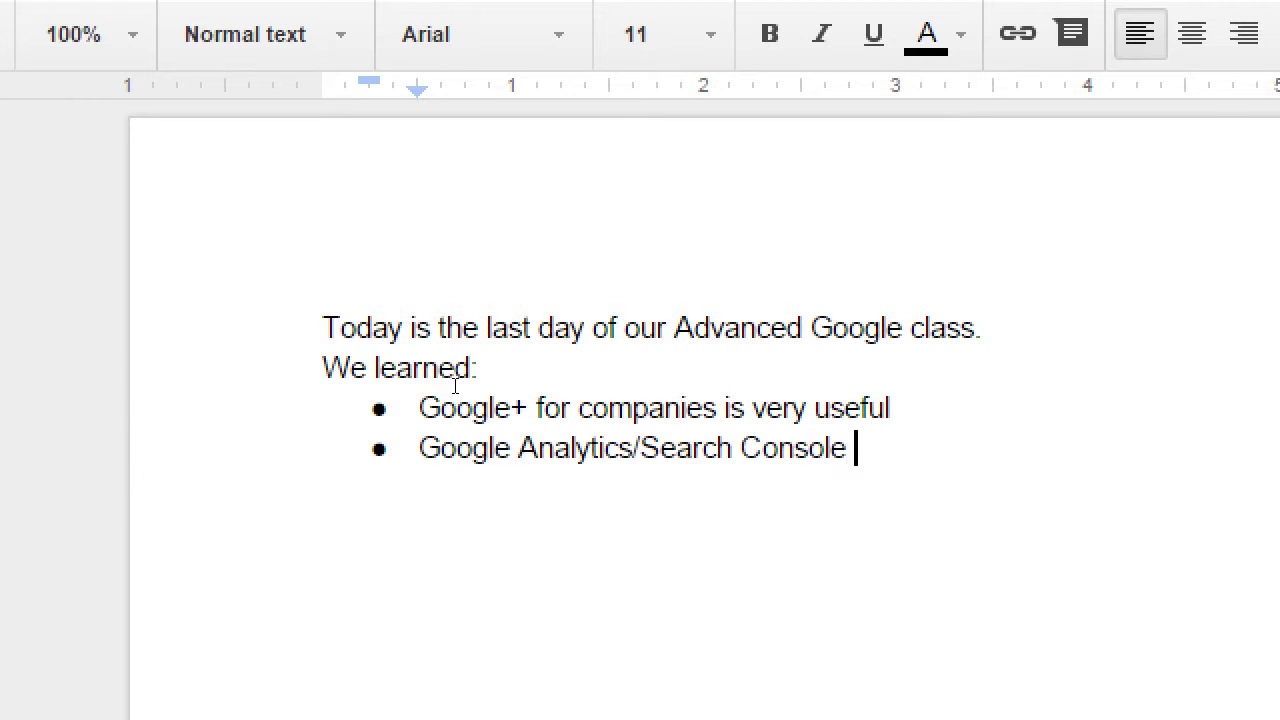
pyautogui.write(' helps us tr')
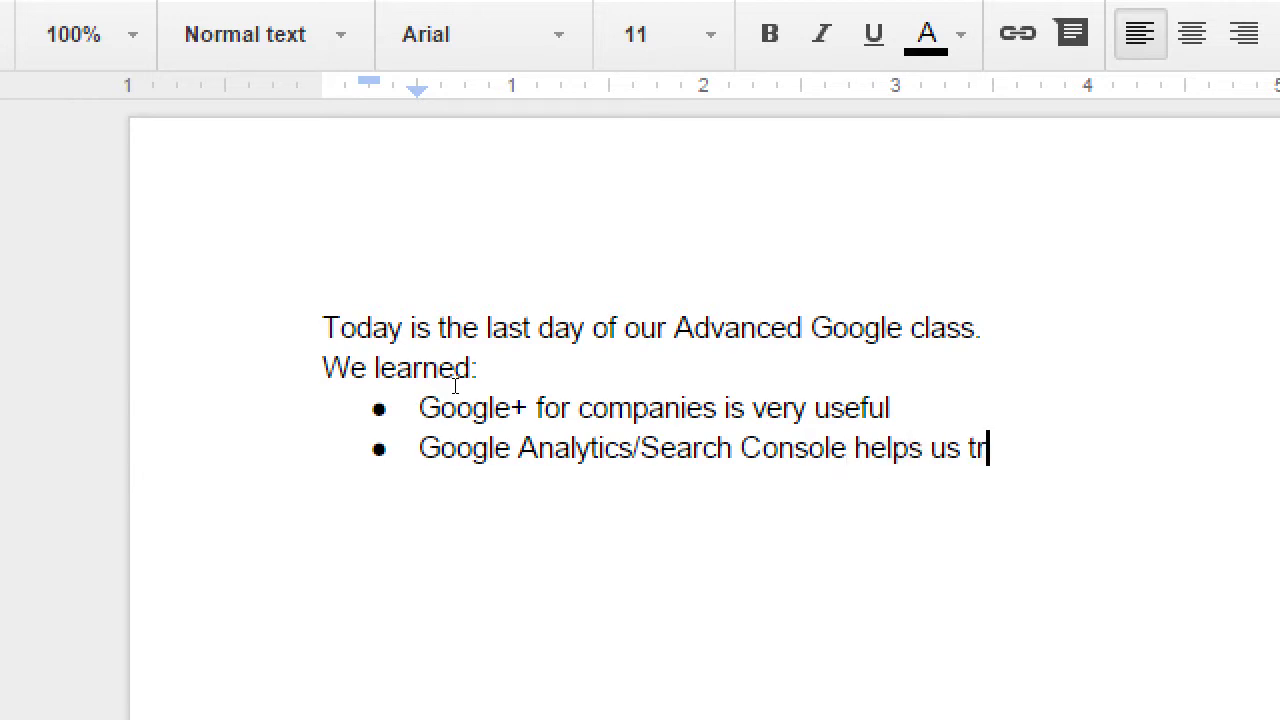
pyautogui.write('ack our data')
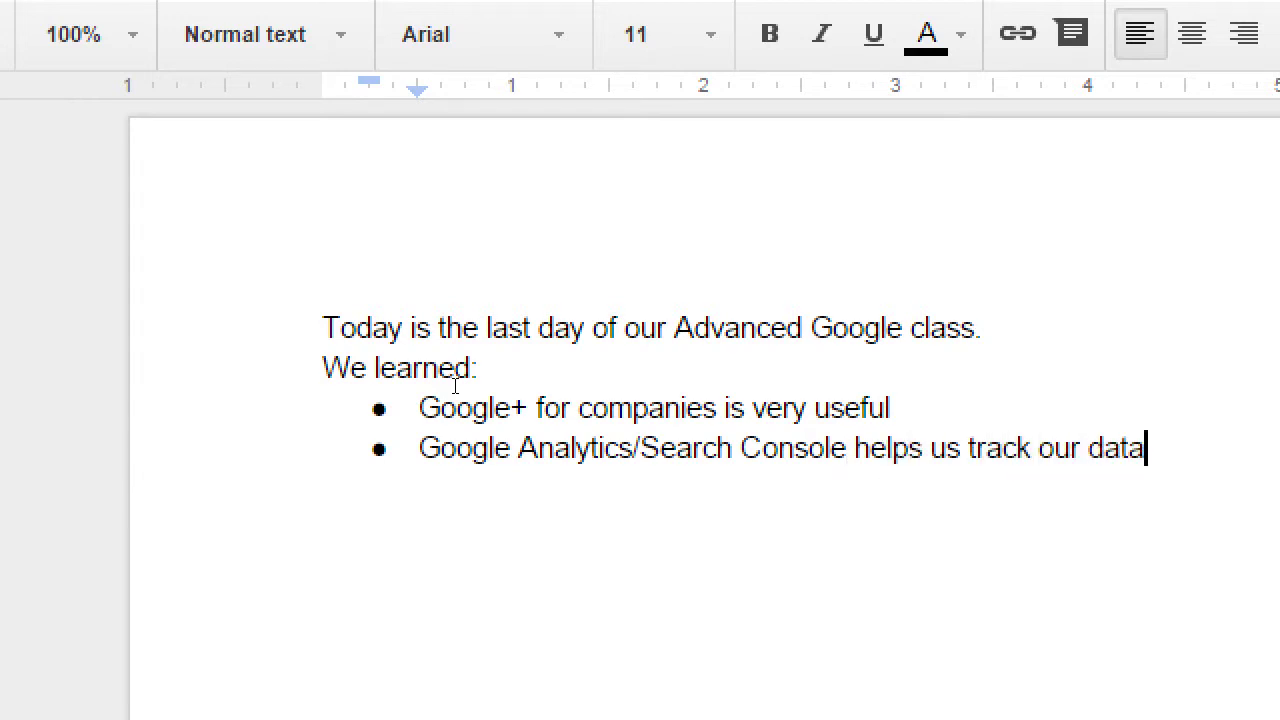
pyautogui.press('Return')
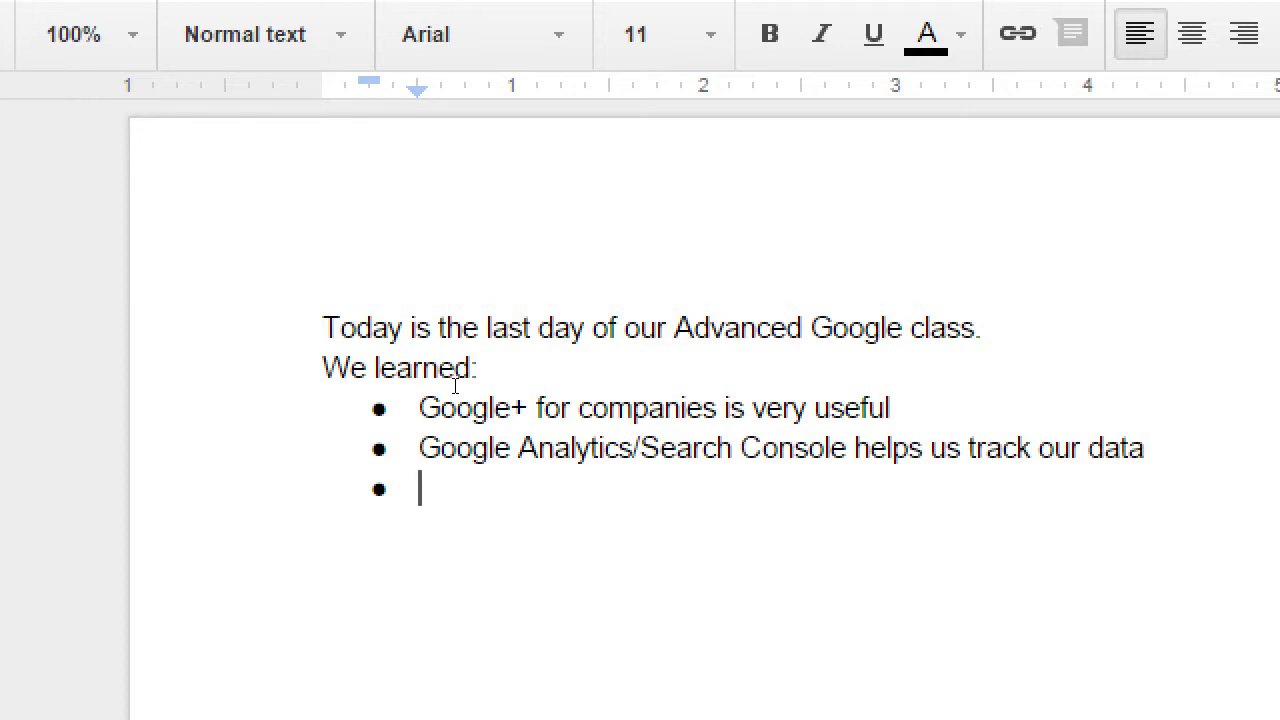
pyautogui.write('Googl')
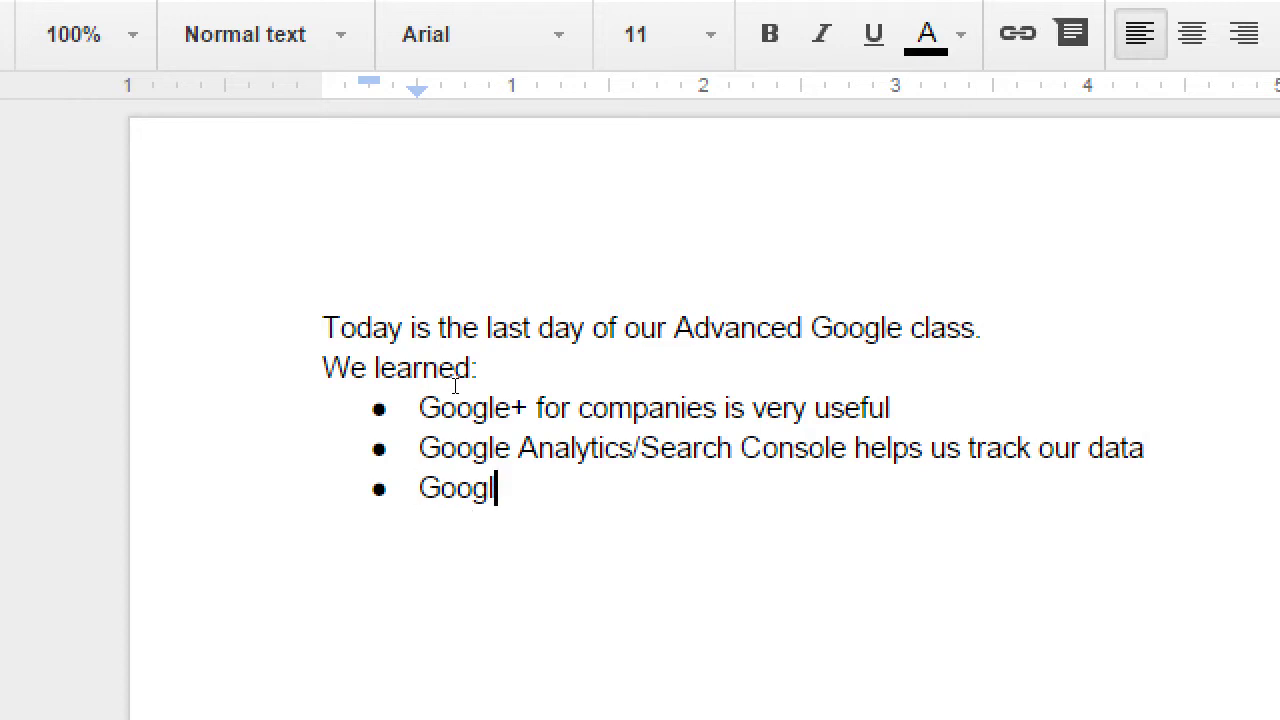
pyautogui.write('e Drive is ')
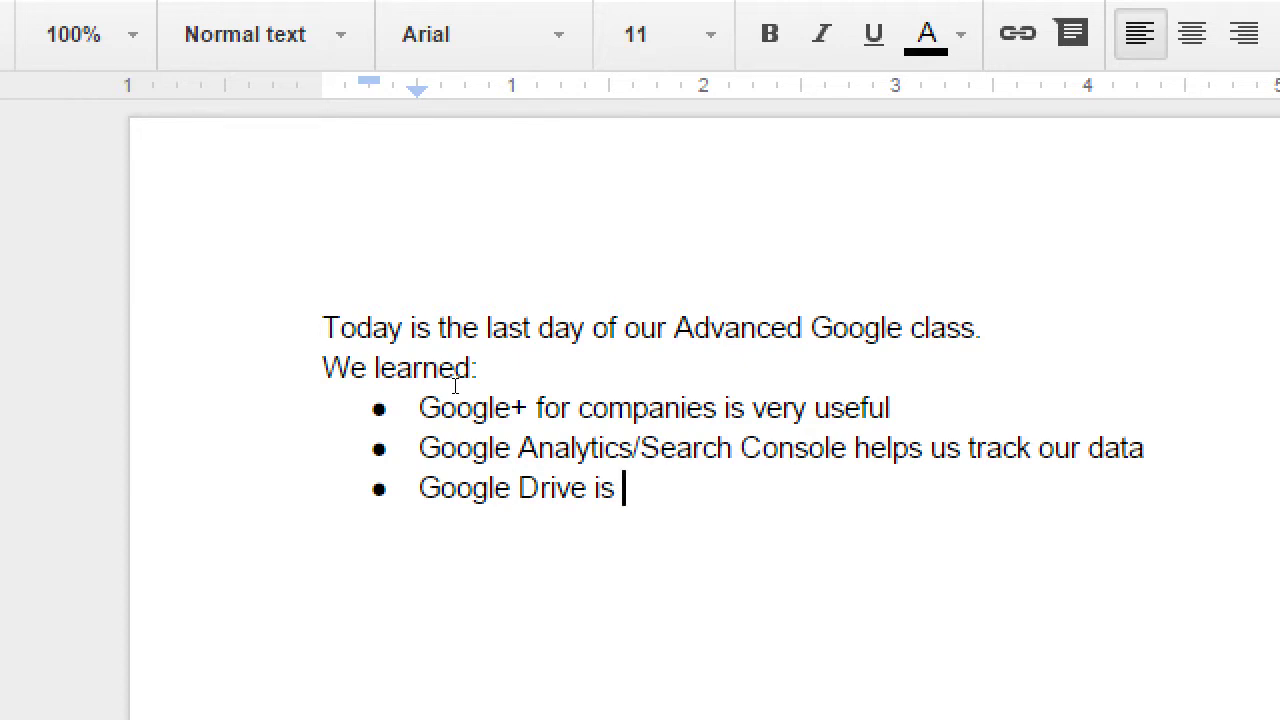
pyautogui.write('cloud storage')
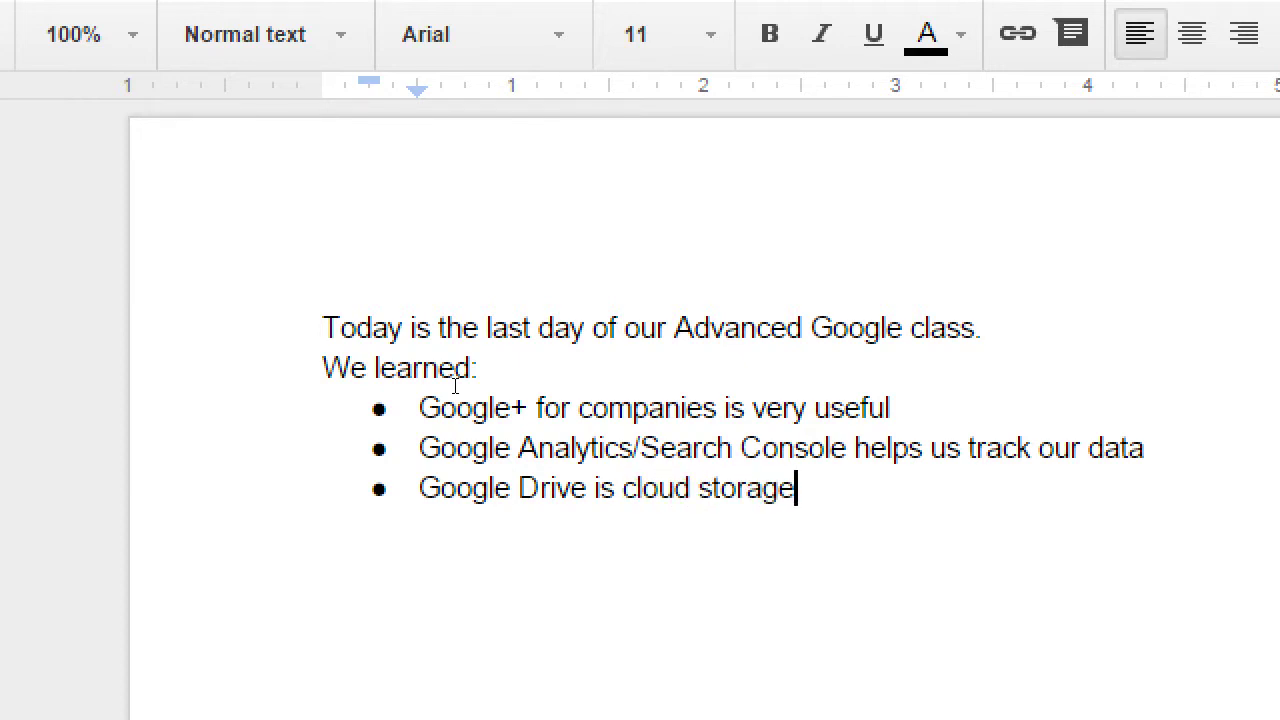
pyautogui.hotkey('ctrl', 'shift', 'Left')
pyautogui.hotkey('ctrl', 'shift', 'Left')
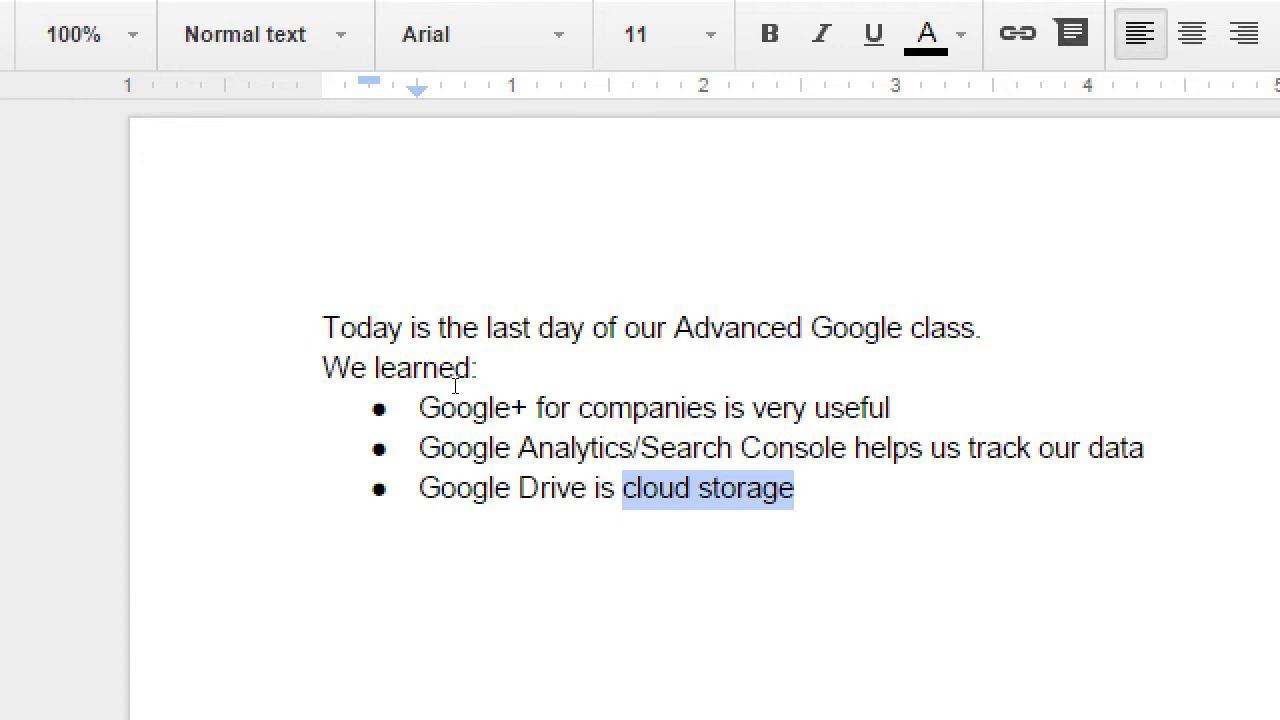
# - Italicize 'cloud storage' and move the cursor past it
pyautogui.hotkey('ctrl', 'i')
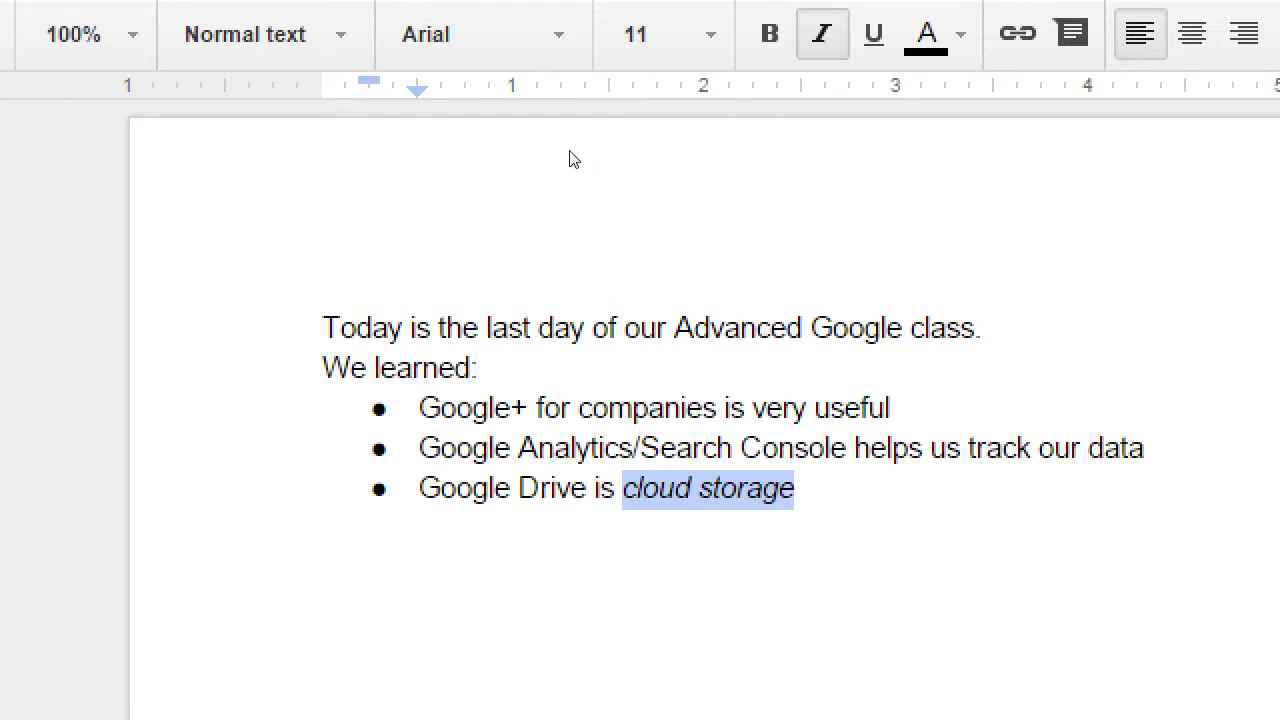
pyautogui.press('Right')
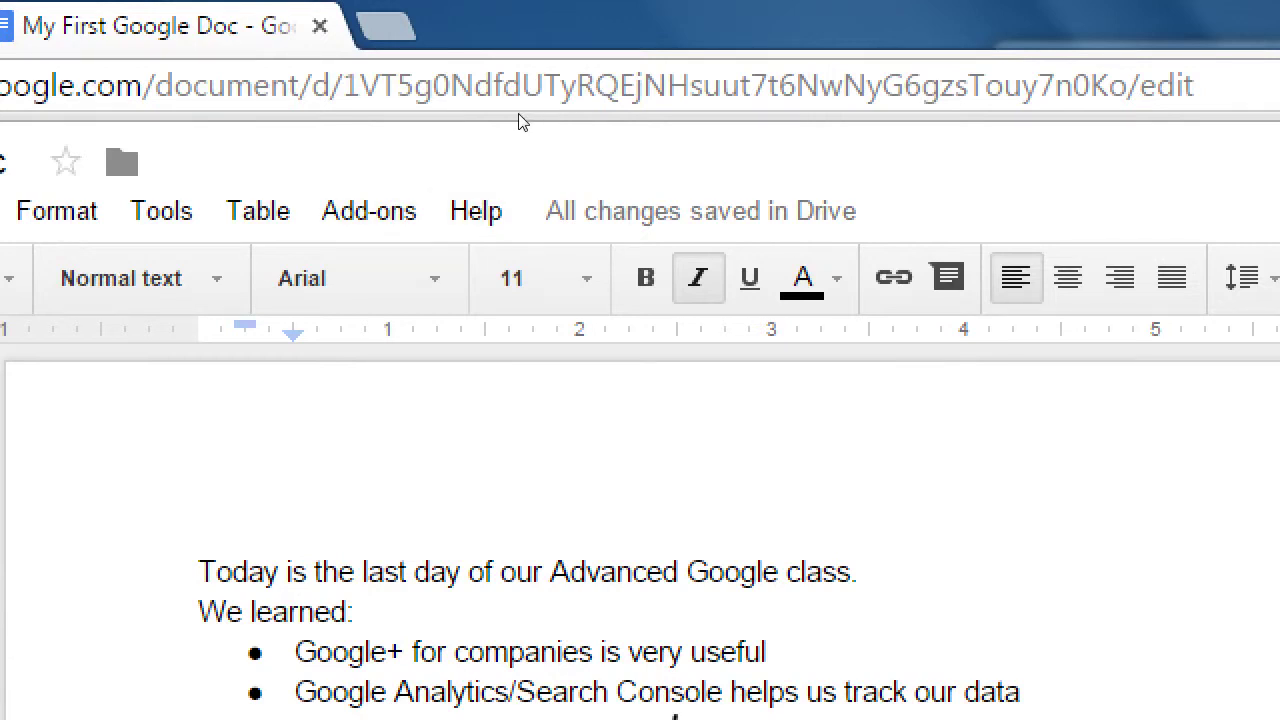
pyautogui.moveTo(586, 120)
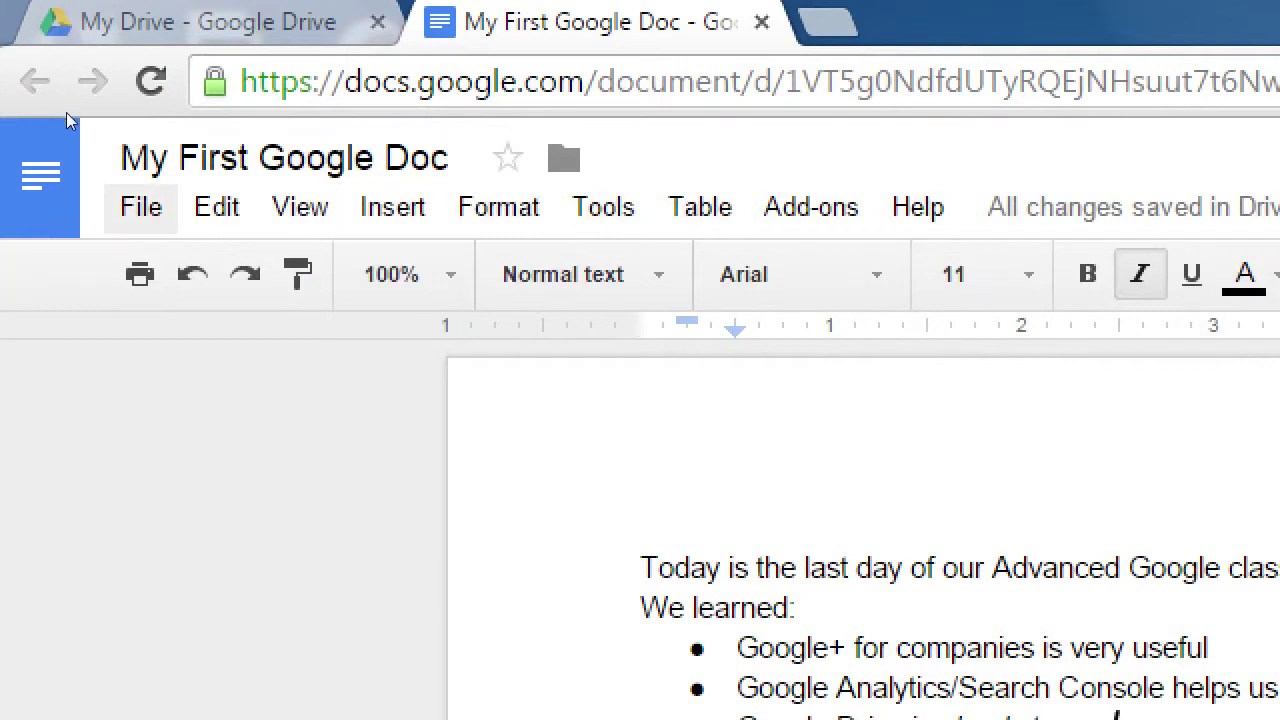
pyautogui.hotkey('alt', 'f')
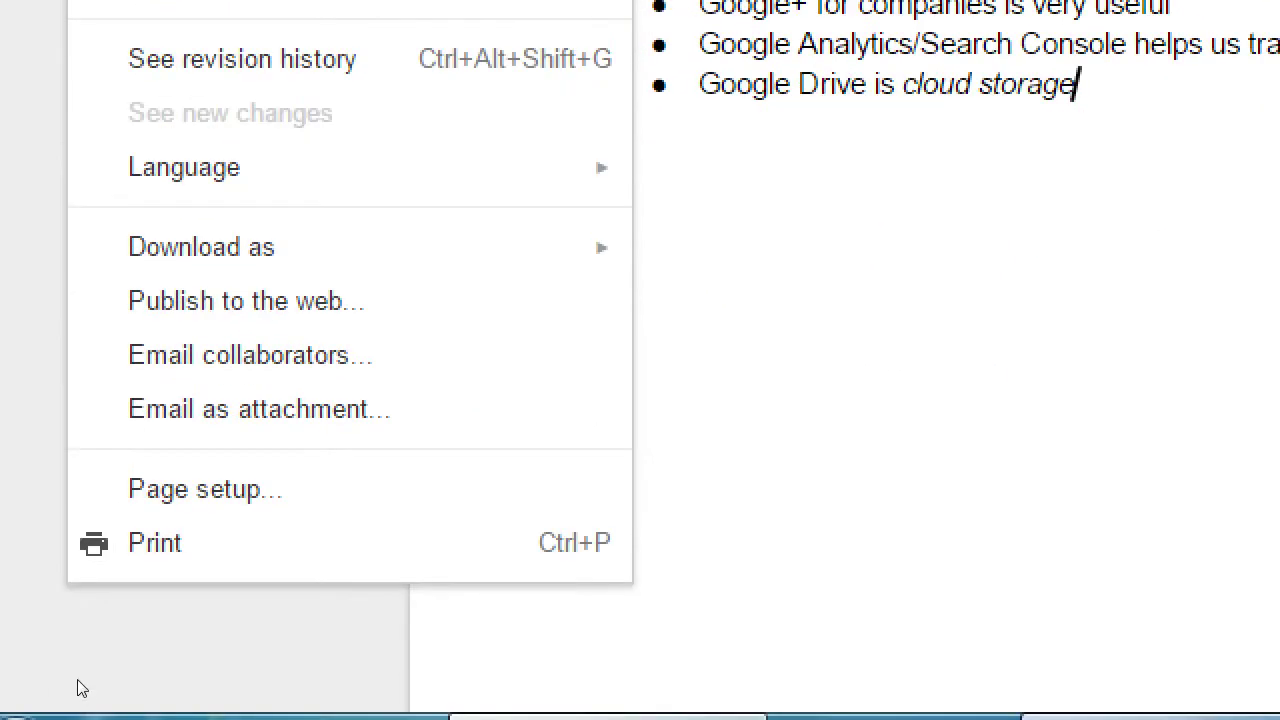
pyautogui.press('Right')
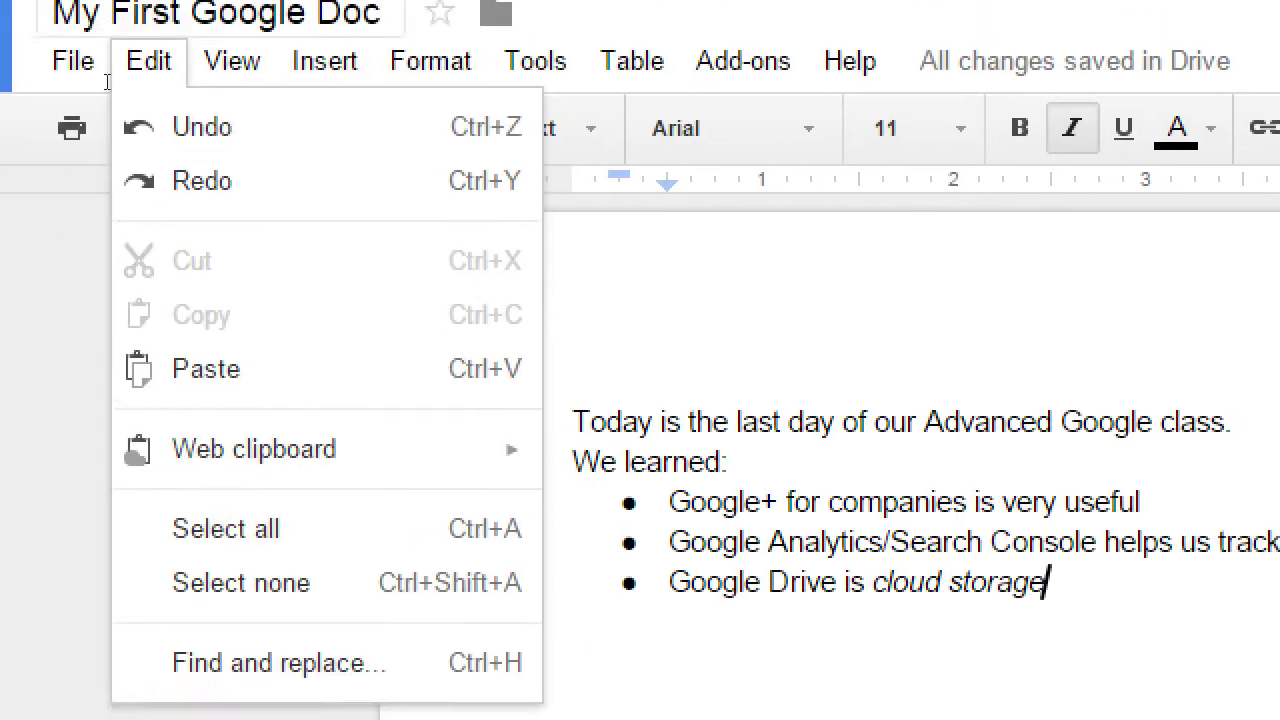
pyautogui.click(100, 112)
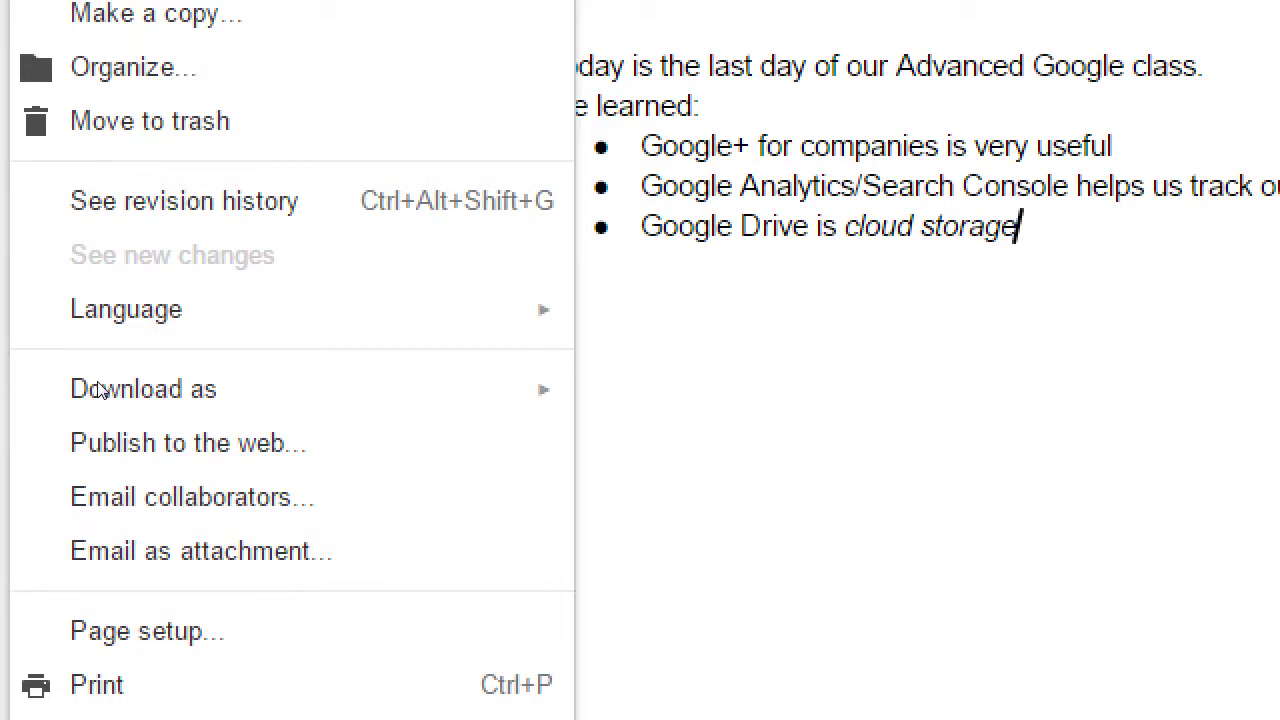
pyautogui.click(665, 385)
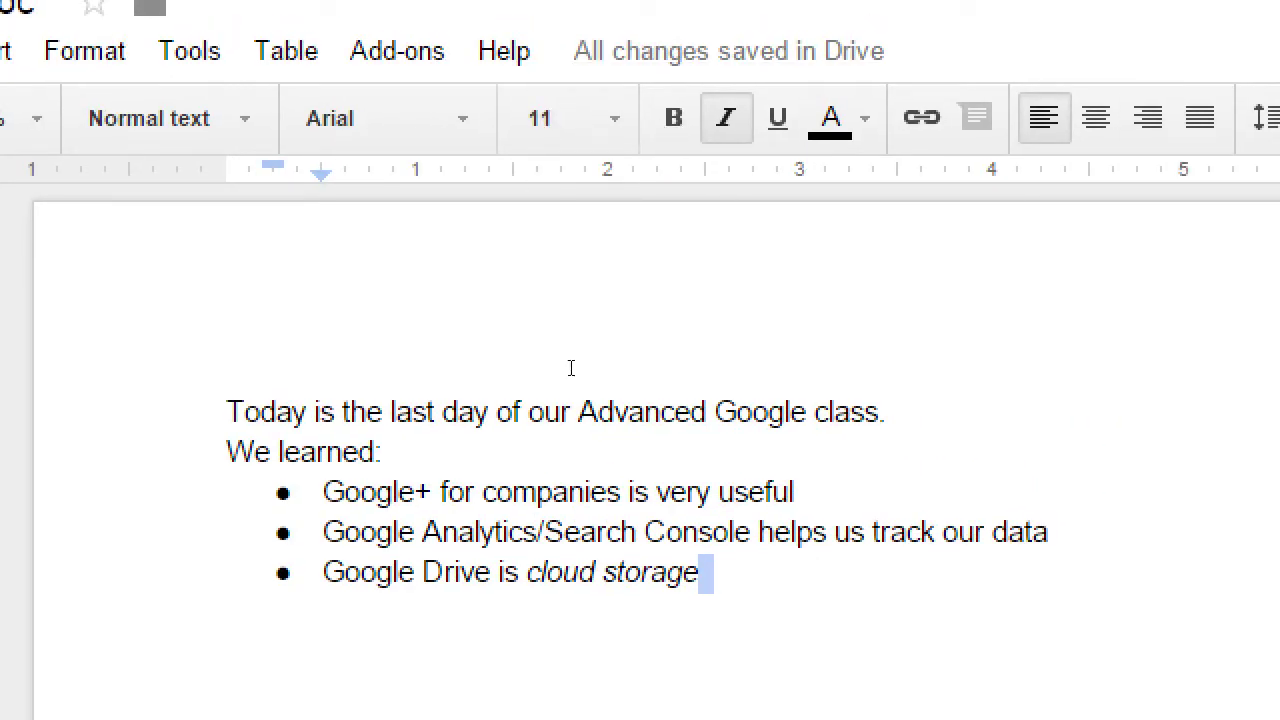
pyautogui.click(572, 369)
pyautogui.press('Return')
# - Replace the italic gibberish line with a plain, non-italic fourth bullet reading 'Something'
pyautogui.write("I'")
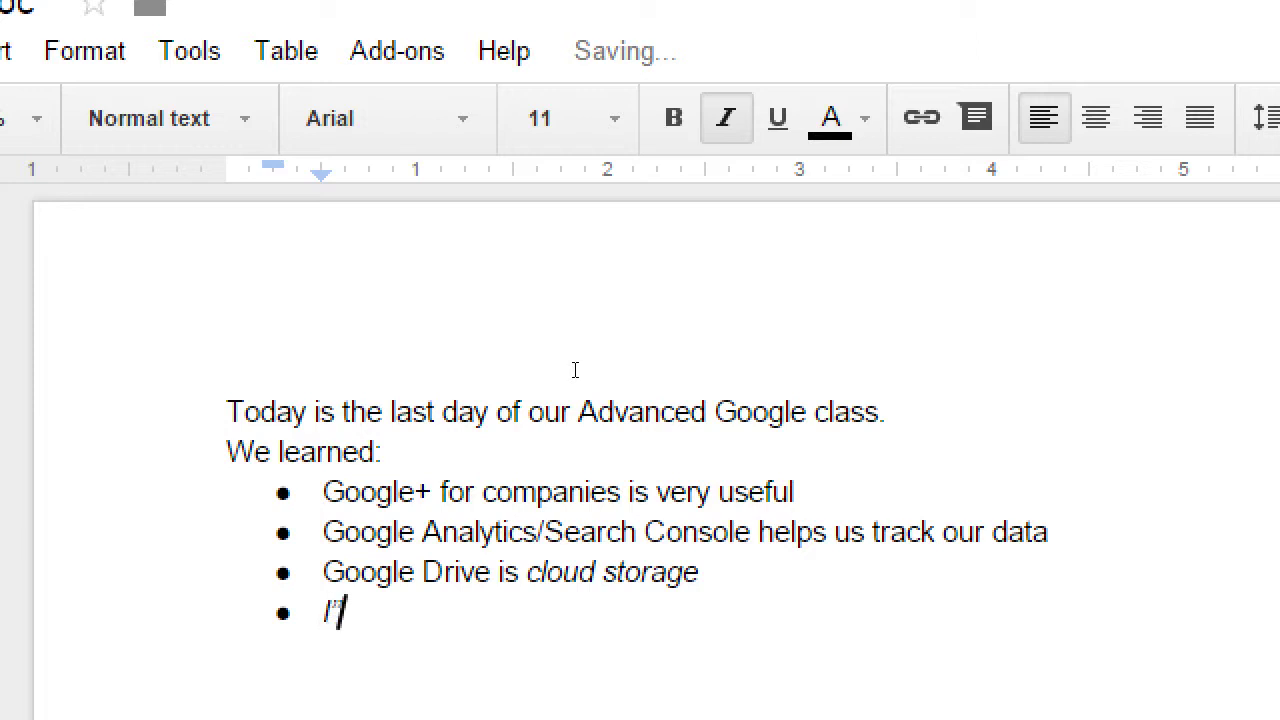
pyautogui.write('m writing some')
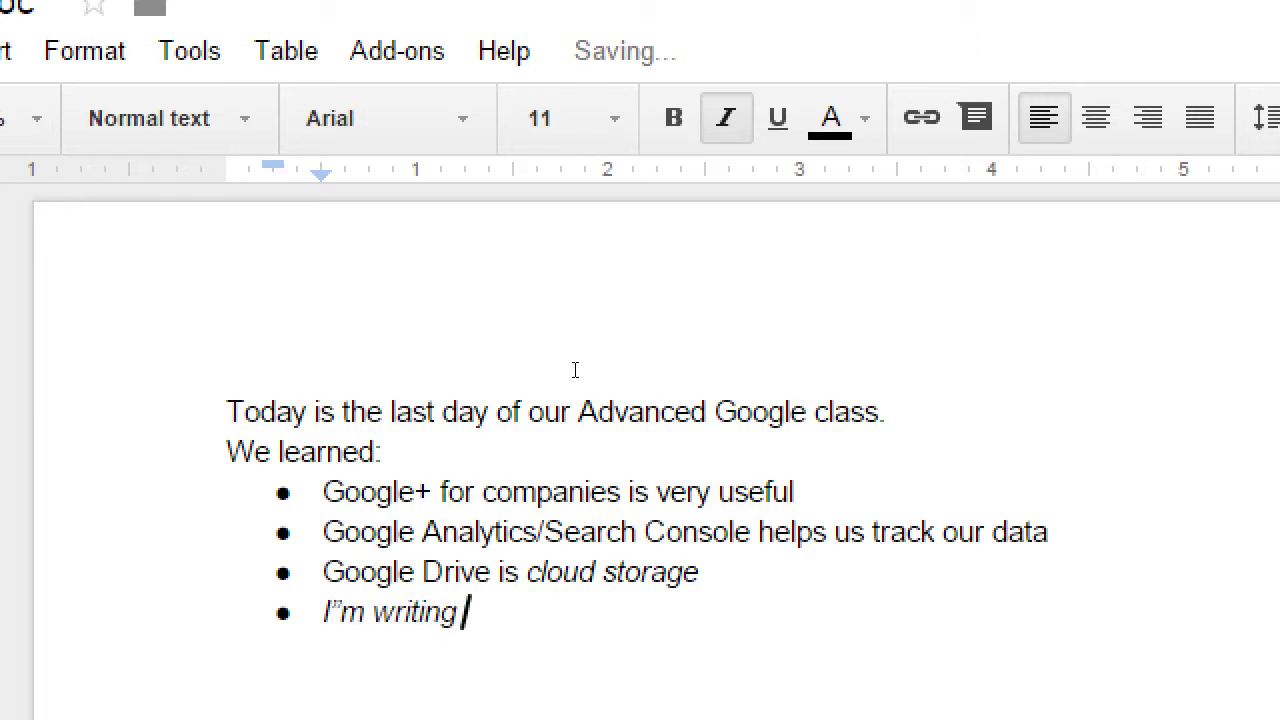
pyautogui.write('ijgingignigngingignging')
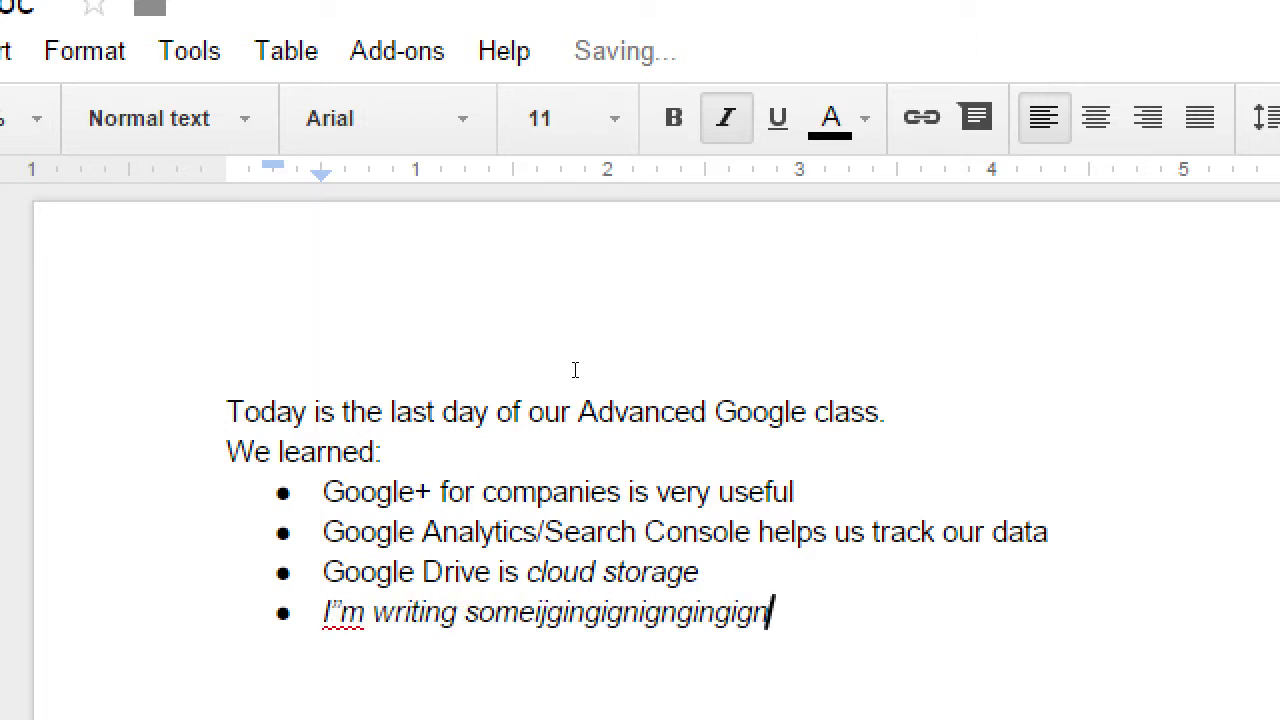
pyautogui.write('ingignigngingingignign')
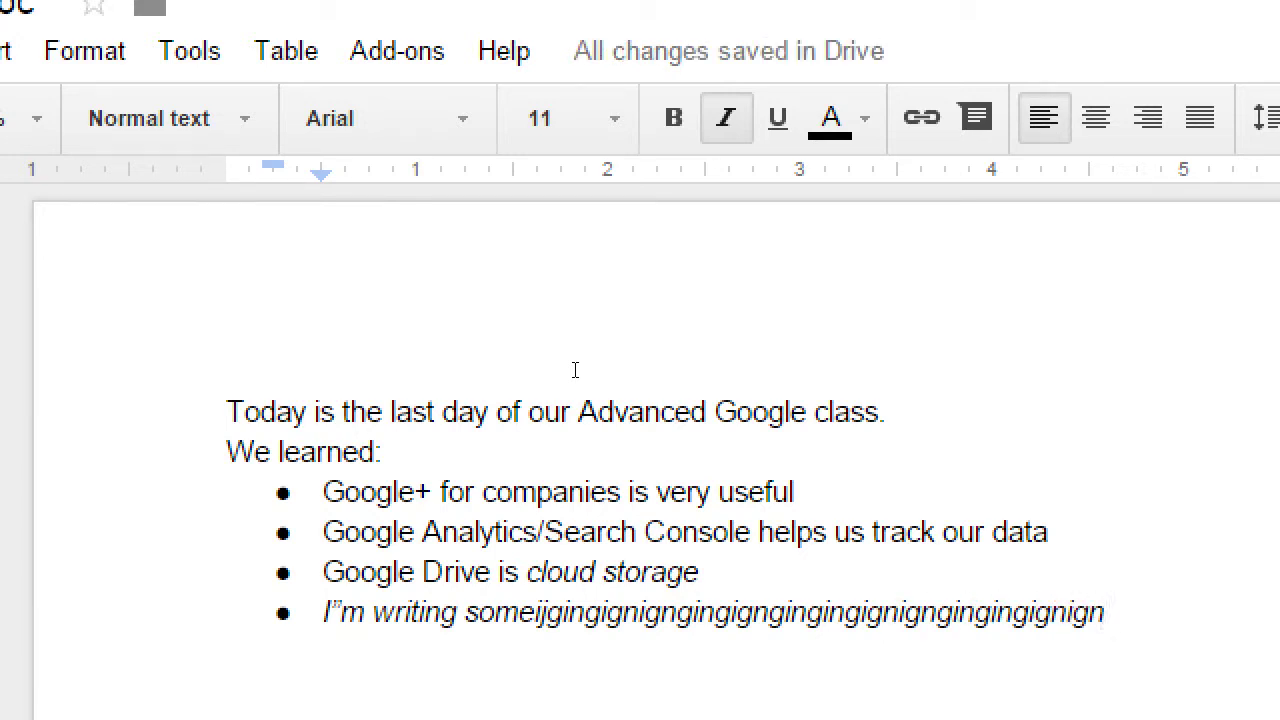
pyautogui.hotkey('shift', 'Home')
pyautogui.hotkey('ctrl', 'i')
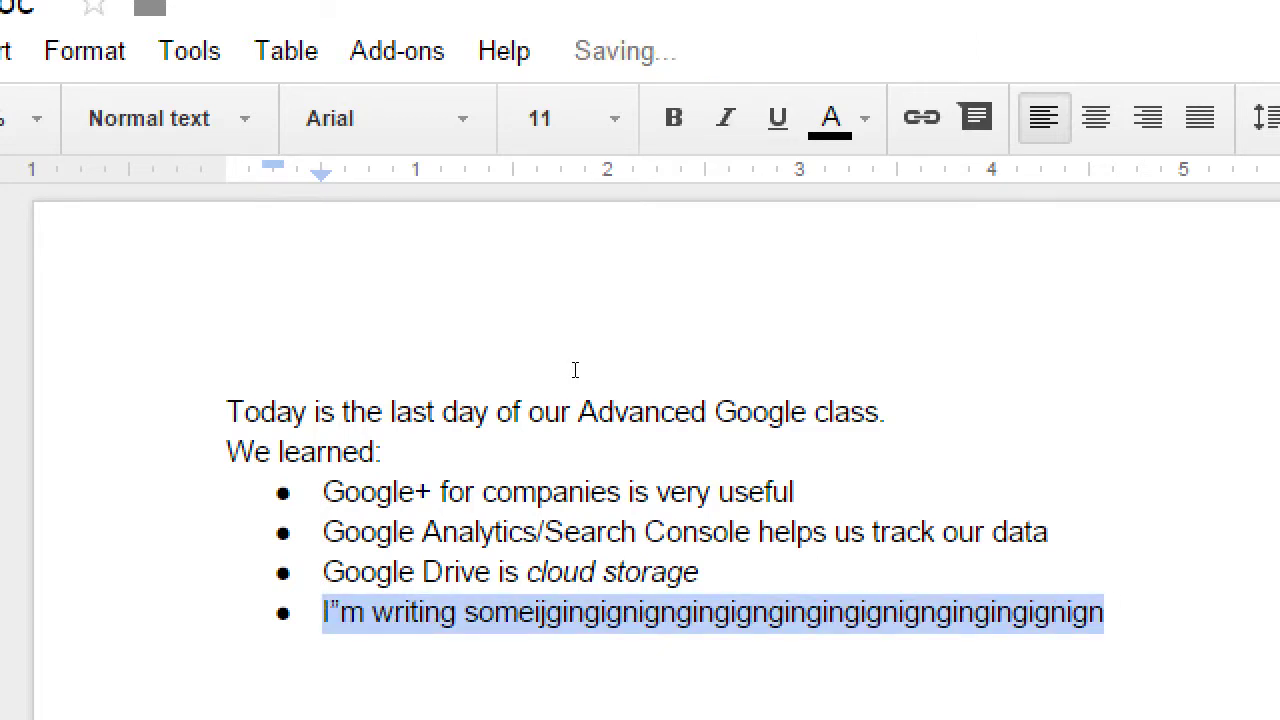
pyautogui.write('T')
pyautogui.press('BackSpace')
pyautogui.write('S')
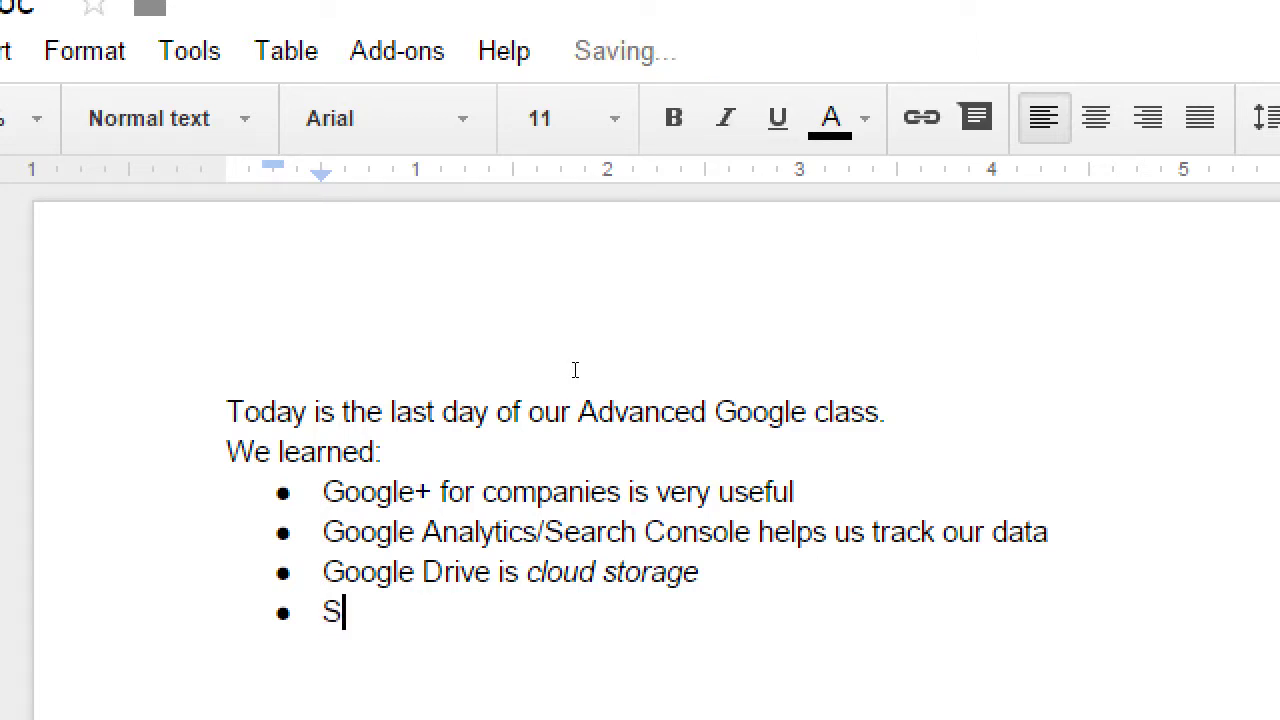
pyautogui.write('omething')
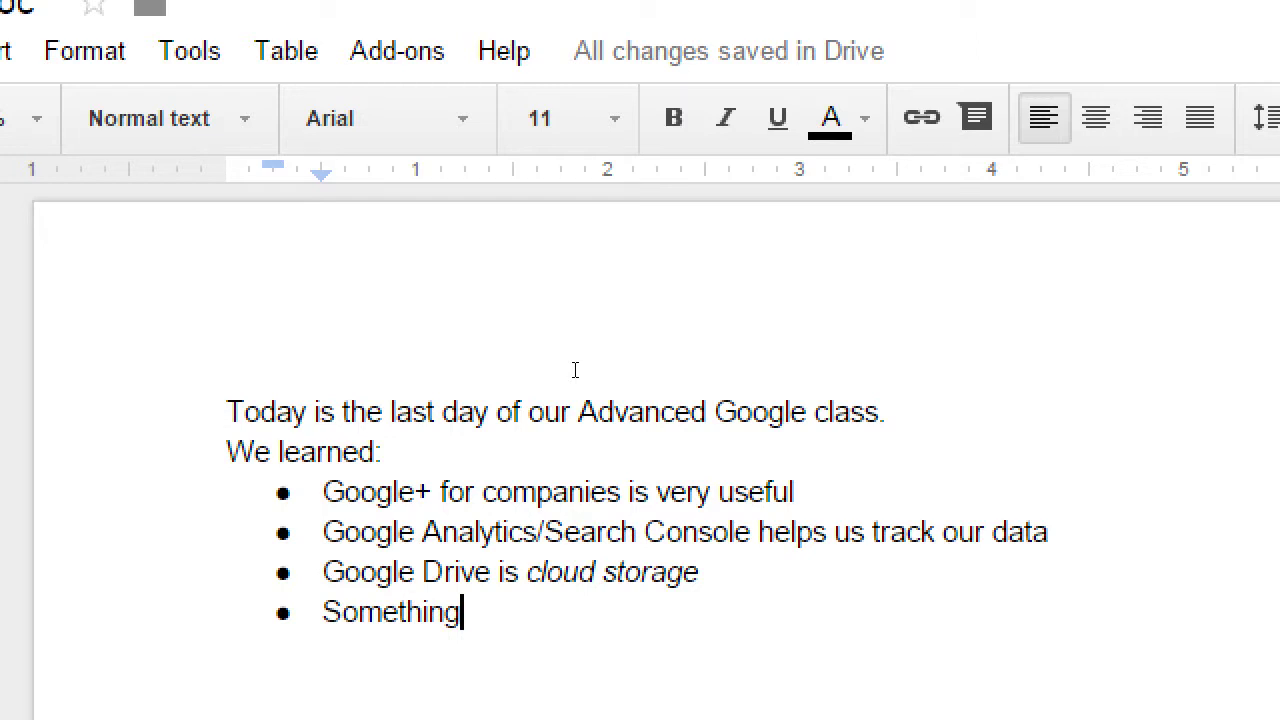
pyautogui.hotkey('ctrl', 'shift', 'Left')
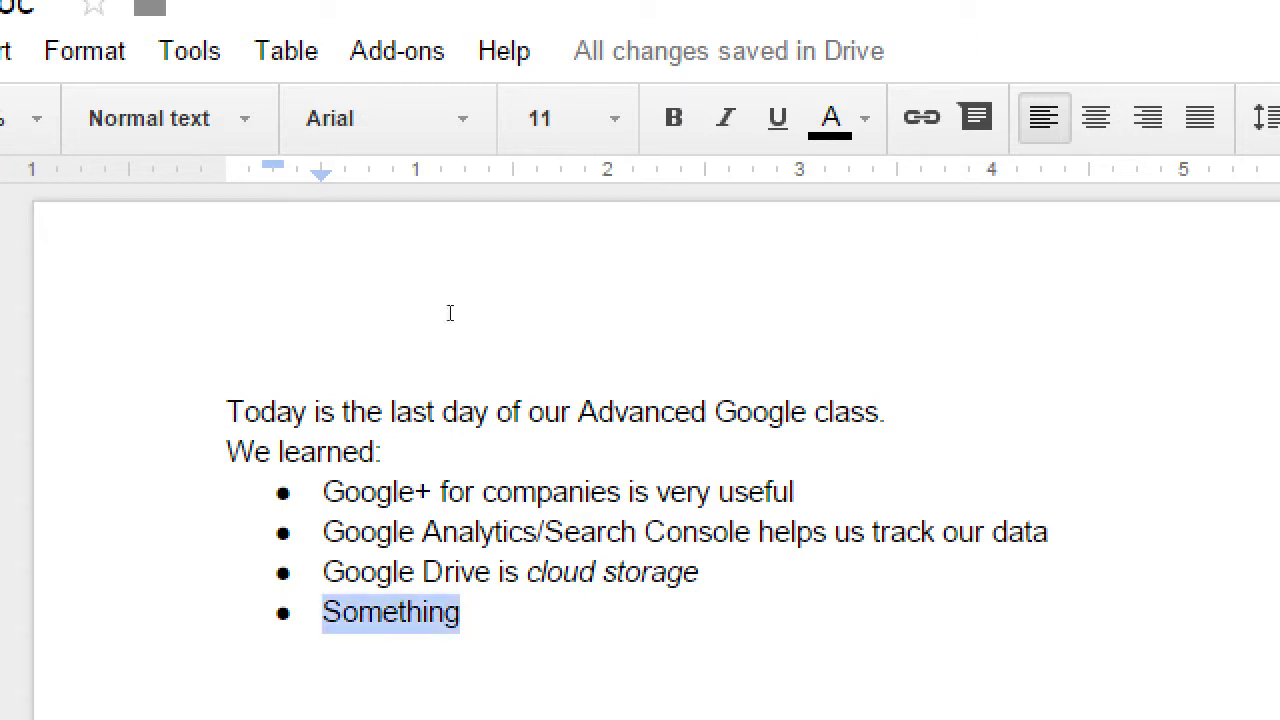
# - Colour the 'Something' bullet red, including its bullet marker
pyautogui.click(830, 118)
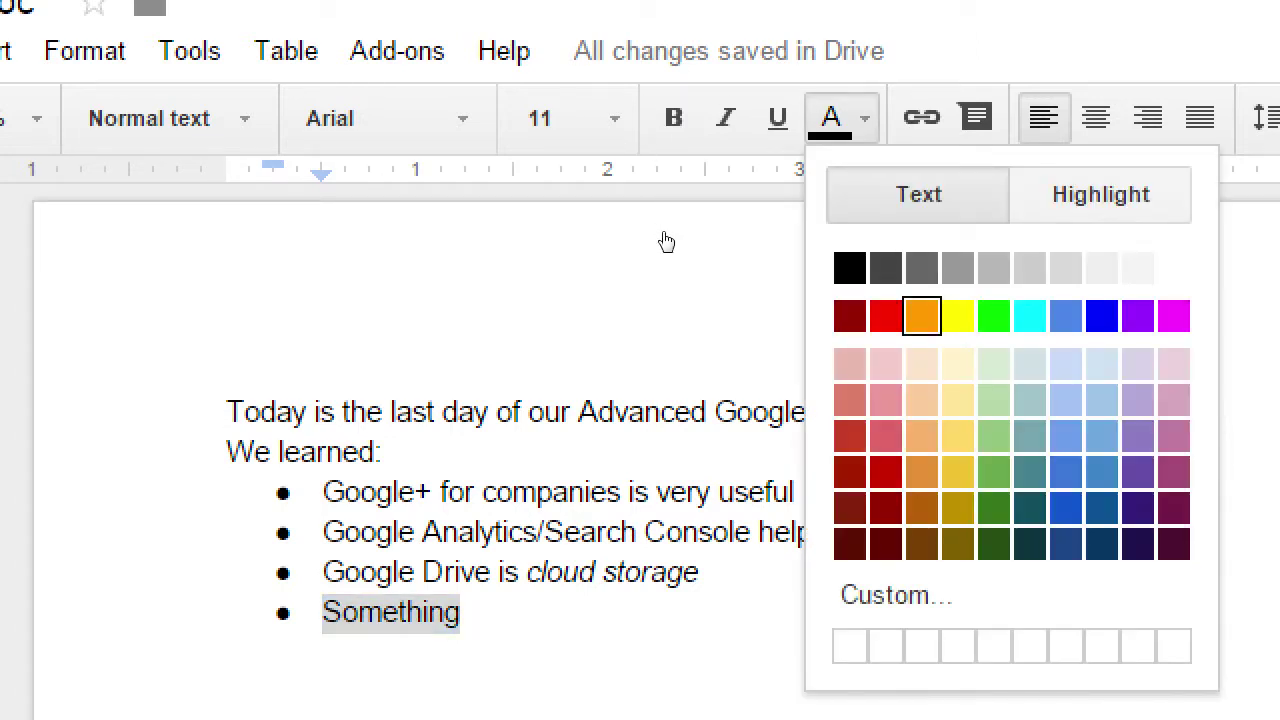
pyautogui.press('Left')
pyautogui.press('Return')
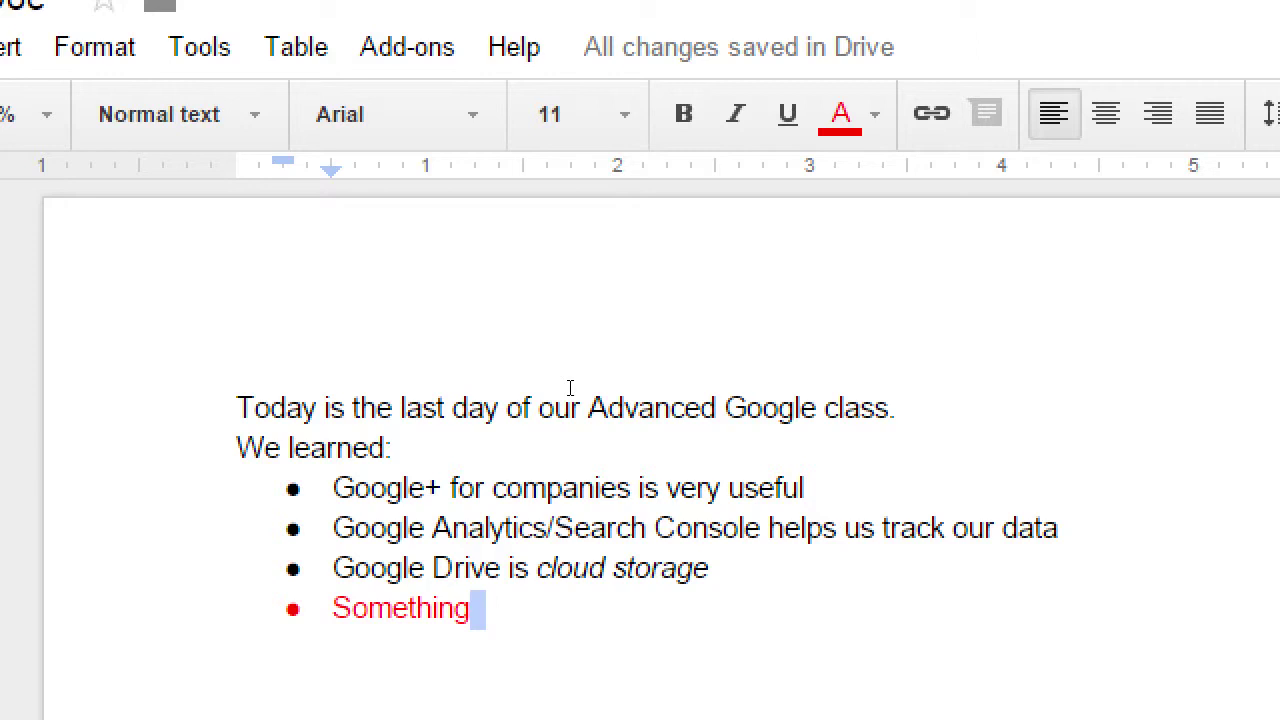
# - End the bulleted list with two blank lines and reset the text colour to black
pyautogui.press('Return')
pyautogui.press('Return')
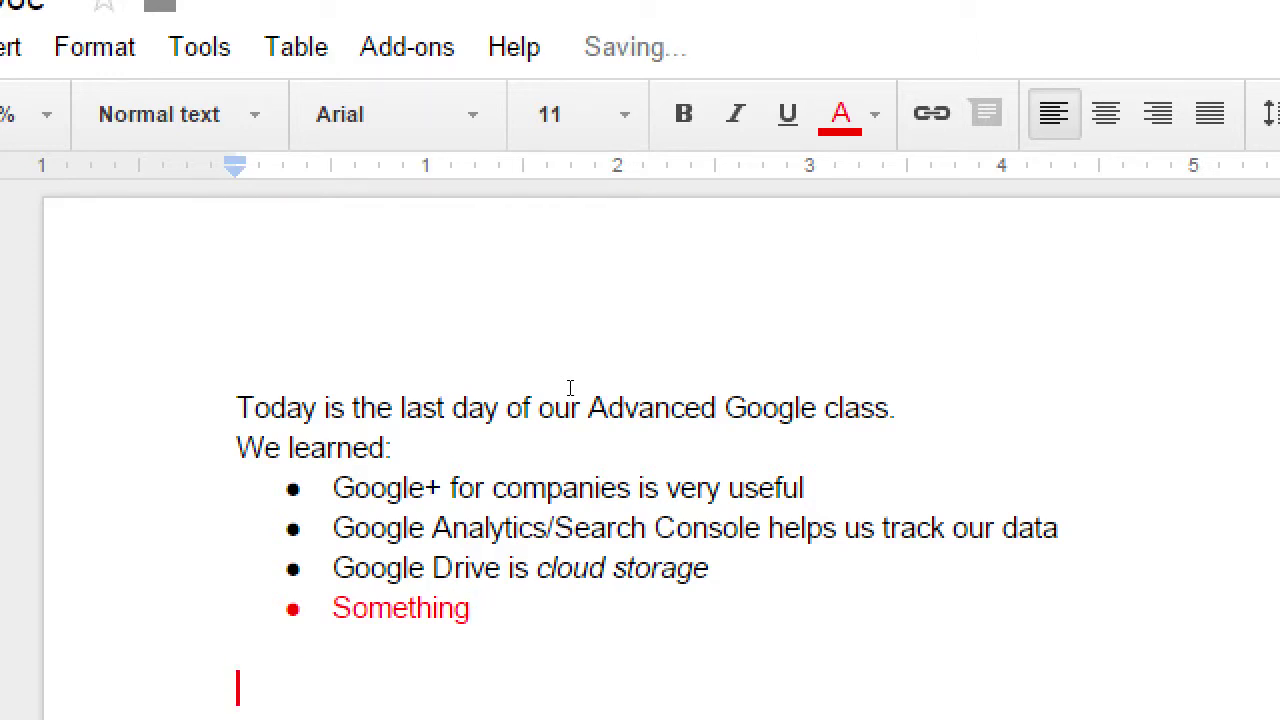
pyautogui.press('Return')
pyautogui.scroll(-1, 540, 380)
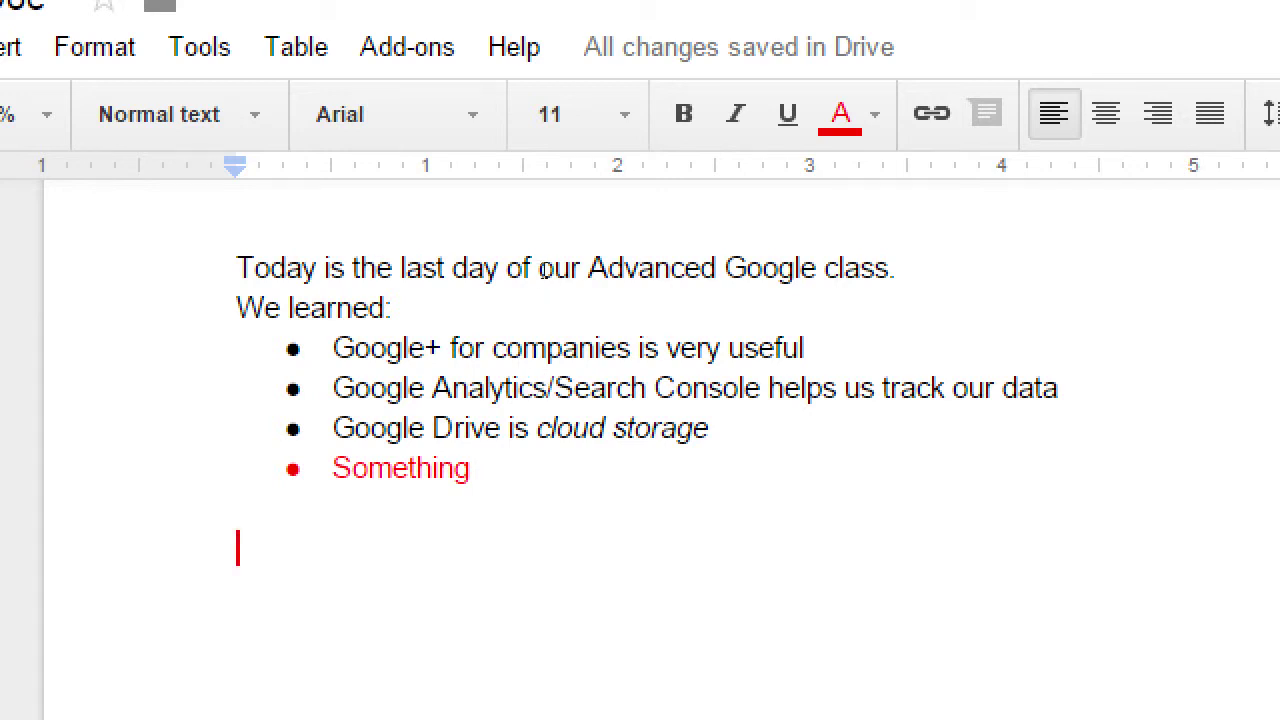
pyautogui.click(840, 114)
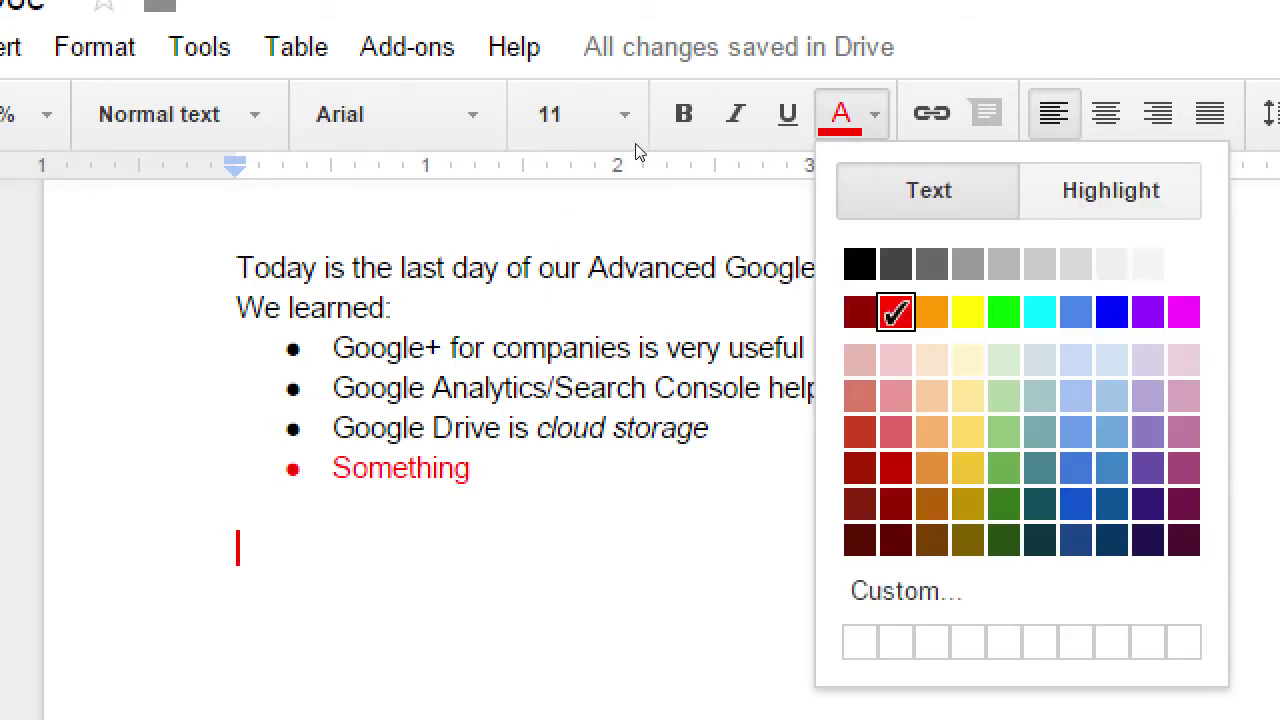
pyautogui.click(857, 263)
# - Type 'Pros' and 'Cons' on separate lines, then select 'Pros'
pyautogui.hotkey('shift', 'Right')
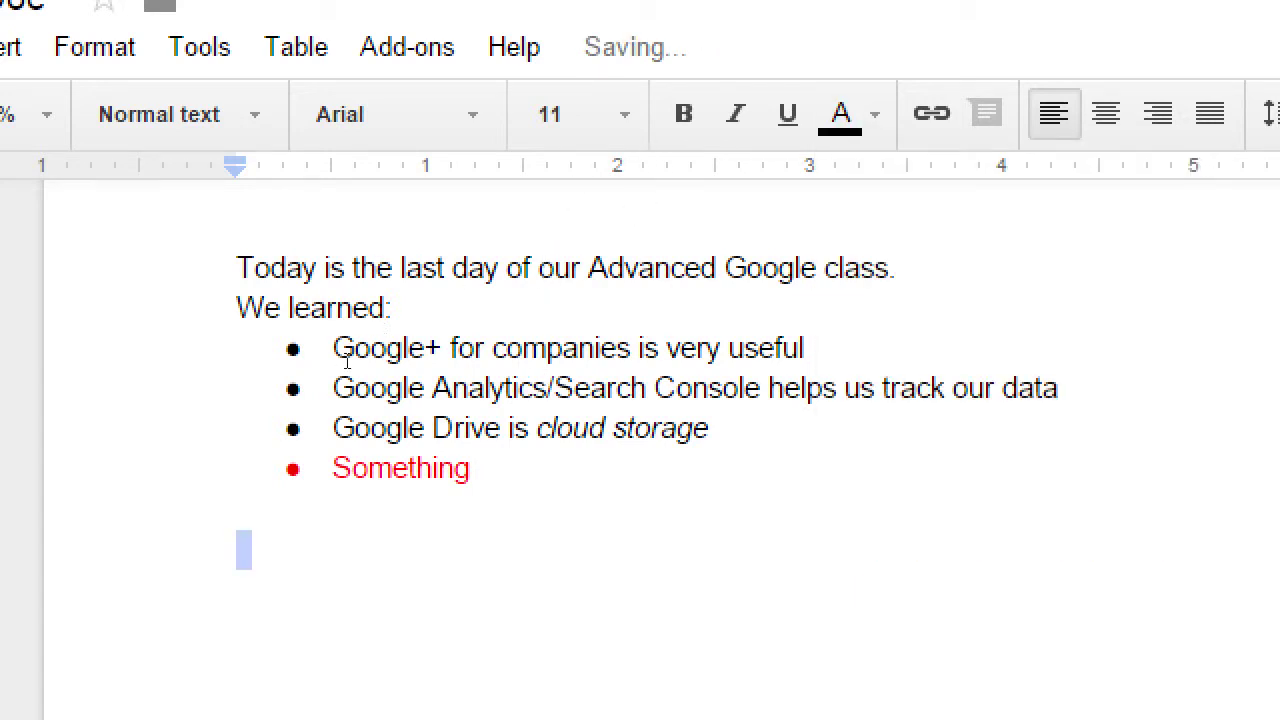
pyautogui.write('Pros')
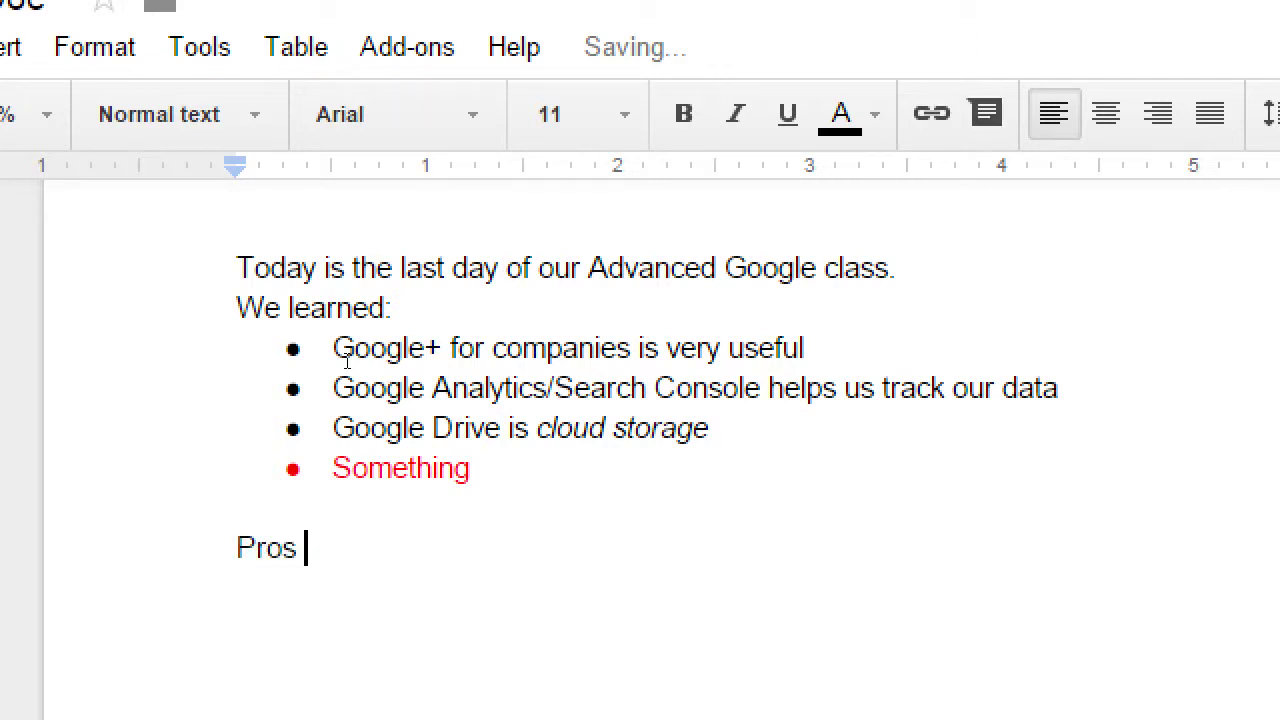
pyautogui.press('Return')
pyautogui.press('Return')
pyautogui.write('Cons')
pyautogui.press('Up')
pyautogui.press('Up')
pyautogui.hotkey('shift', 'Home')
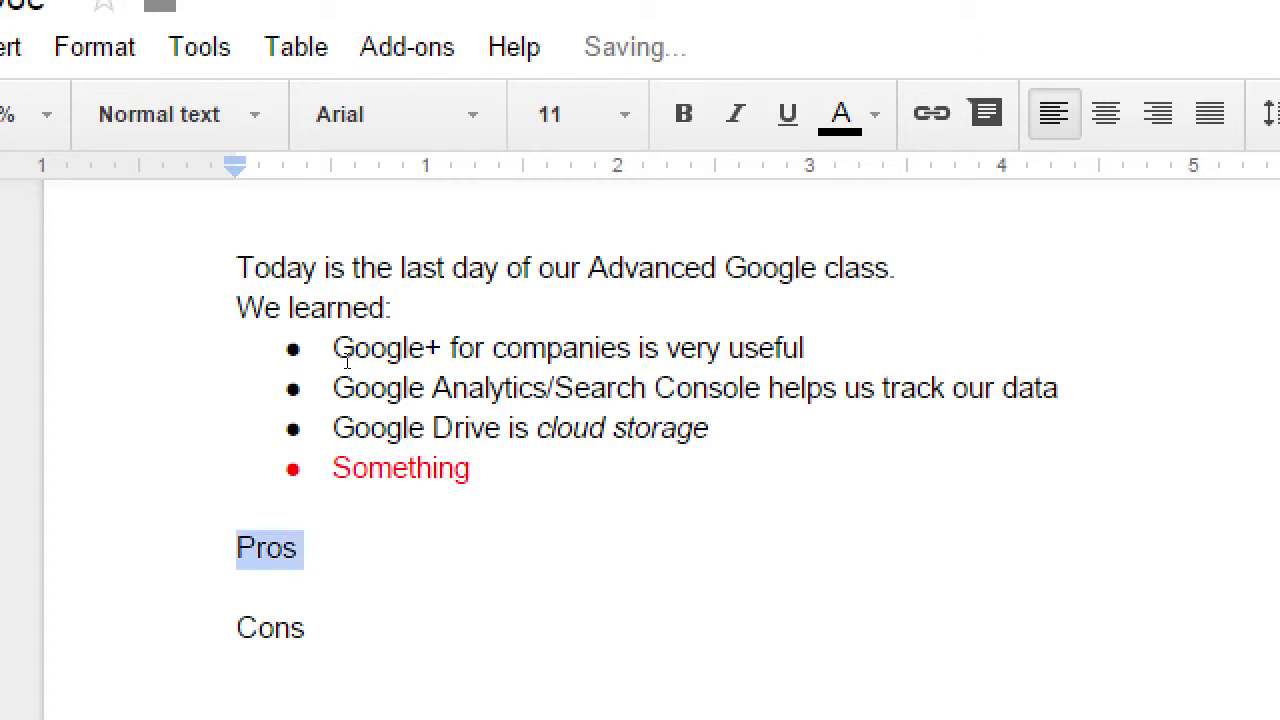
pyautogui.press('Down')
pyautogui.hotkey('shift', 'Down')
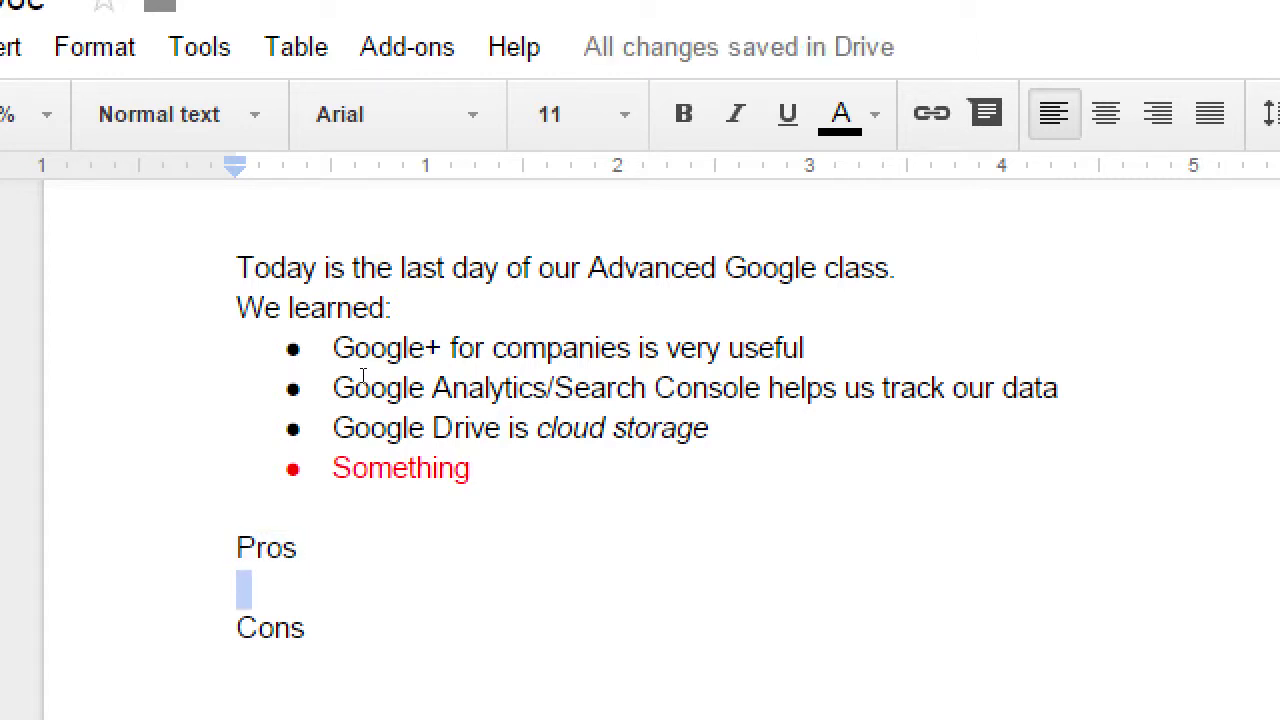
pyautogui.hotkey('shift', 'Up')
pyautogui.hotkey('shift', 'Up')
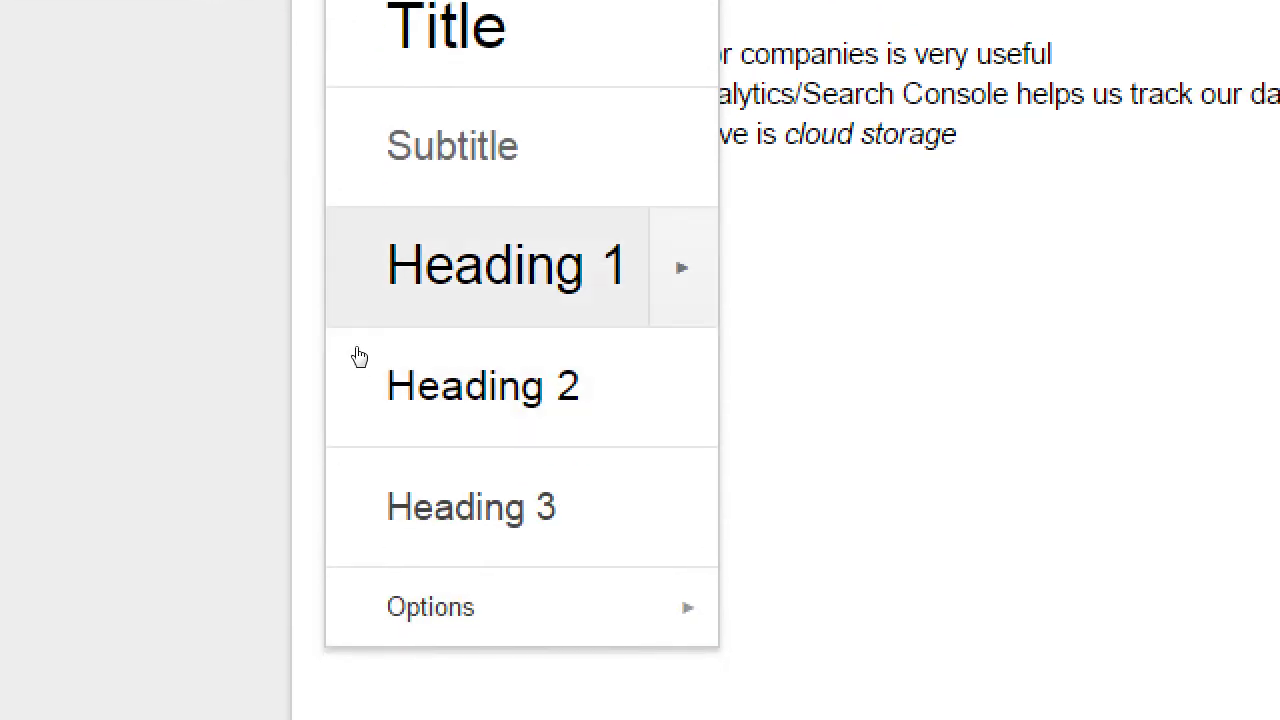
# - Apply the Heading 2 style to both the 'Pros' and 'Cons' lines
pyautogui.click(360, 430)
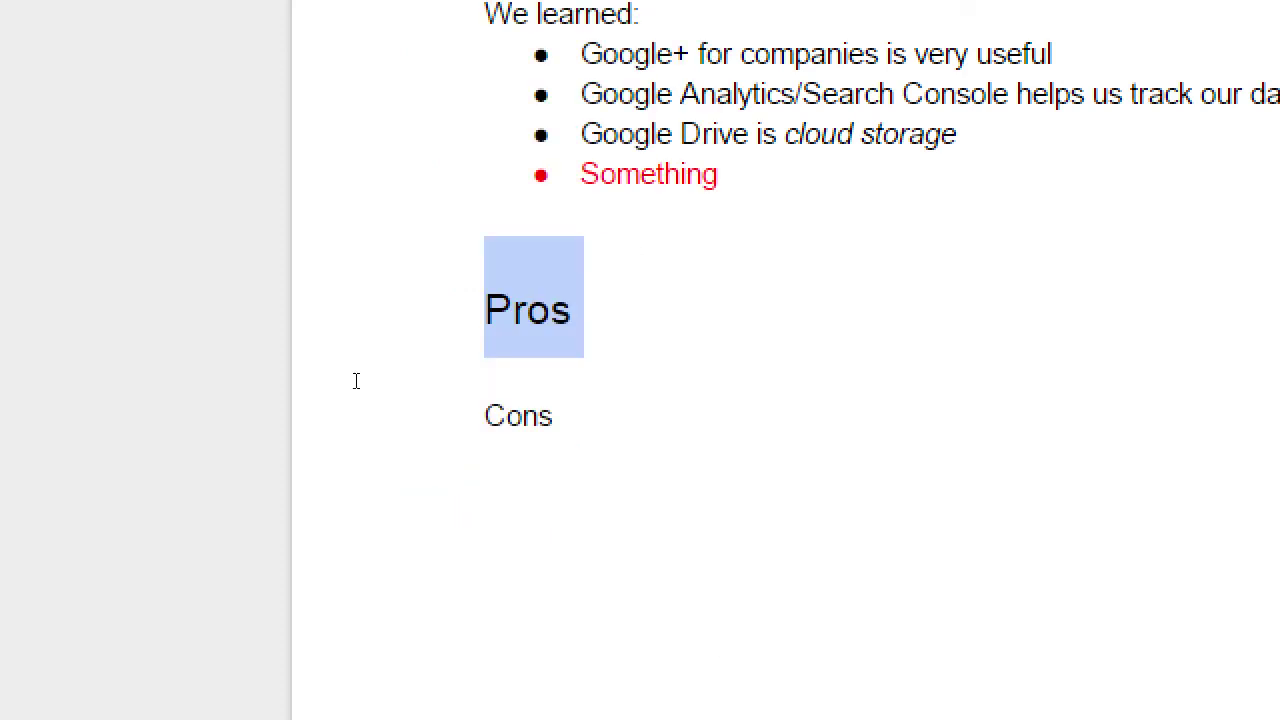
pyautogui.moveTo(366, 441); pyautogui.dragTo(348, 441)
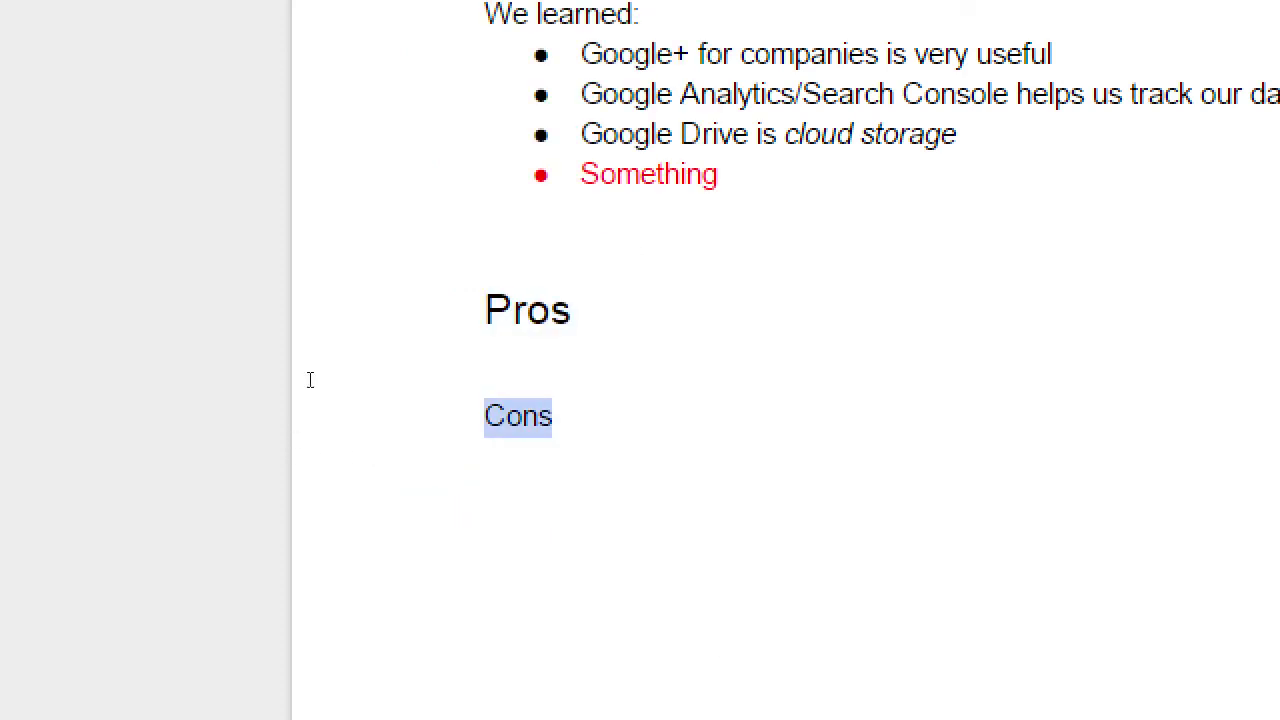
pyautogui.click(440, 70)
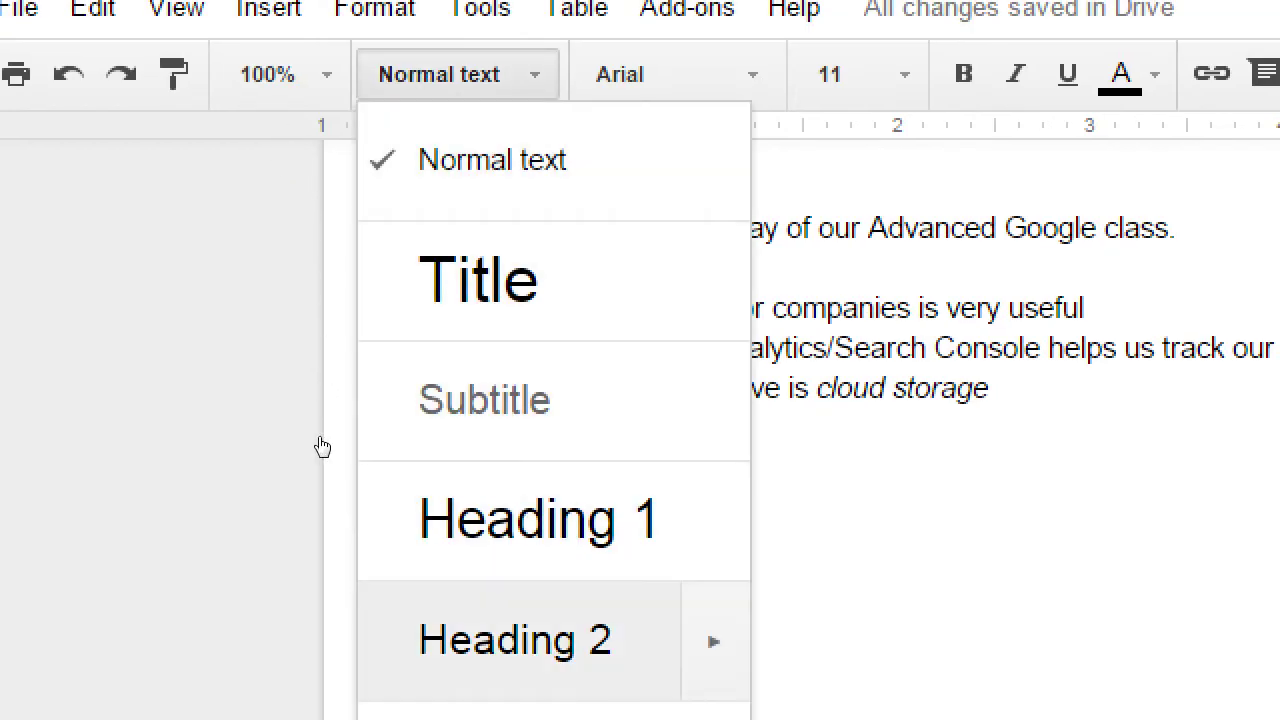
pyautogui.moveTo(412, 611)
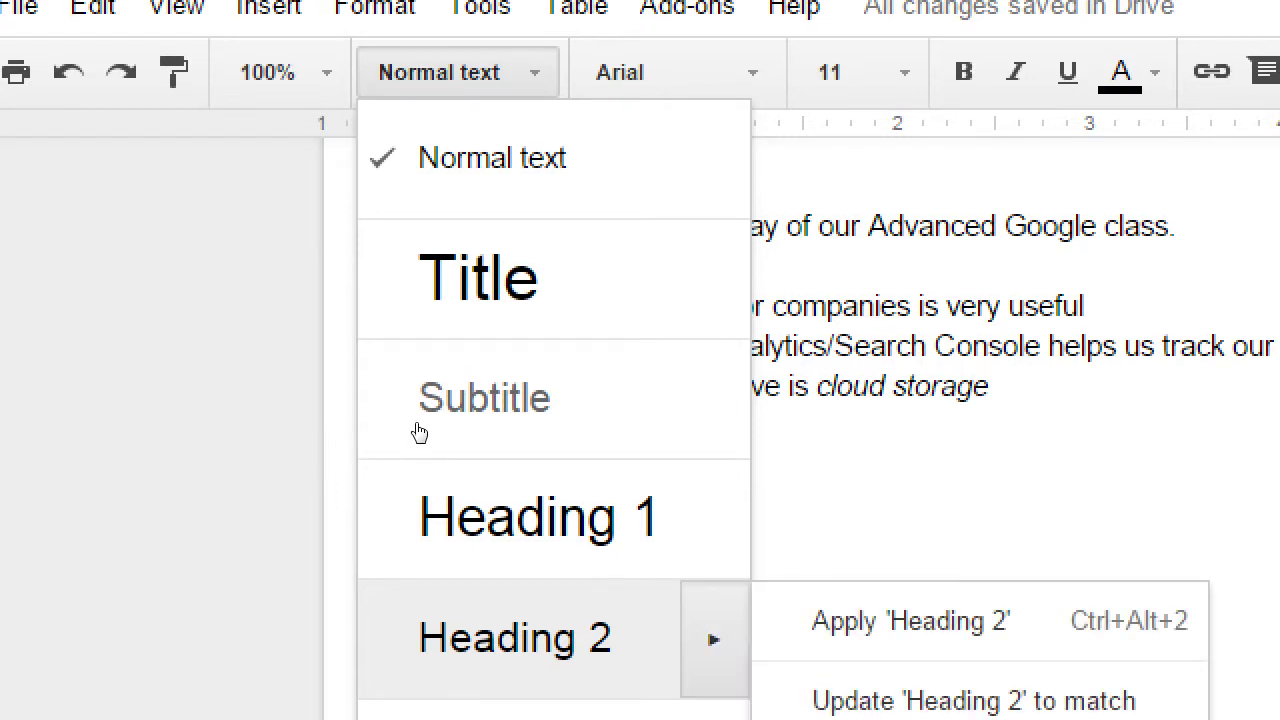
pyautogui.click(396, 596)
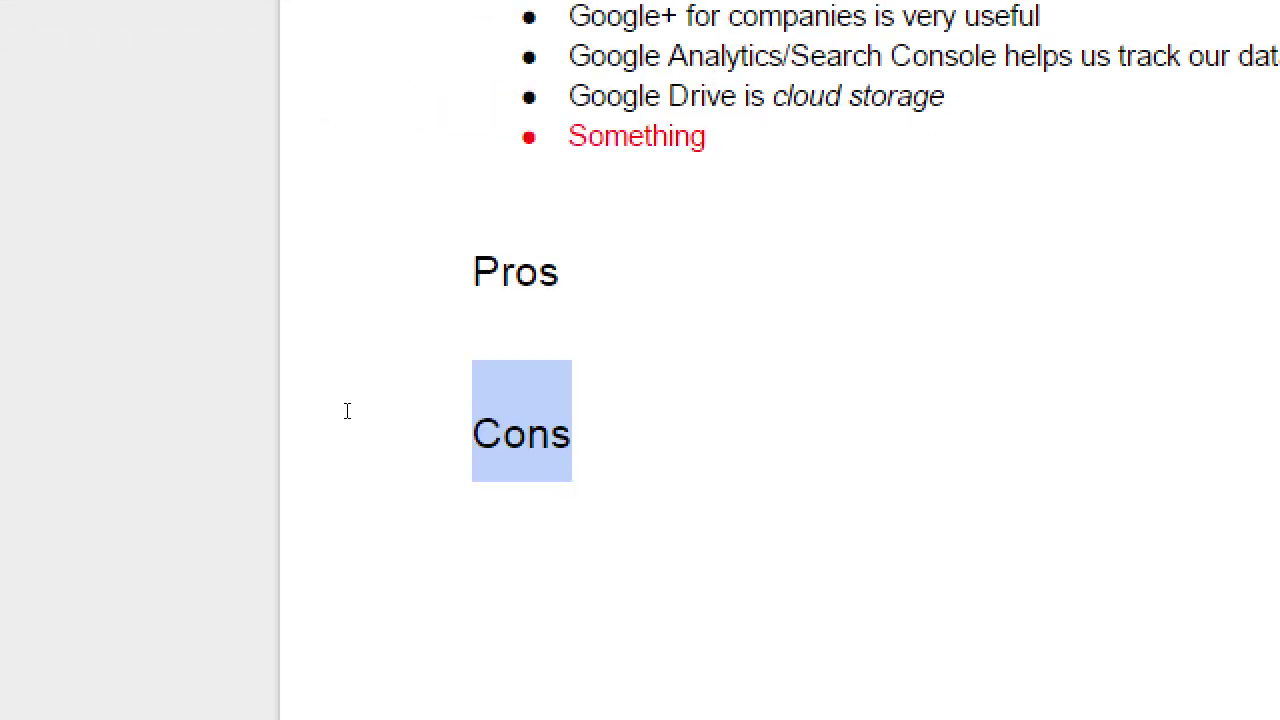
pyautogui.click(426, 596)
# - Type placeholder 'rertrtrt' under Pros and 'reetet' under Cons
pyautogui.hotkey('shift', 'Down')
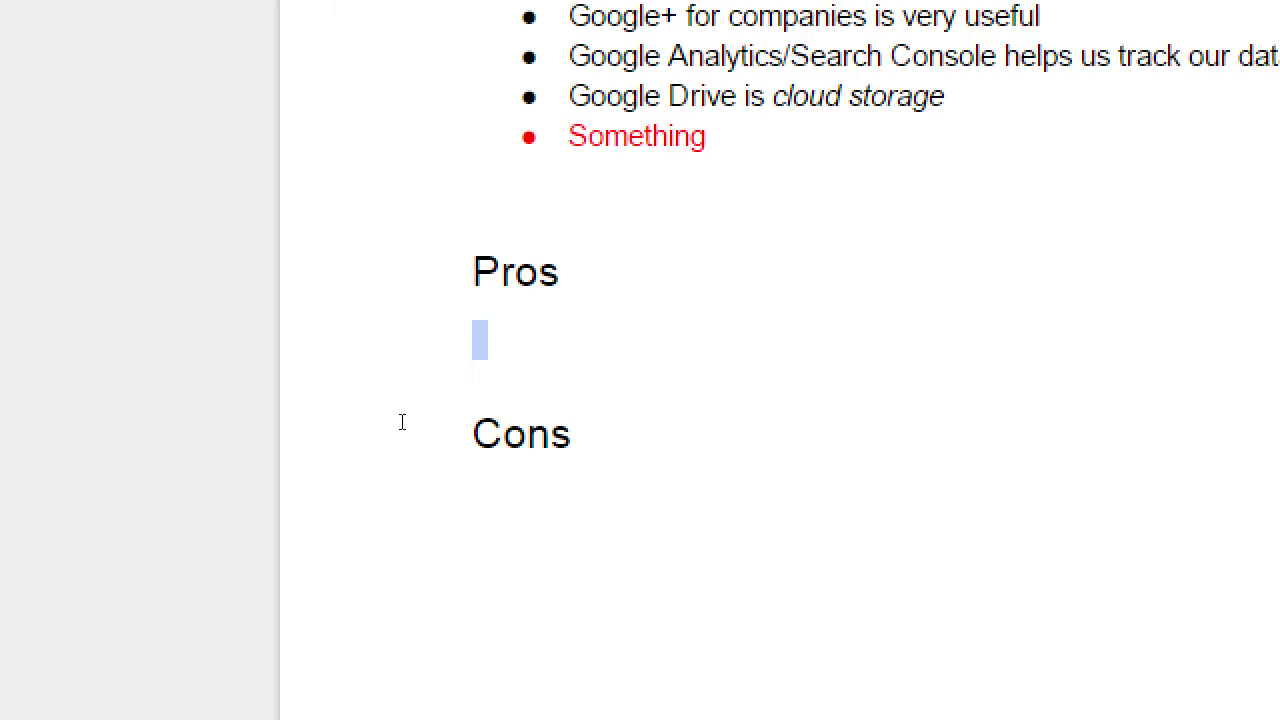
pyautogui.write('rertrtrt')
pyautogui.hotkey('shift', 'Down')
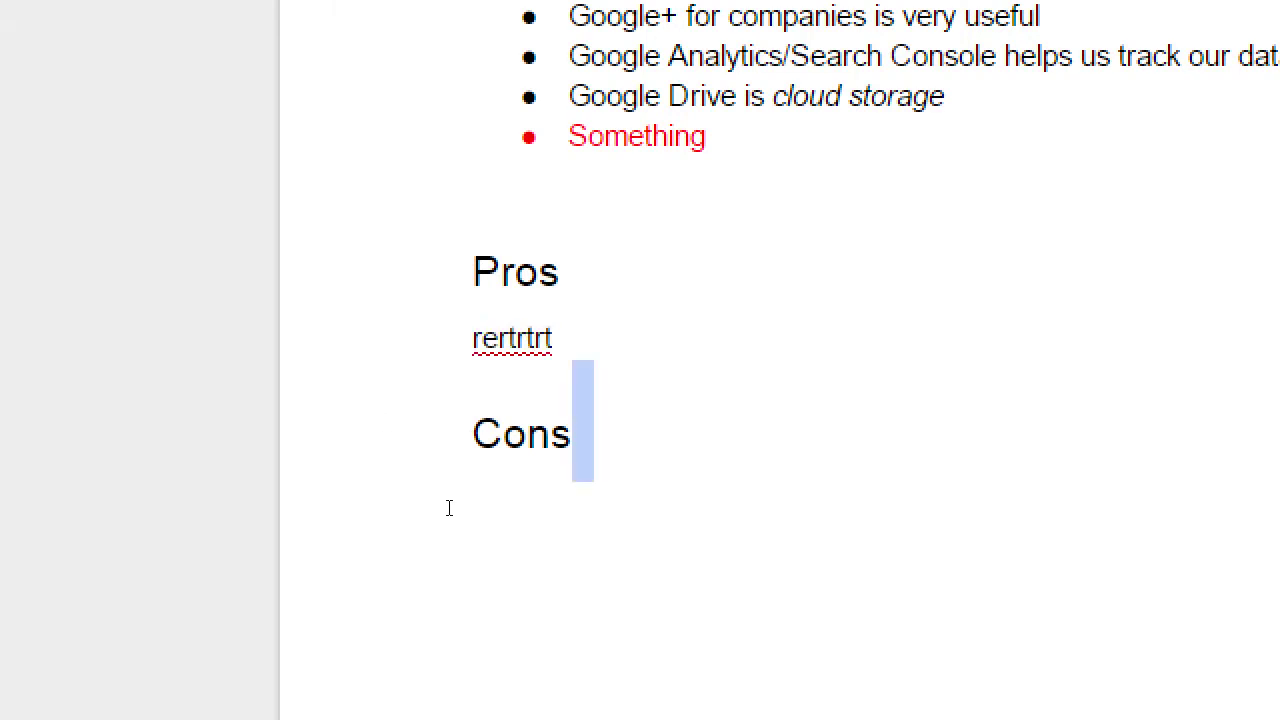
pyautogui.click(449, 508)
pyautogui.write('reetet')
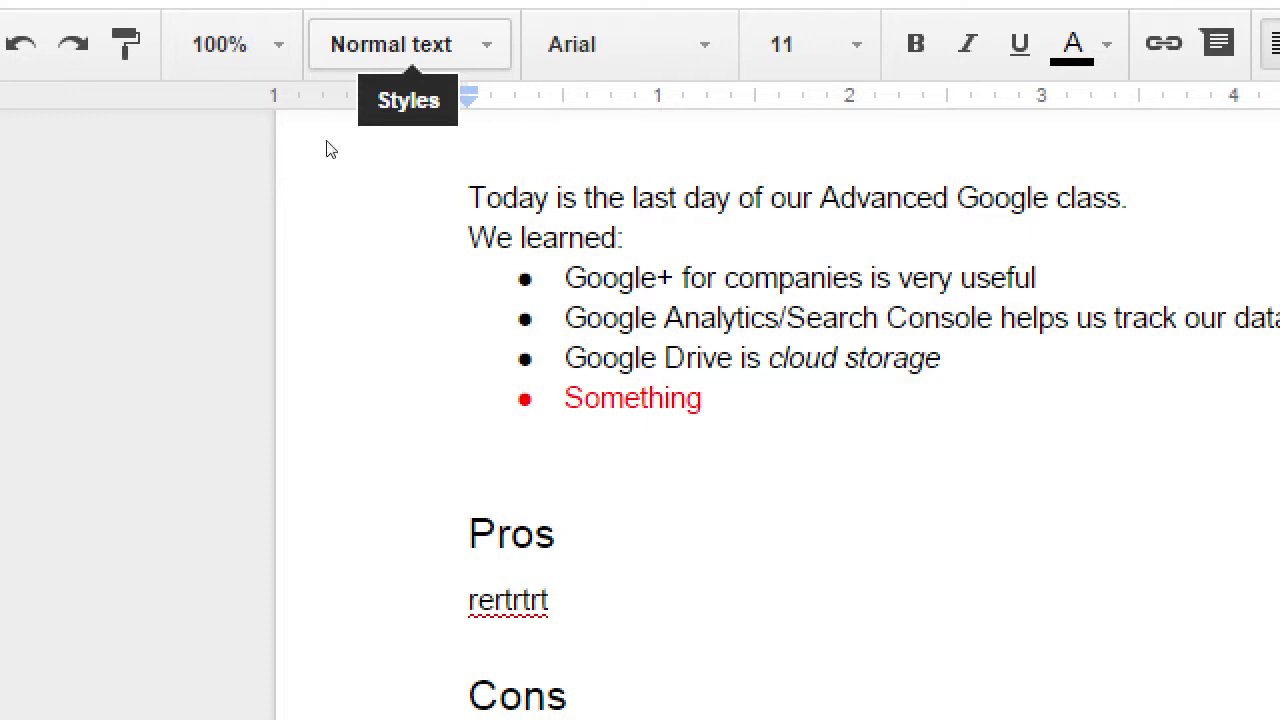
pyautogui.click(410, 44)
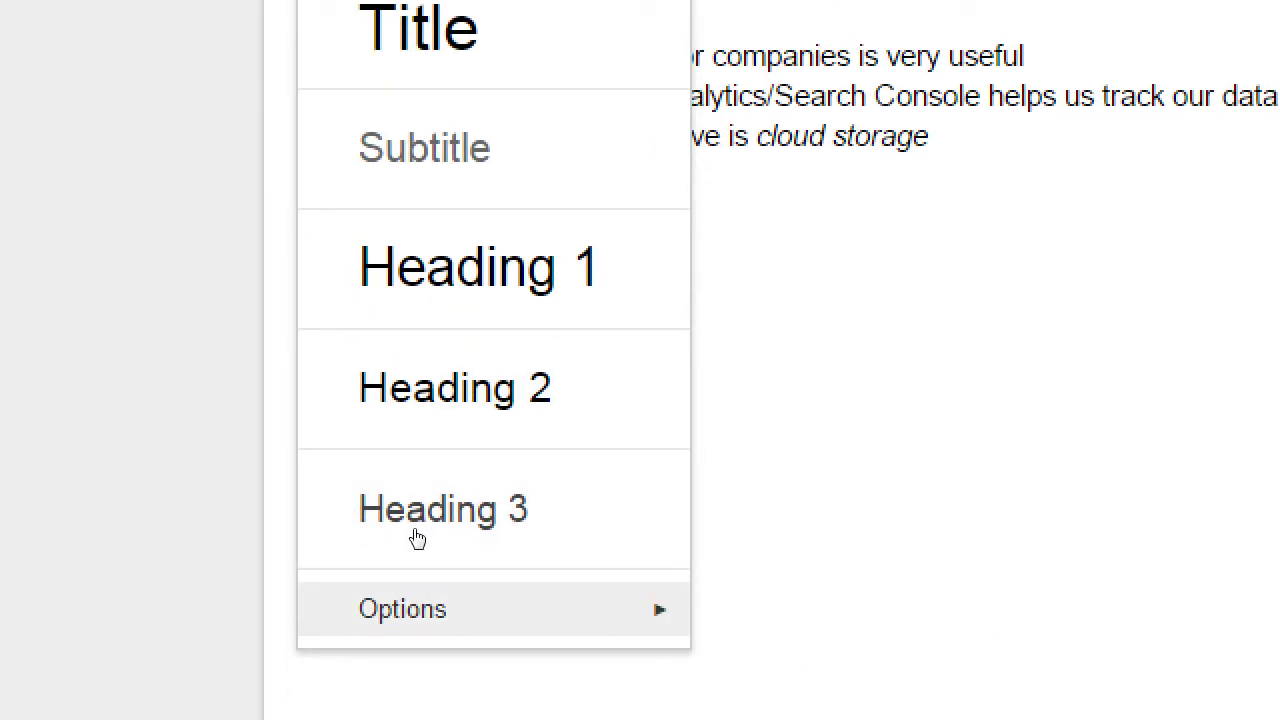
# - Check the paragraph style applied to the Pros heading
pyautogui.press('Escape')
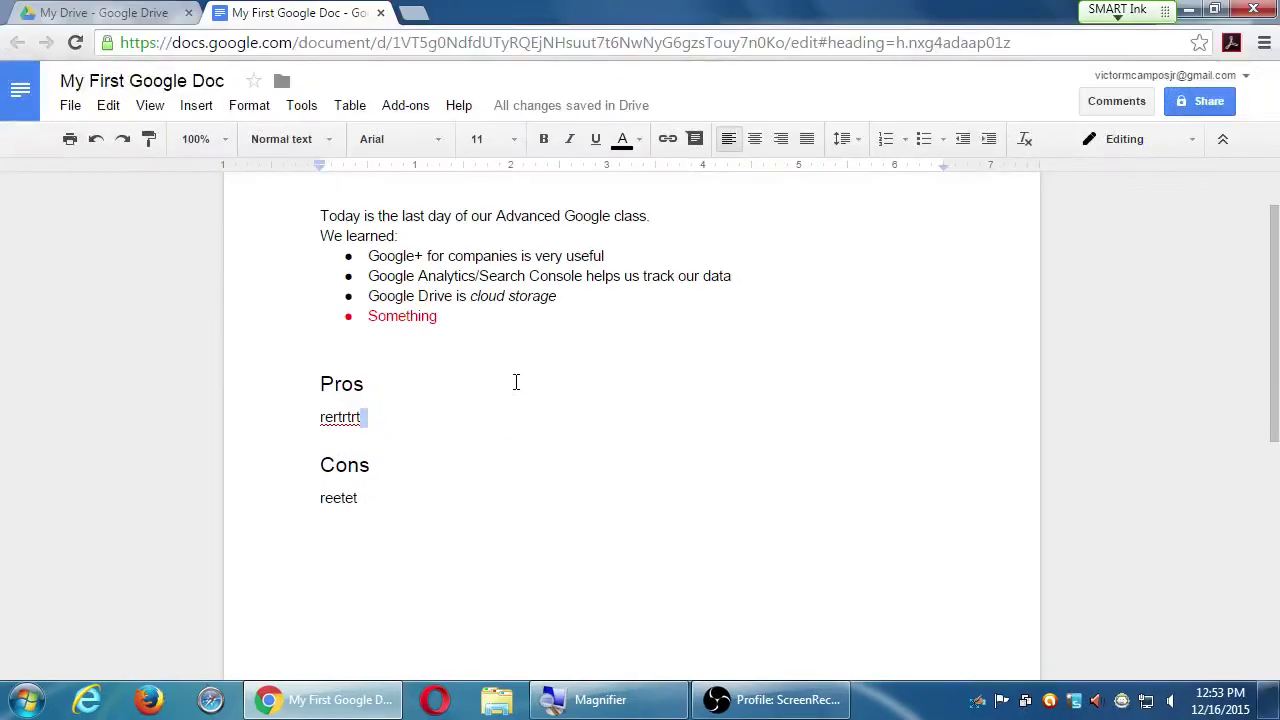
pyautogui.click(325, 150)
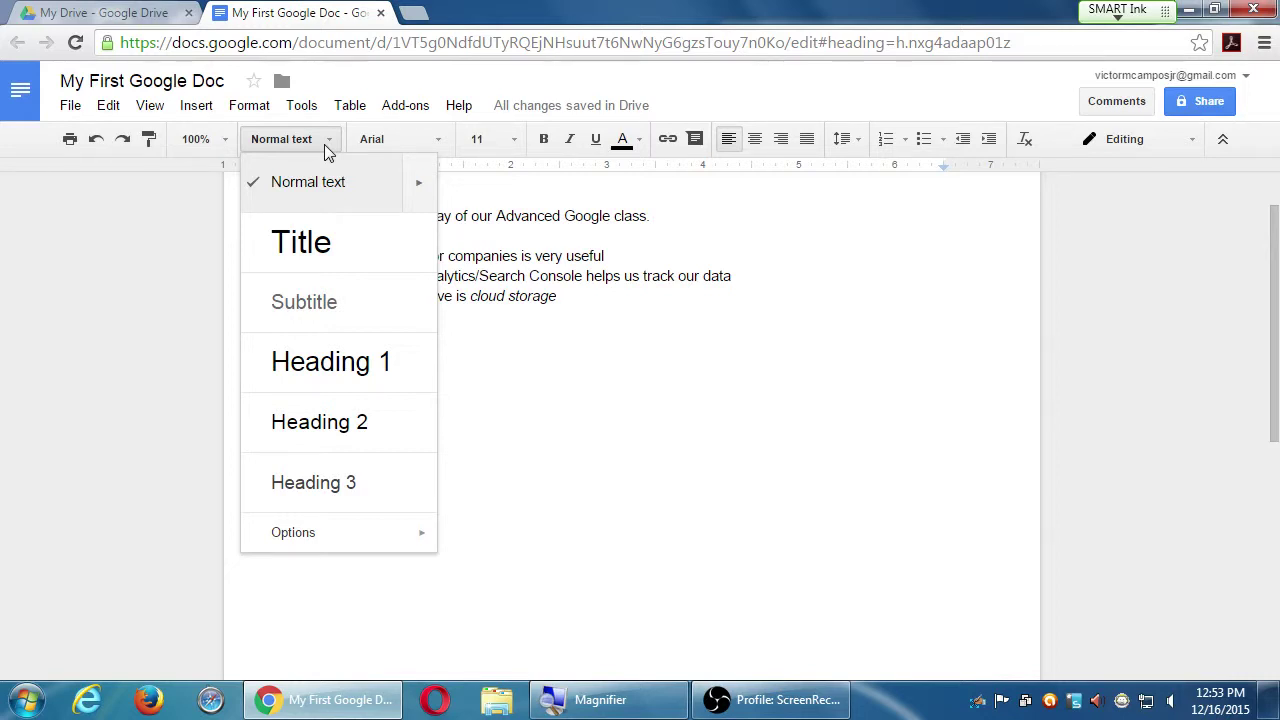
pyautogui.click(490, 297)
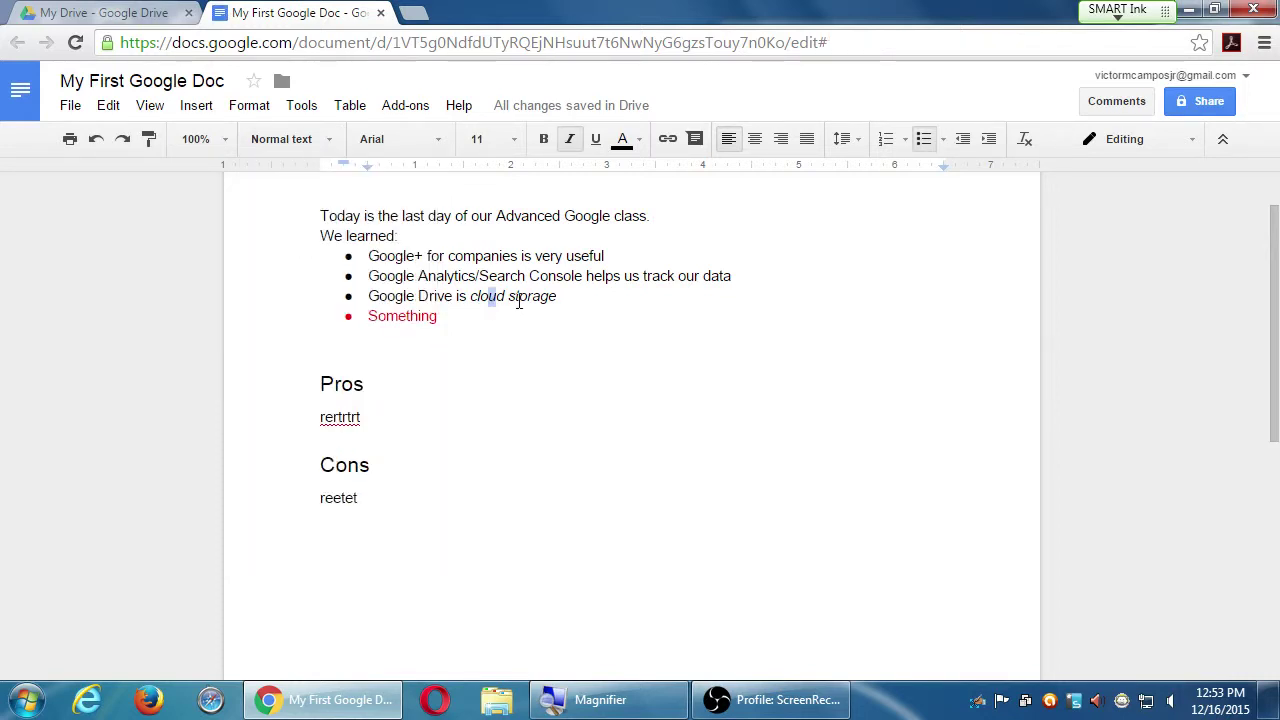
pyautogui.click(342, 384)
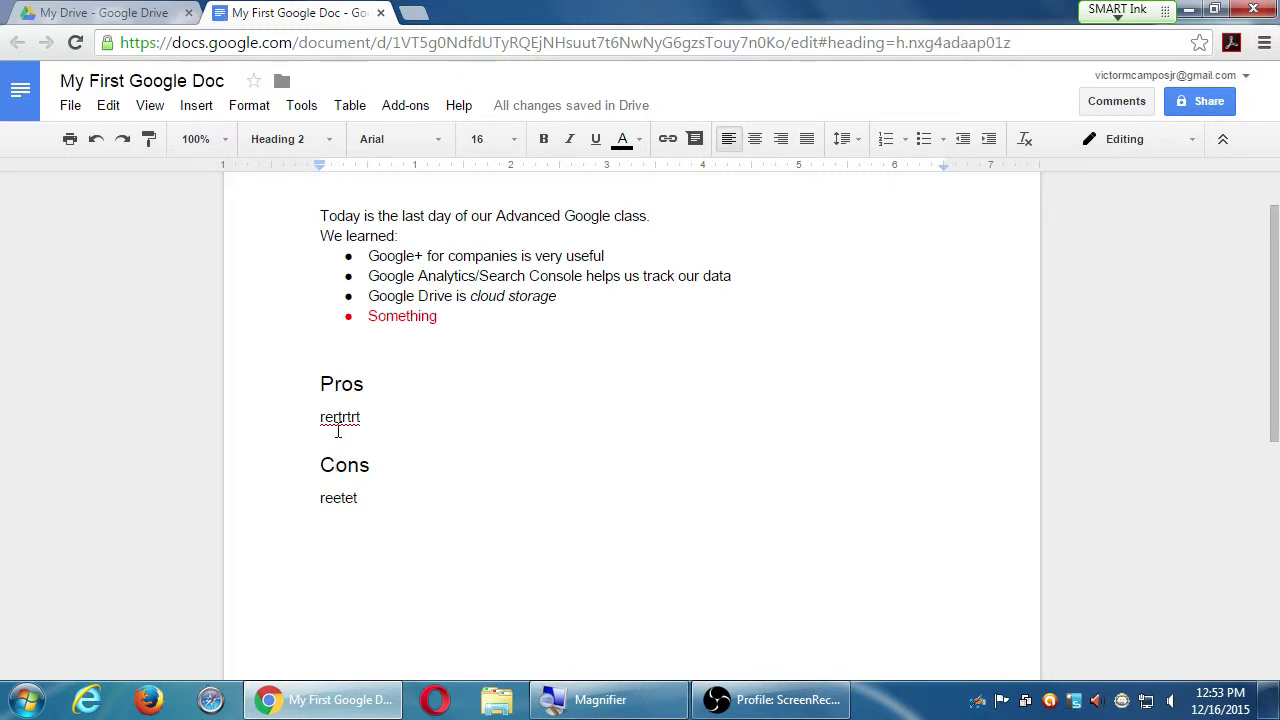
pyautogui.doubleClick(339, 418)
pyautogui.doubleClick(341, 384)
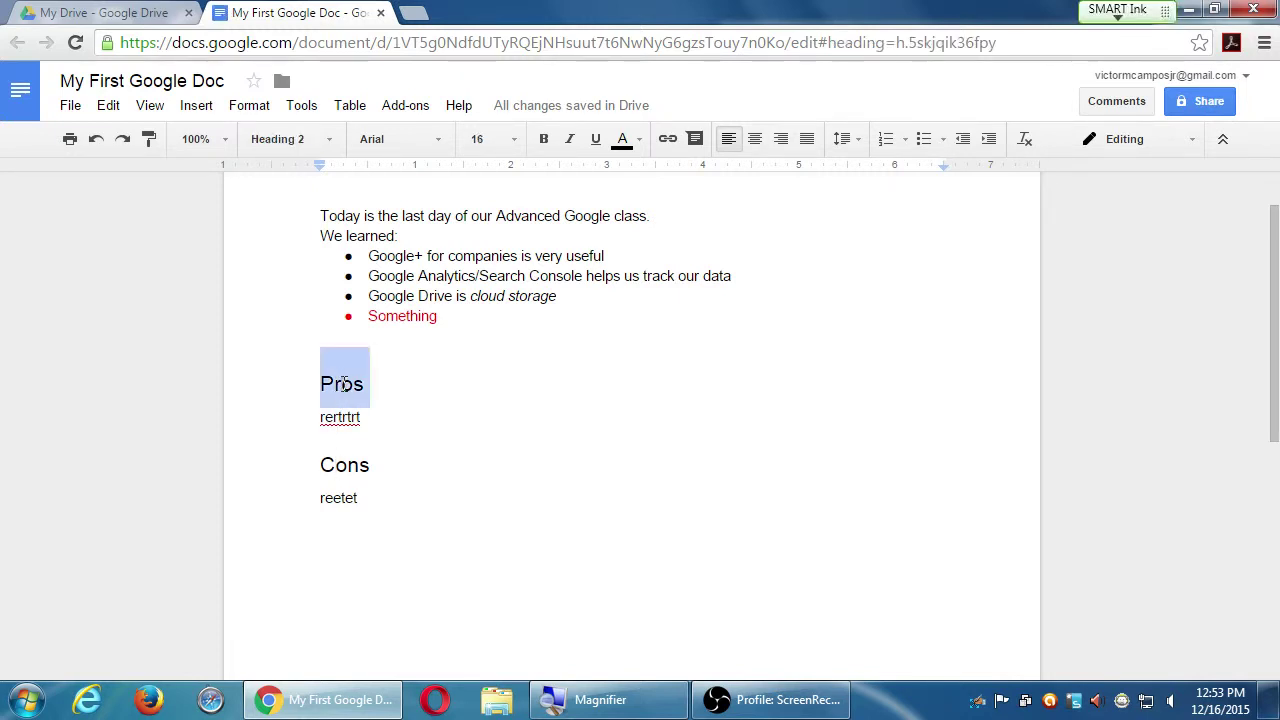
pyautogui.click(343, 418)
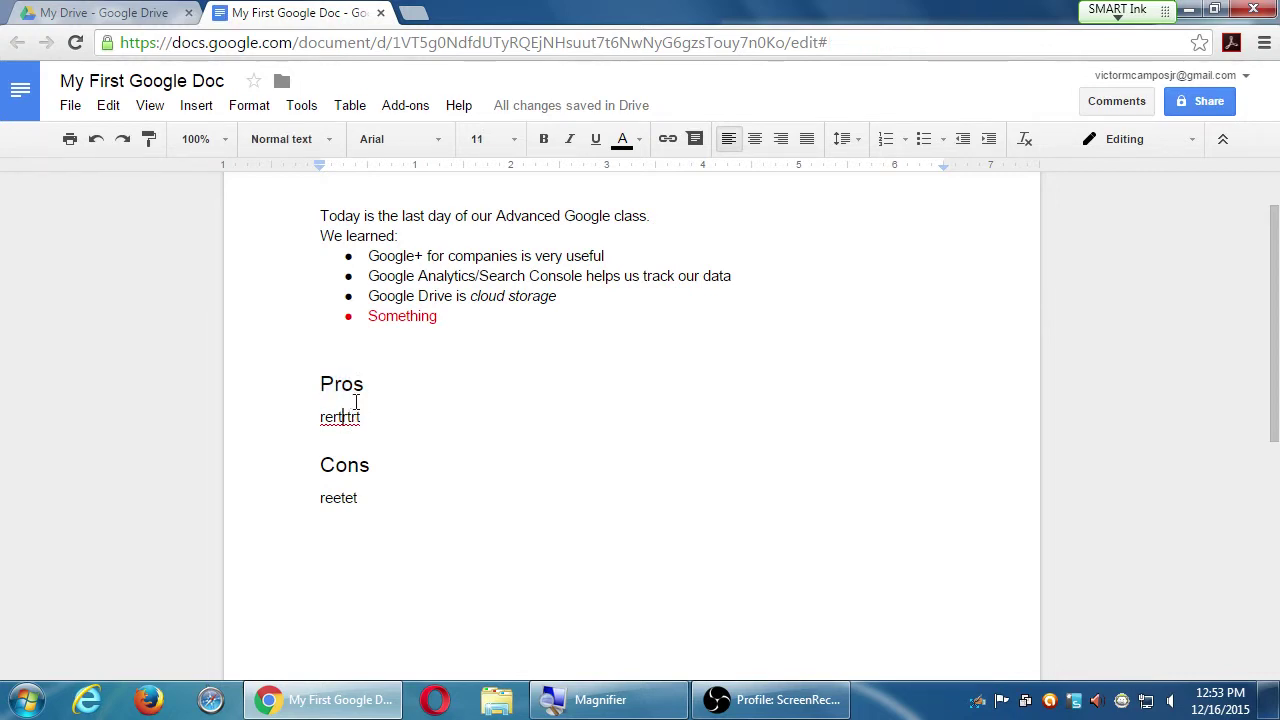
pyautogui.doubleClick(346, 382)
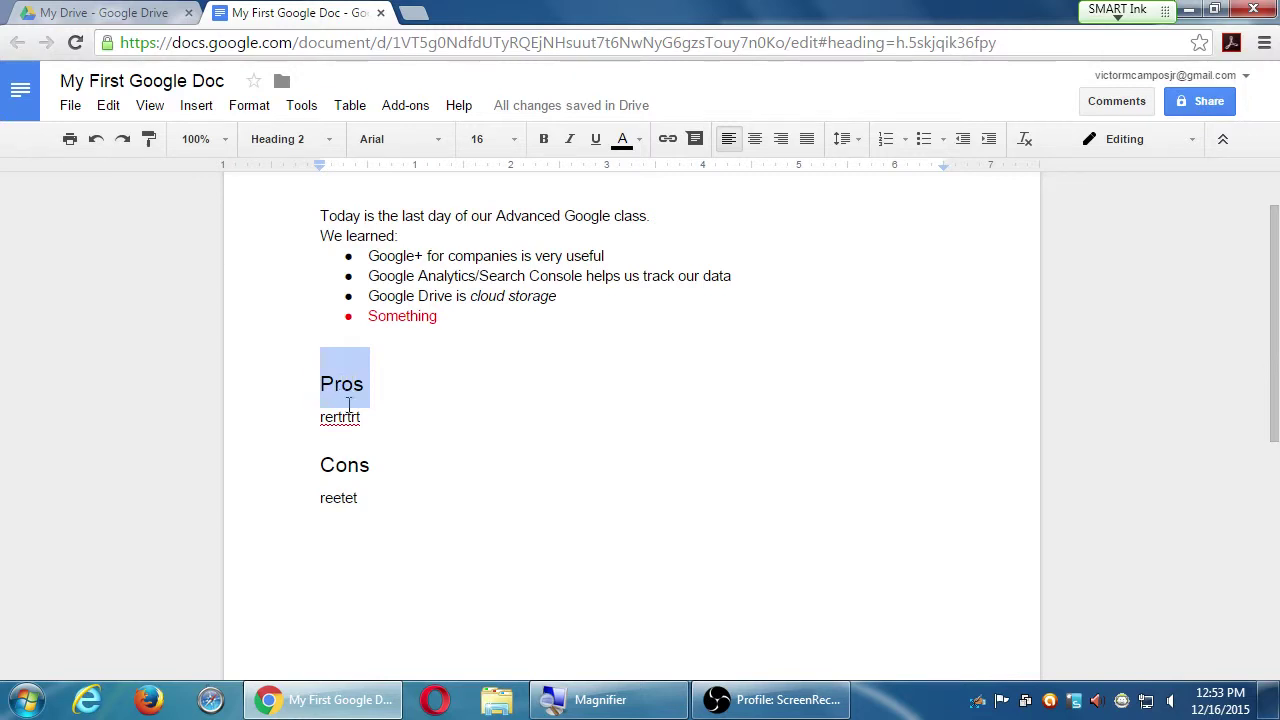
# - Delete the placeholder word 'rertrtrt' beneath the Pros heading
pyautogui.moveTo(380, 432); pyautogui.dragTo(378, 414)
pyautogui.click(378, 415)
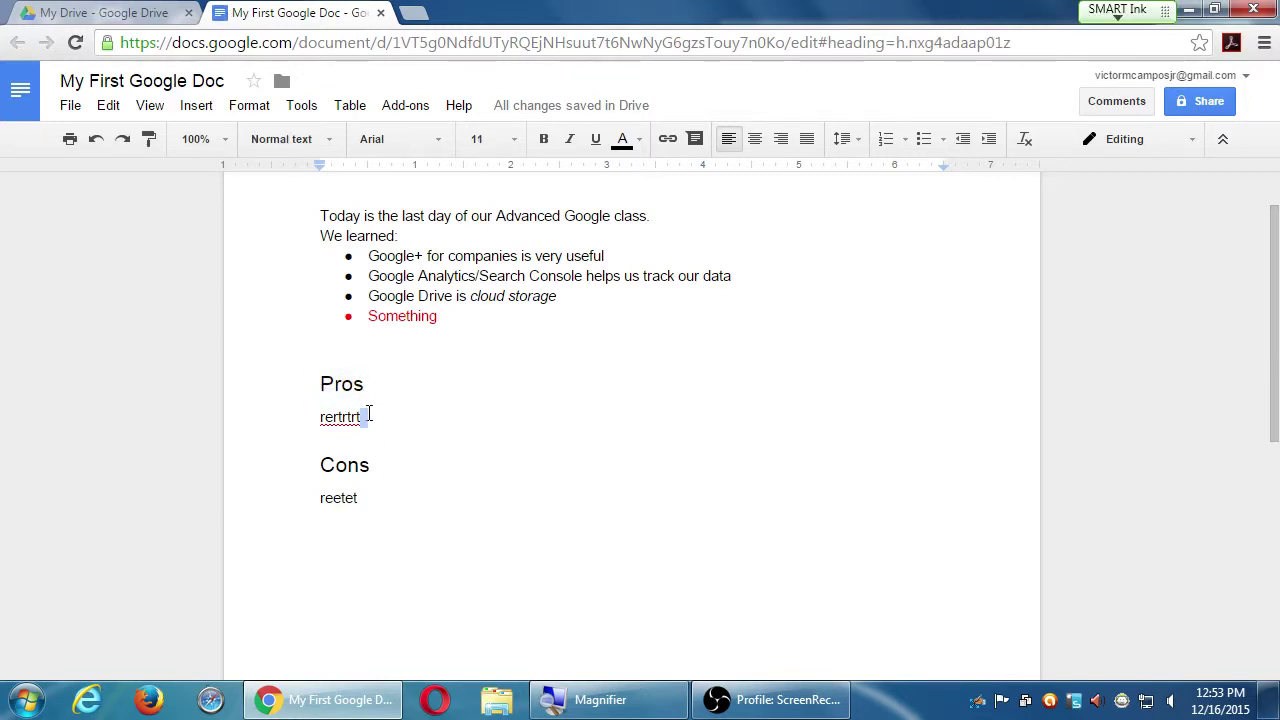
pyautogui.doubleClick(377, 421)
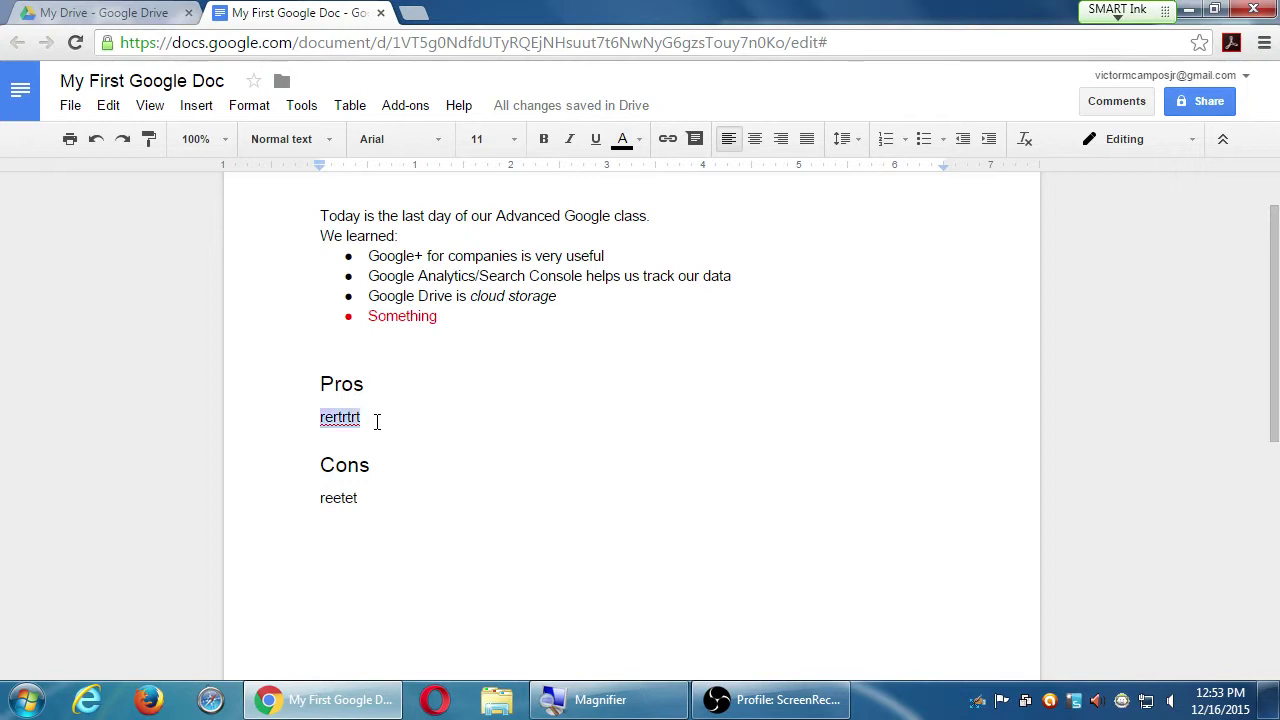
pyautogui.press('BackSpace')
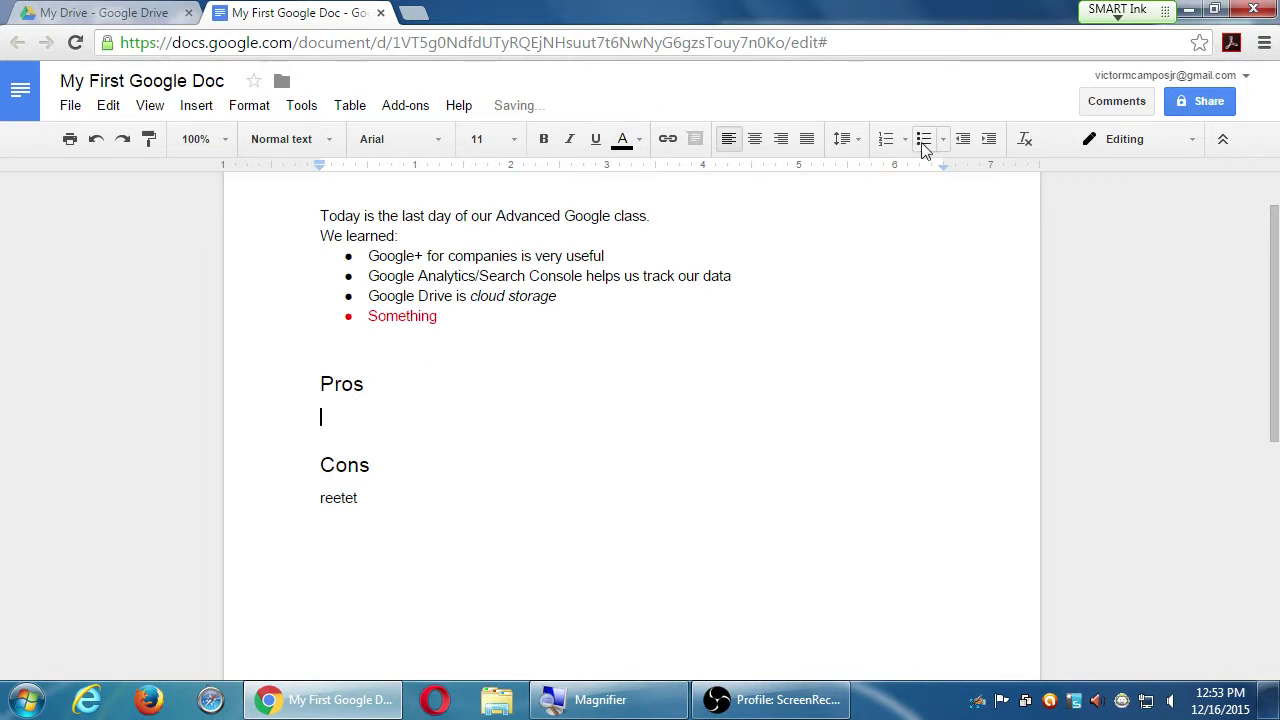
# - Add Pros bullets: Always available, Free!, Auto-save, and Lots of storage
pyautogui.click(924, 139)
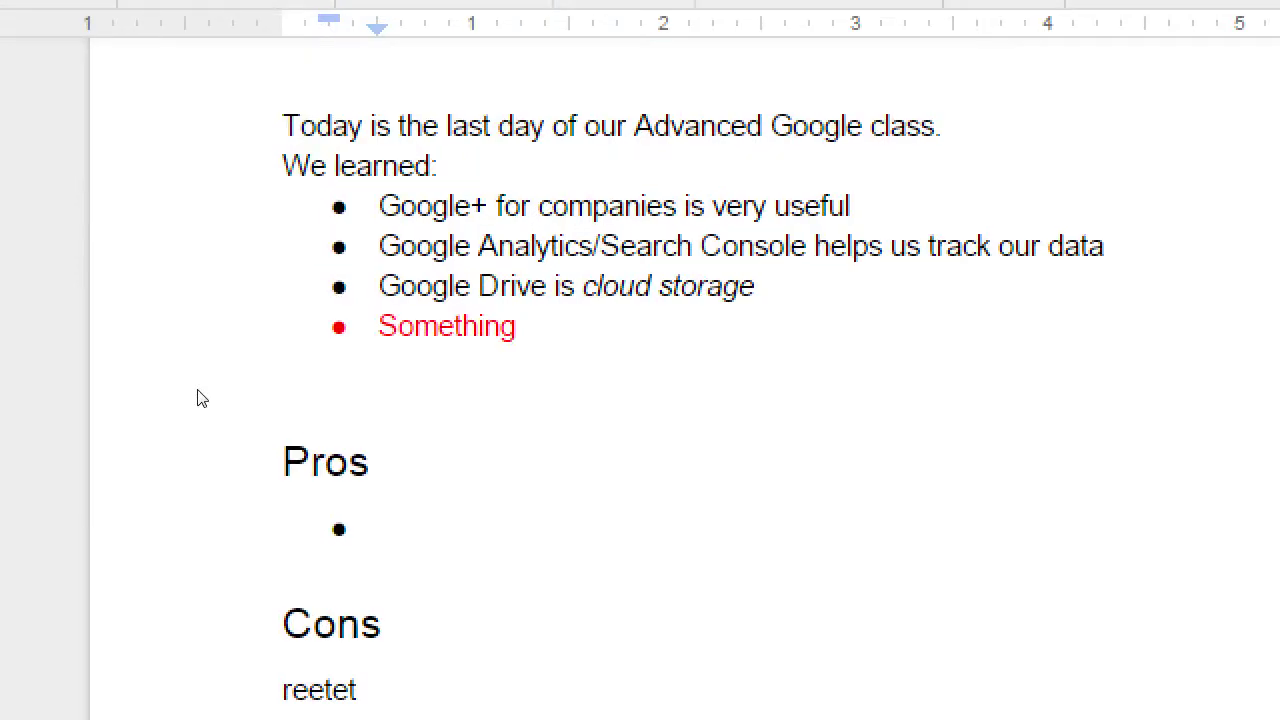
pyautogui.write('Always availe')
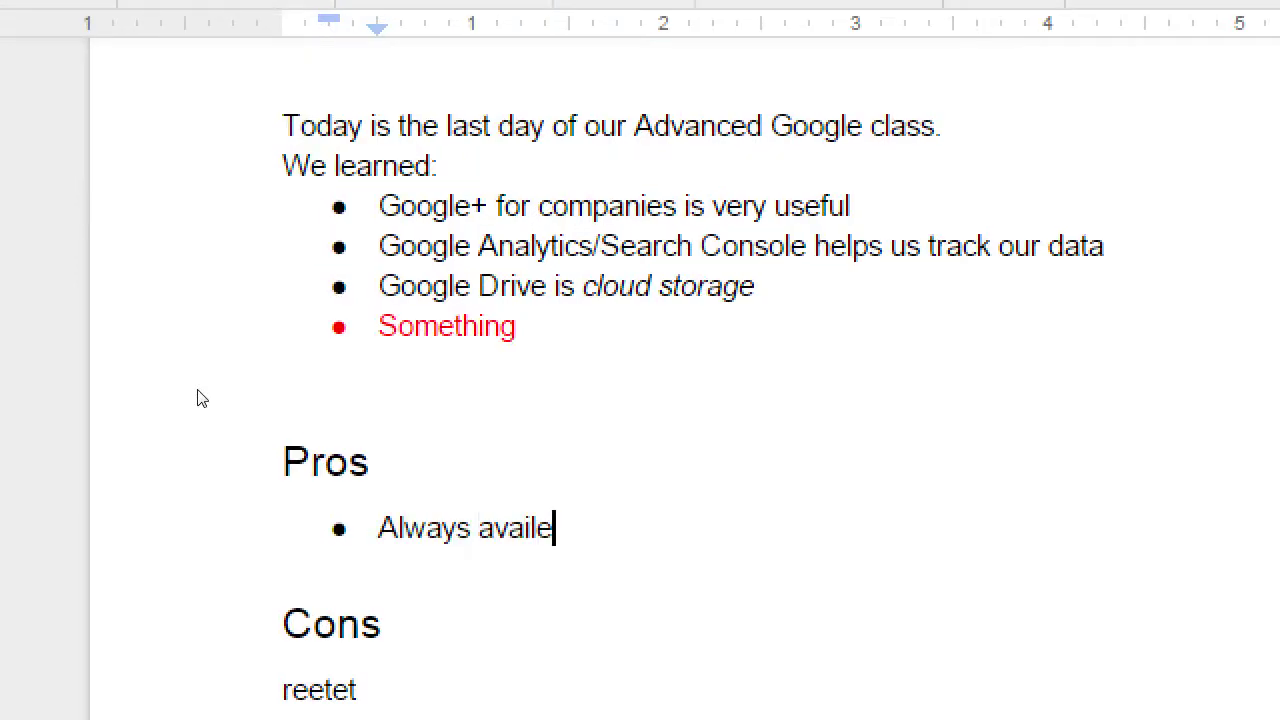
pyautogui.press('BackSpace')
pyautogui.write('able')
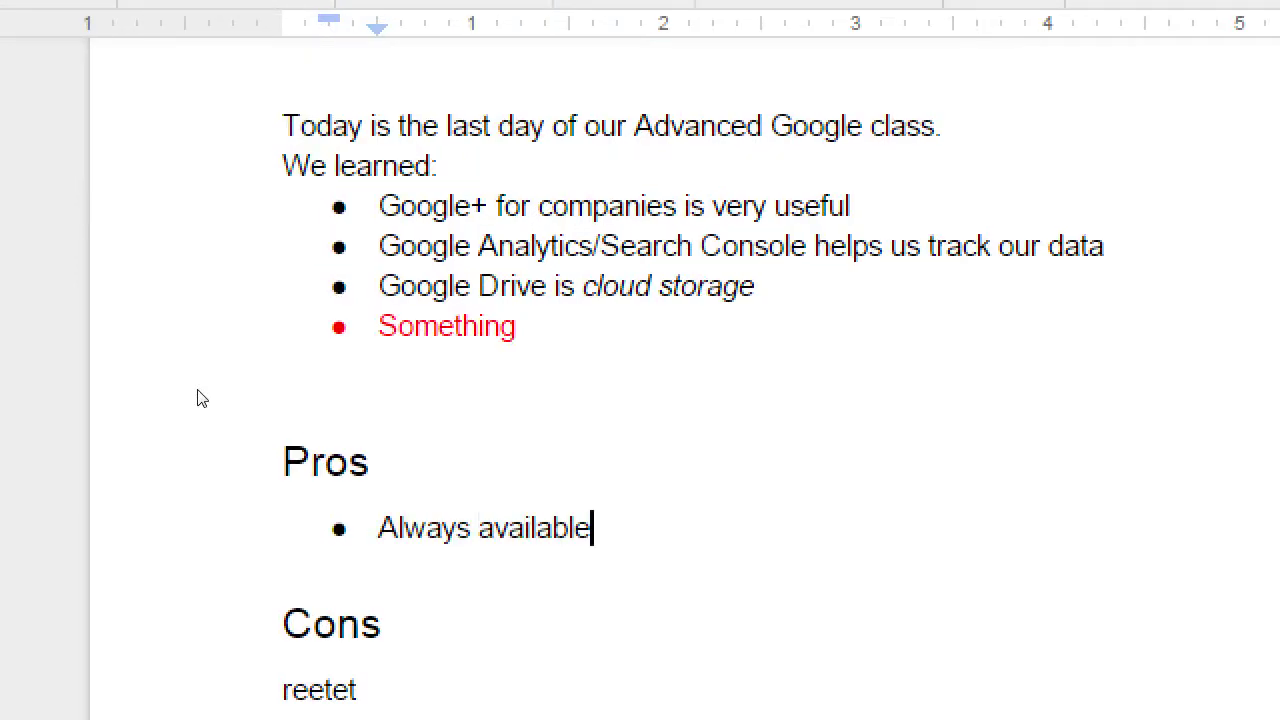
pyautogui.press('Return')
pyautogui.write('Free!')
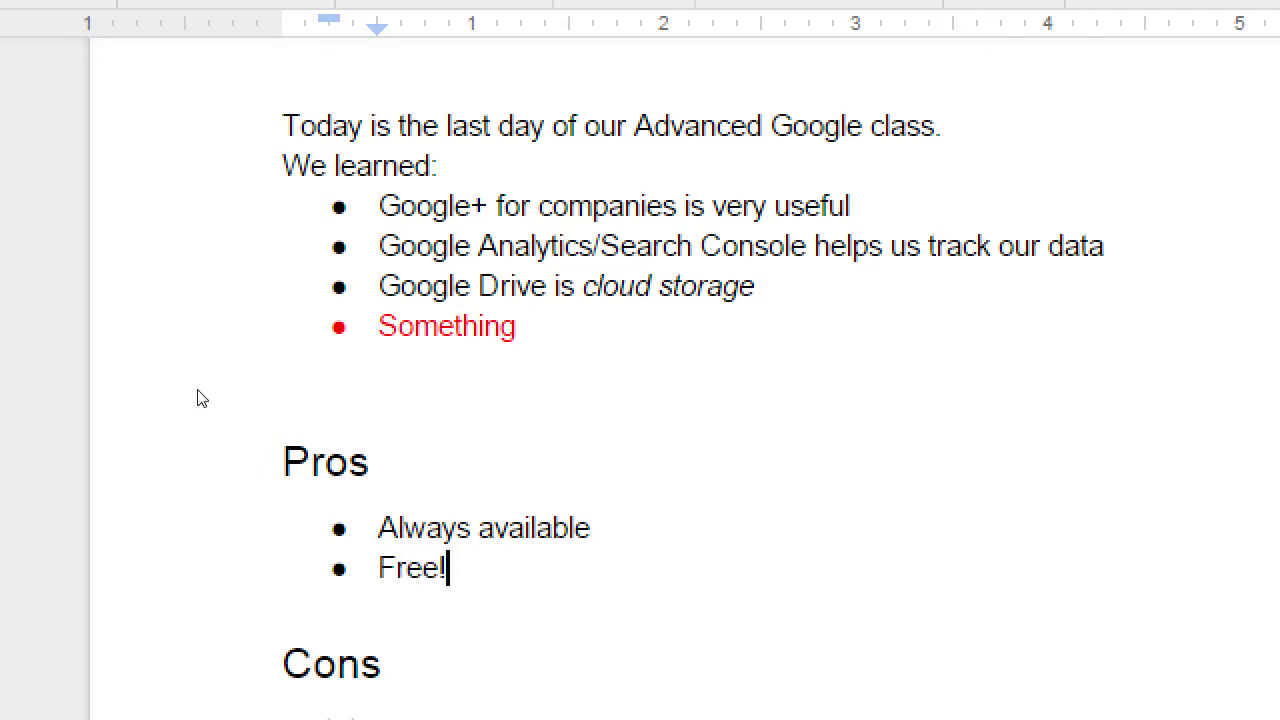
pyautogui.press('Return')
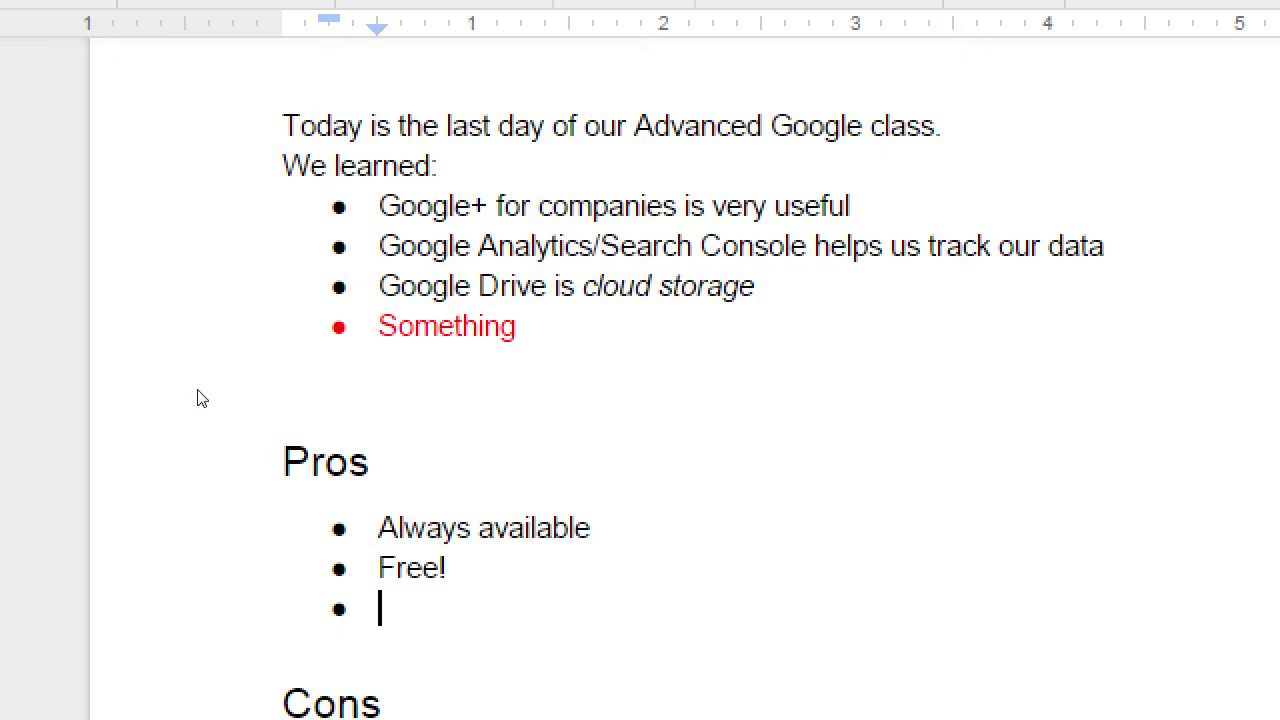
pyautogui.write('Auto-save')
pyautogui.press('Return')
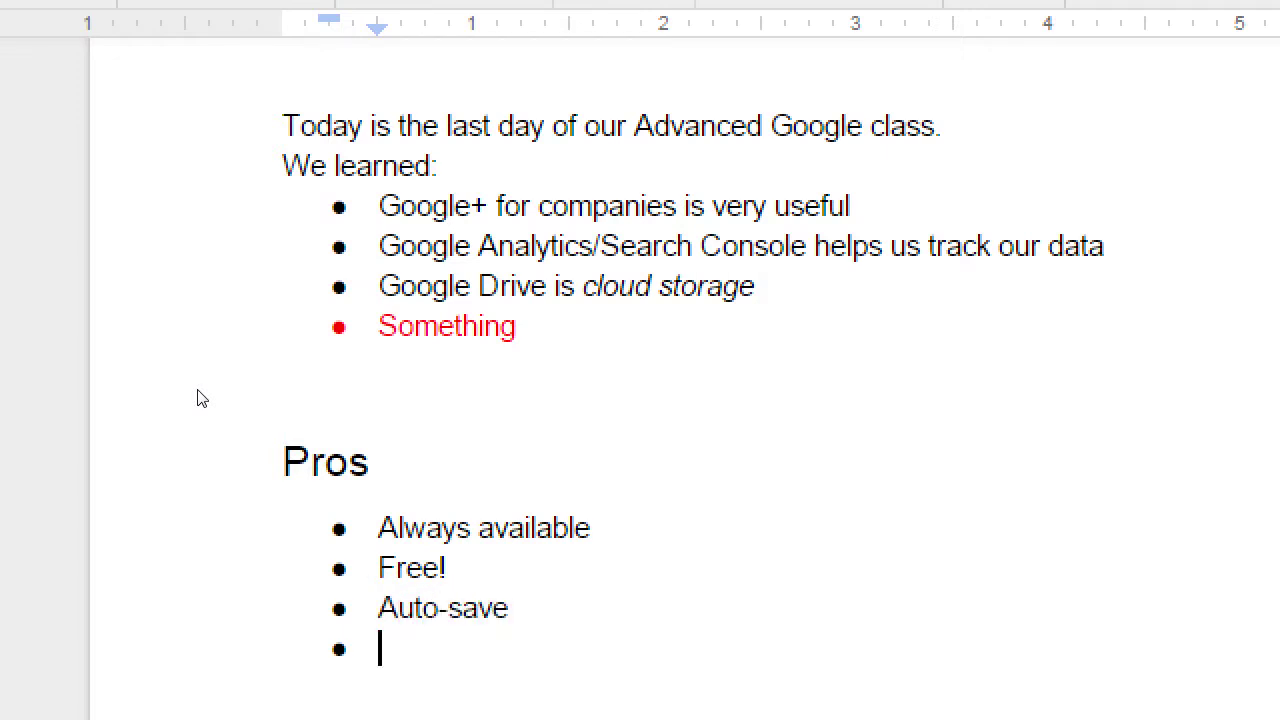
pyautogui.write('Lots of storage')
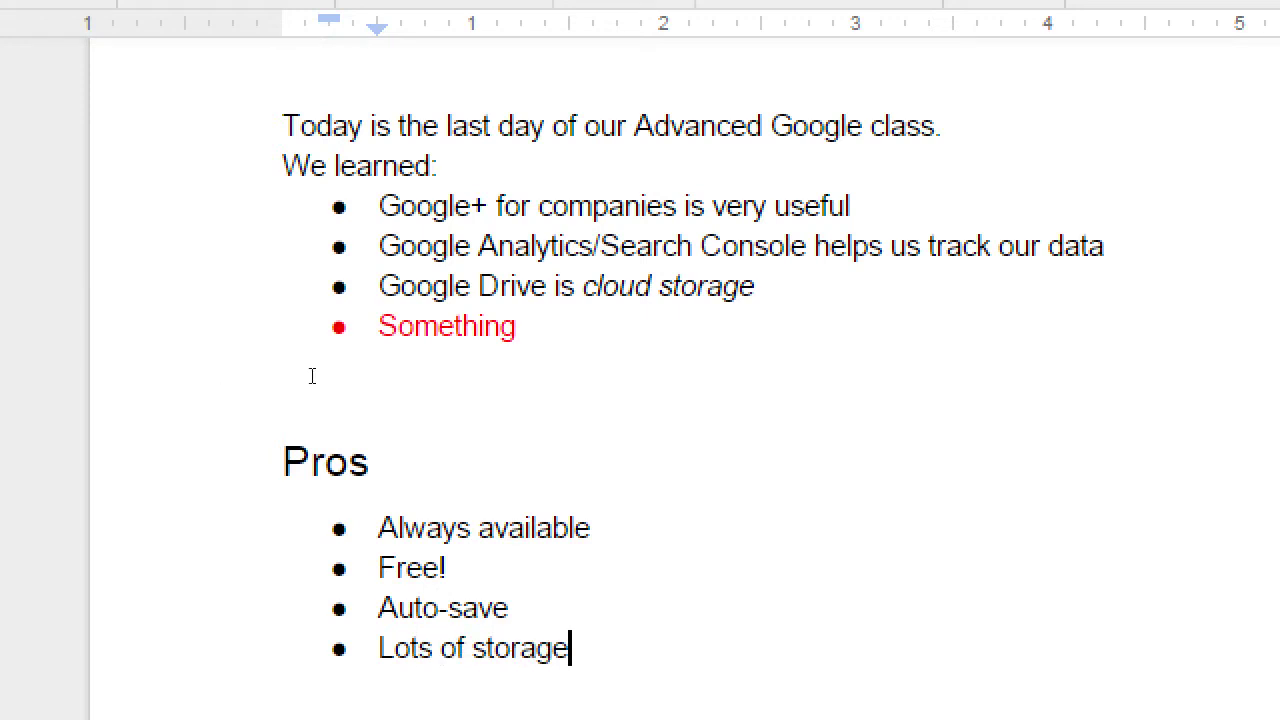
pyautogui.scroll(-3, 310, 371)
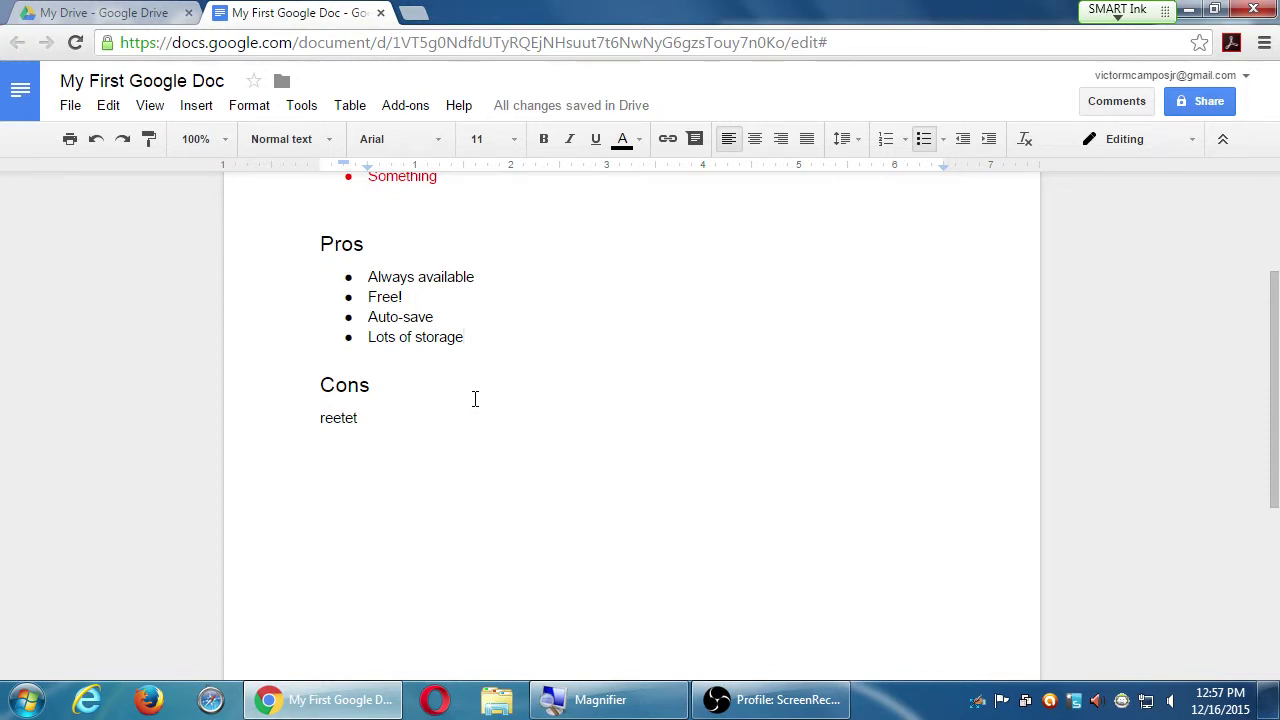
# - Turn the 'reetet' line into bullets 'Not always available' and 'It's the "wild west"'
pyautogui.click(474, 400)
pyautogui.press('Down')
pyautogui.hotkey('shift', 'Home')
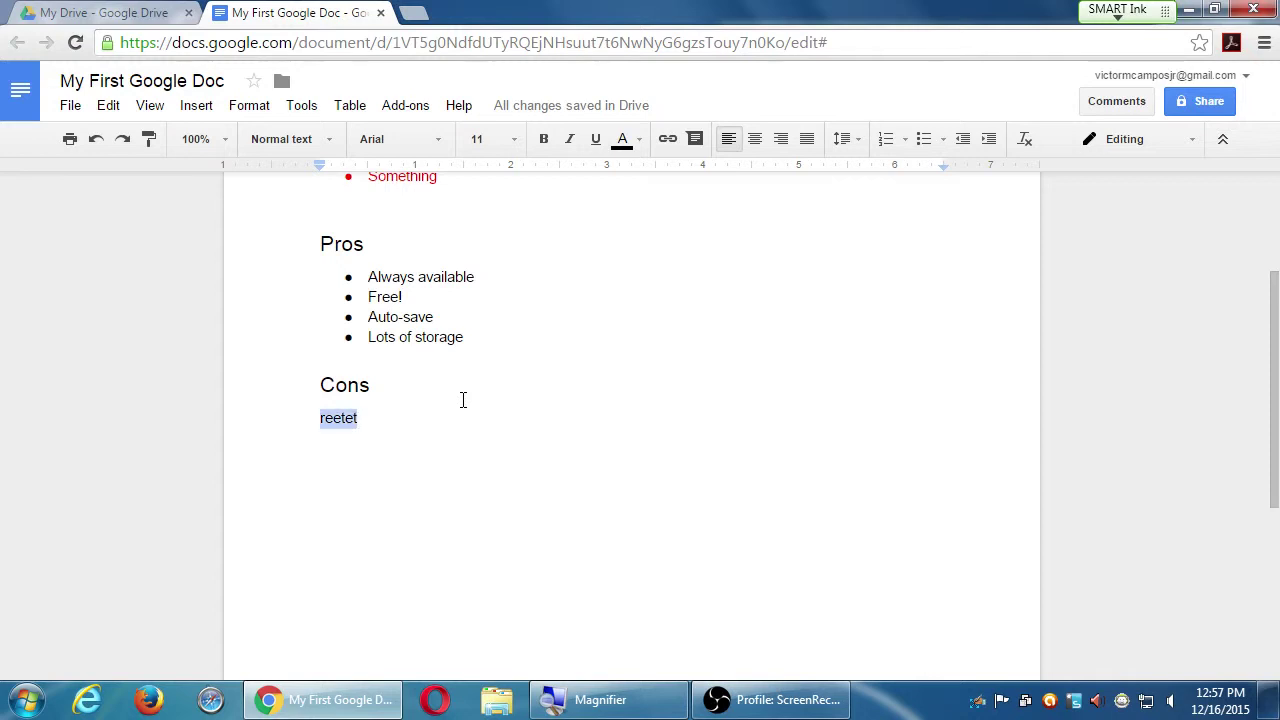
pyautogui.click(922, 139)
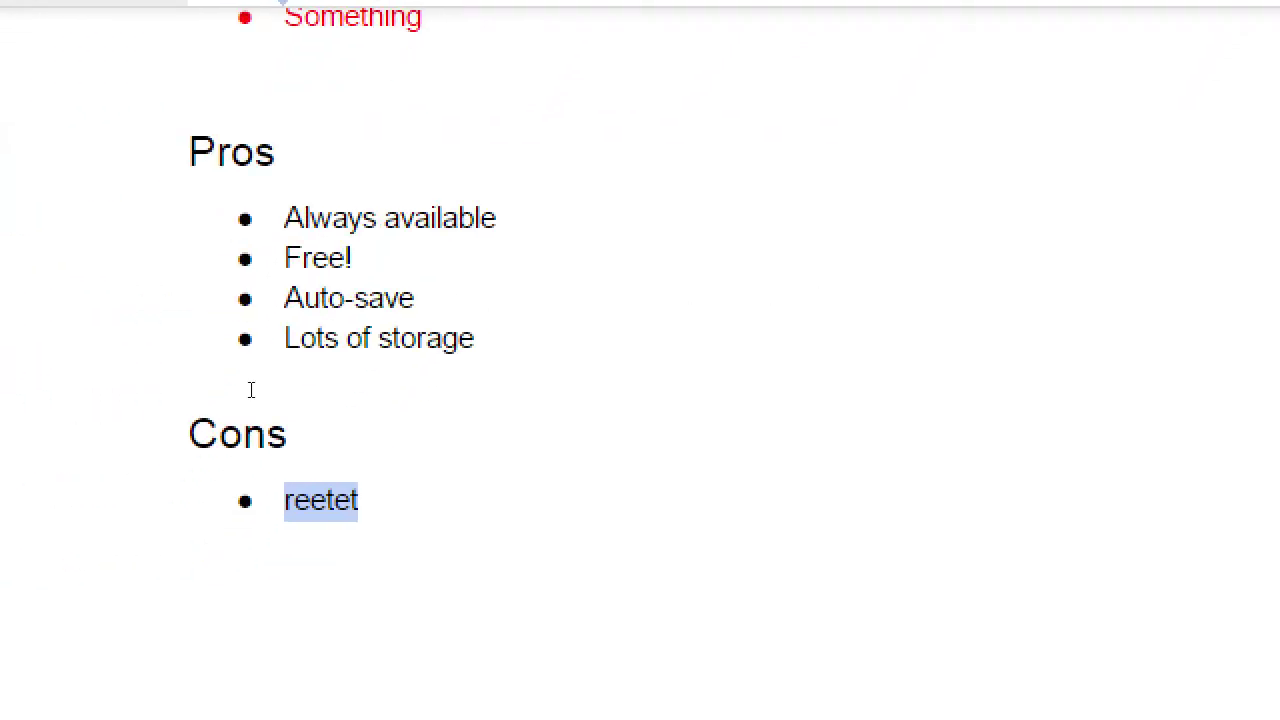
pyautogui.write('Not alway')
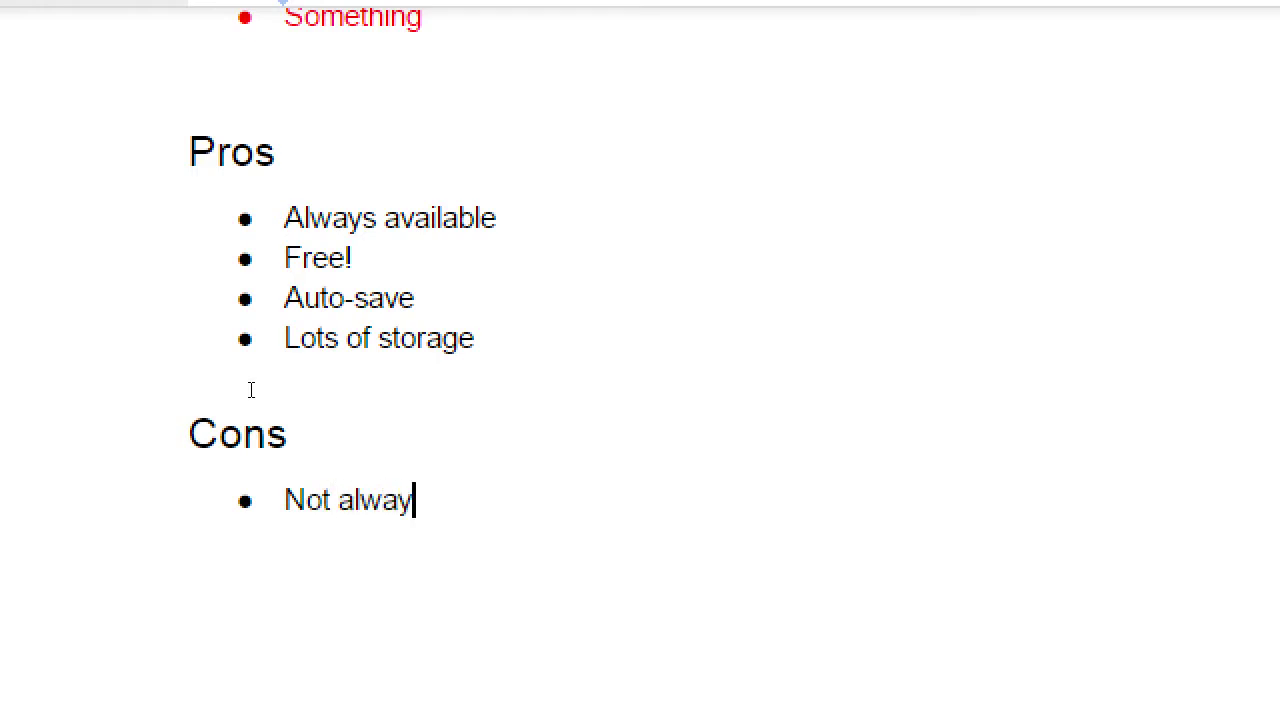
pyautogui.write('s available')
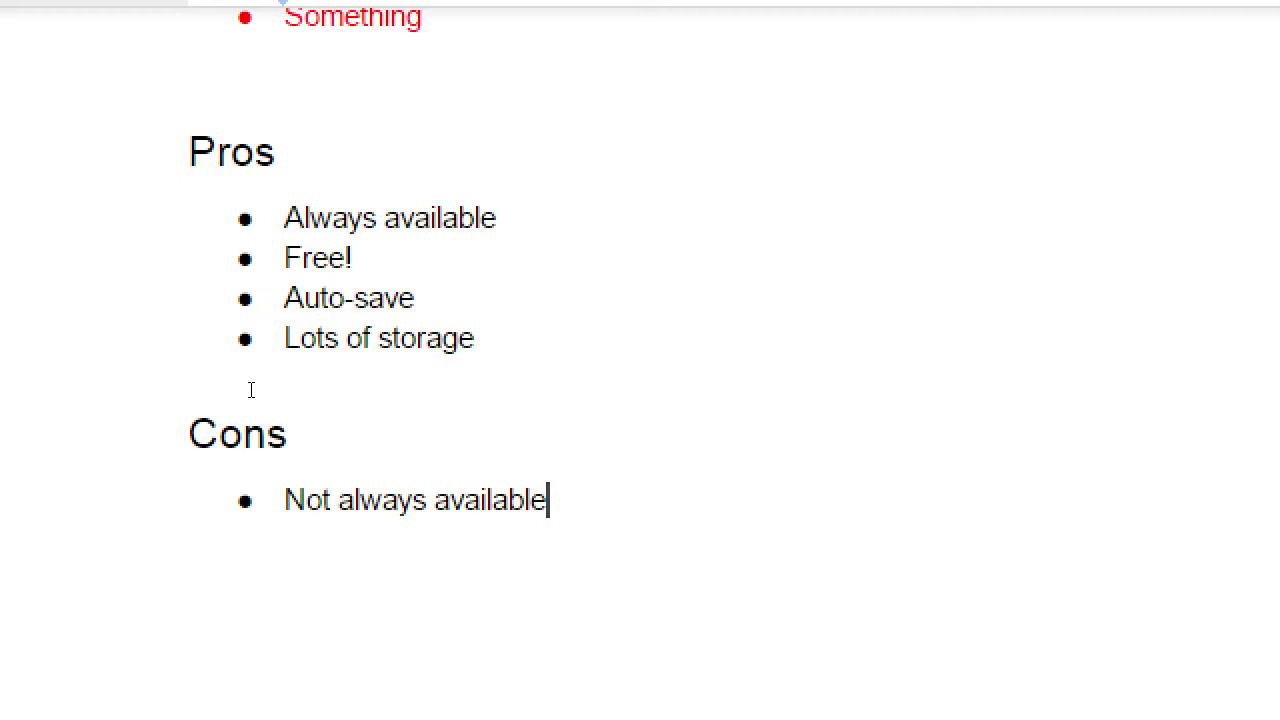
pyautogui.press('Return')
pyautogui.write('It\'s the "wild w')
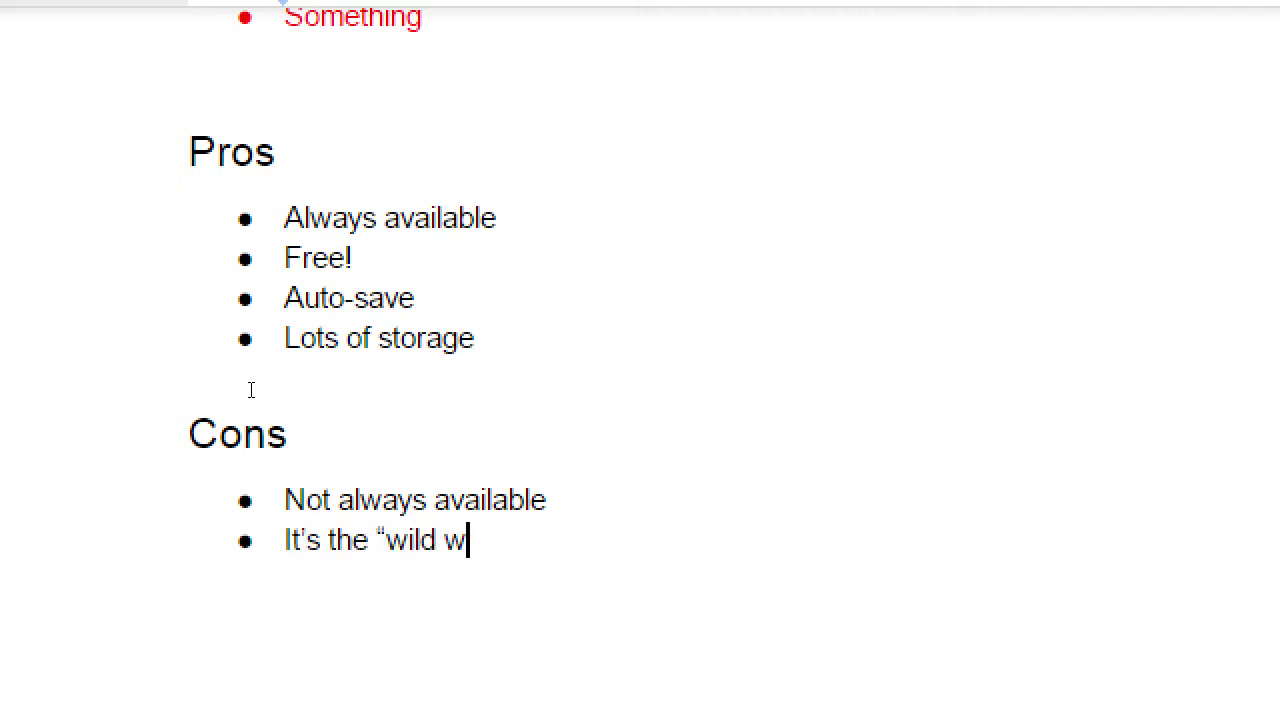
pyautogui.write('est')
pyautogui.write('"')
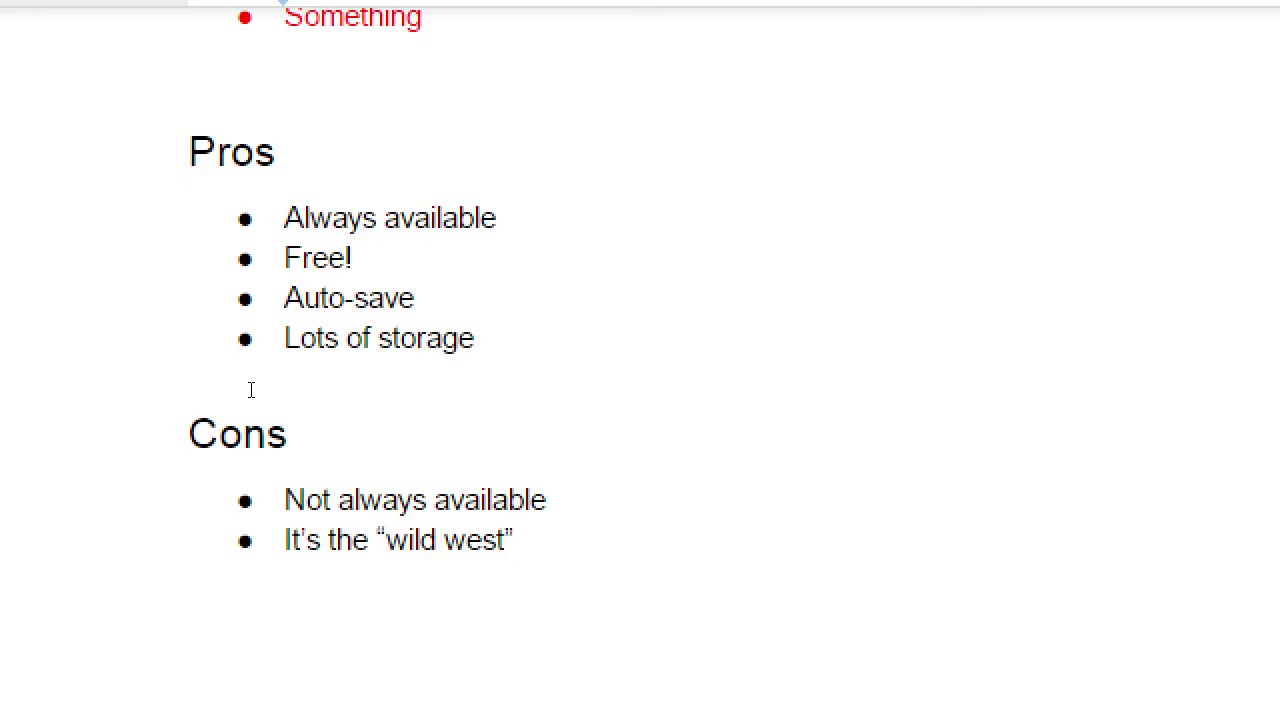
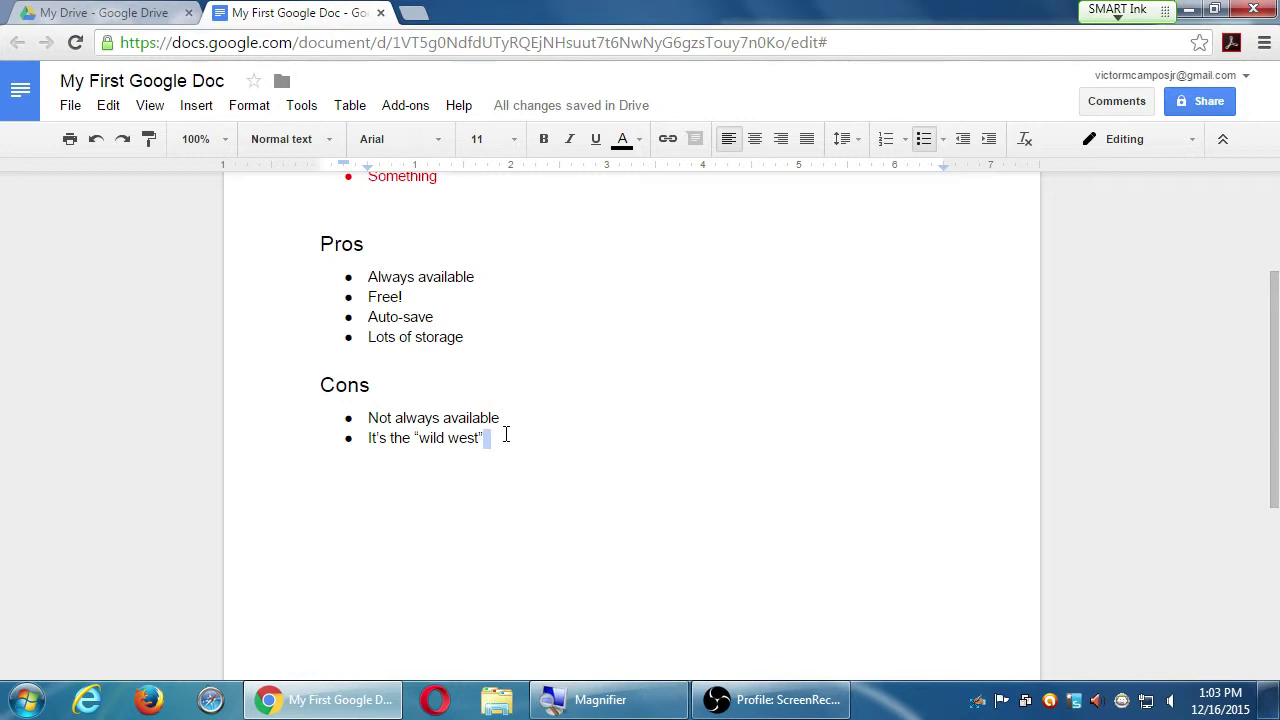
pyautogui.scroll(-3, 700, 503)
pyautogui.scroll(5, 700, 503)
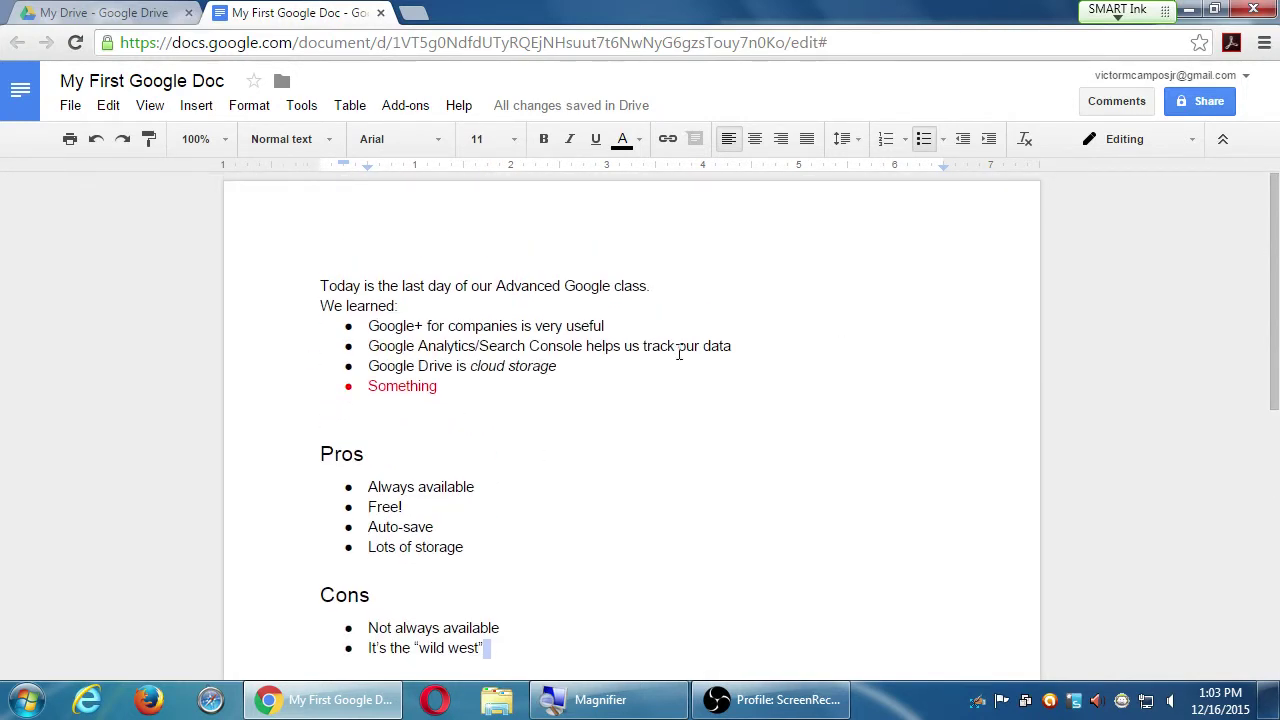
pyautogui.scroll(-2, 683, 409)
pyautogui.scroll(-2, 685, 409)
pyautogui.scroll(3, 686, 409)
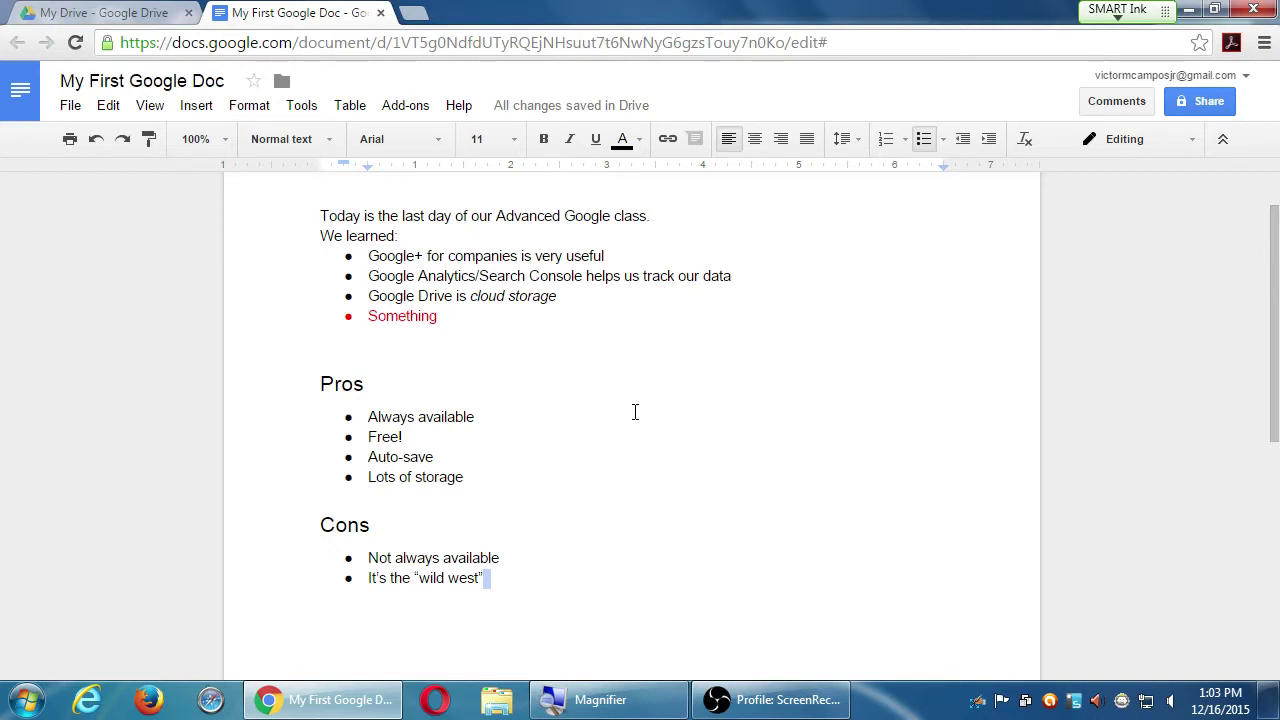
pyautogui.click(654, 523)
pyautogui.scroll(-5, 607, 578)
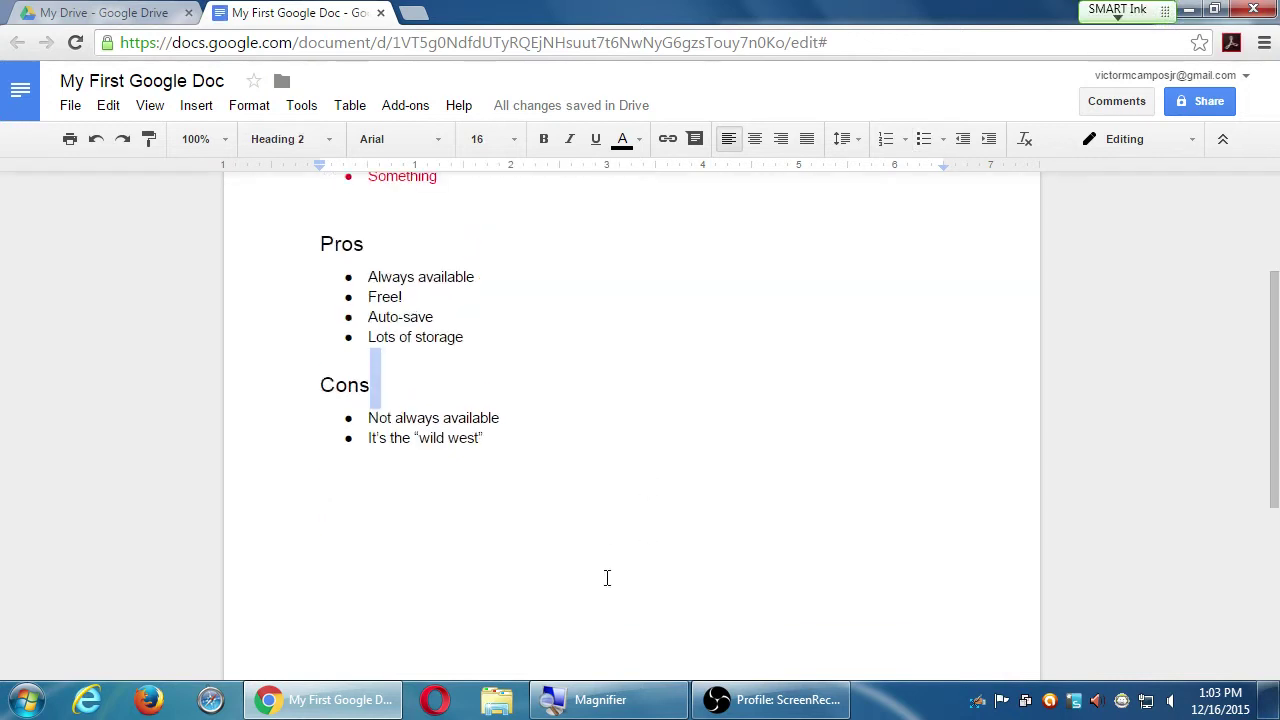
pyautogui.scroll(6, 606, 577)
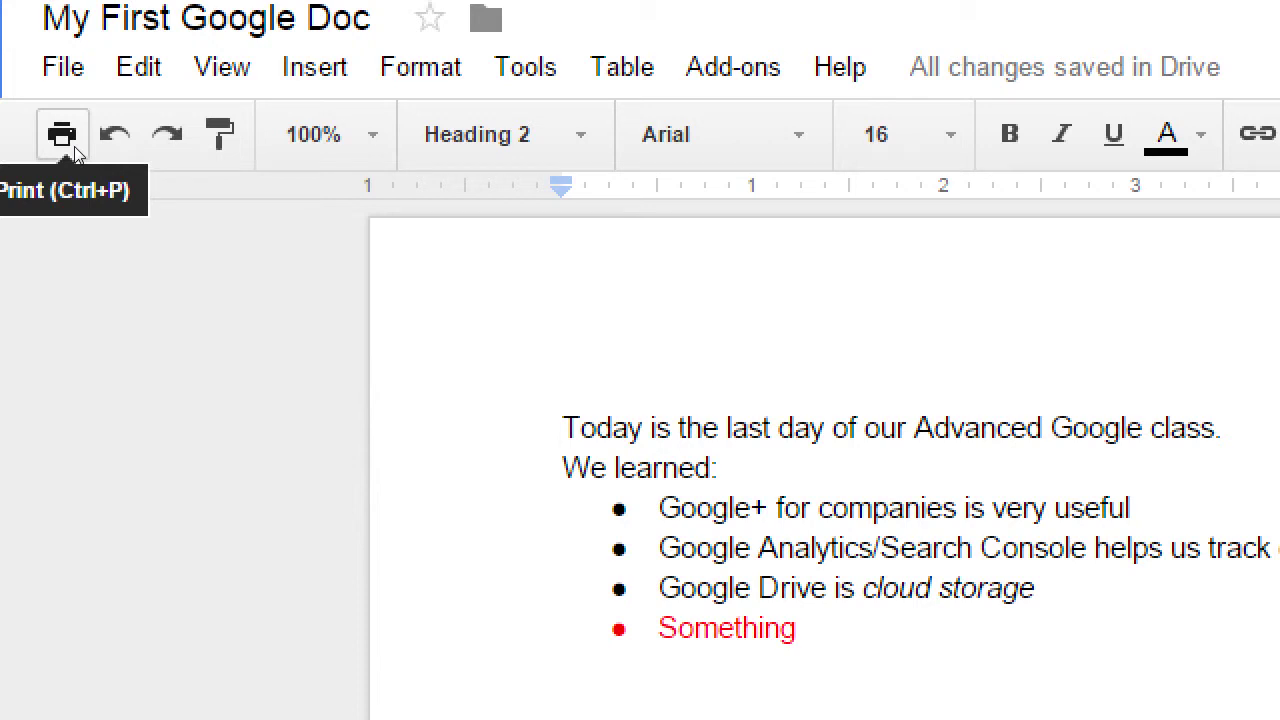
pyautogui.hotkey('alt', 'i')
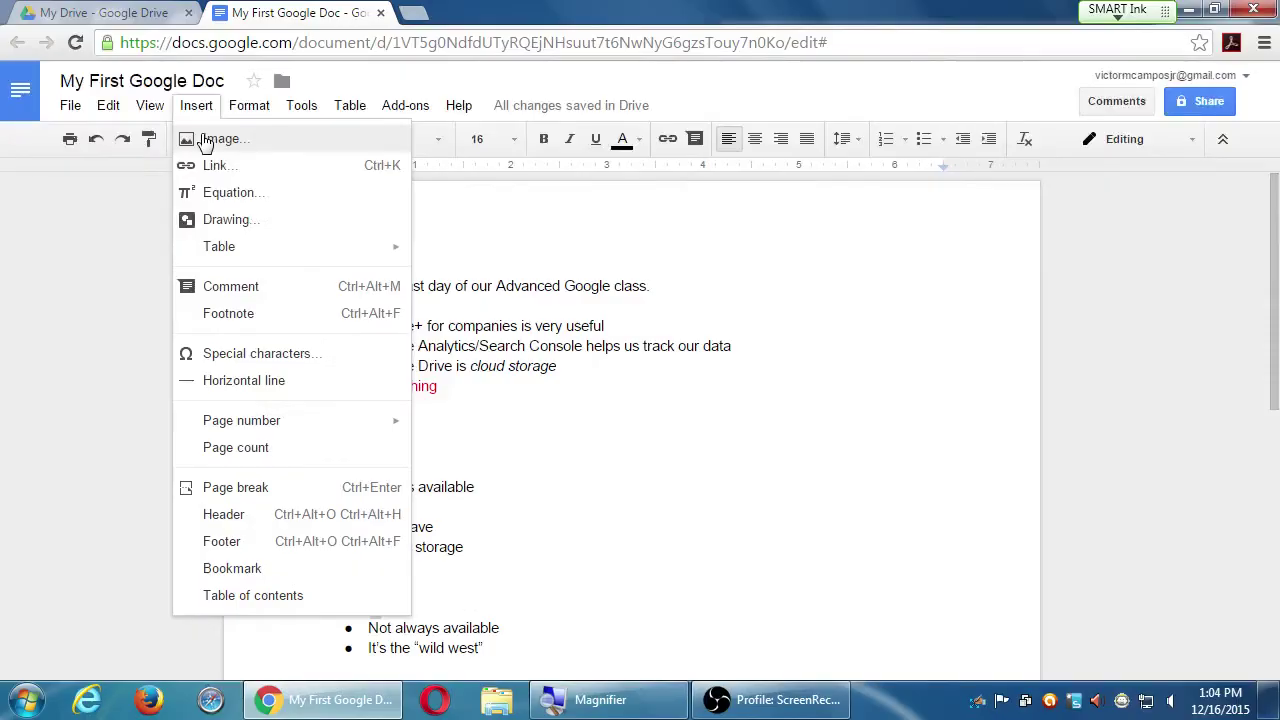
pyautogui.click(840, 67)
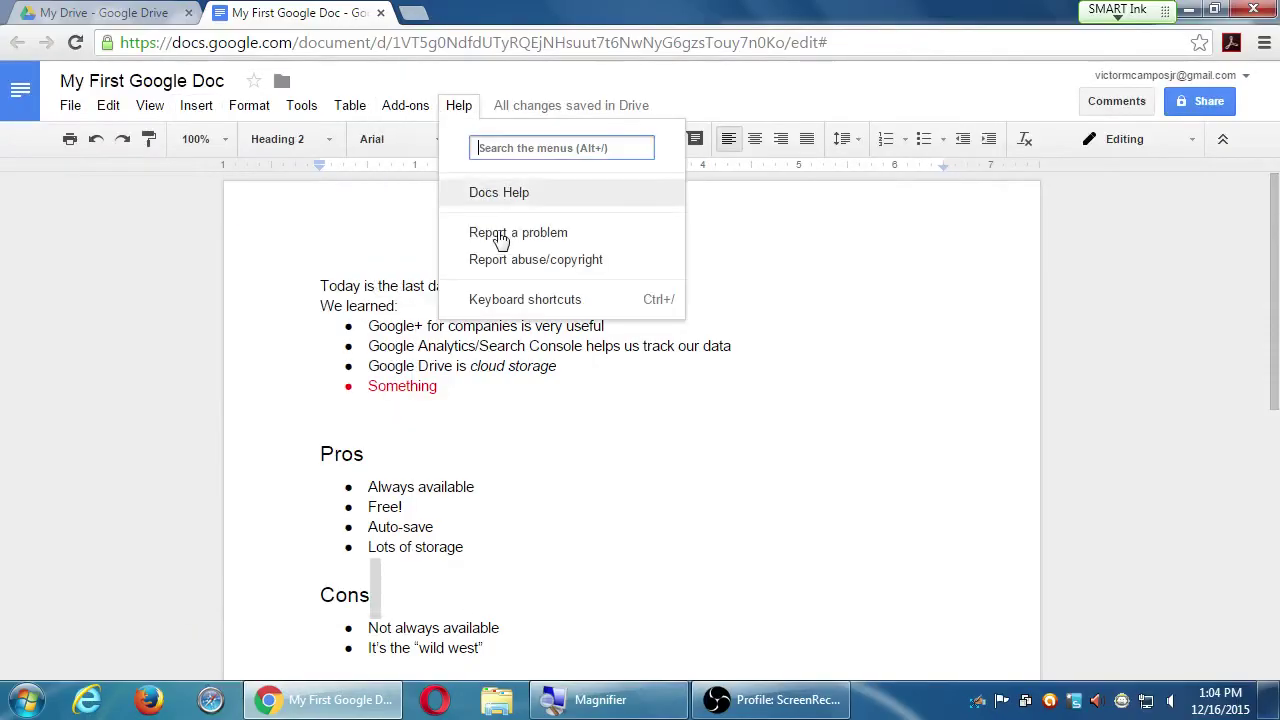
pyautogui.click(790, 437)
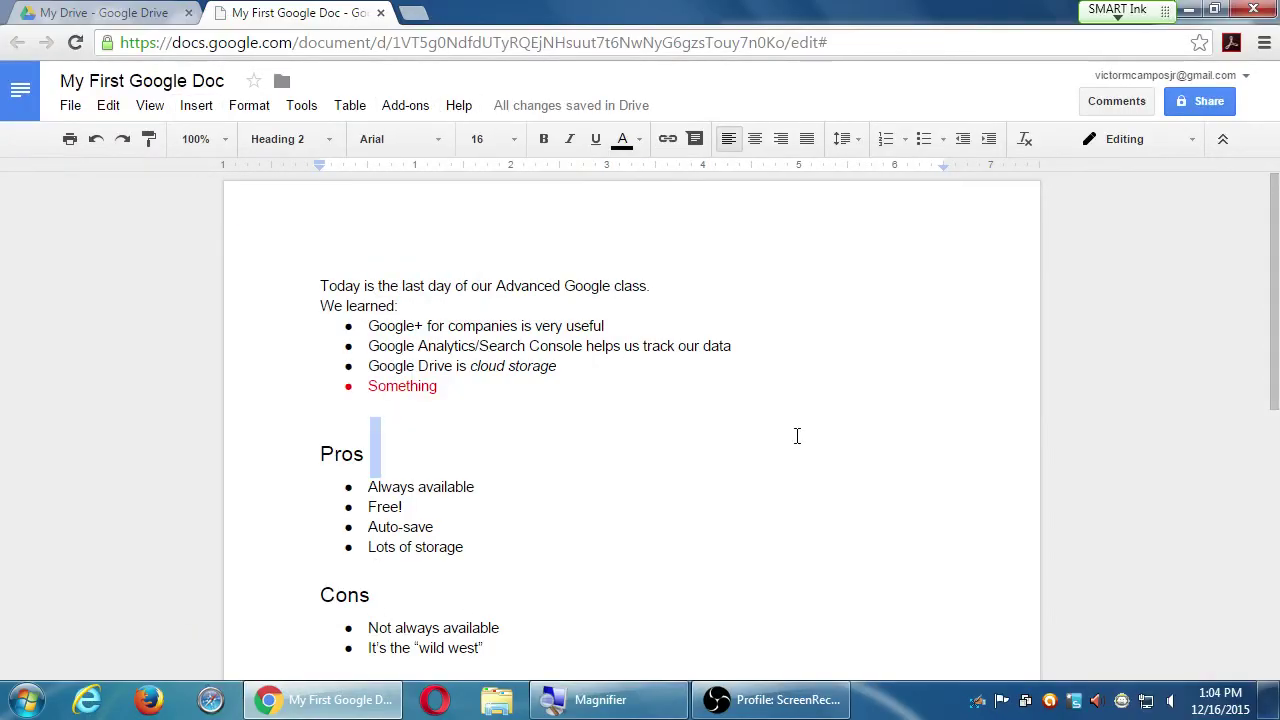
pyautogui.click(452, 390)
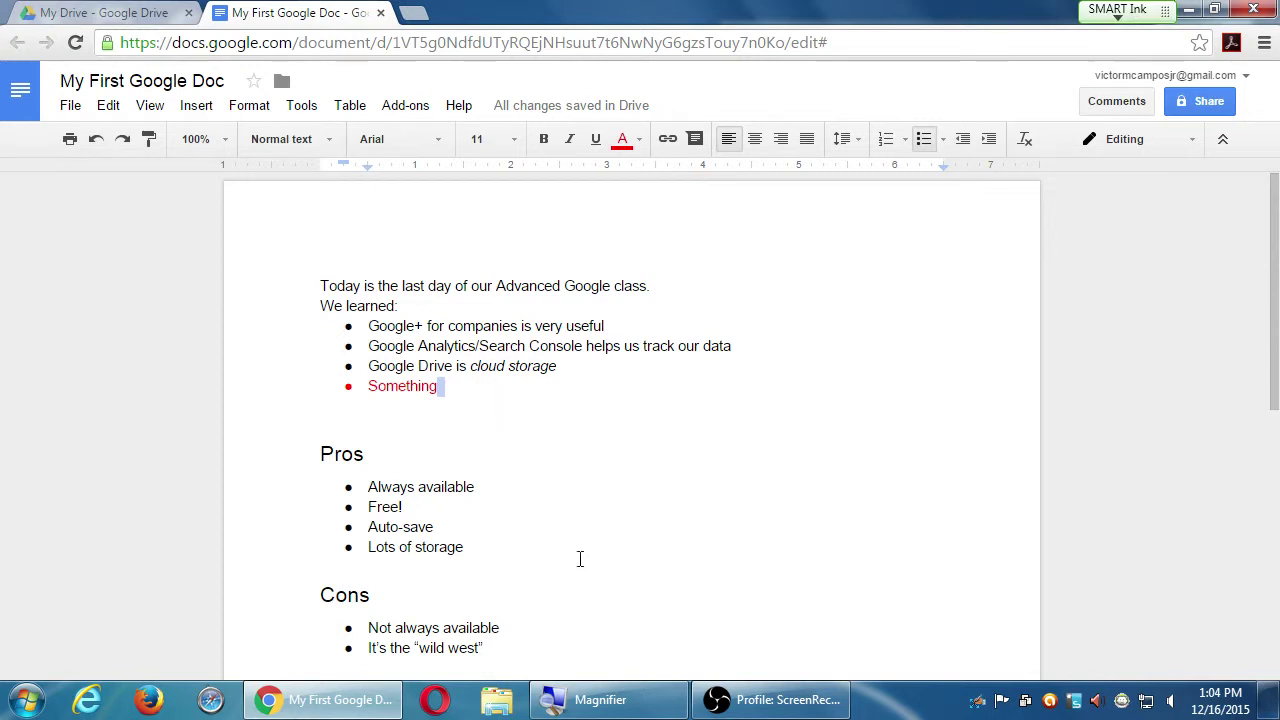
pyautogui.click(434, 594)
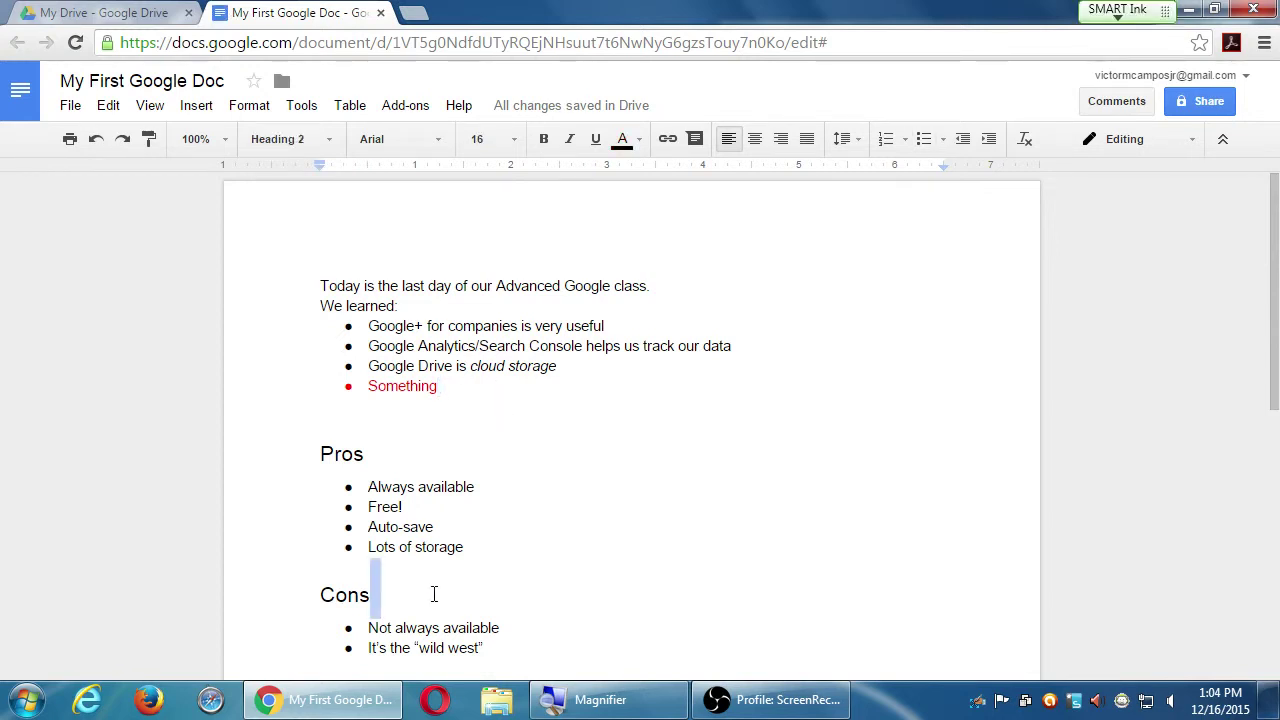
pyautogui.click(716, 514)
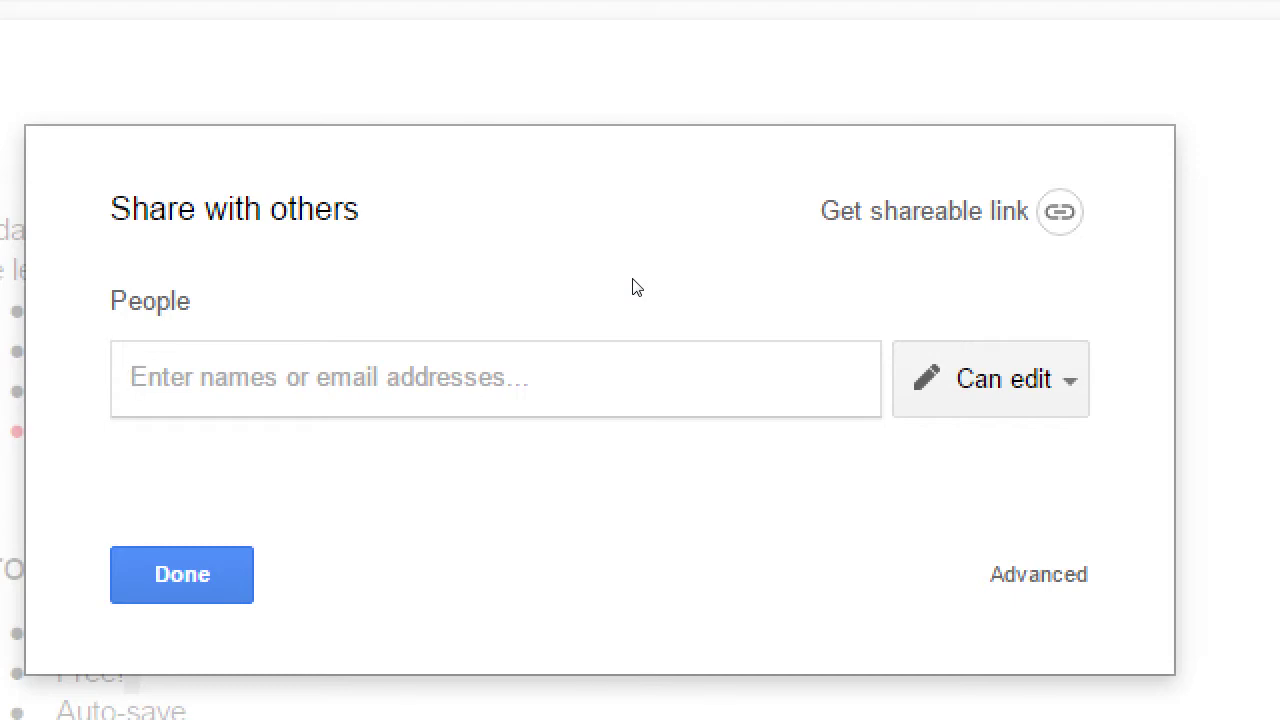
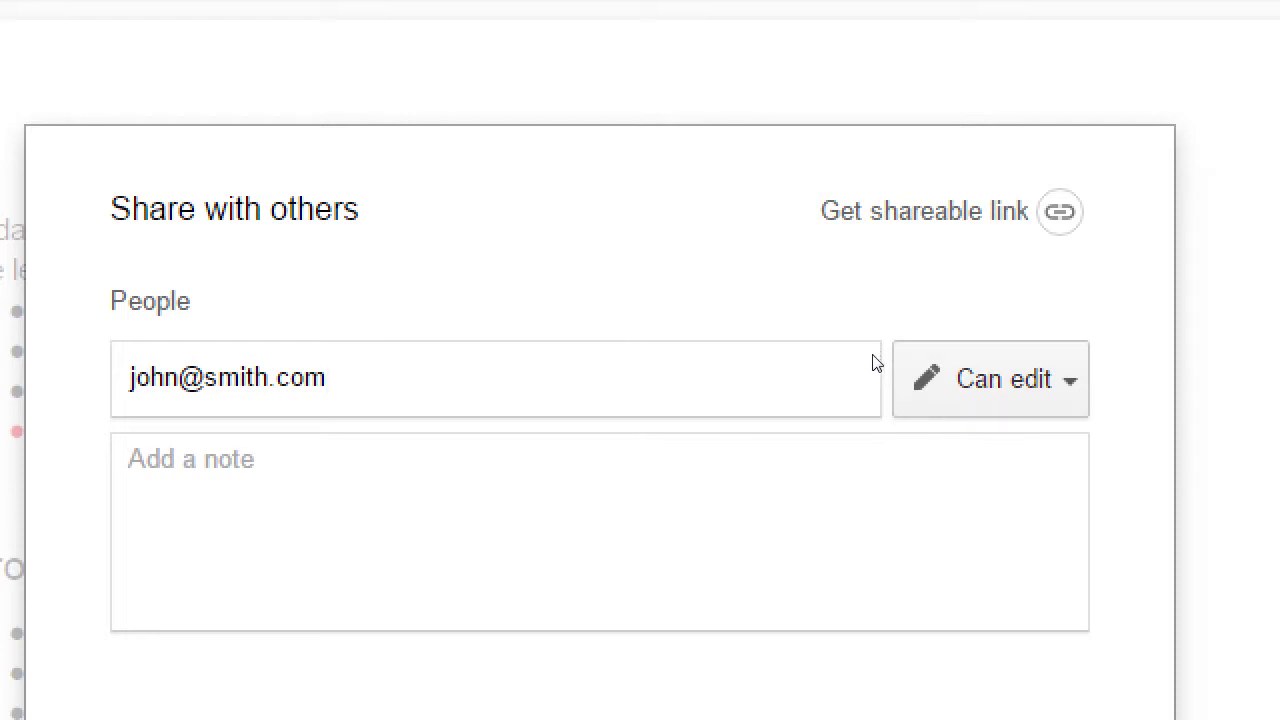
pyautogui.press('Return')
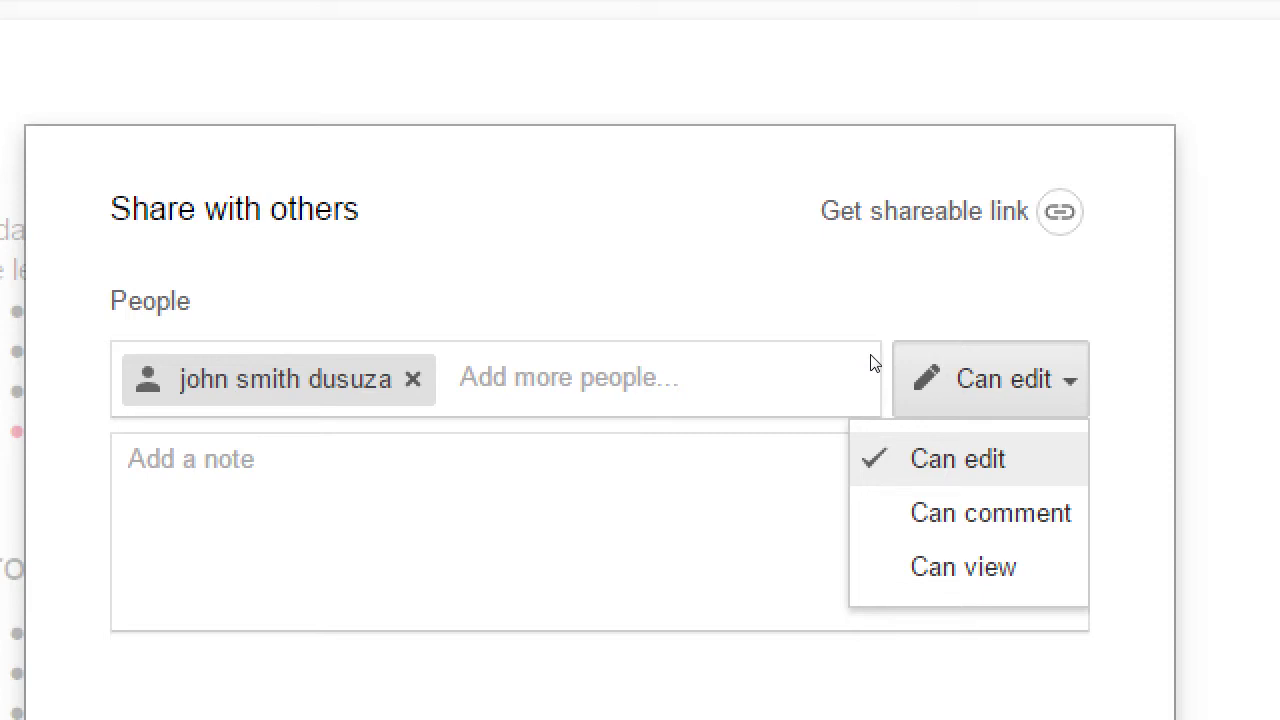
pyautogui.press('Down')
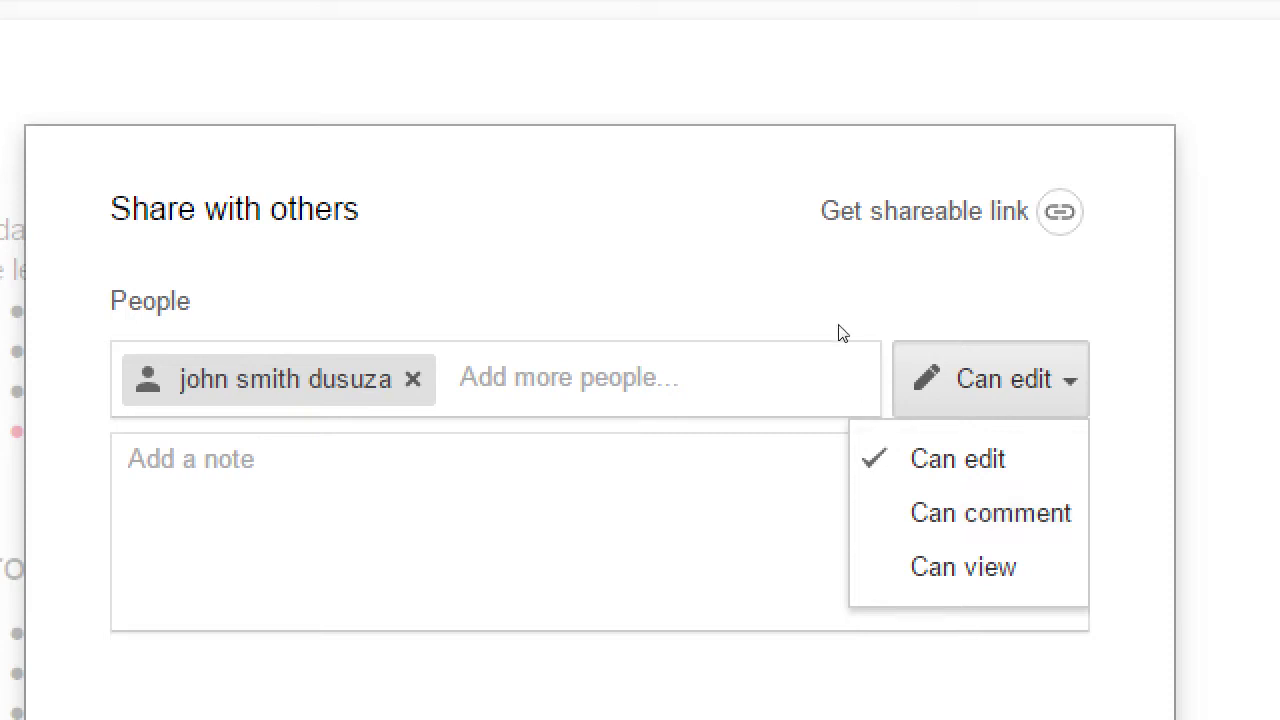
pyautogui.click(545, 372)
pyautogui.press('BackSpace')
pyautogui.press('BackSpace')
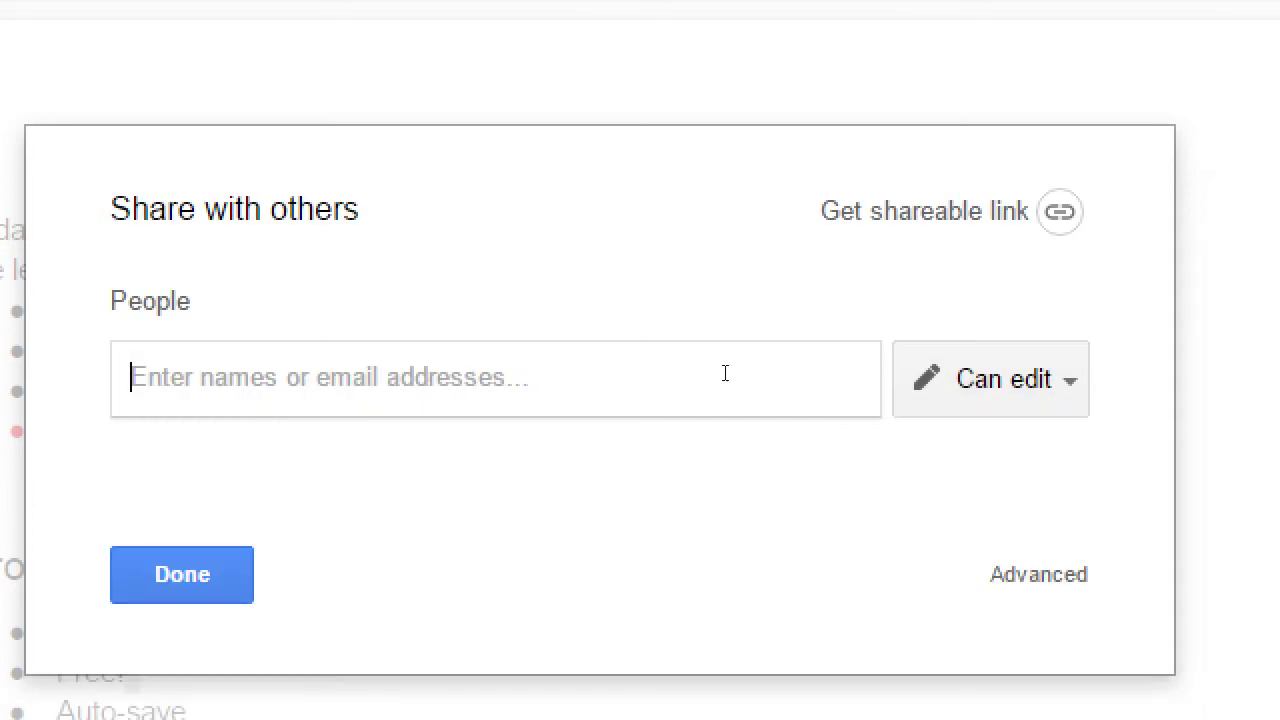
pyautogui.click(905, 377)
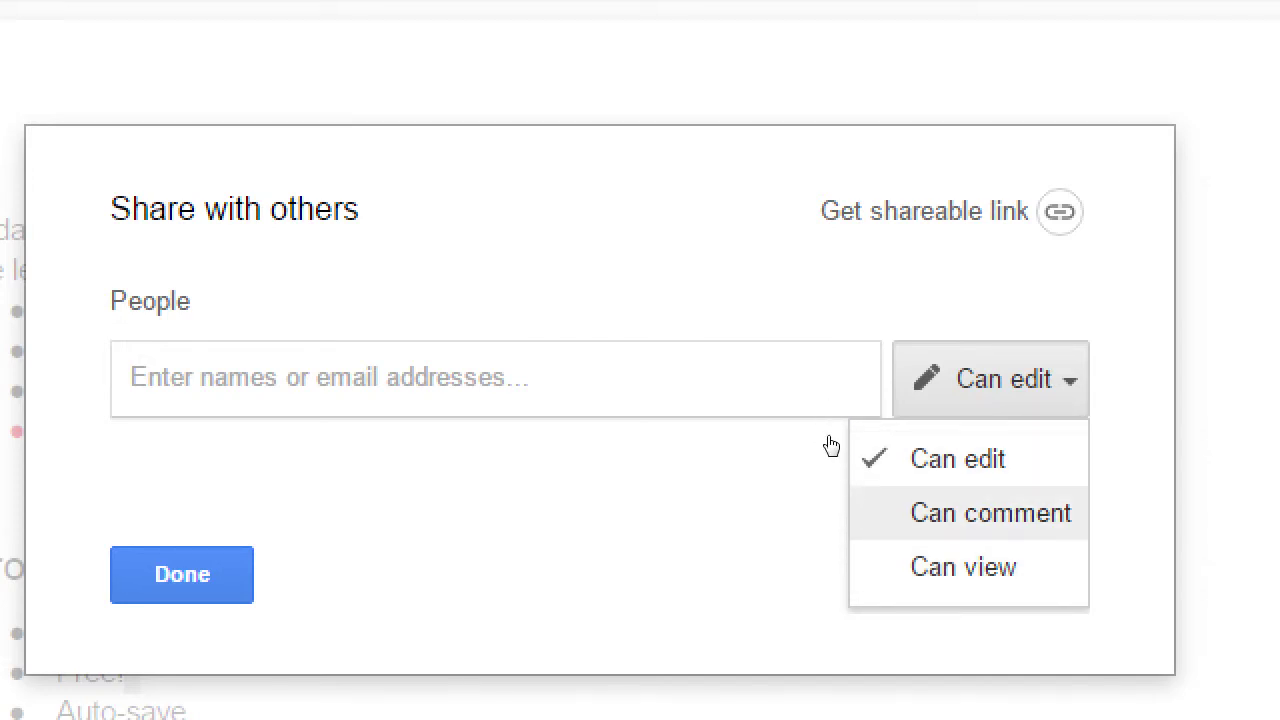
pyautogui.click(817, 425)
pyautogui.press('Tab')
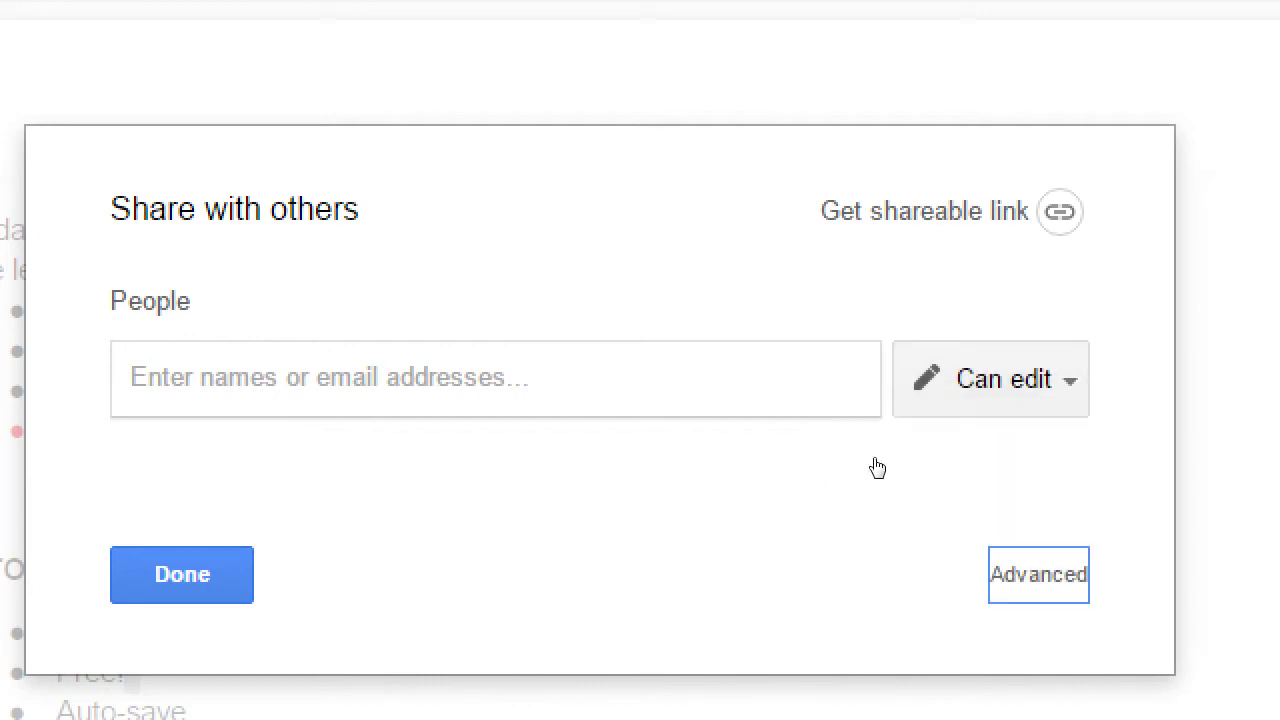
pyautogui.press('Return')
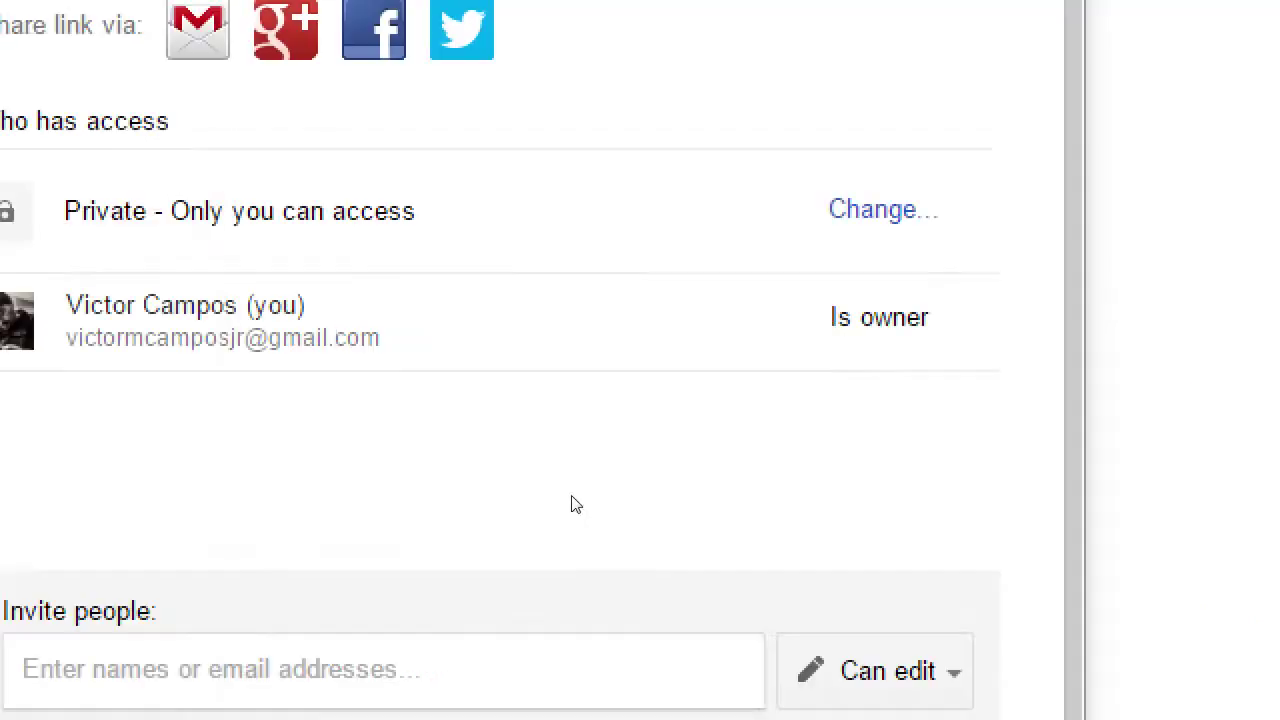
pyautogui.press('Return')
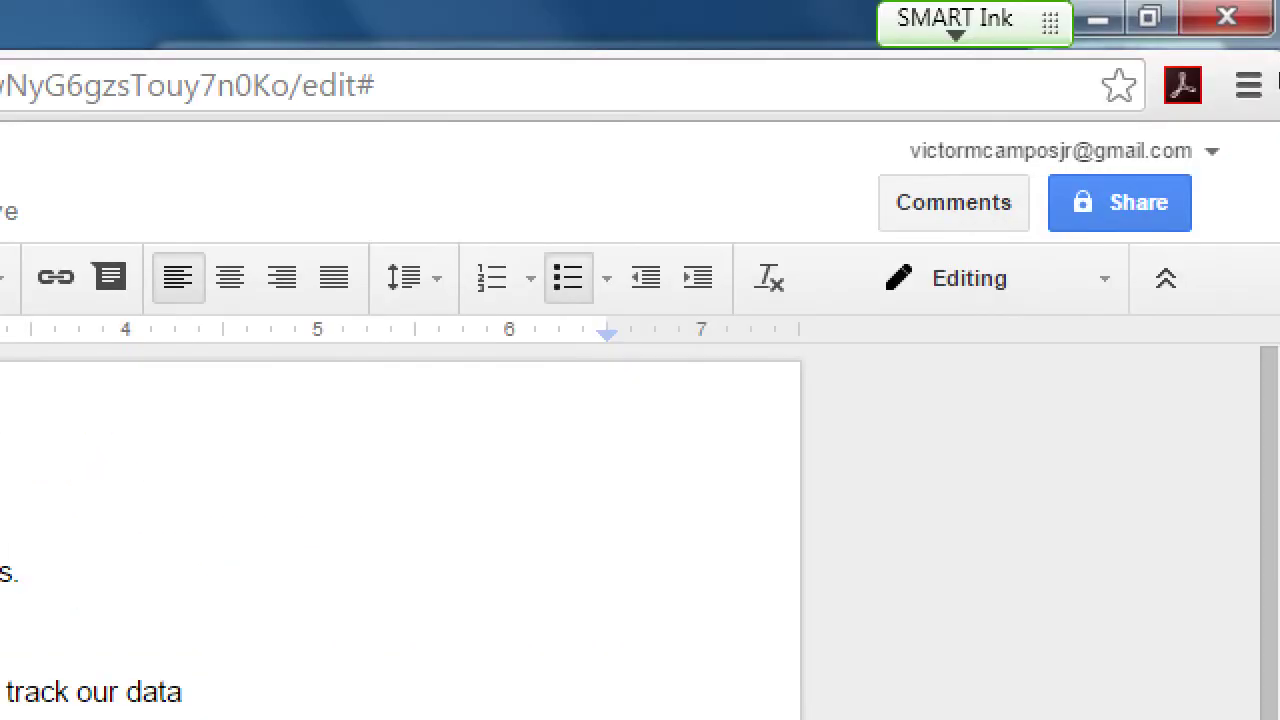
pyautogui.click(1268, 100)
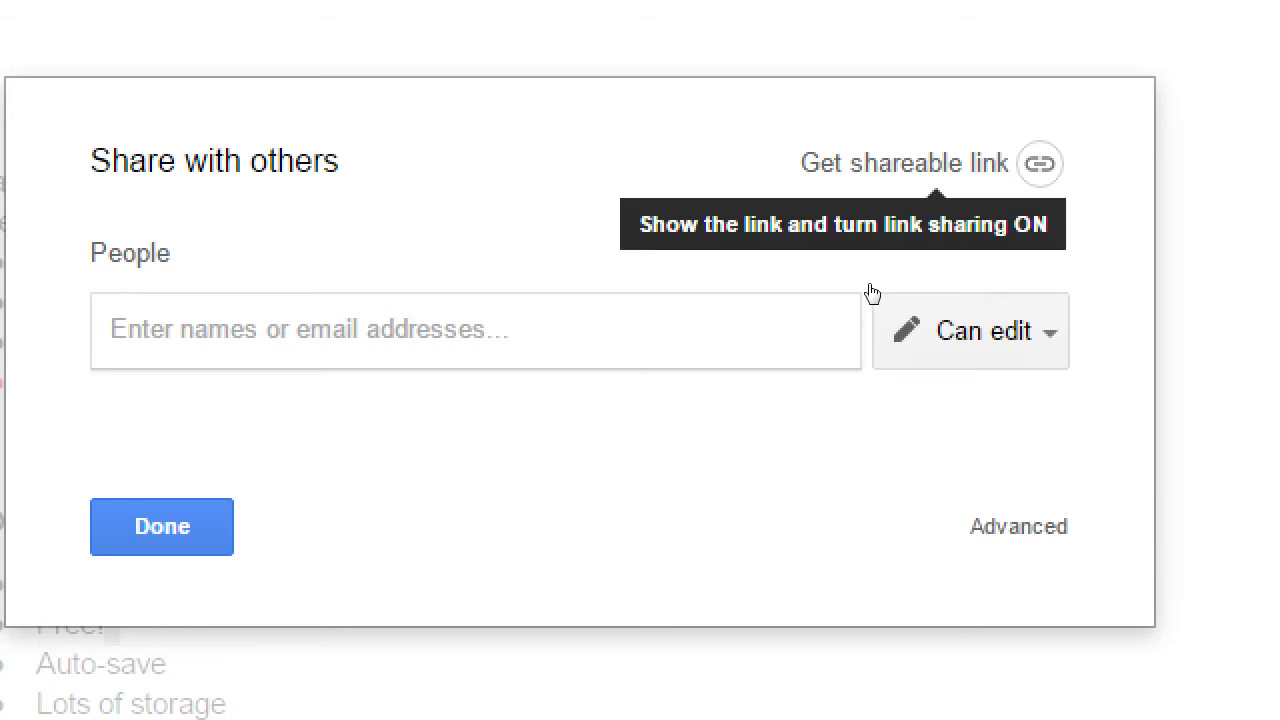
# - Turn on link sharing and set it to 'Anyone with the link can edit'
pyautogui.press('Return')
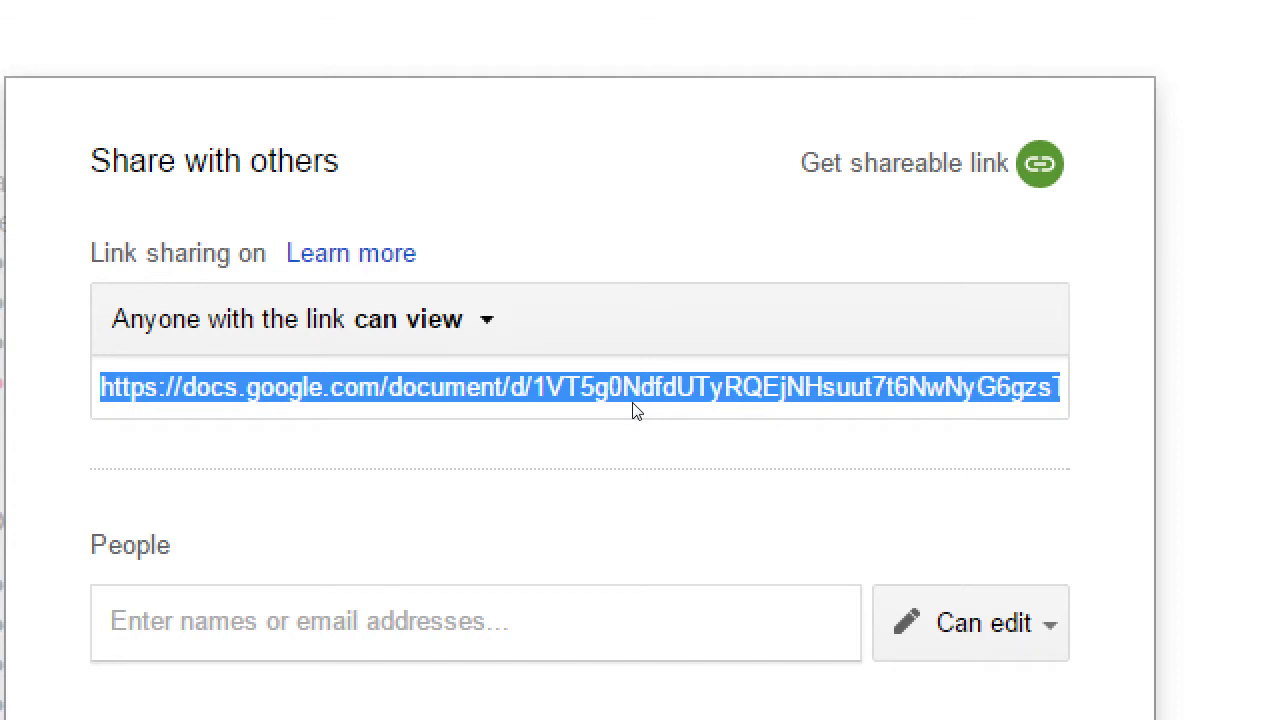
pyautogui.click(579, 354)
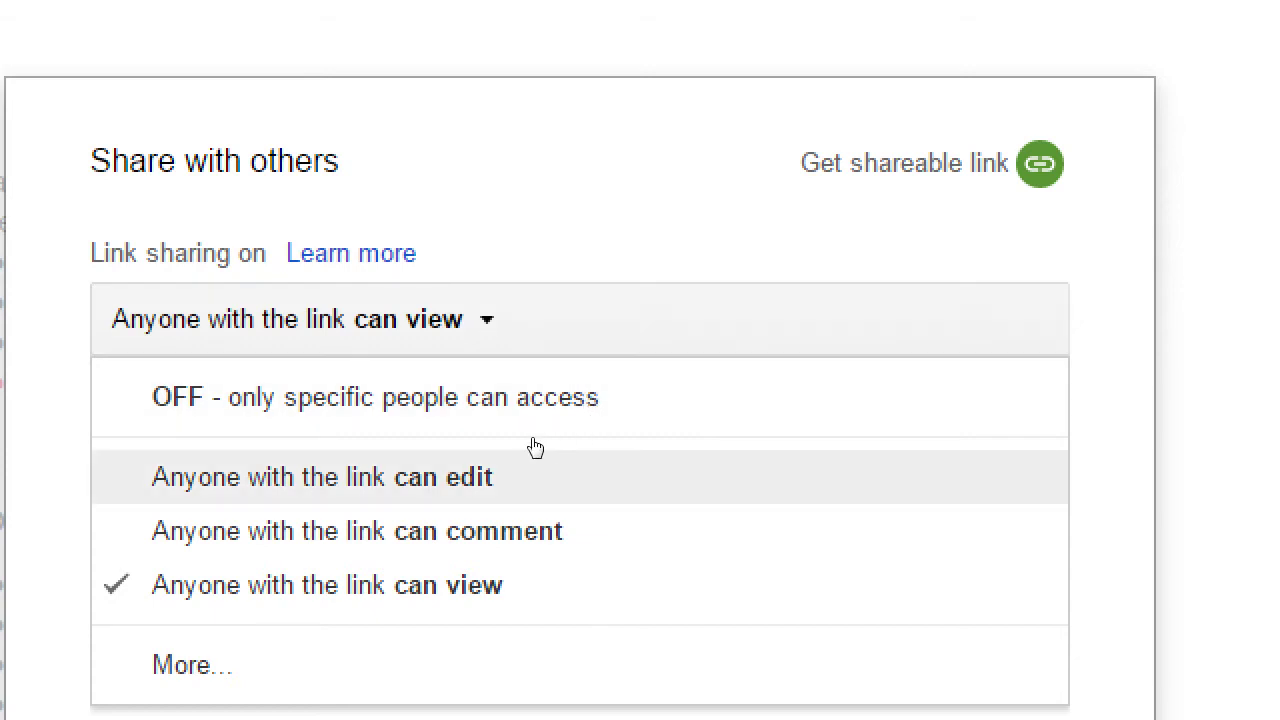
pyautogui.click(549, 447)
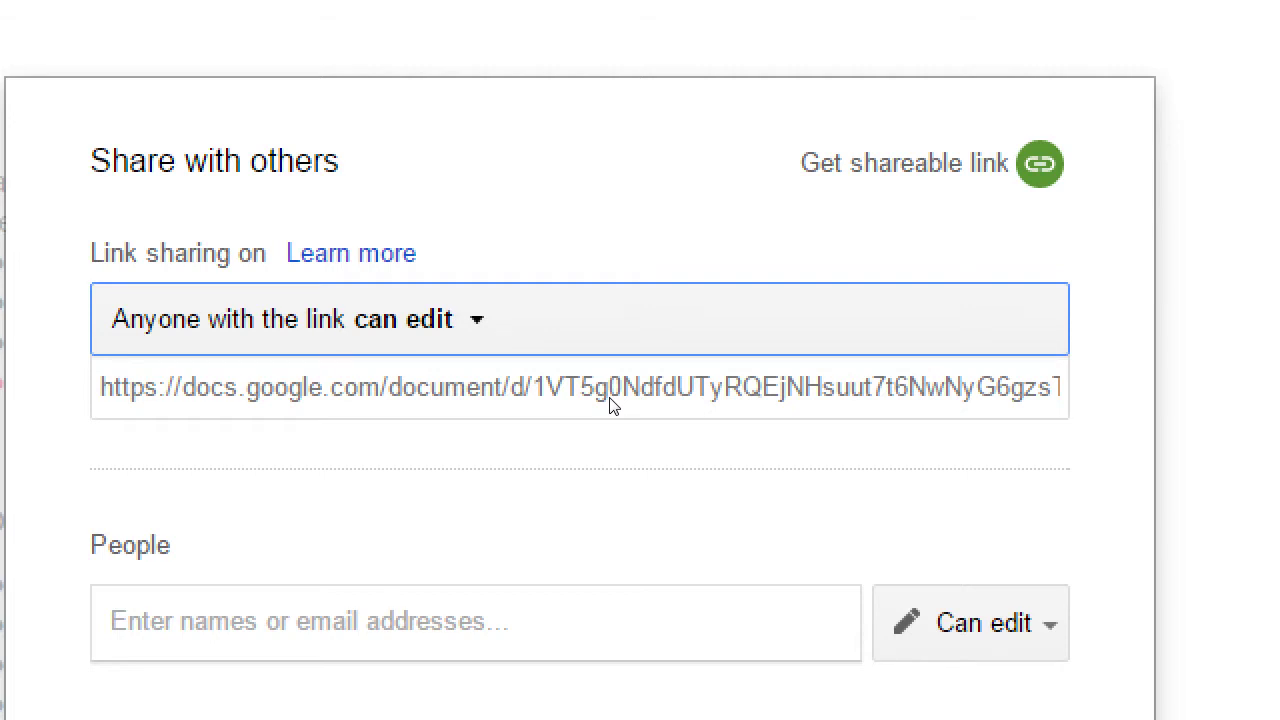
# - Copy the document link, close the sharing dialog, and show the Windows desktop
pyautogui.click(631, 400)
pyautogui.rightClick(645, 393)
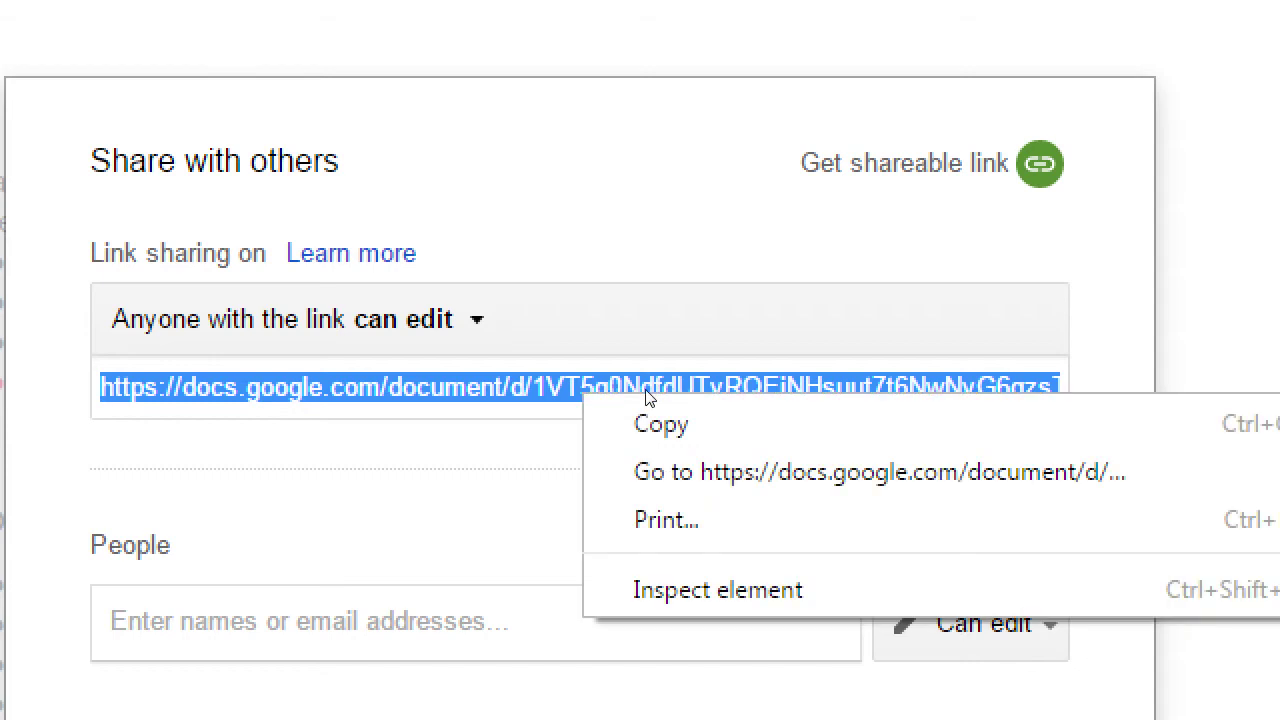
pyautogui.click(665, 422)
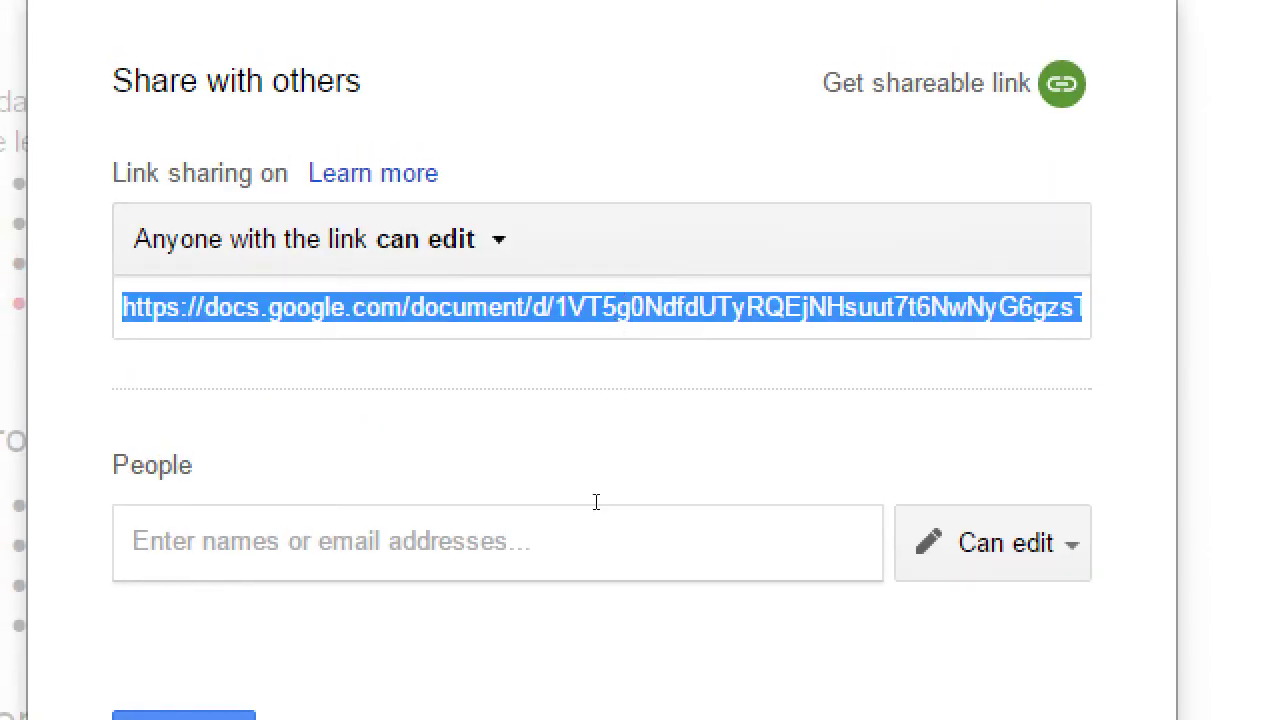
pyautogui.press('Return')
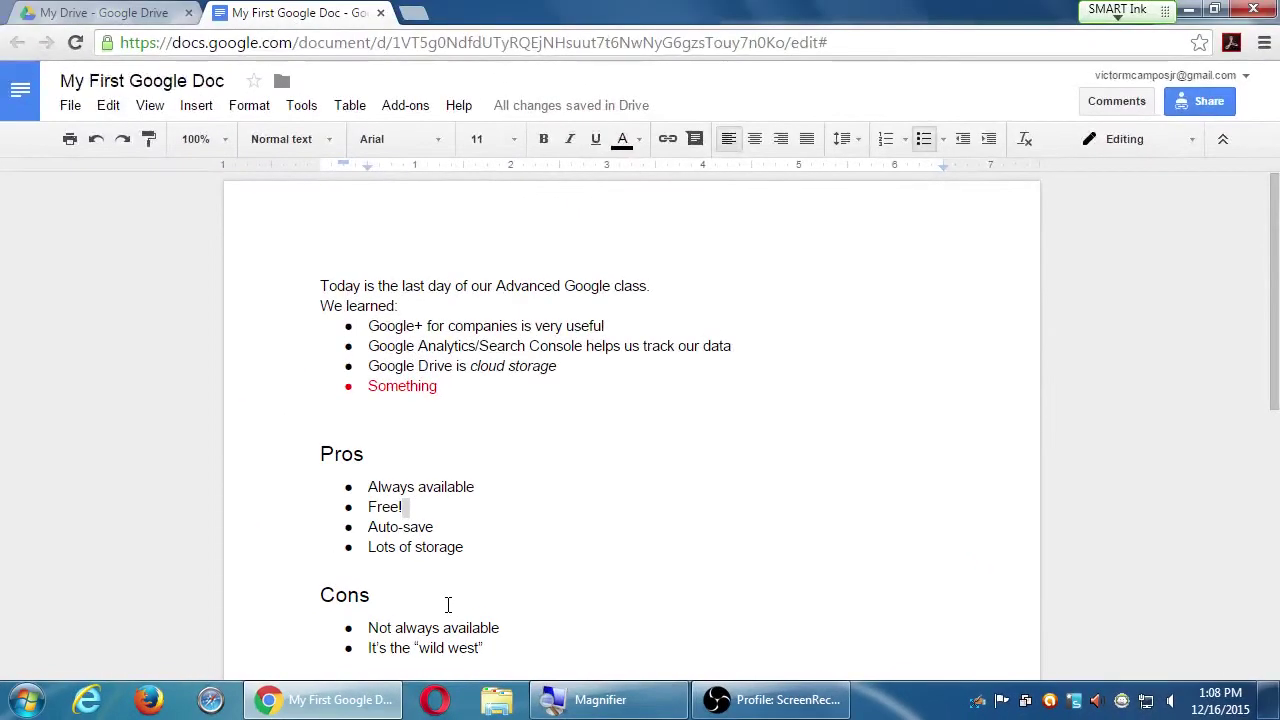
pyautogui.press('super+d')
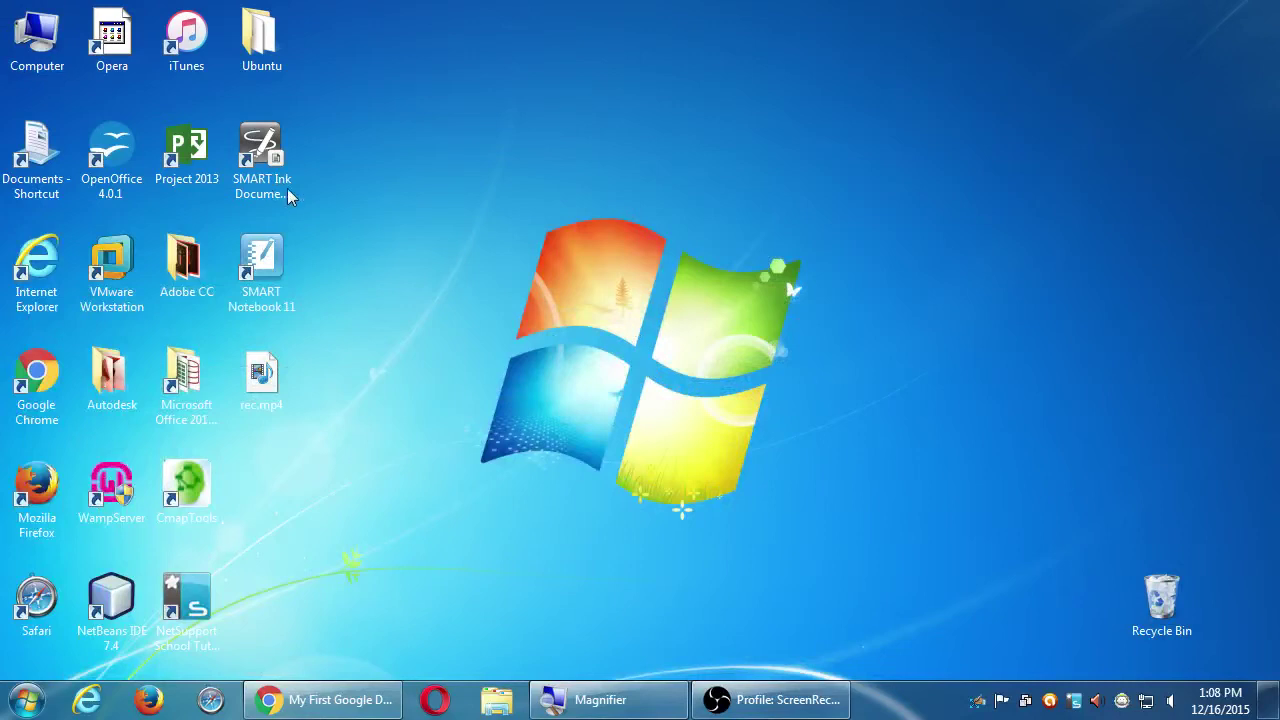
# - Create a new desktop text document named shared-doc
pyautogui.rightClick(425, 181)
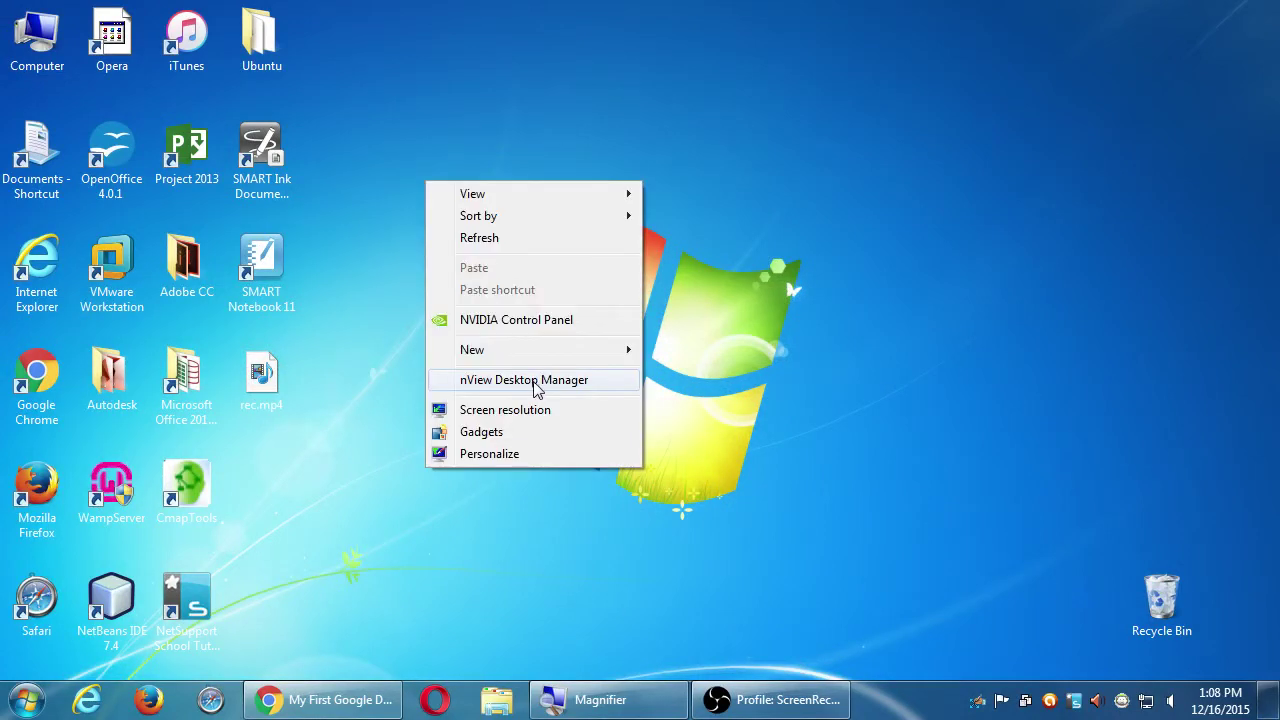
pyautogui.moveTo(622, 355)
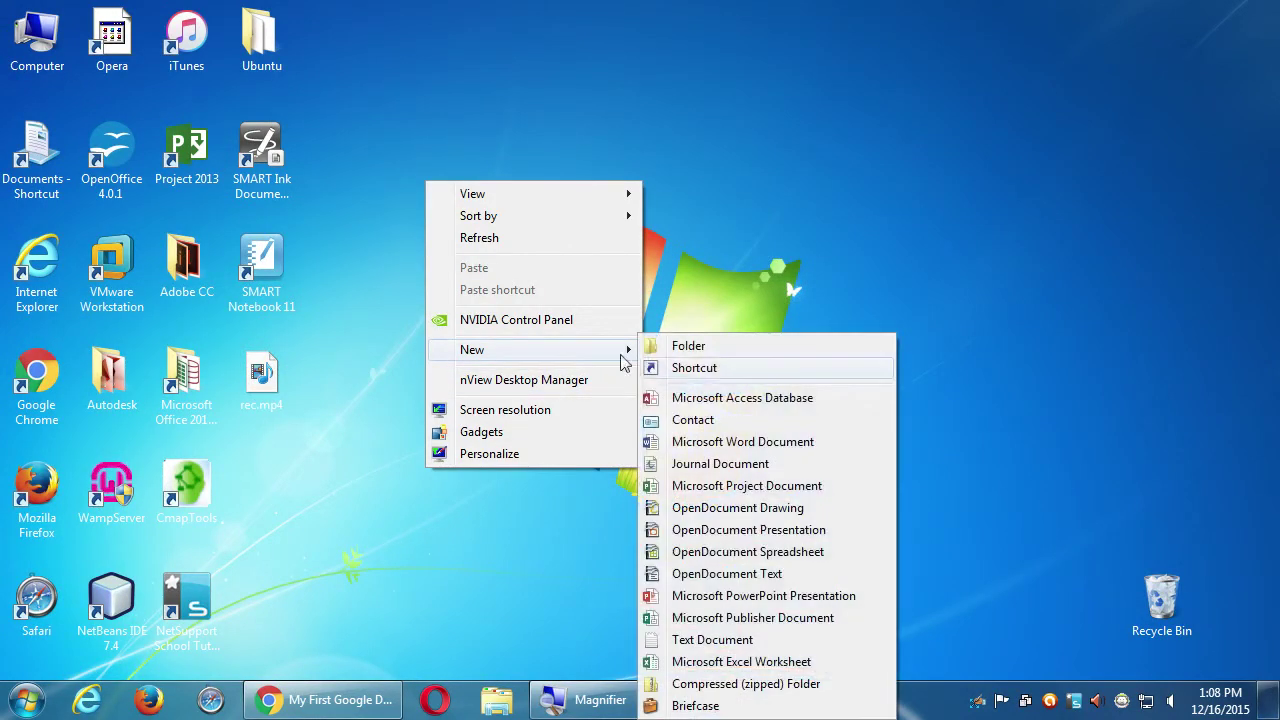
pyautogui.click(760, 641)
pyautogui.write('share')
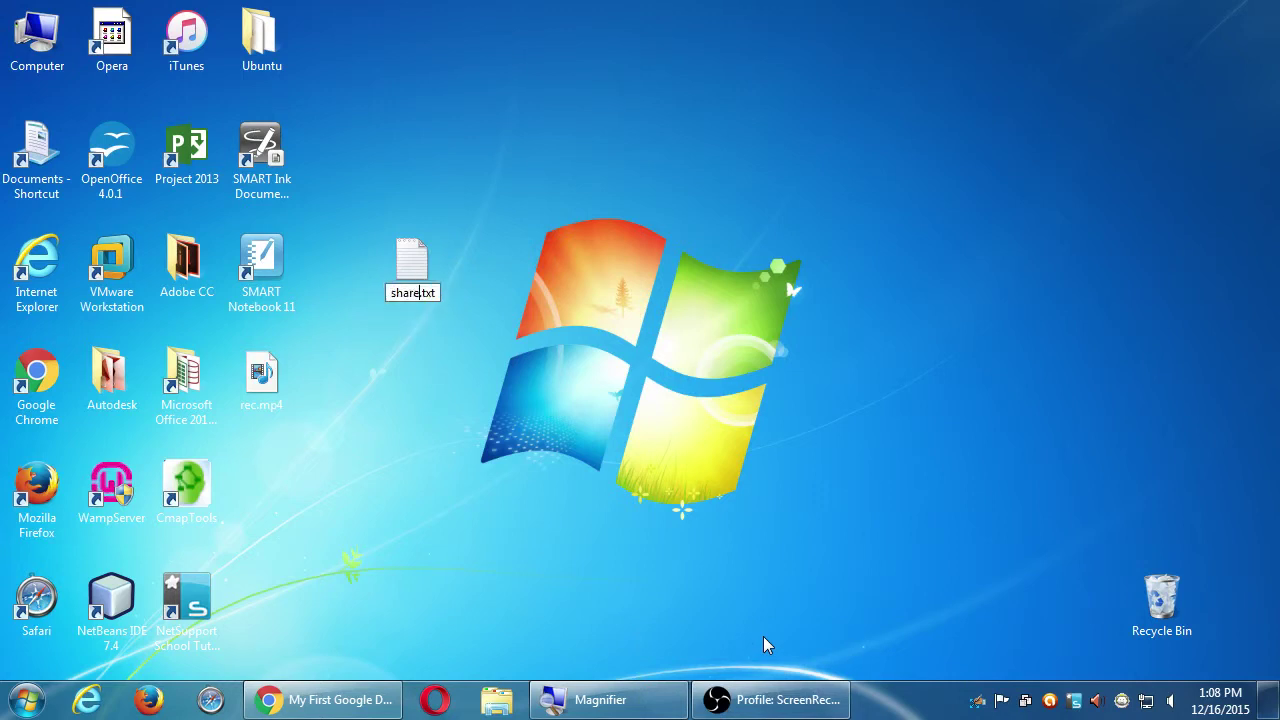
pyautogui.write('d-doc')
pyautogui.press('Return')
# - Paste the document's sharing link into shared-doc.txt and save it
pyautogui.press('Return')
pyautogui.hotkey('ctrl', 'v')
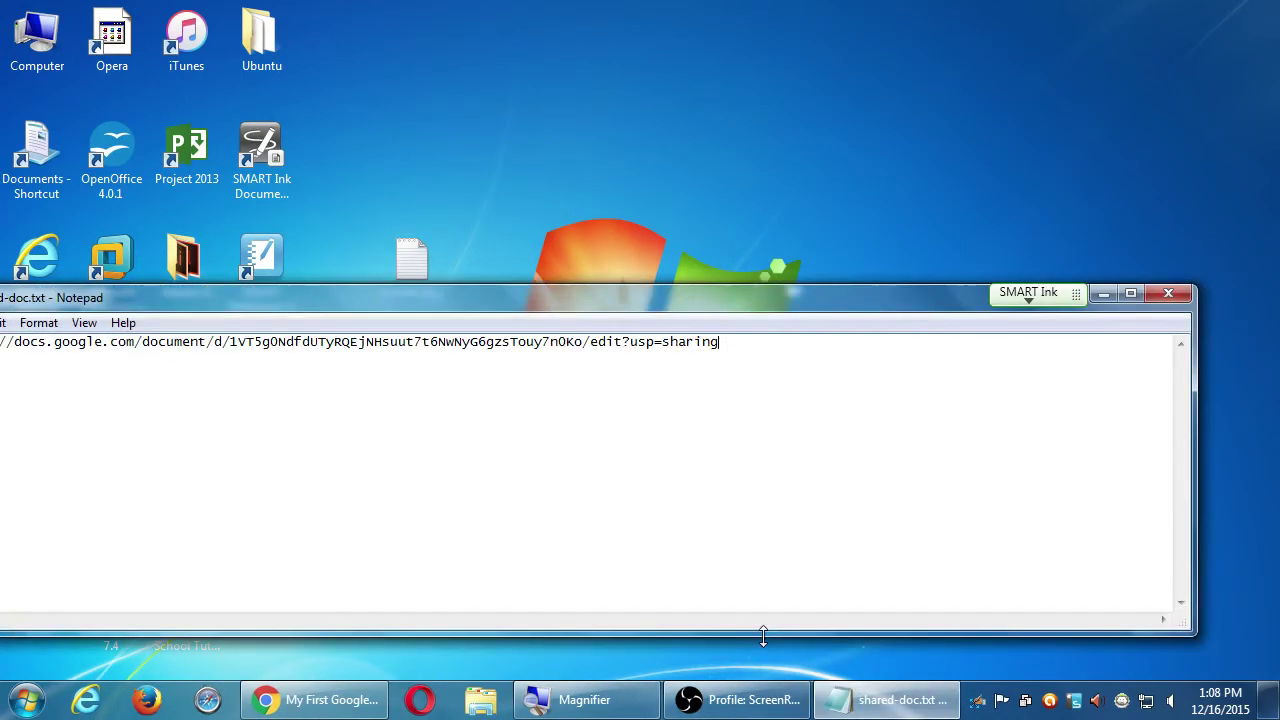
pyautogui.hotkey('alt', 'F4')
pyautogui.press('Return')
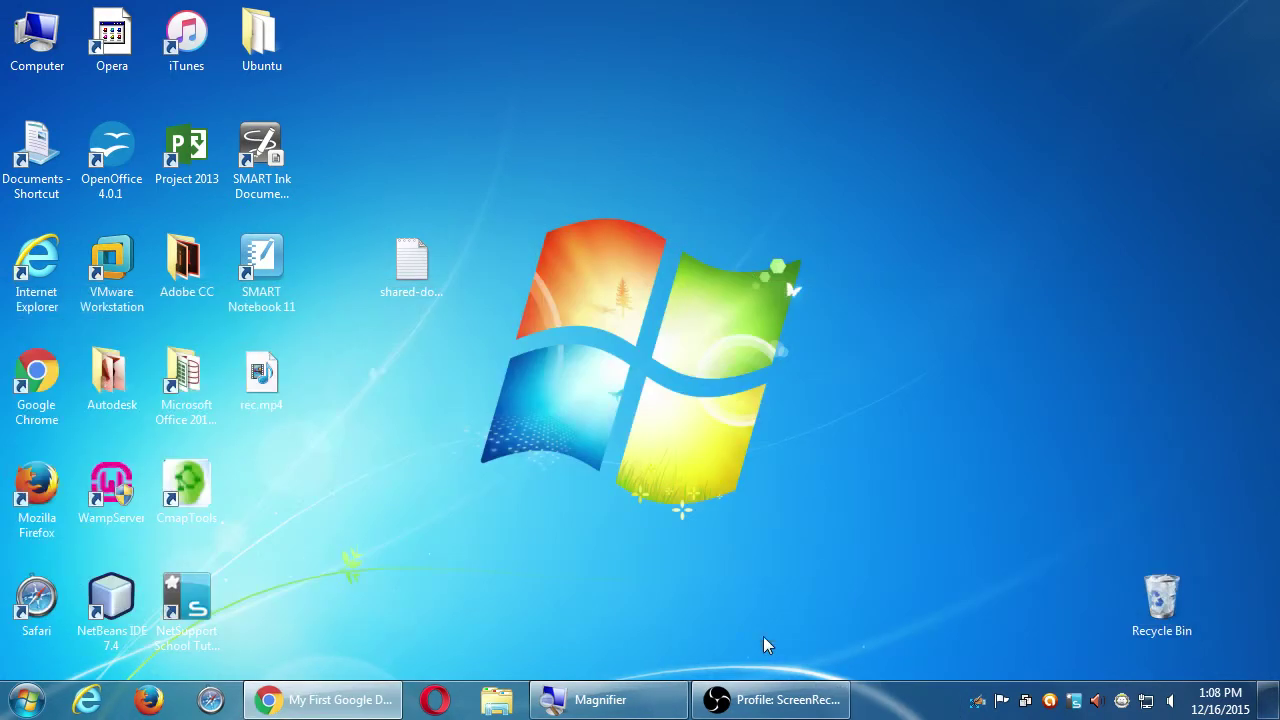
# - Browse Computer to the Campos Adv. Google folder on the classroom data (Z:) drive
pyautogui.doubleClick(37, 38)
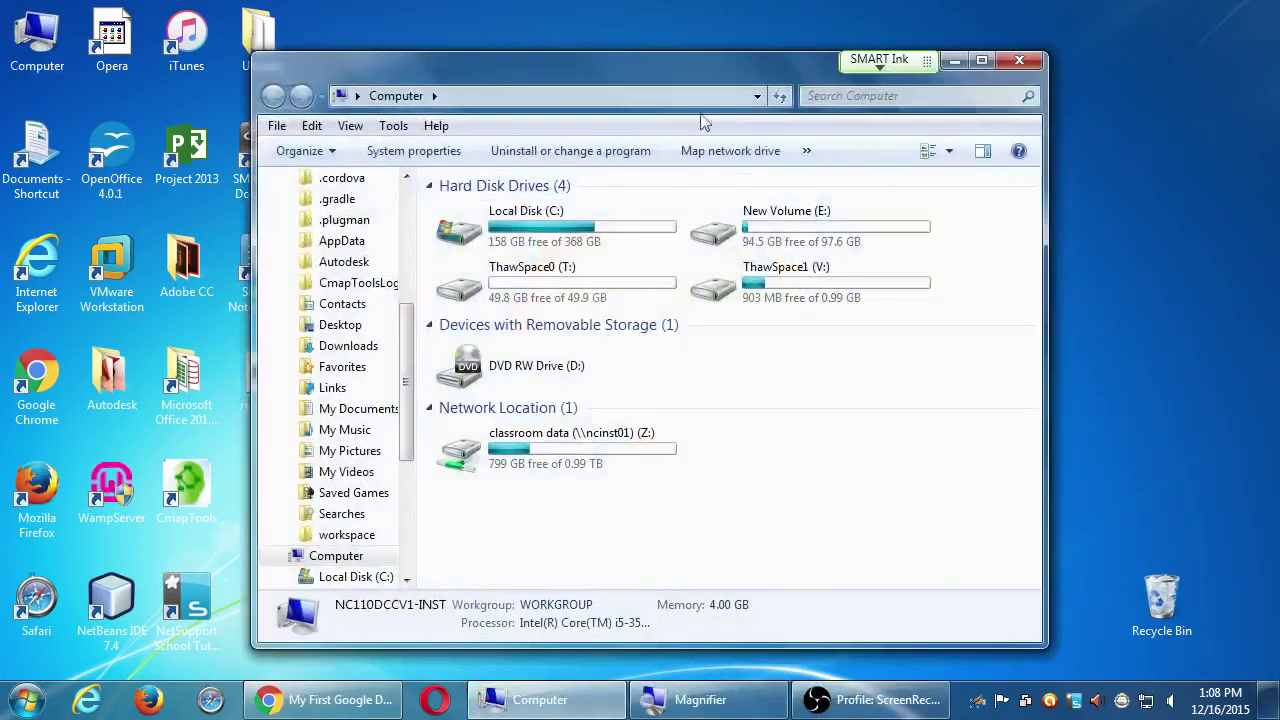
pyautogui.moveTo(672, 78); pyautogui.dragTo(944, 33)
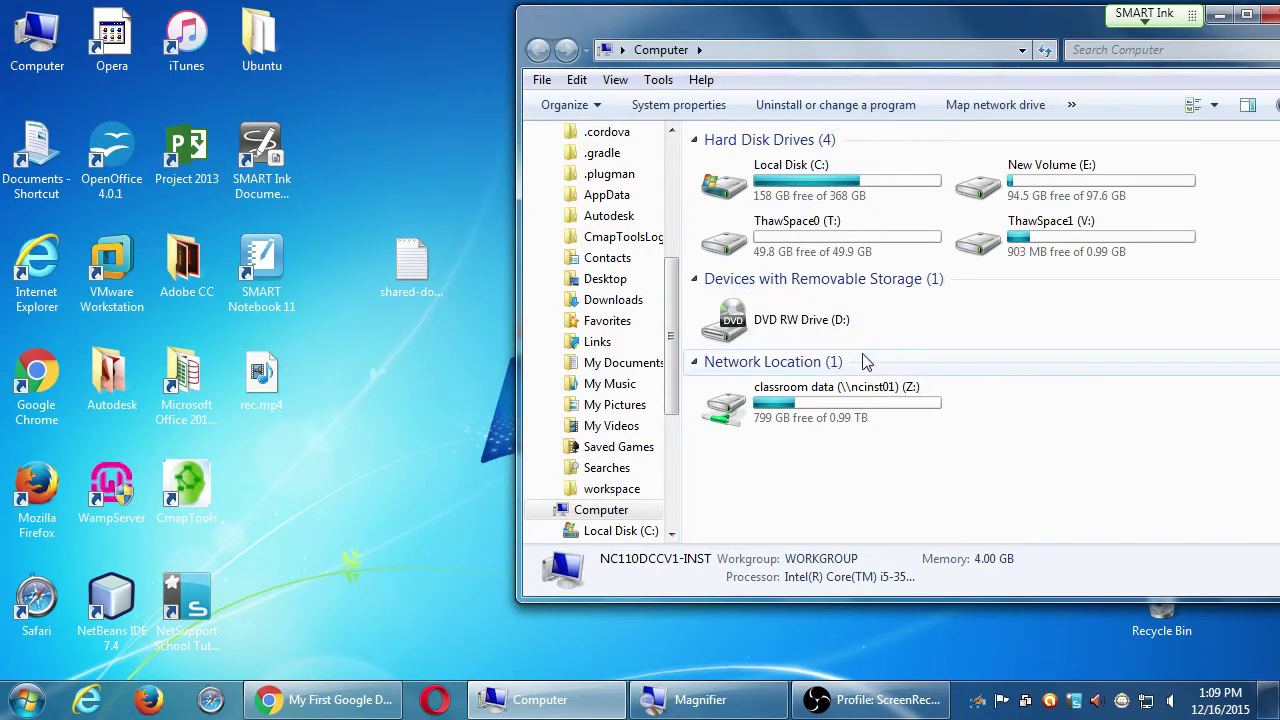
pyautogui.doubleClick(850, 400)
pyautogui.click(851, 391)
pyautogui.press('c')
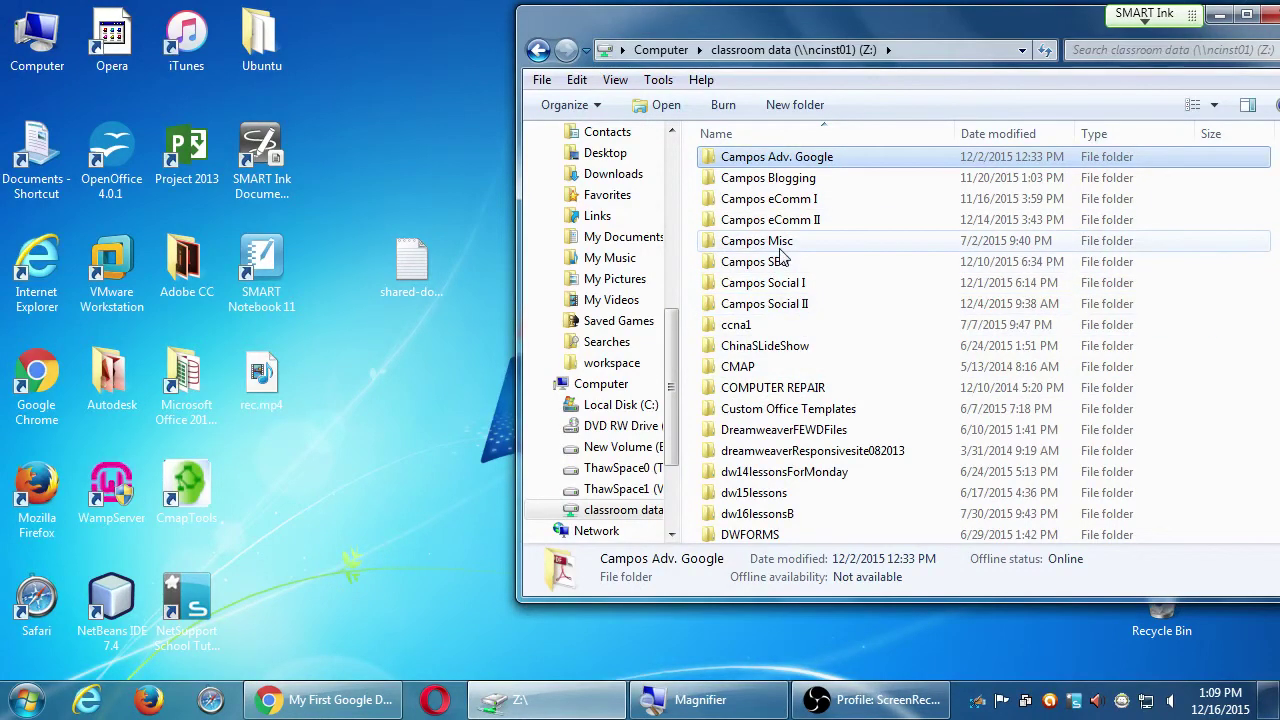
pyautogui.doubleClick(805, 158)
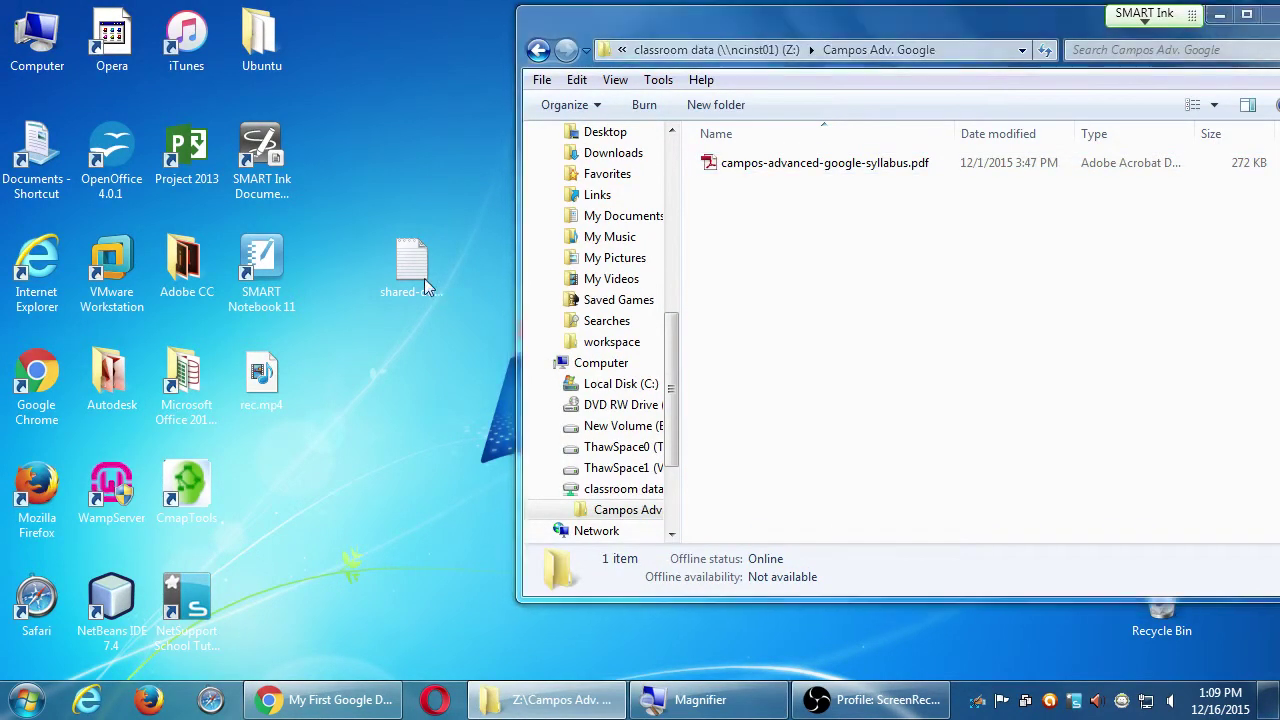
# - Drag shared-doc.txt into that folder, open it and select the link, then return to Chrome
pyautogui.moveTo(424, 287); pyautogui.dragTo(771, 270)
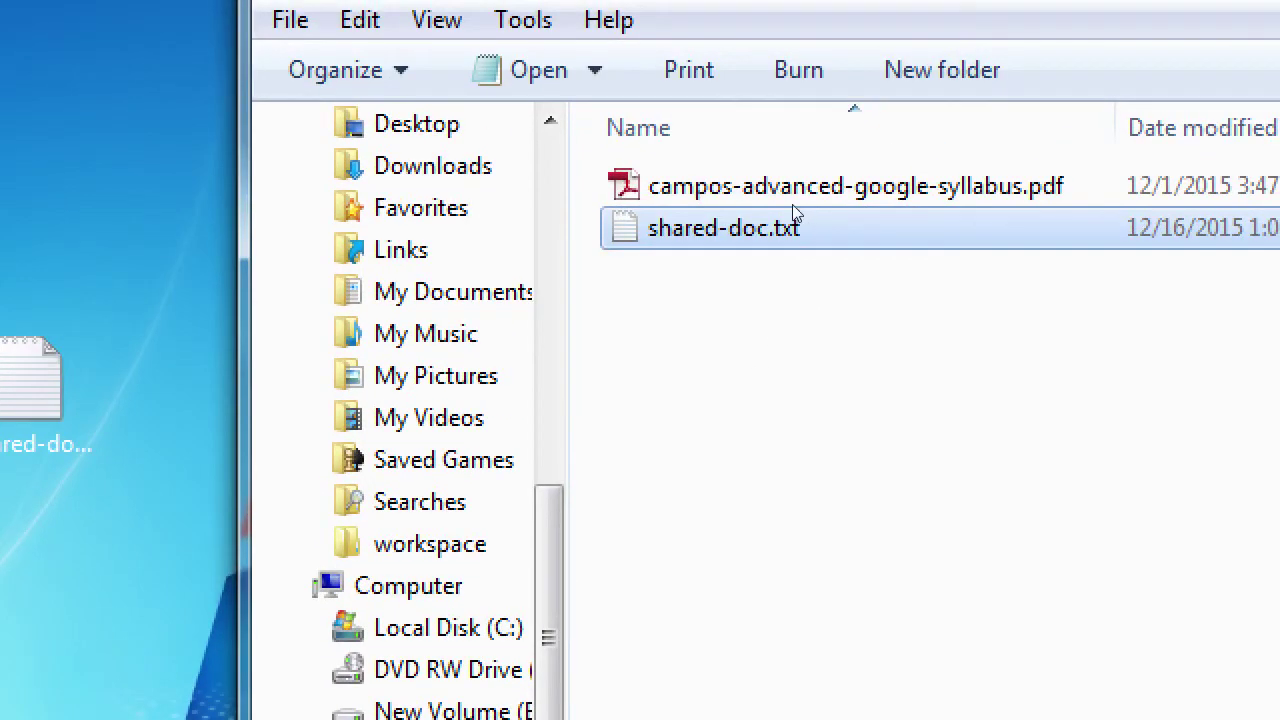
pyautogui.press('Return')
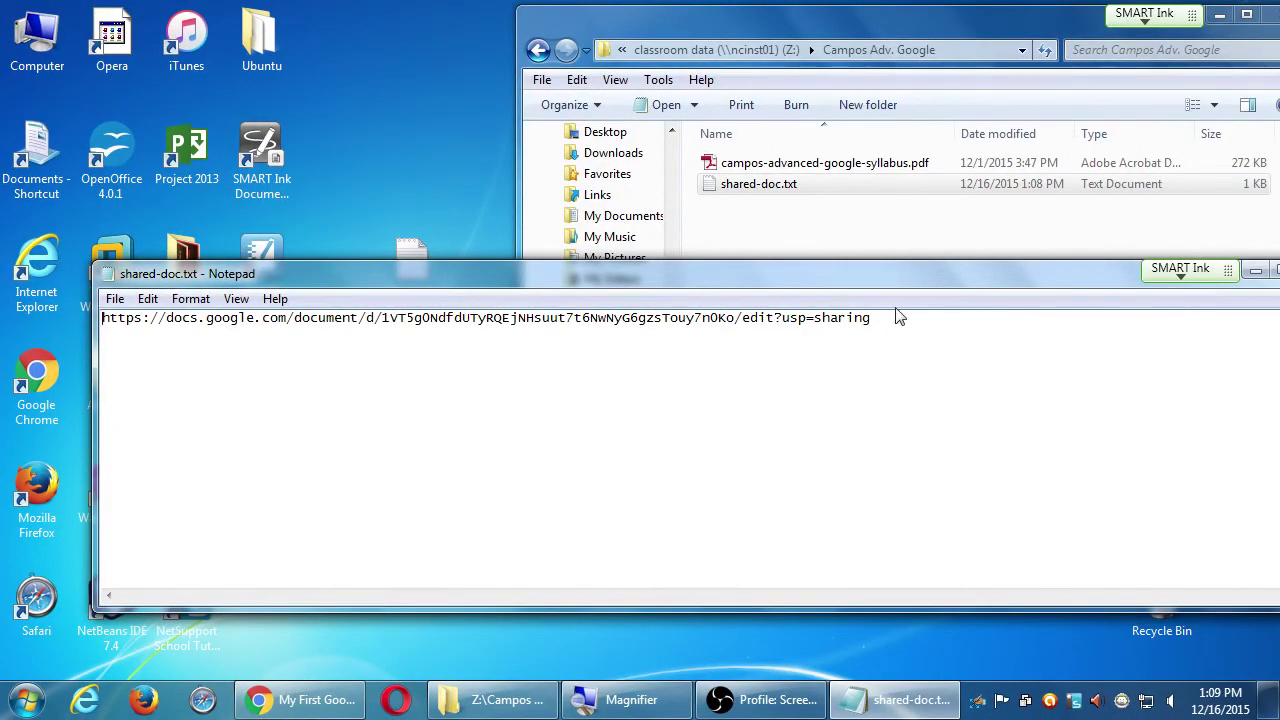
pyautogui.moveTo(872, 318); pyautogui.dragTo(8, 296)
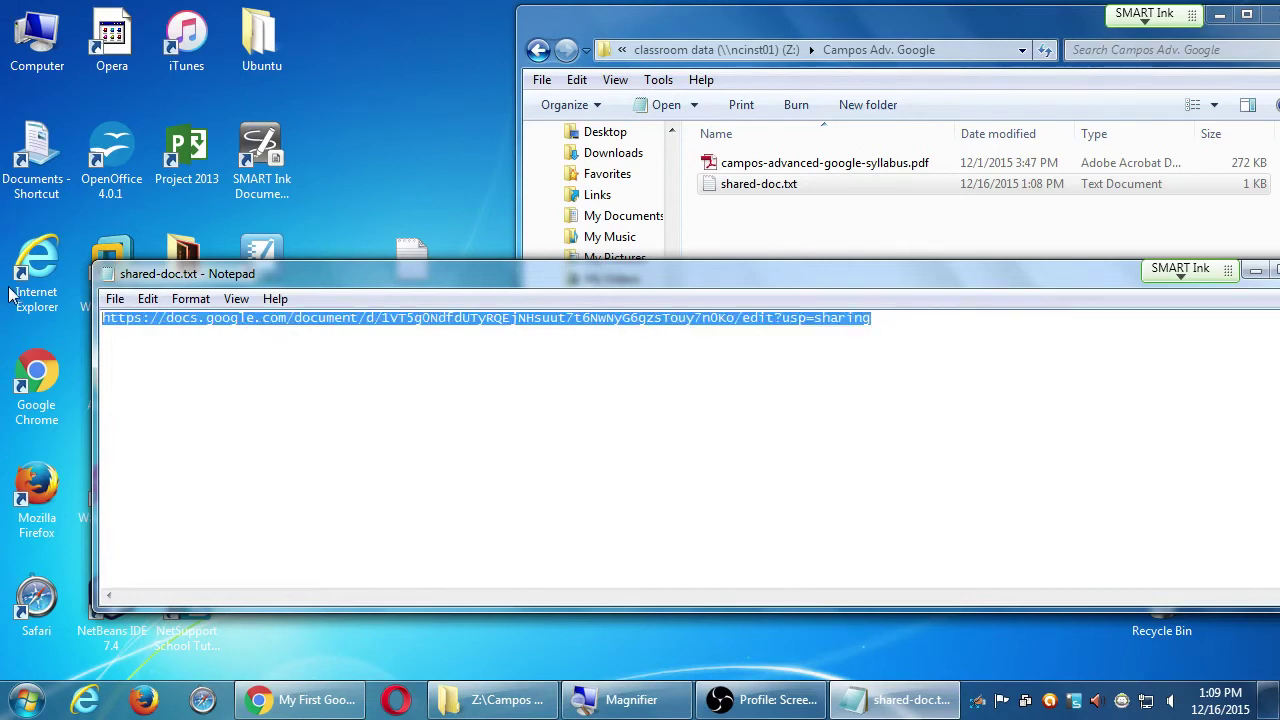
pyautogui.click(300, 700)
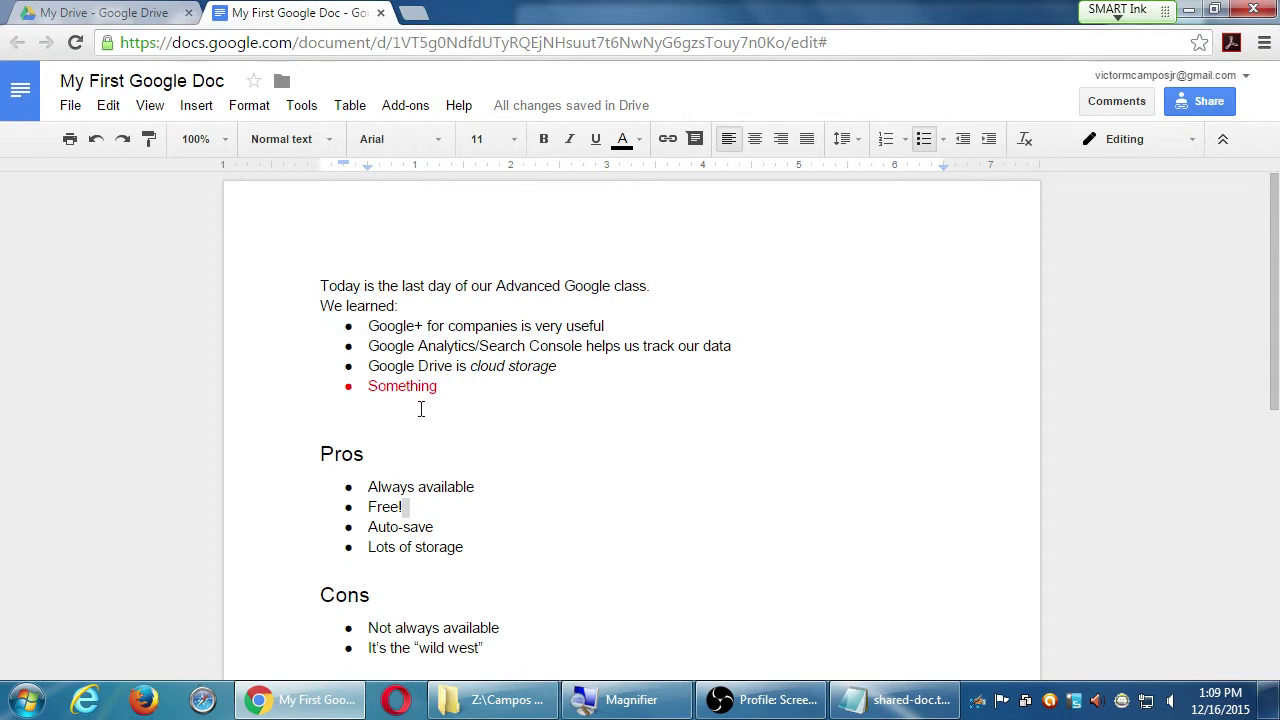
# - Select the collaborator's stray letters after "wild west" in the last Cons bullet
pyautogui.click(499, 402)
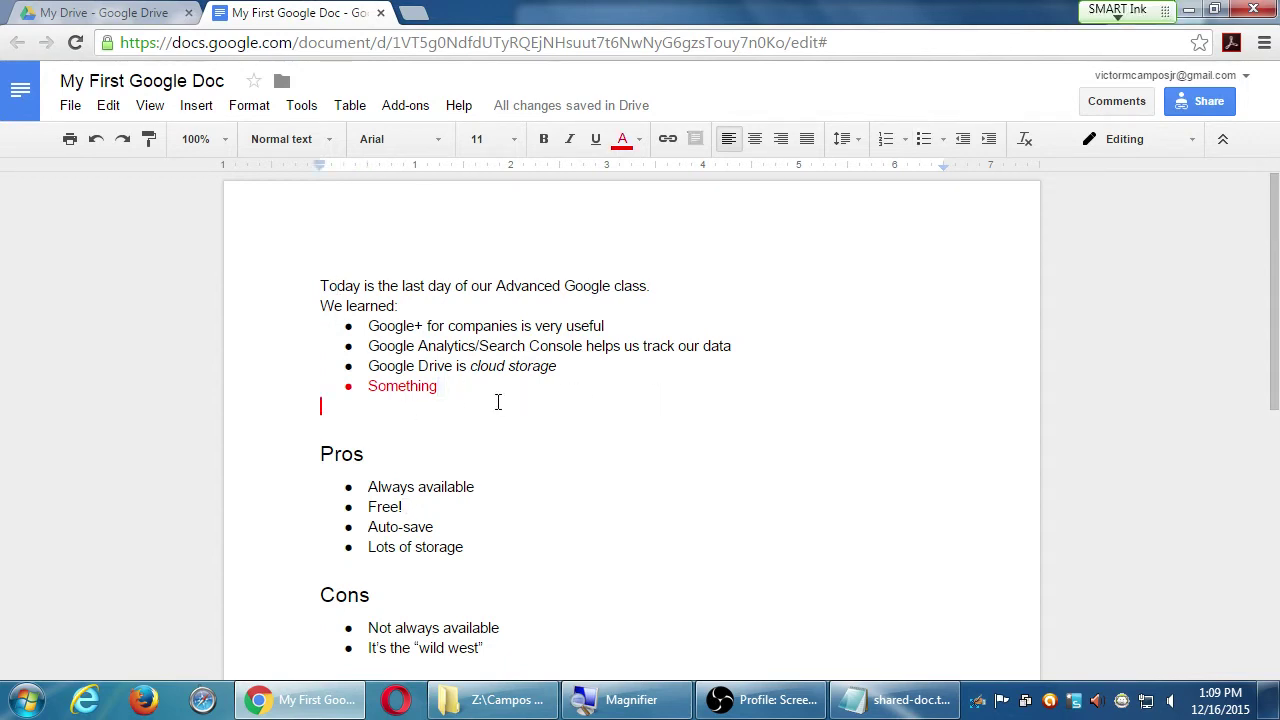
pyautogui.click(481, 383)
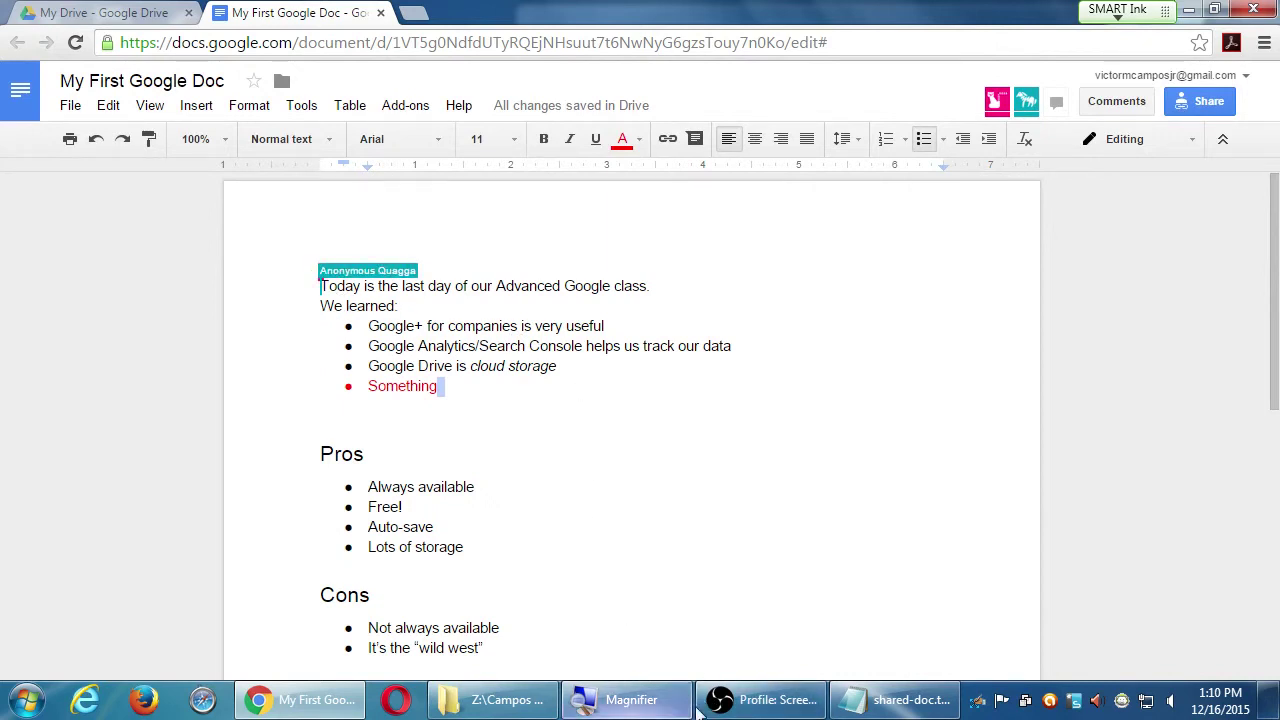
pyautogui.click(496, 547)
pyautogui.click(533, 434)
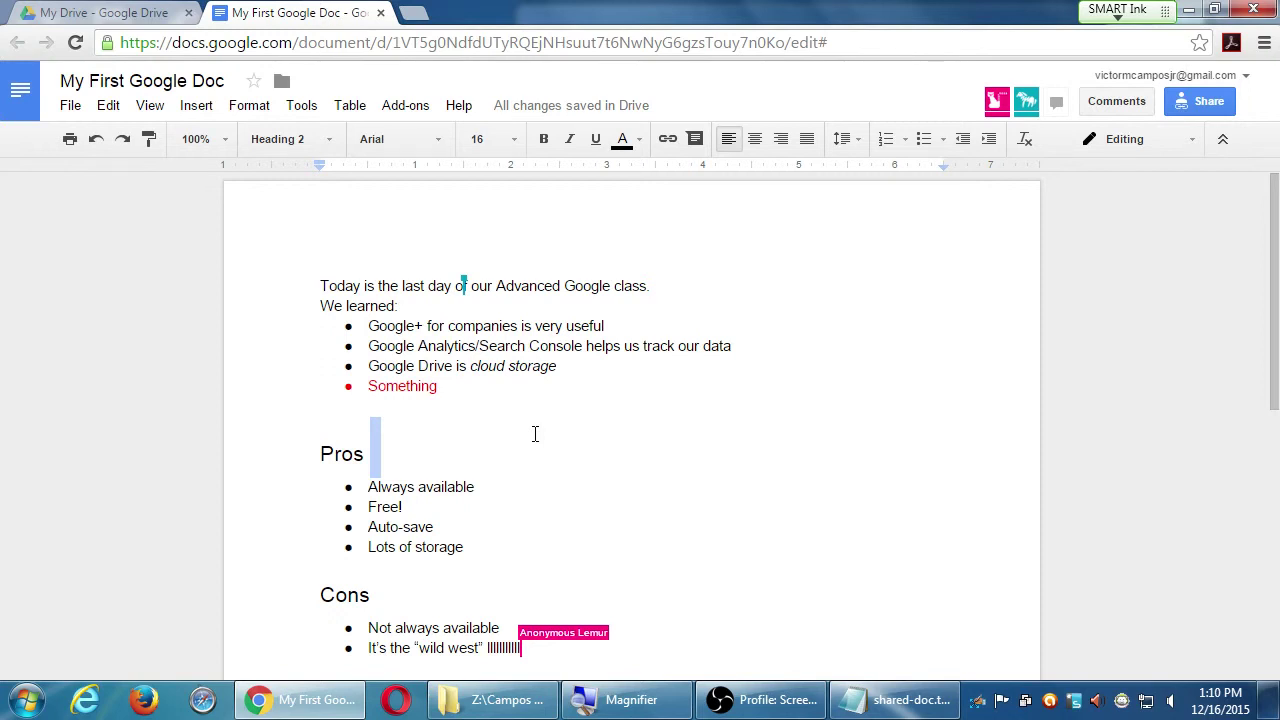
pyautogui.scroll(-2, 534, 434)
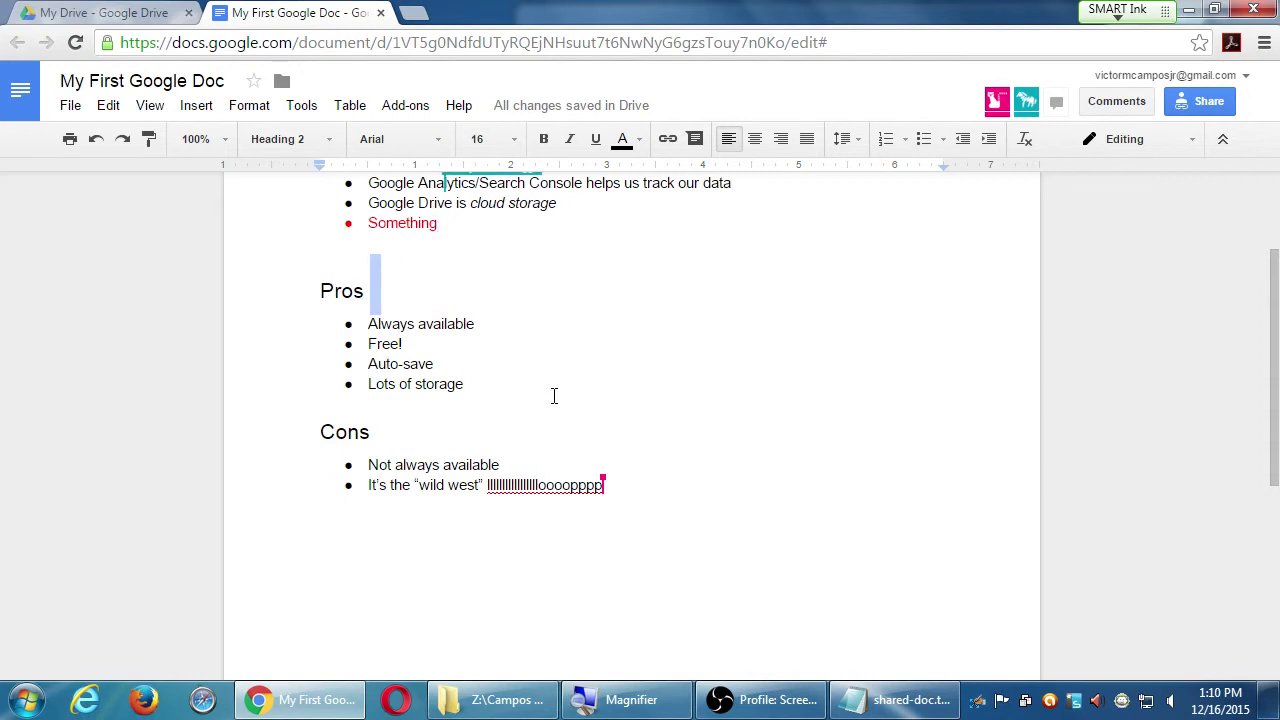
pyautogui.click(554, 484)
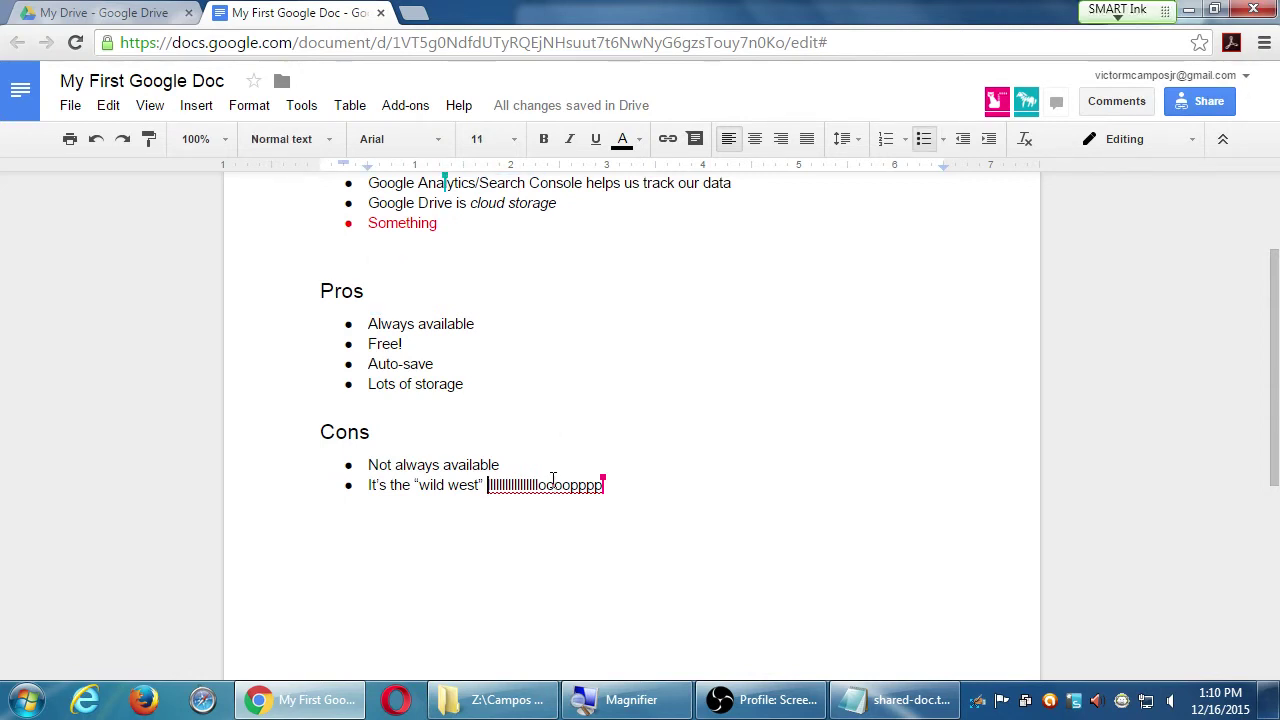
pyautogui.doubleClick(553, 484)
# - Type Loop over the stray letters after "wild west"
pyautogui.write('Loop')
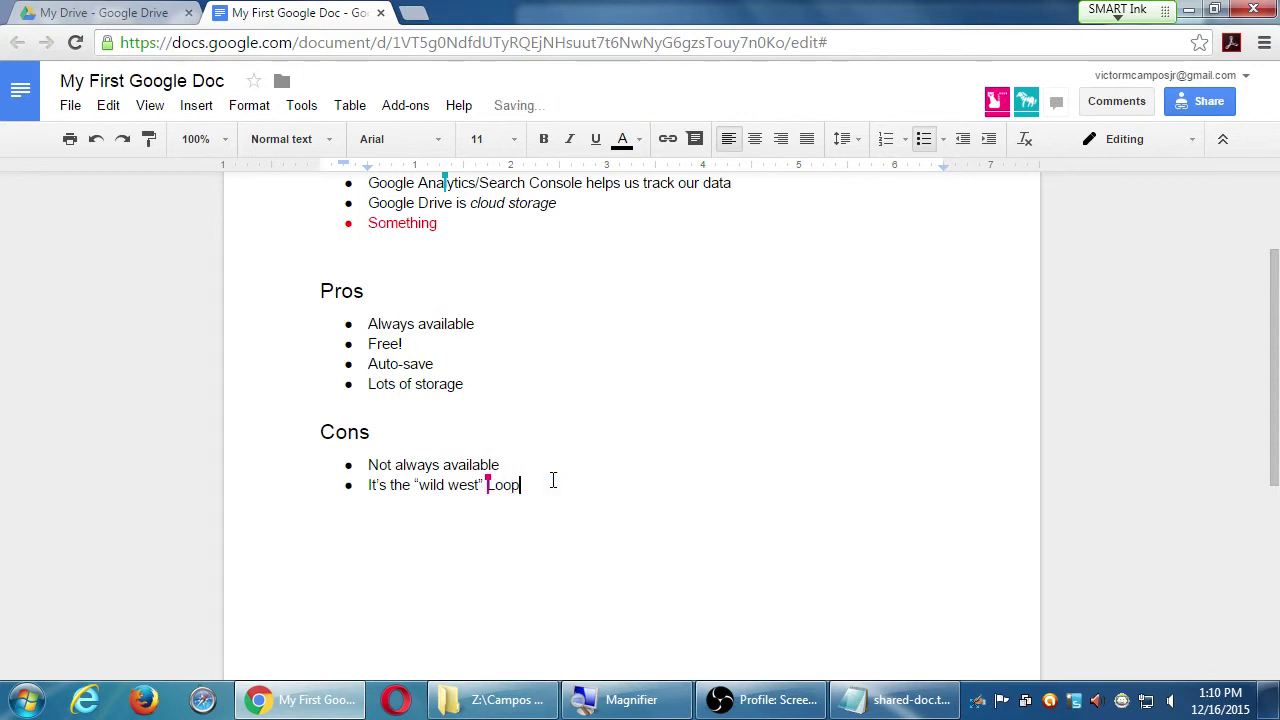
pyautogui.click(577, 300)
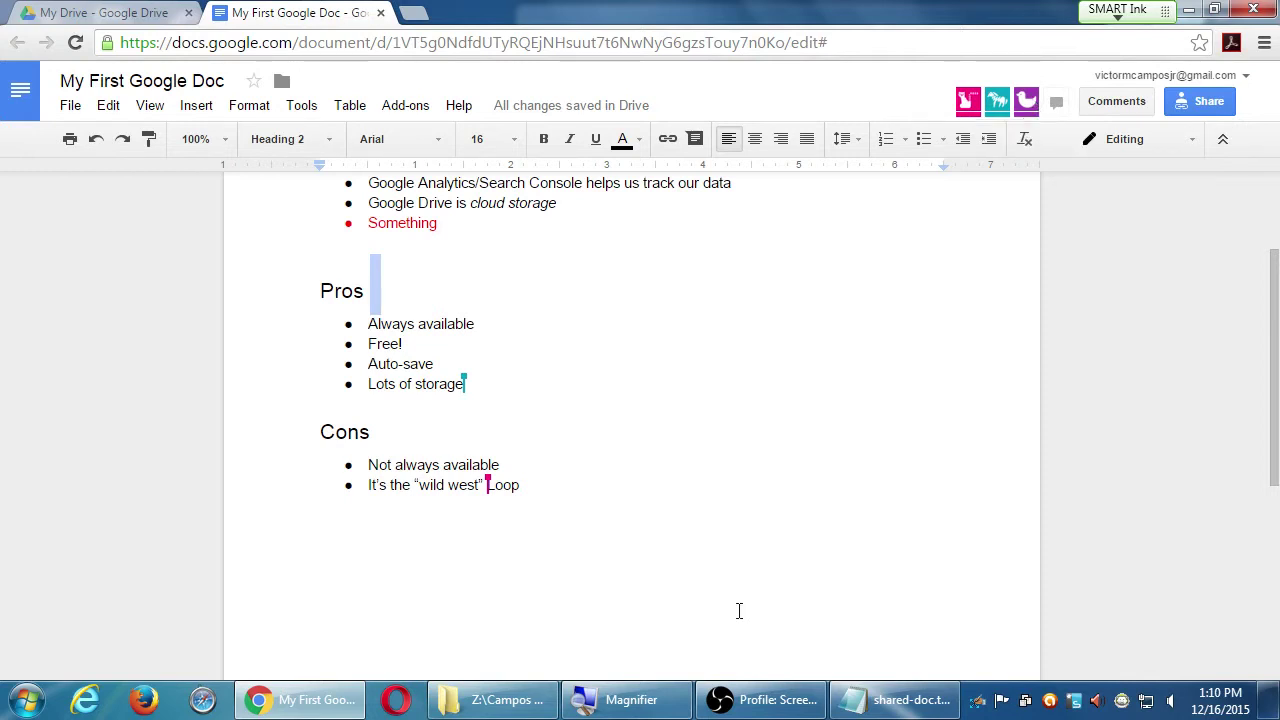
pyautogui.scroll(3, 615, 418)
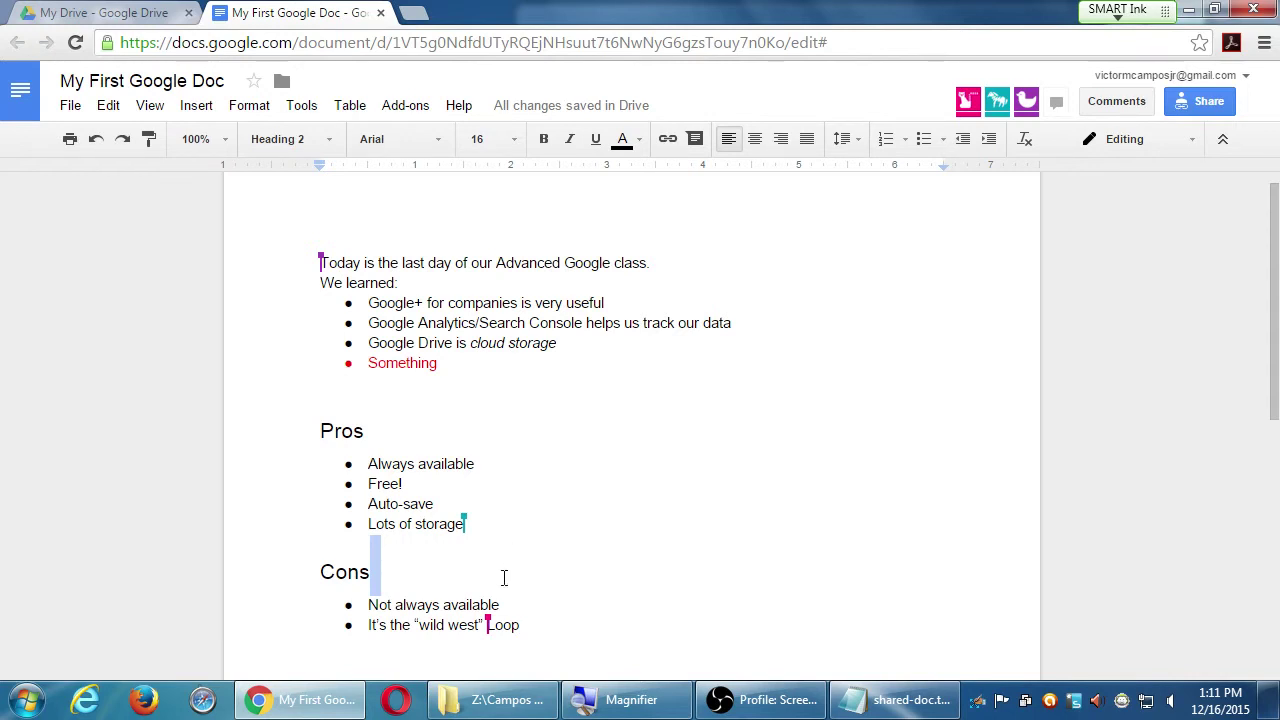
pyautogui.scroll(-1, 517, 594)
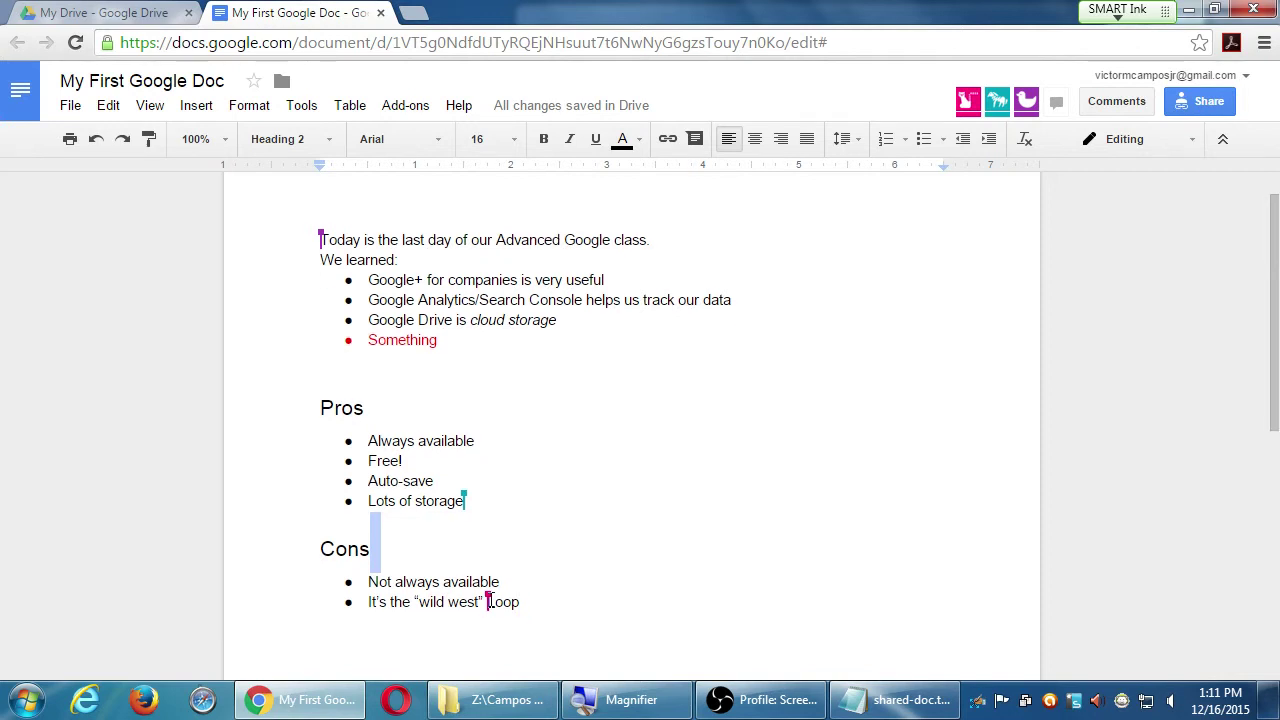
# - Delete "Loop" so the bullet reads "It's the 'wild west'" again
pyautogui.moveTo(486, 602); pyautogui.dragTo(565, 623)
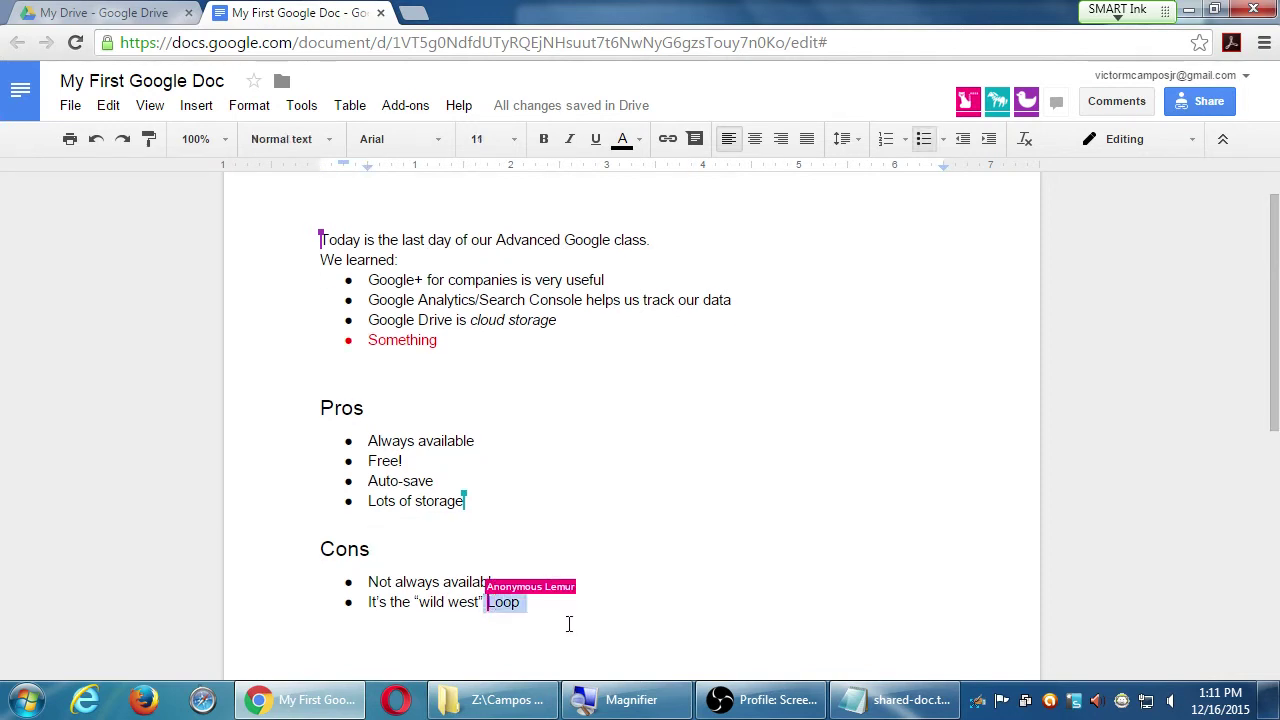
pyautogui.press('Return')
pyautogui.press('Return')
pyautogui.press('Return')
pyautogui.press('Return')
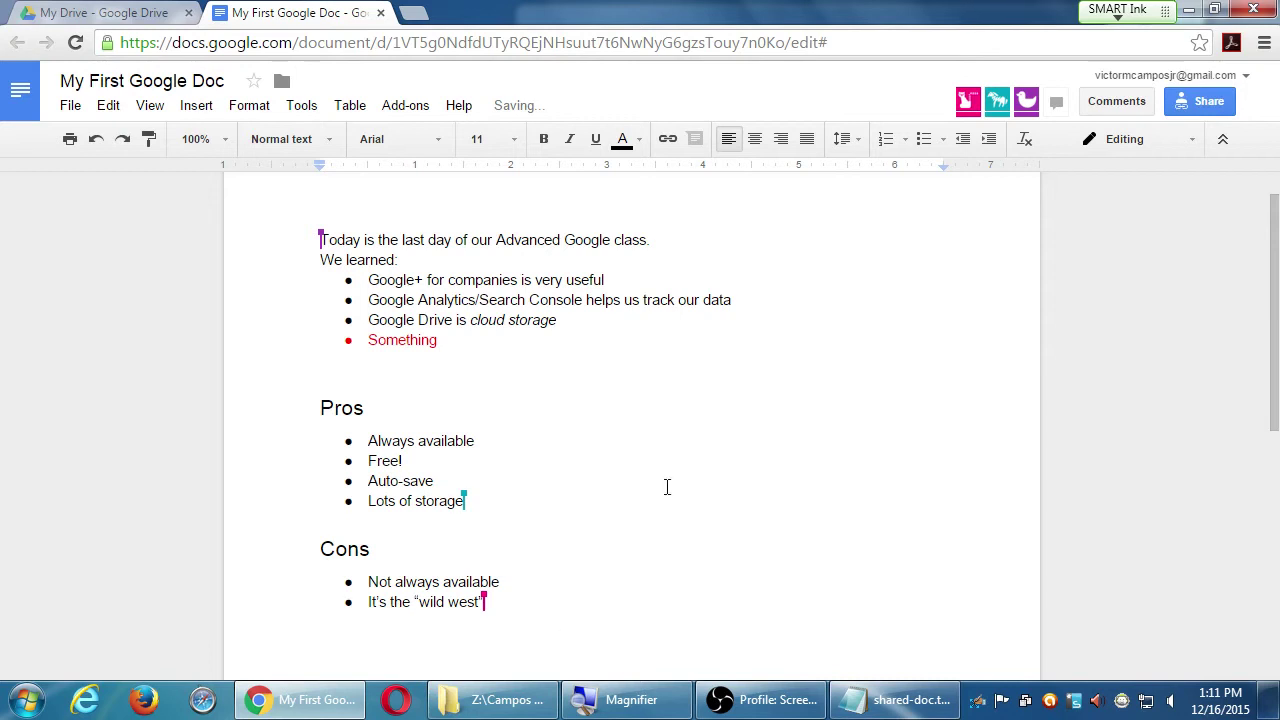
pyautogui.scroll(-4, 655, 470)
pyautogui.scroll(2, 645, 454)
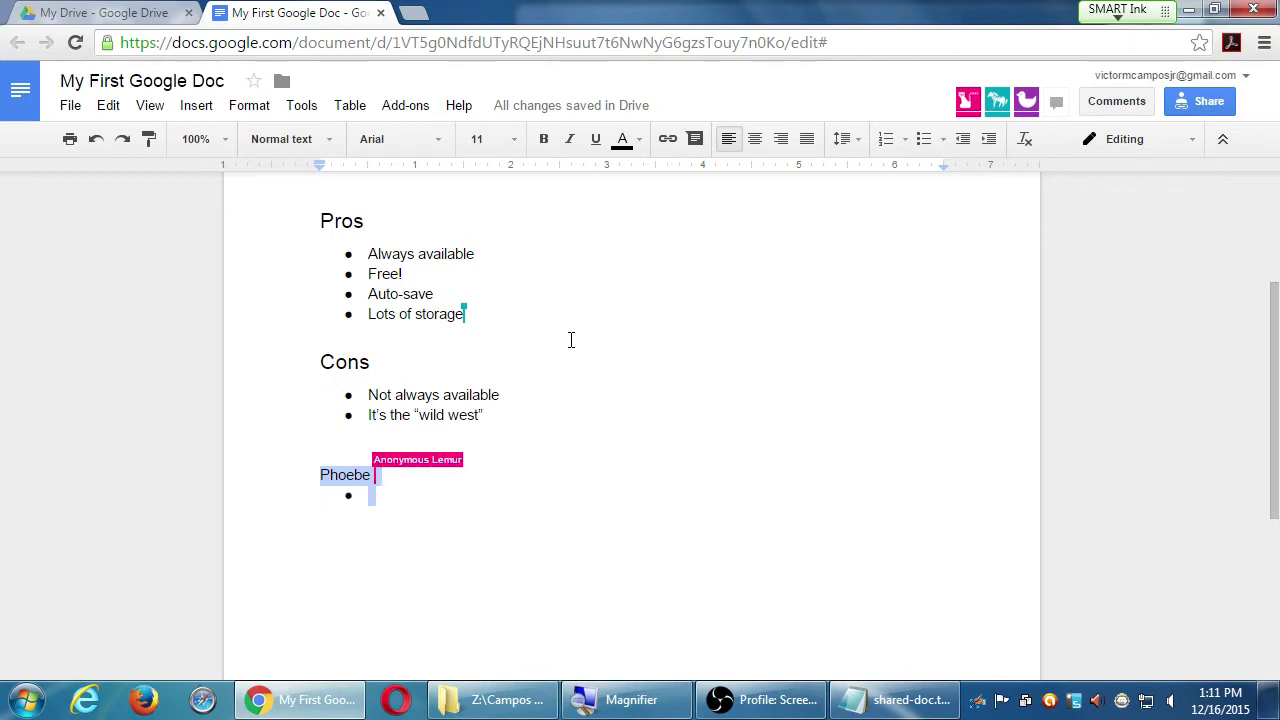
pyautogui.scroll(3, 571, 340)
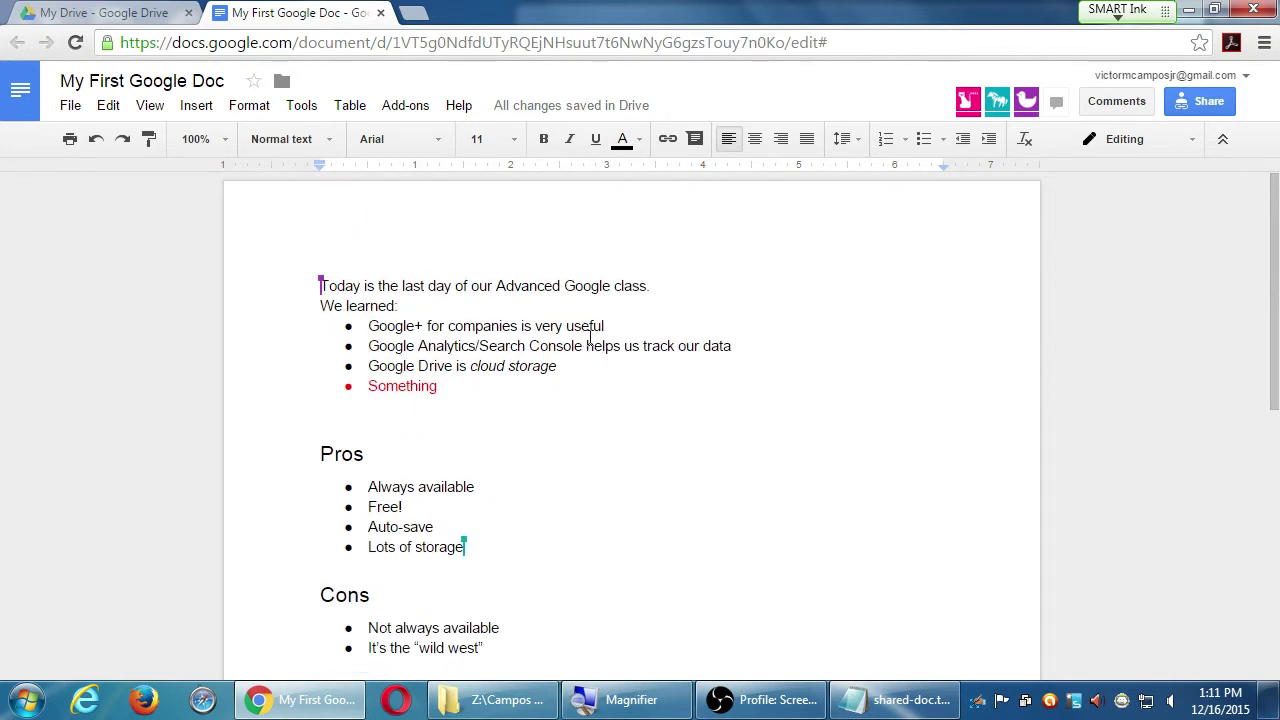
pyautogui.scroll(-2, 590, 340)
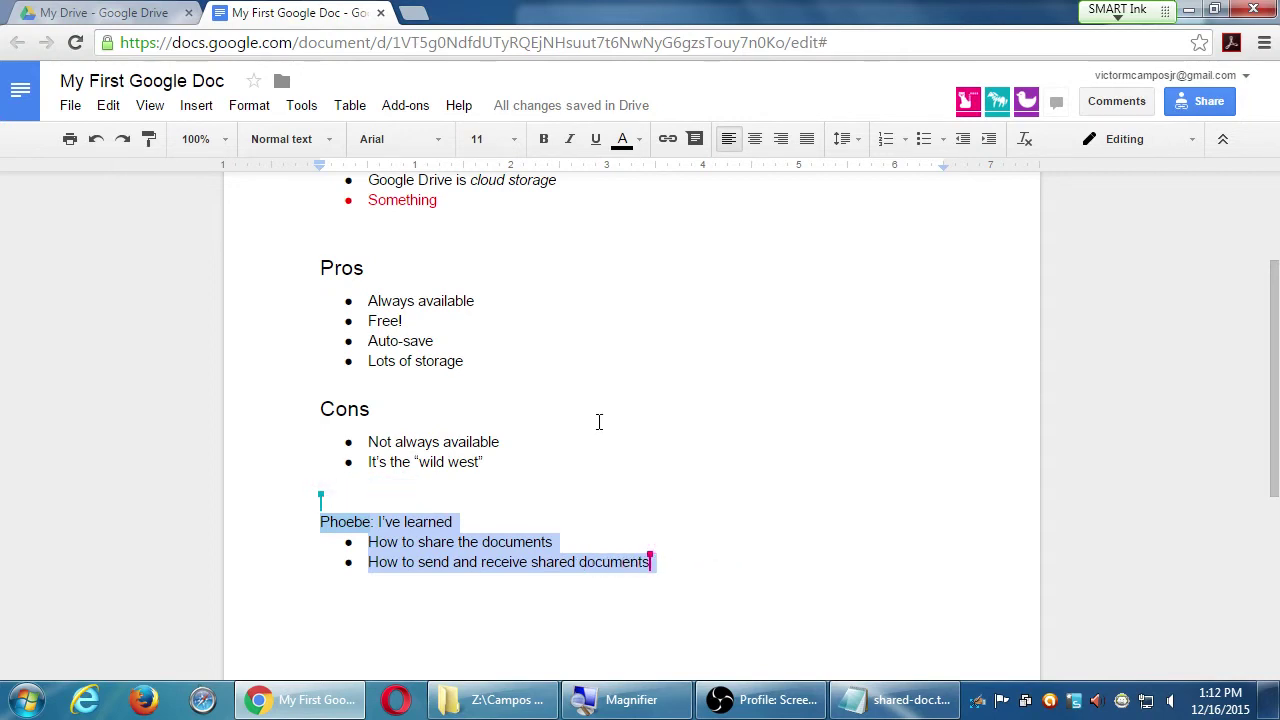
pyautogui.scroll(2, 597, 423)
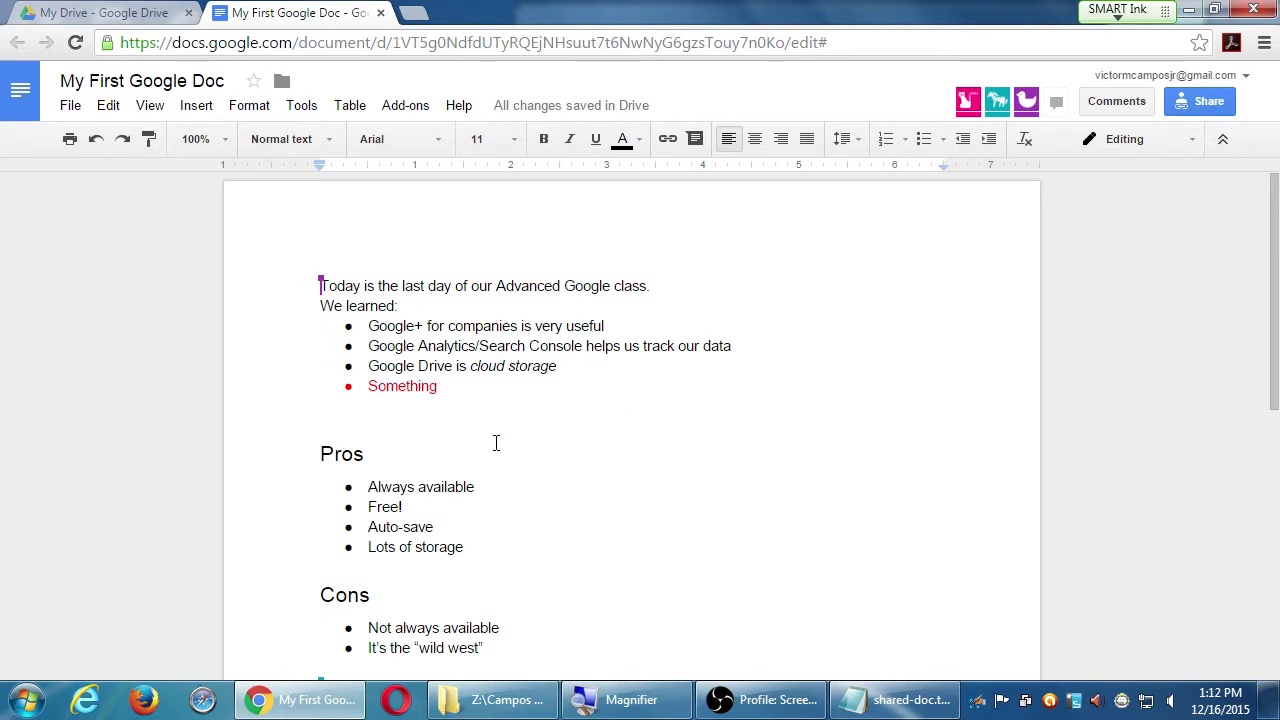
pyautogui.scroll(-2, 486, 425)
pyautogui.scroll(1, 486, 423)
pyautogui.click(475, 370)
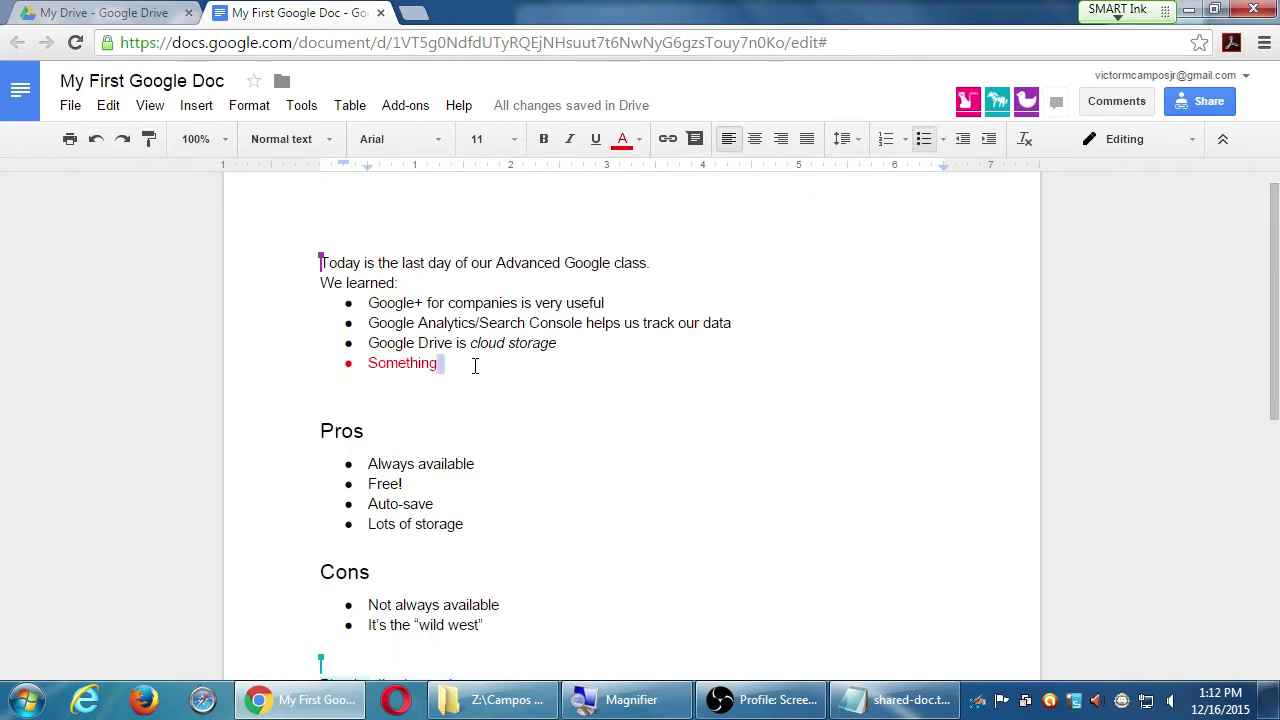
# - Replace Something in the red bullet with 'Collaborative!' and check the editing mode choices
pyautogui.doubleClick(477, 366)
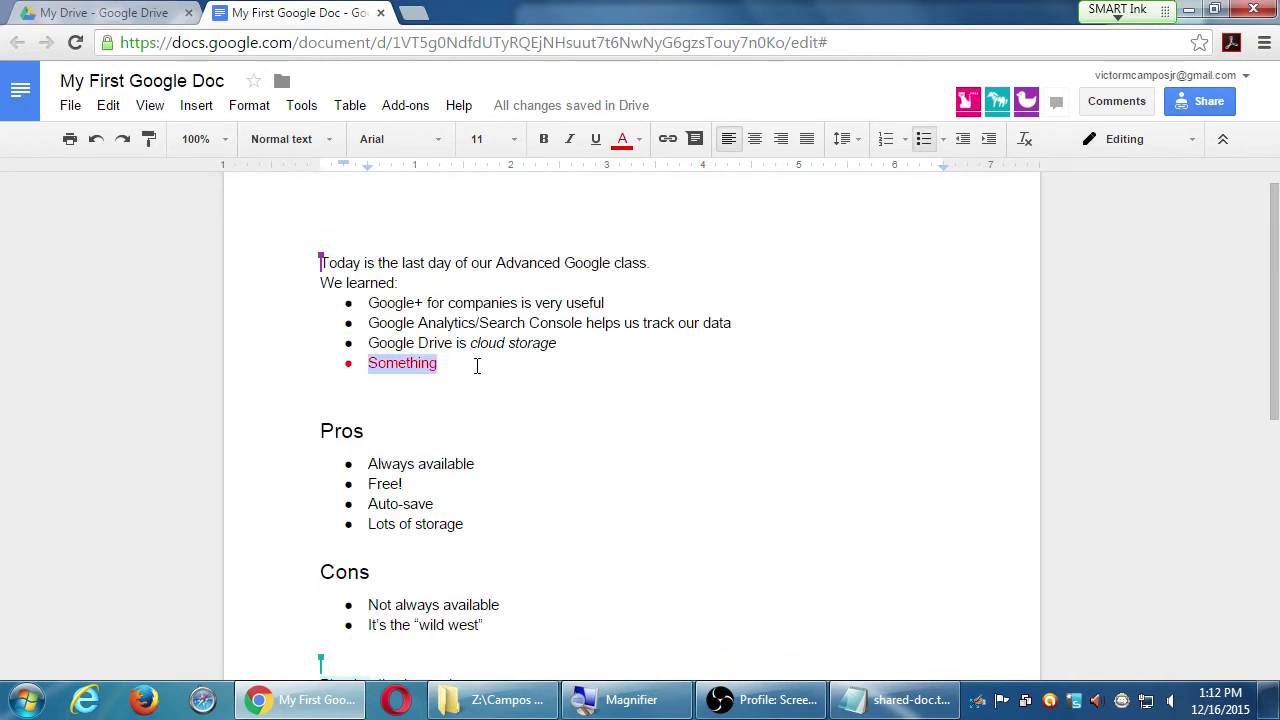
pyautogui.write('Colla')
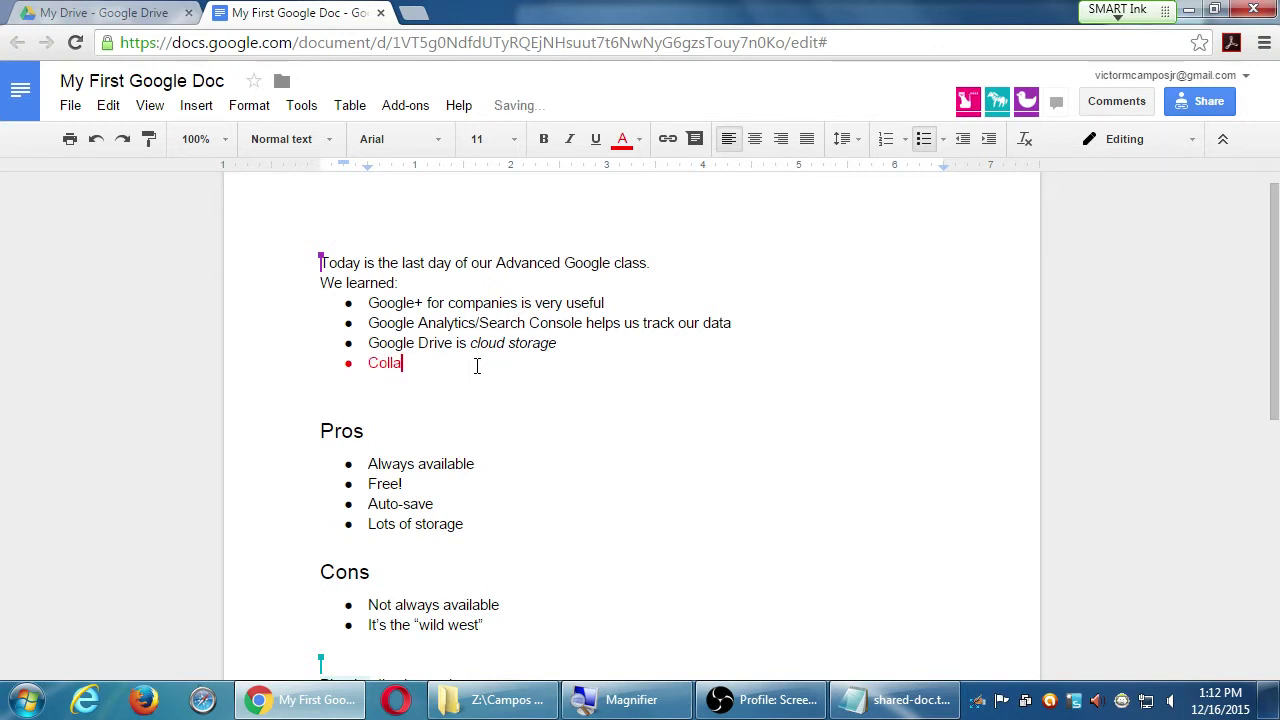
pyautogui.write('borative!')
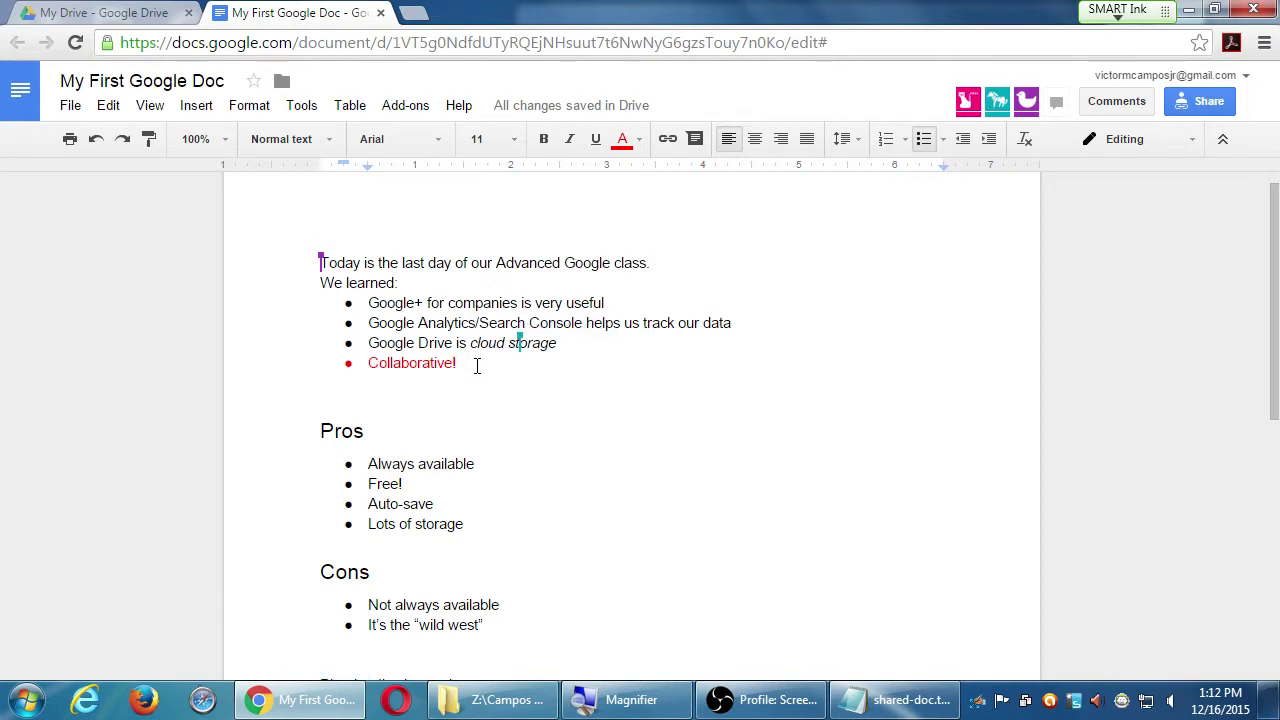
pyautogui.click(1193, 143)
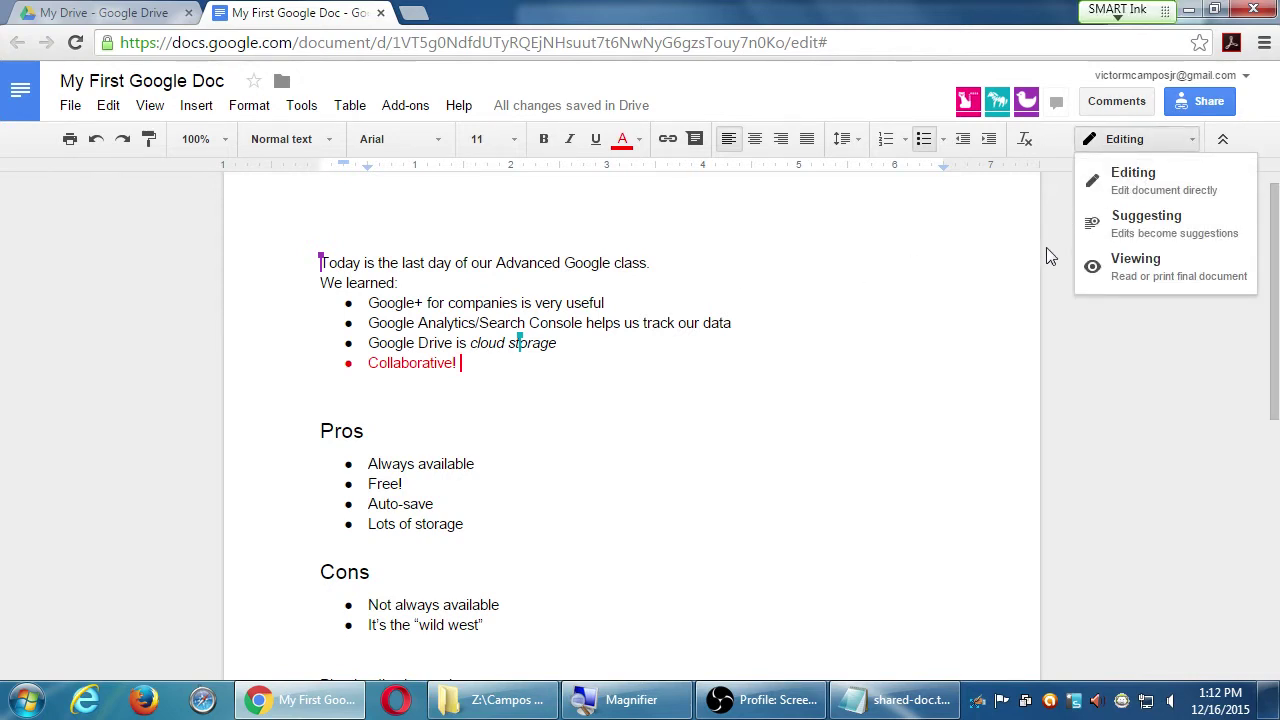
pyautogui.click(1052, 257)
# - Toggle compact mode off and back on, then open the File menu
pyautogui.click(1222, 140)
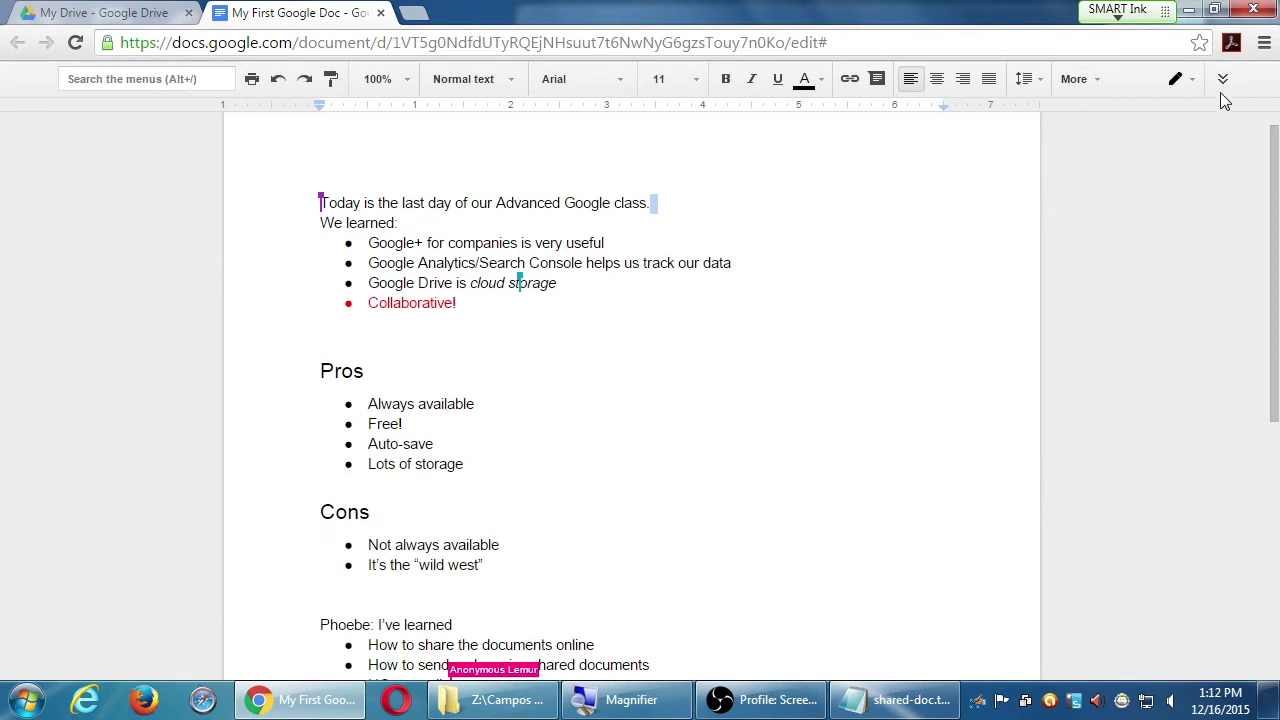
pyautogui.click(1223, 82)
pyautogui.click(71, 108)
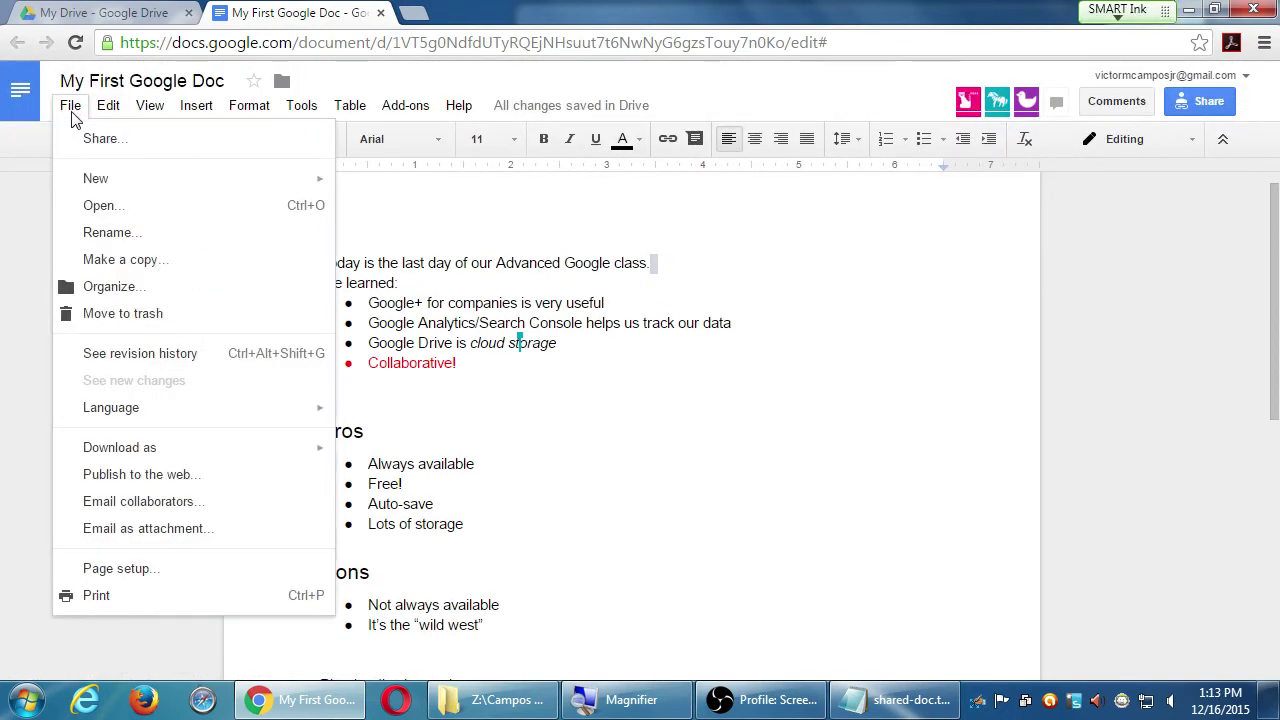
# - Open the document's revision history from the File menu
pyautogui.click(146, 354)
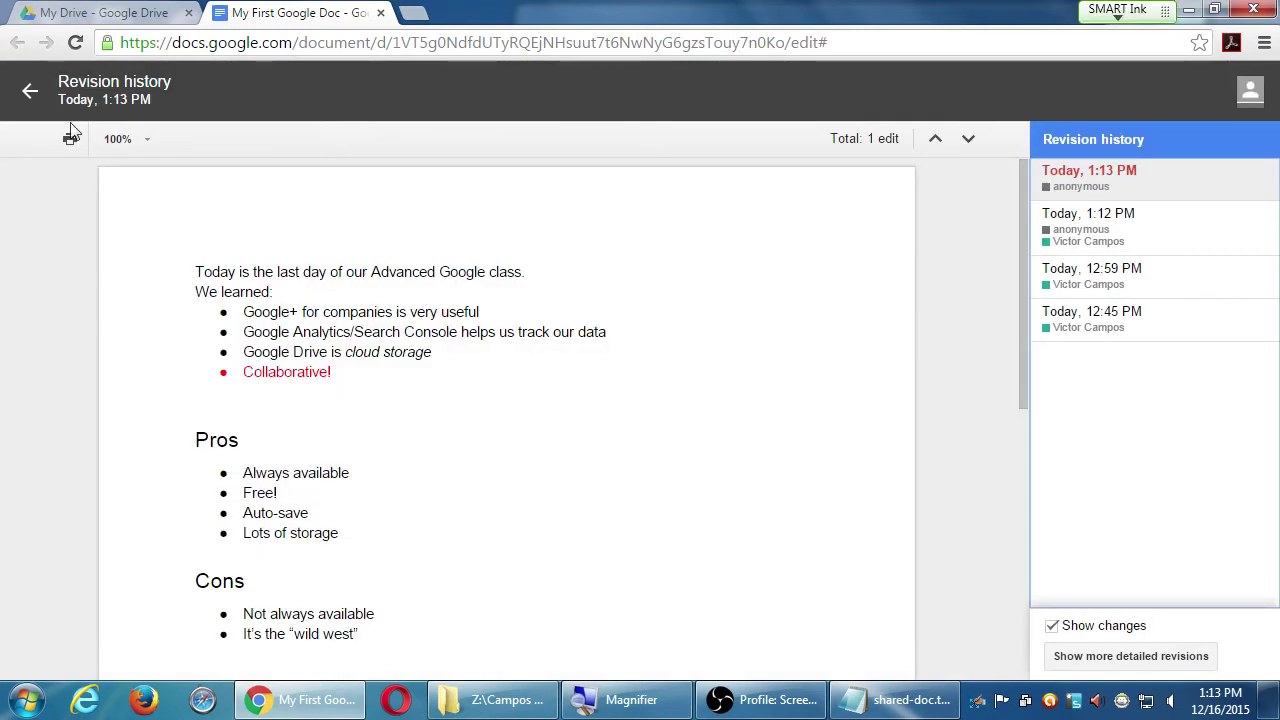
pyautogui.click(31, 94)
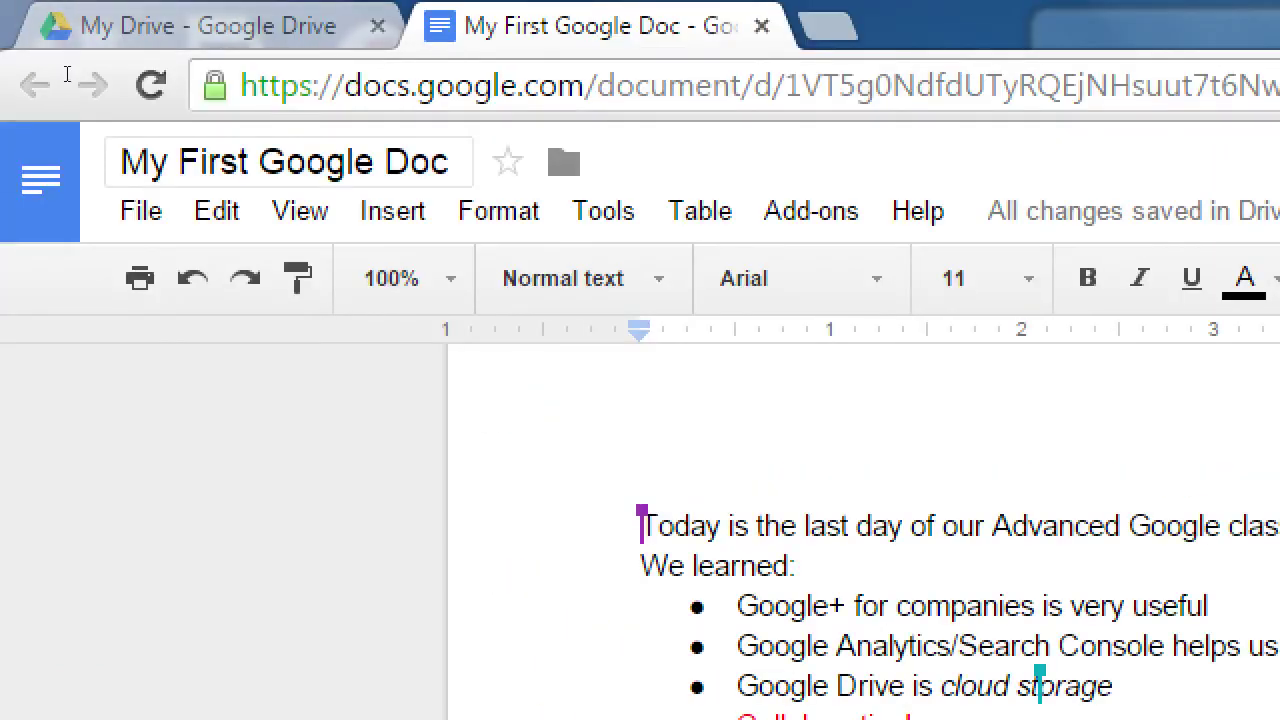
pyautogui.click(141, 211)
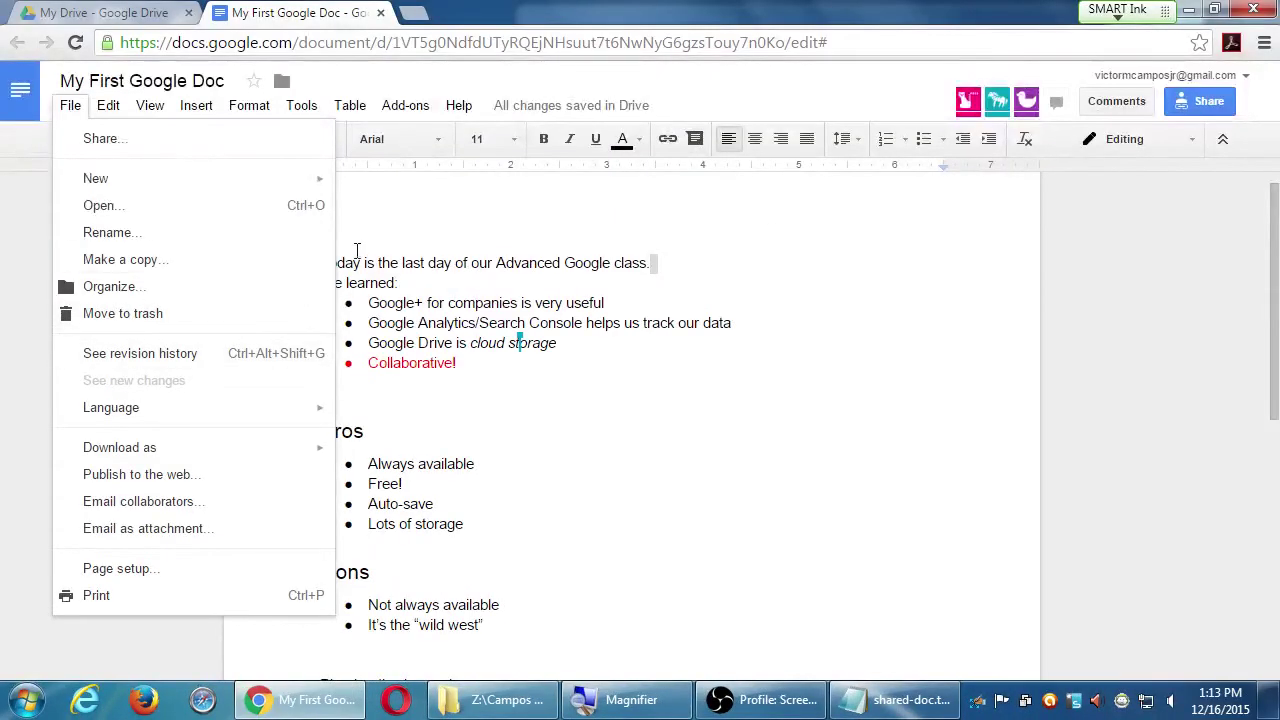
pyautogui.click(702, 66)
pyautogui.click(73, 108)
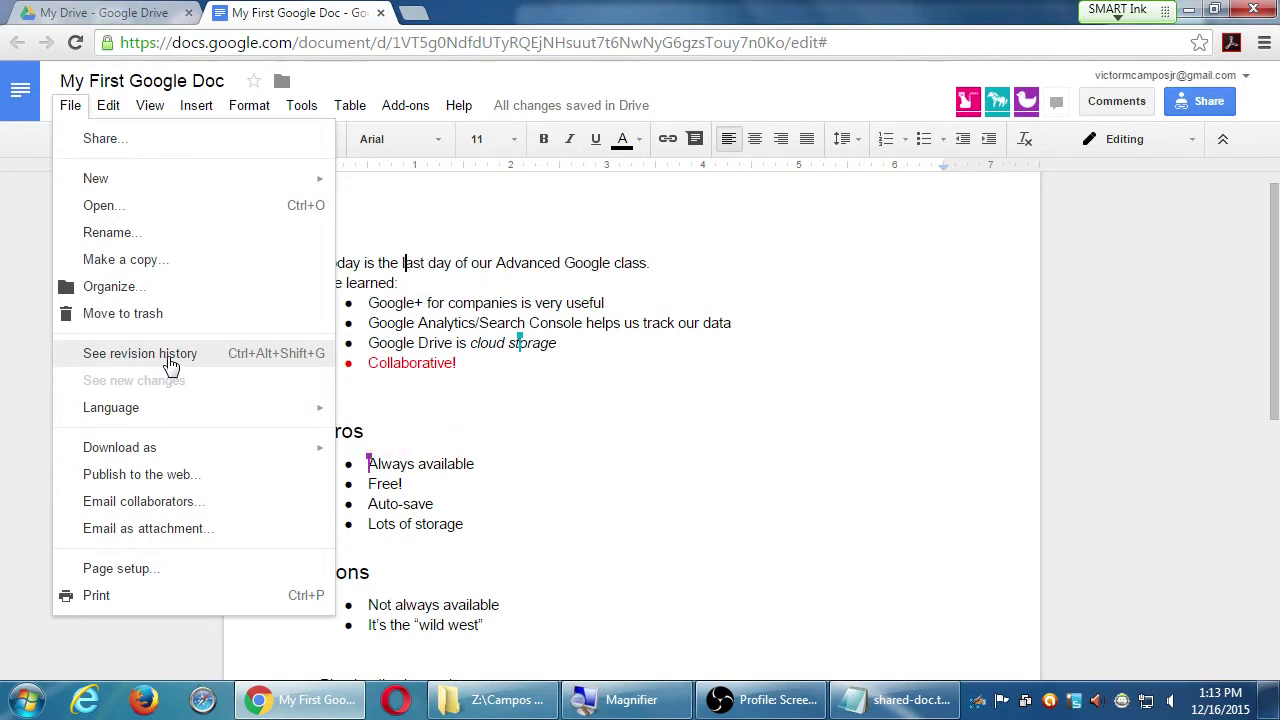
pyautogui.click(172, 360)
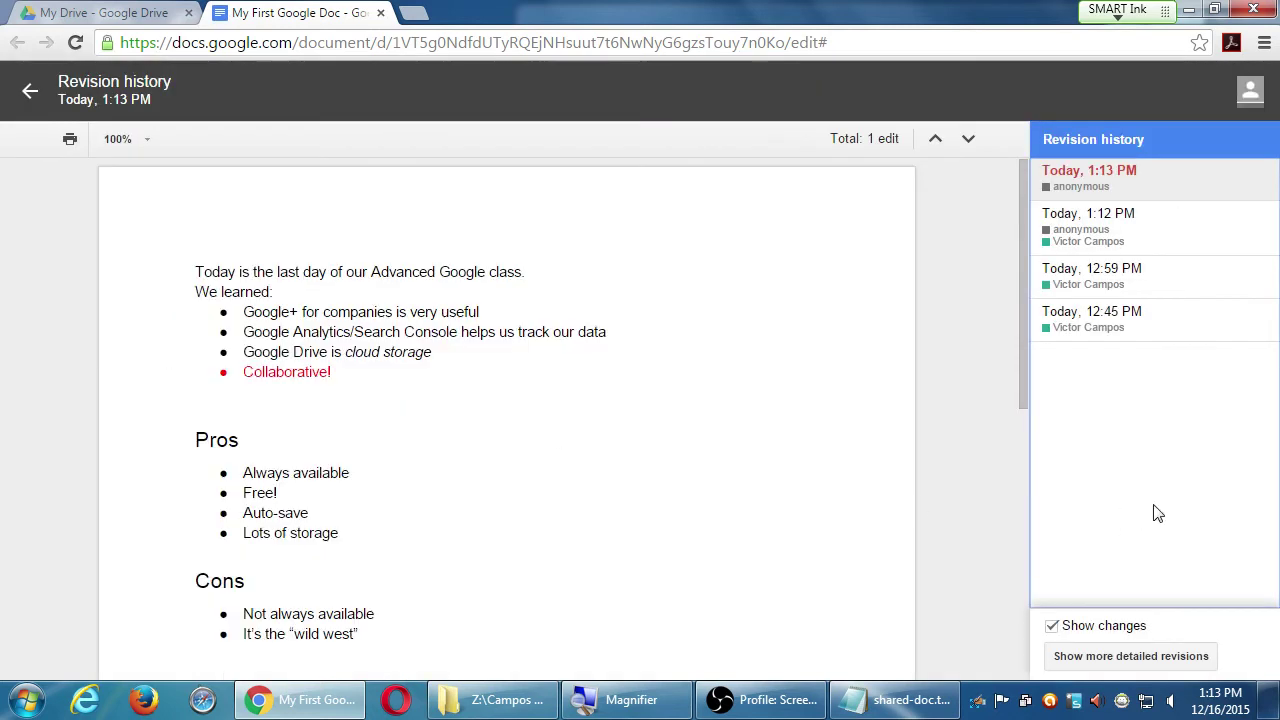
# - Step through the 12:45, 12:59, 1:12 and 1:13 PM revisions
pyautogui.click(1158, 322)
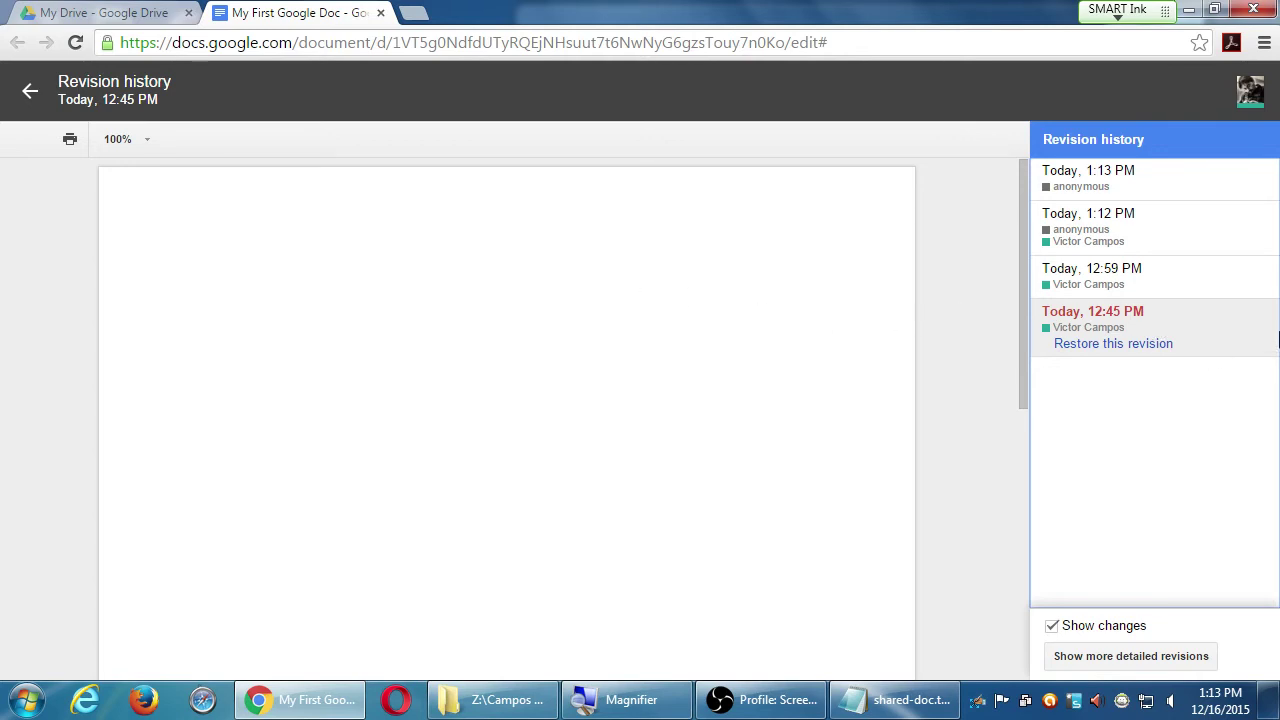
pyautogui.click(1201, 286)
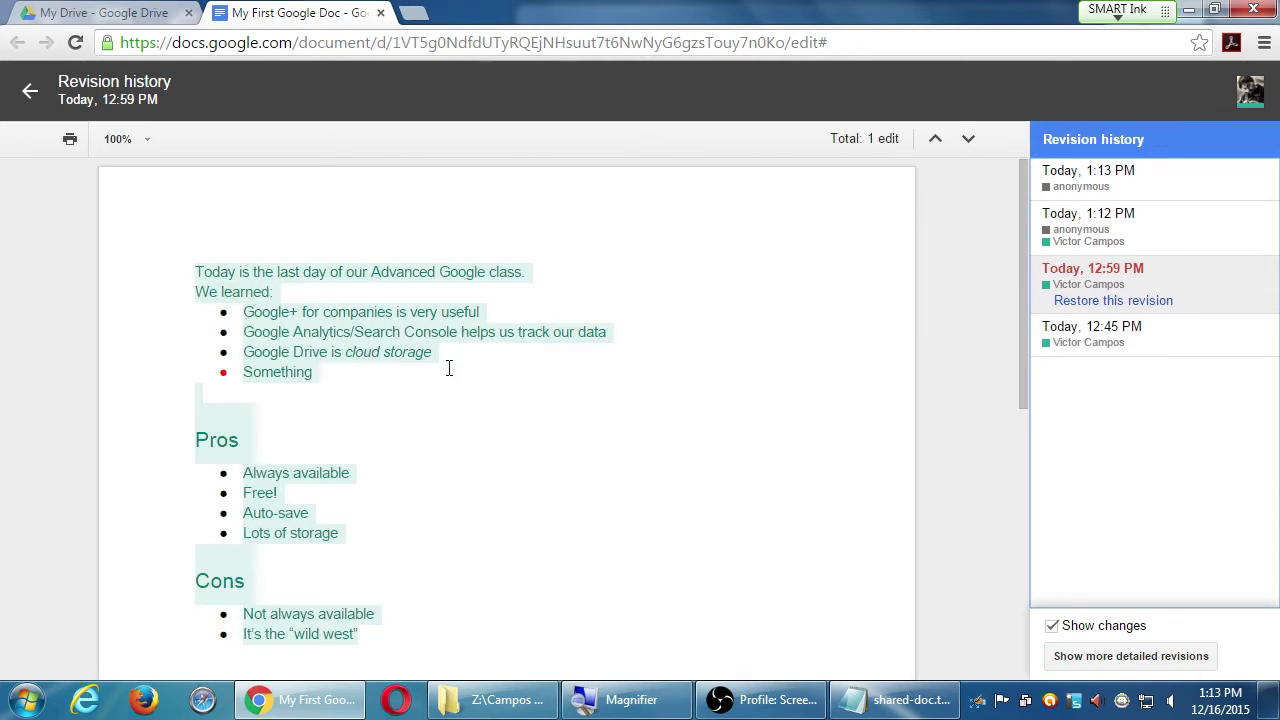
pyautogui.click(1200, 231)
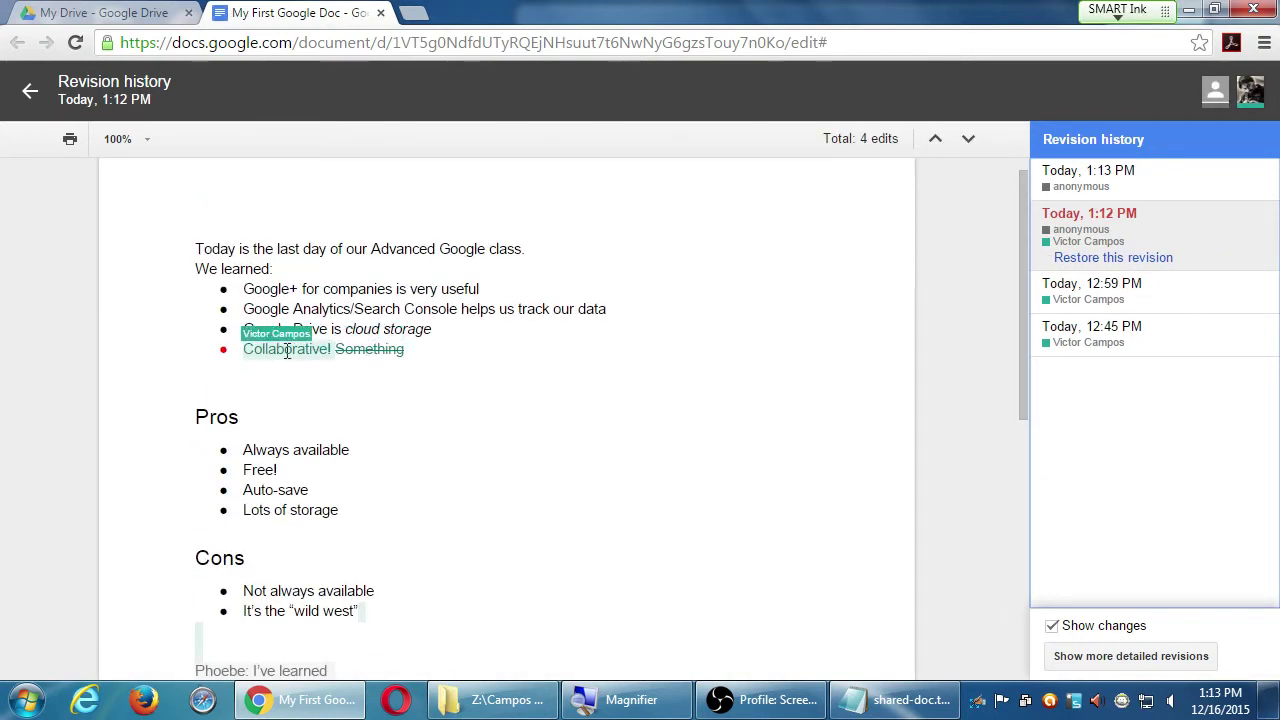
pyautogui.scroll(-1, 504, 554)
pyautogui.scroll(1, 504, 554)
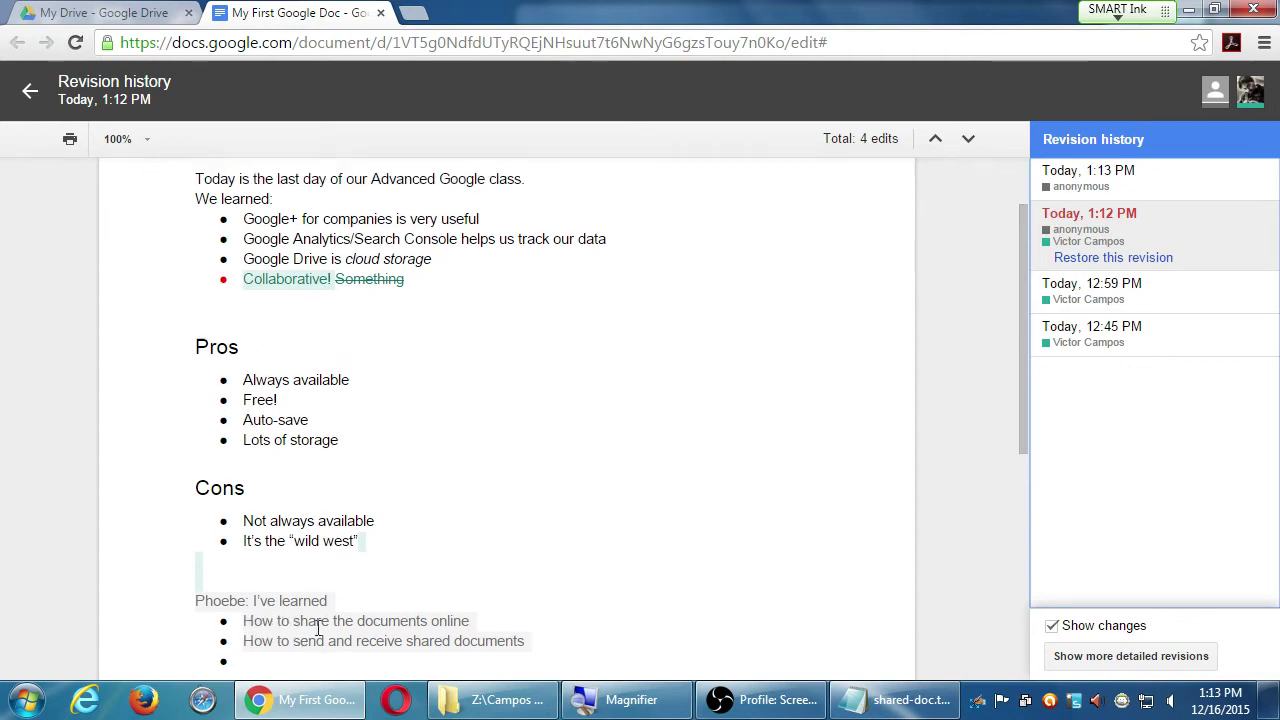
pyautogui.click(1151, 176)
pyautogui.scroll(-3, 651, 491)
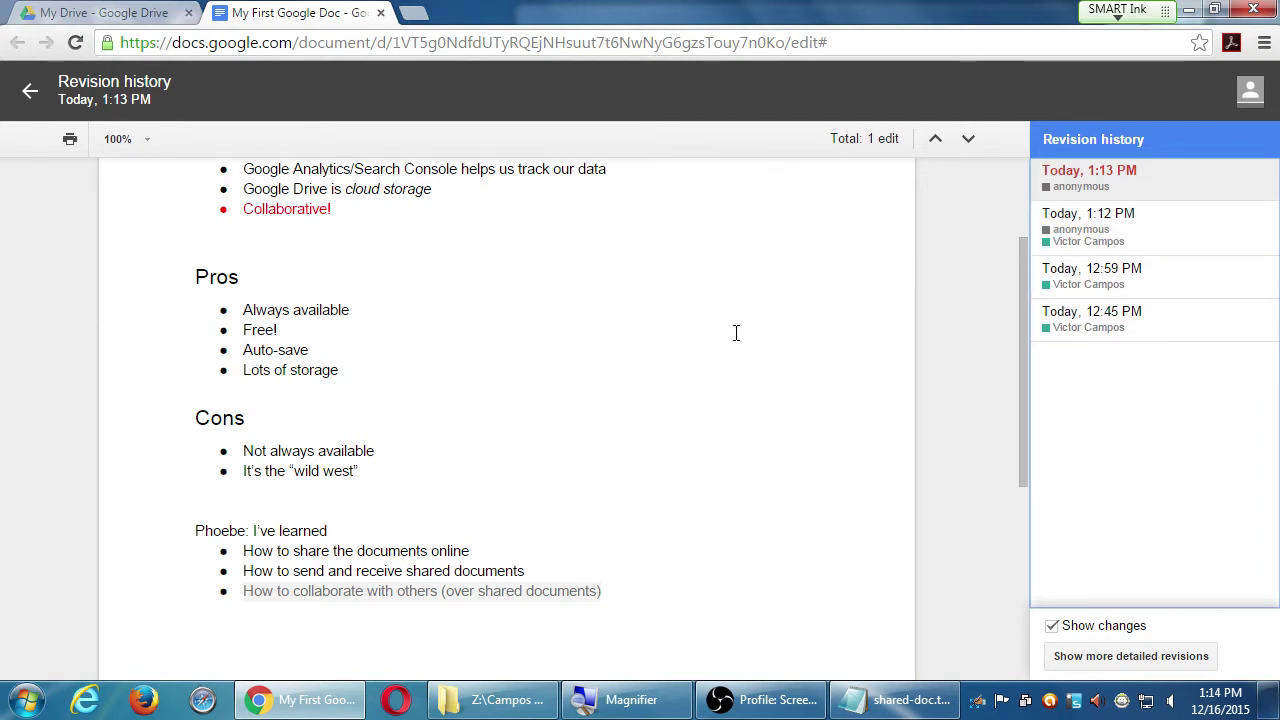
# - Reopen revision history and view the Today, 1:12 PM version
pyautogui.click(31, 95)
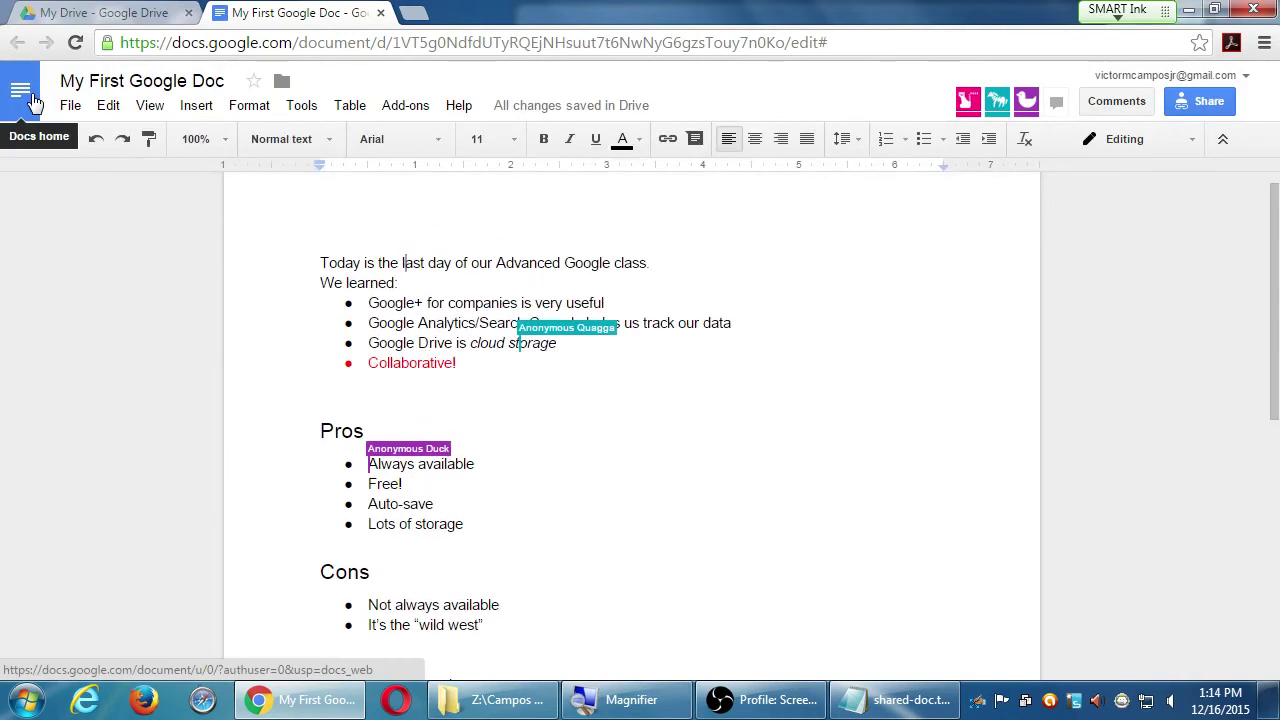
pyautogui.click(72, 106)
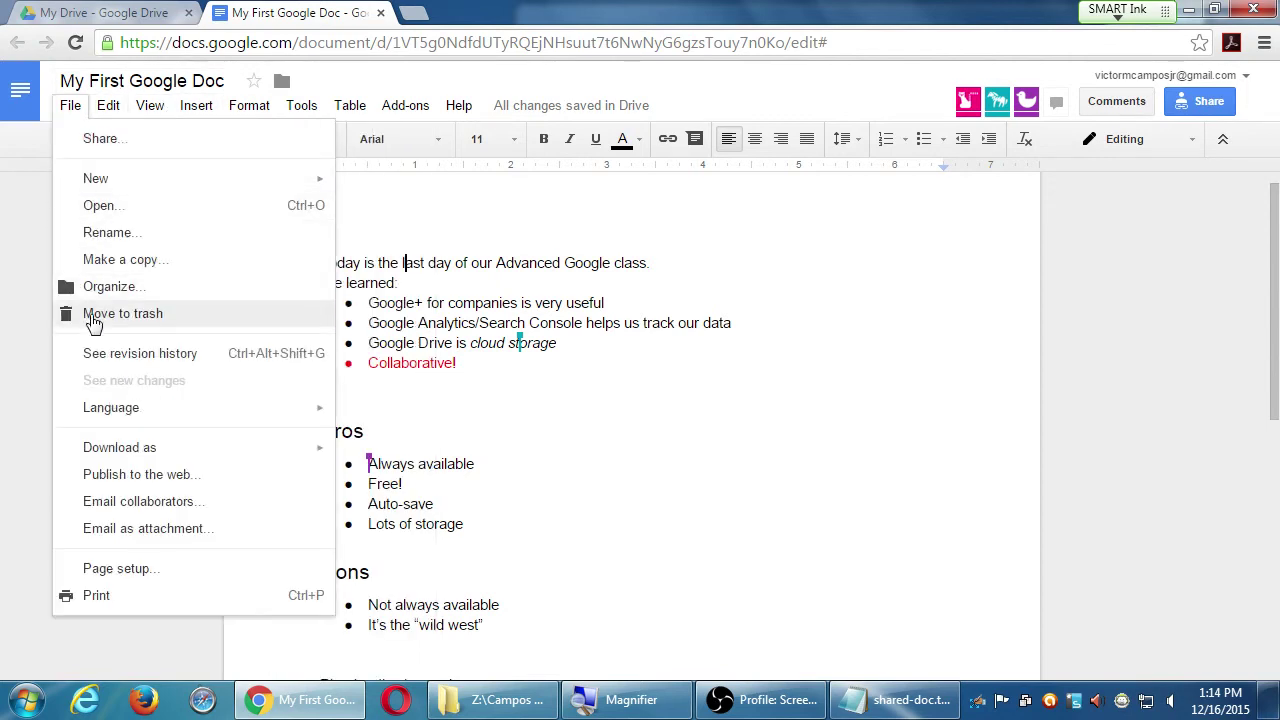
pyautogui.click(120, 356)
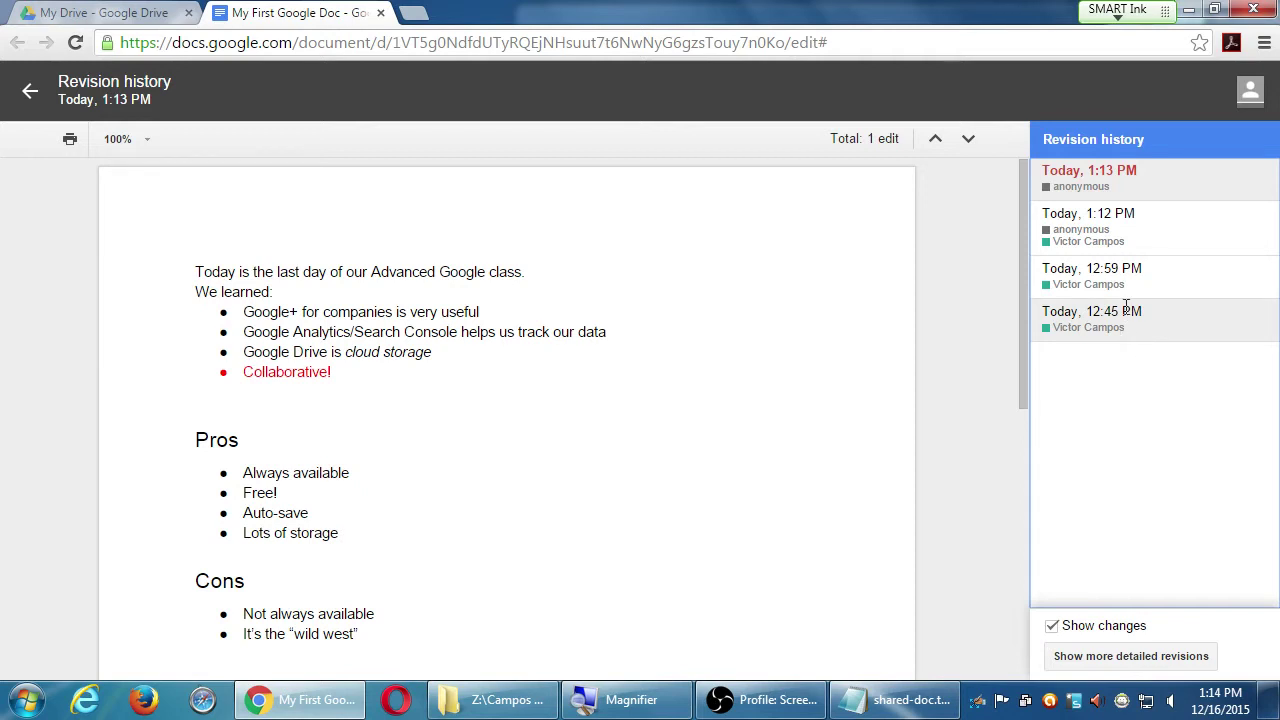
pyautogui.click(1131, 240)
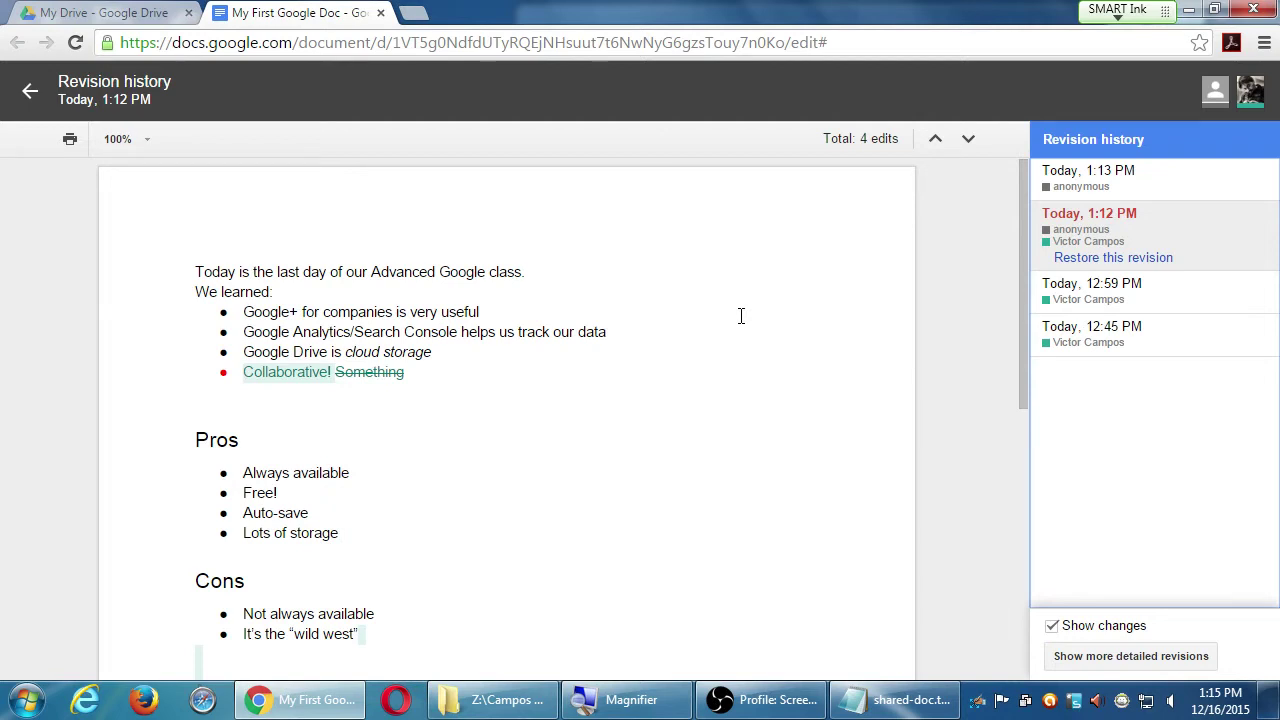
# - Exit revision history and place the caret before 'Today' on the first line
pyautogui.click(30, 90)
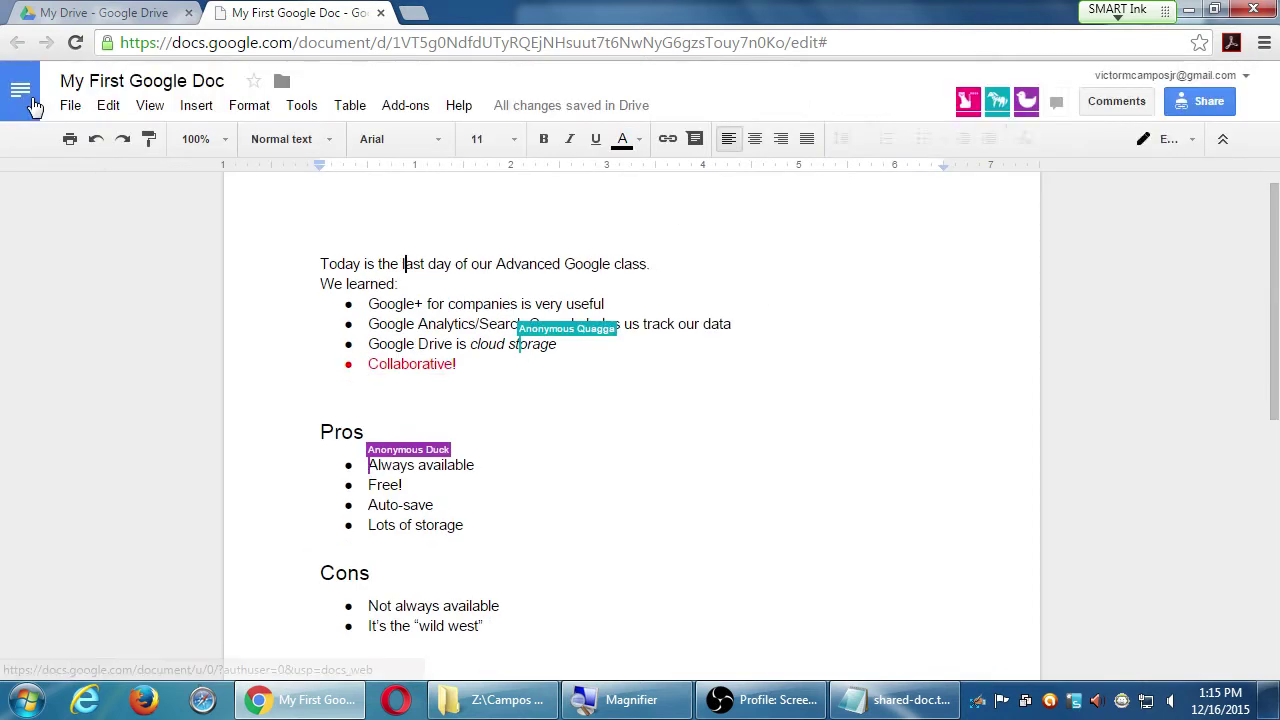
pyautogui.scroll(-3, 863, 357)
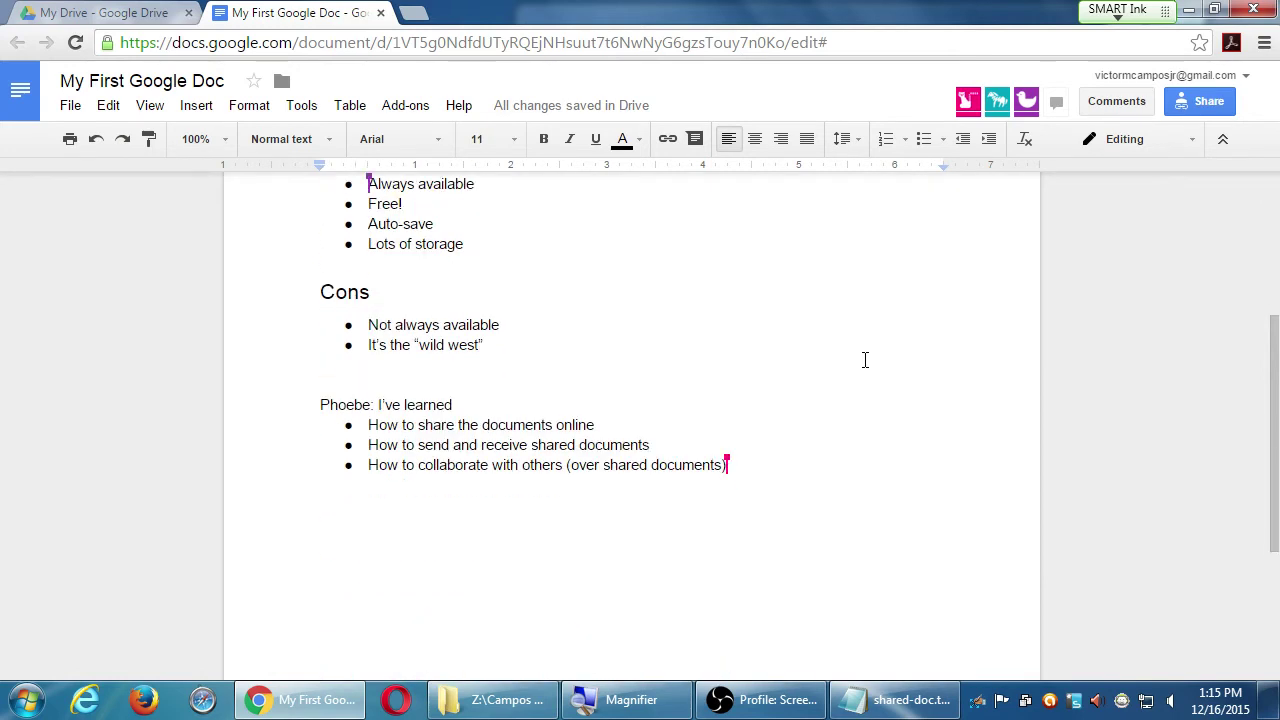
pyautogui.scroll(1, 865, 360)
pyautogui.scroll(3, 865, 360)
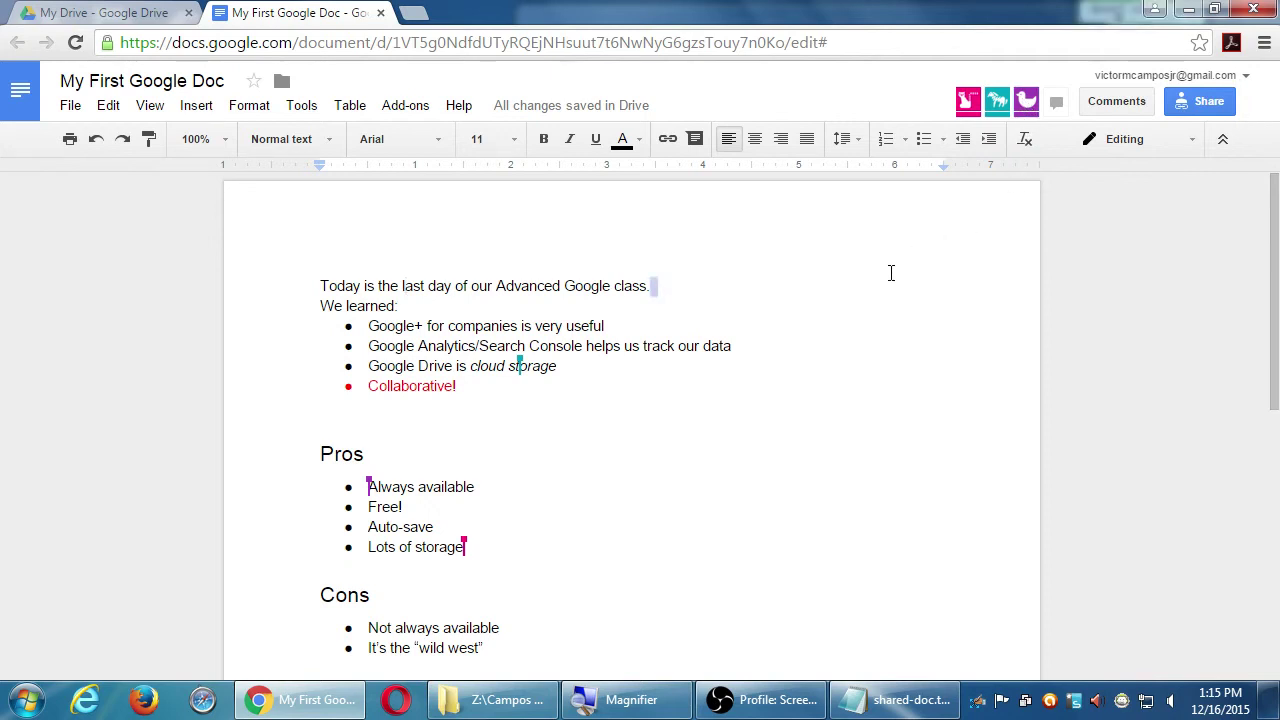
pyautogui.click(321, 286)
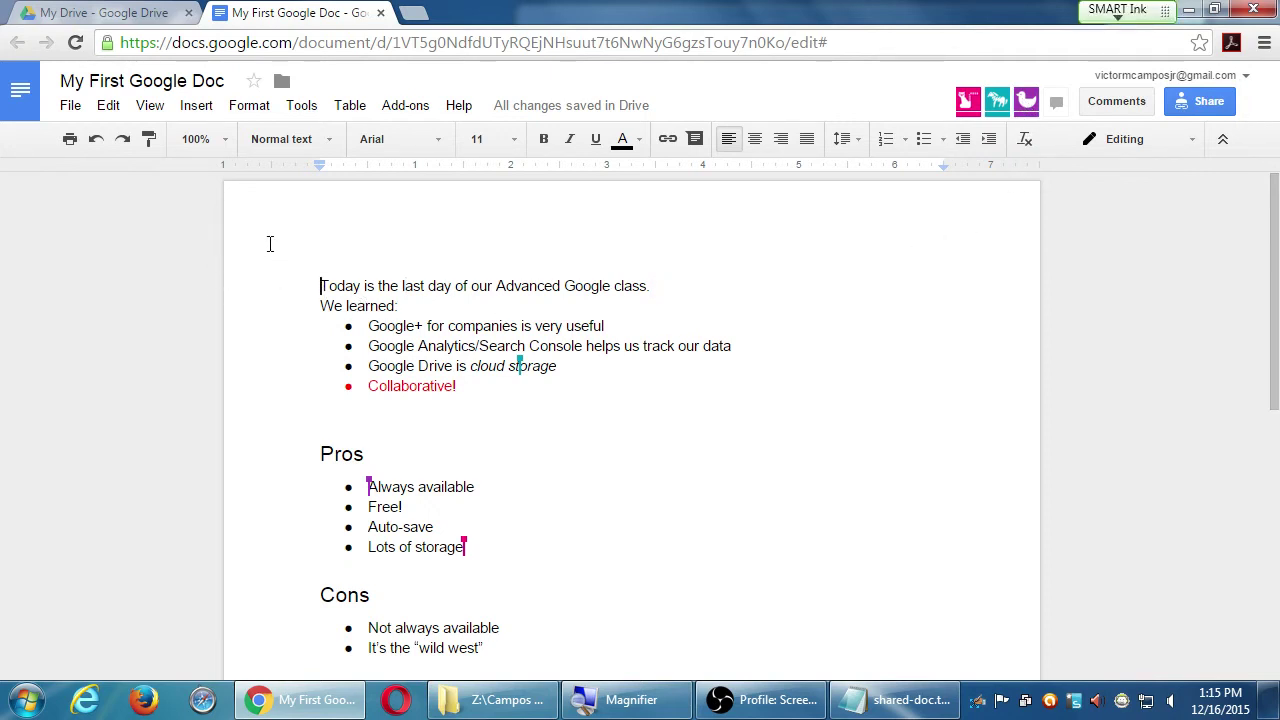
pyautogui.click(1186, 105)
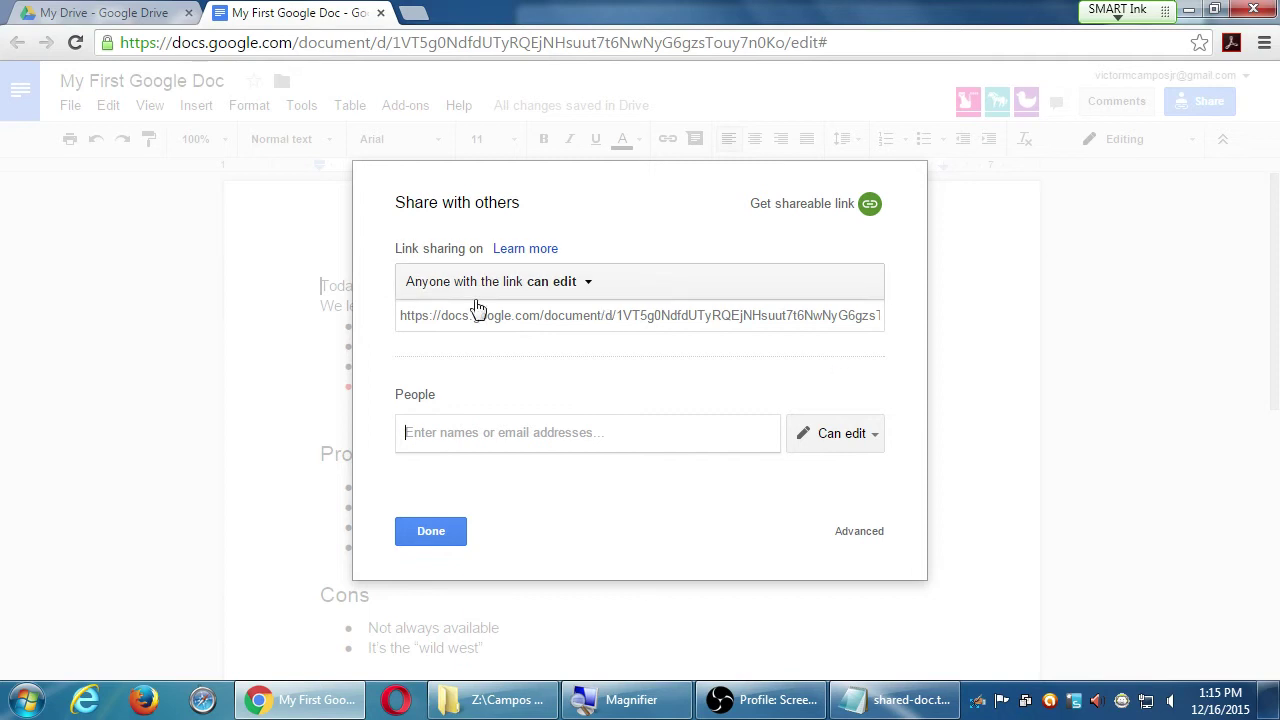
pyautogui.click(548, 290)
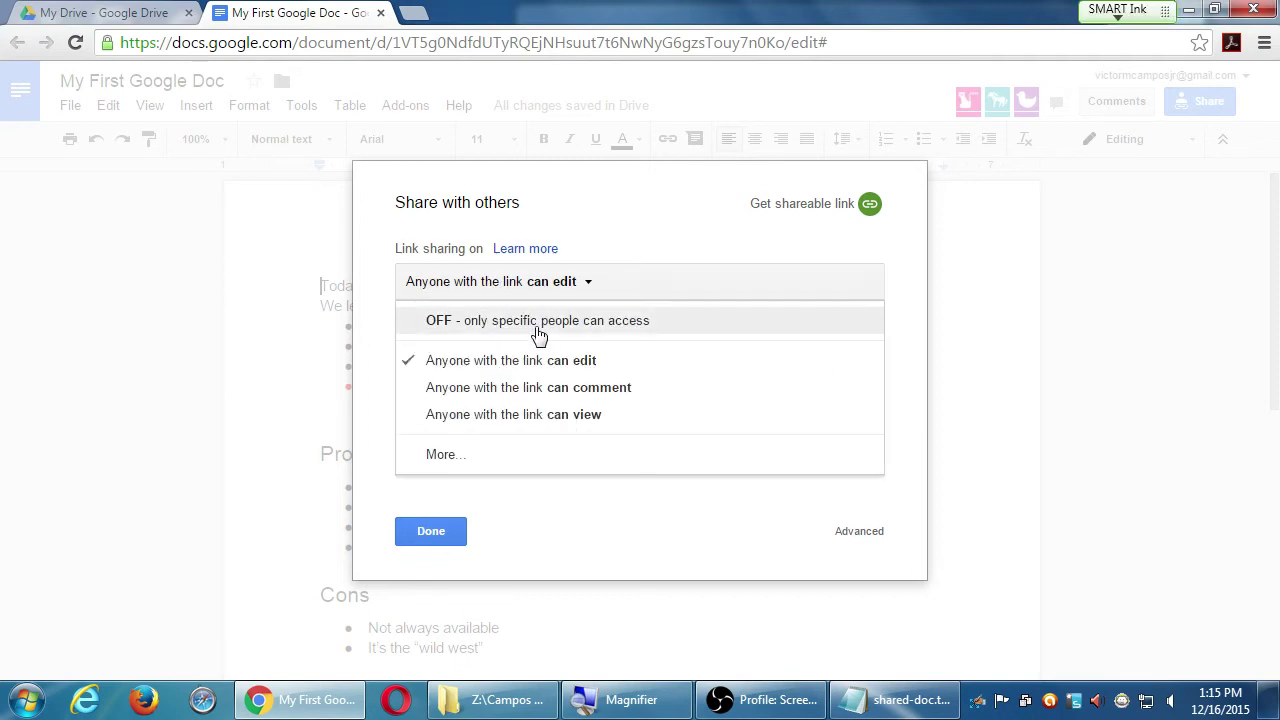
pyautogui.click(535, 322)
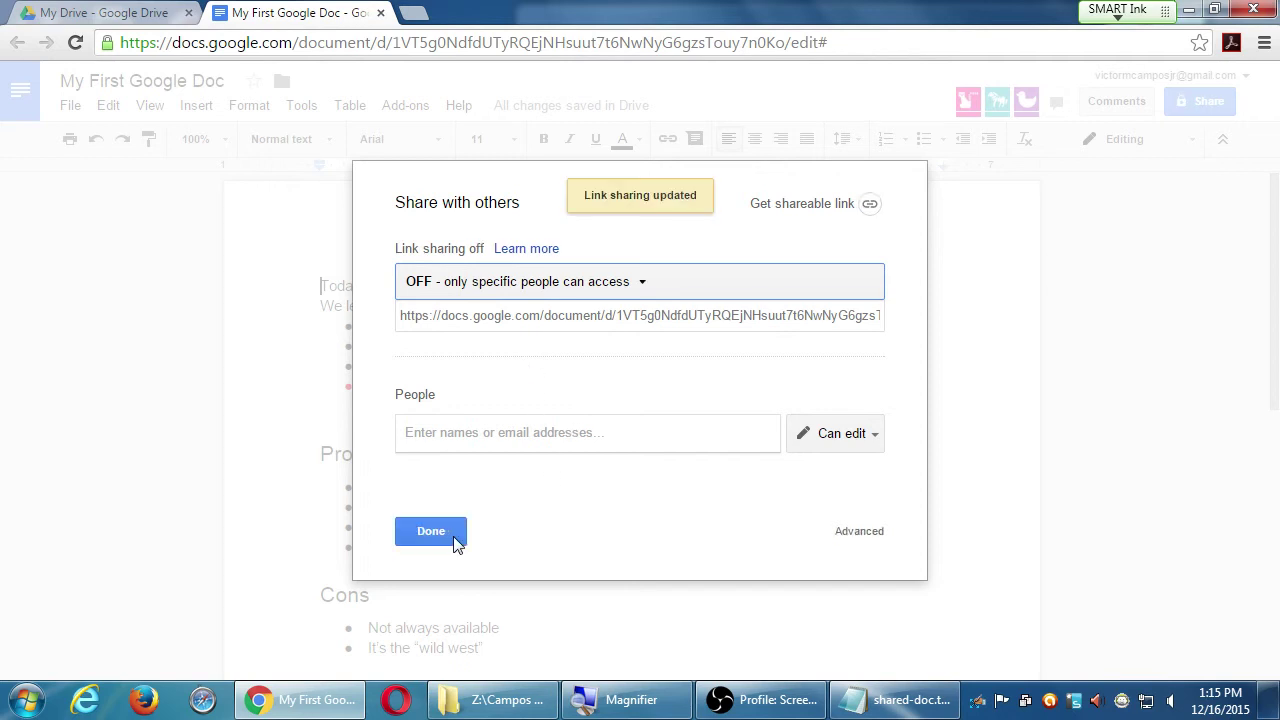
pyautogui.click(440, 537)
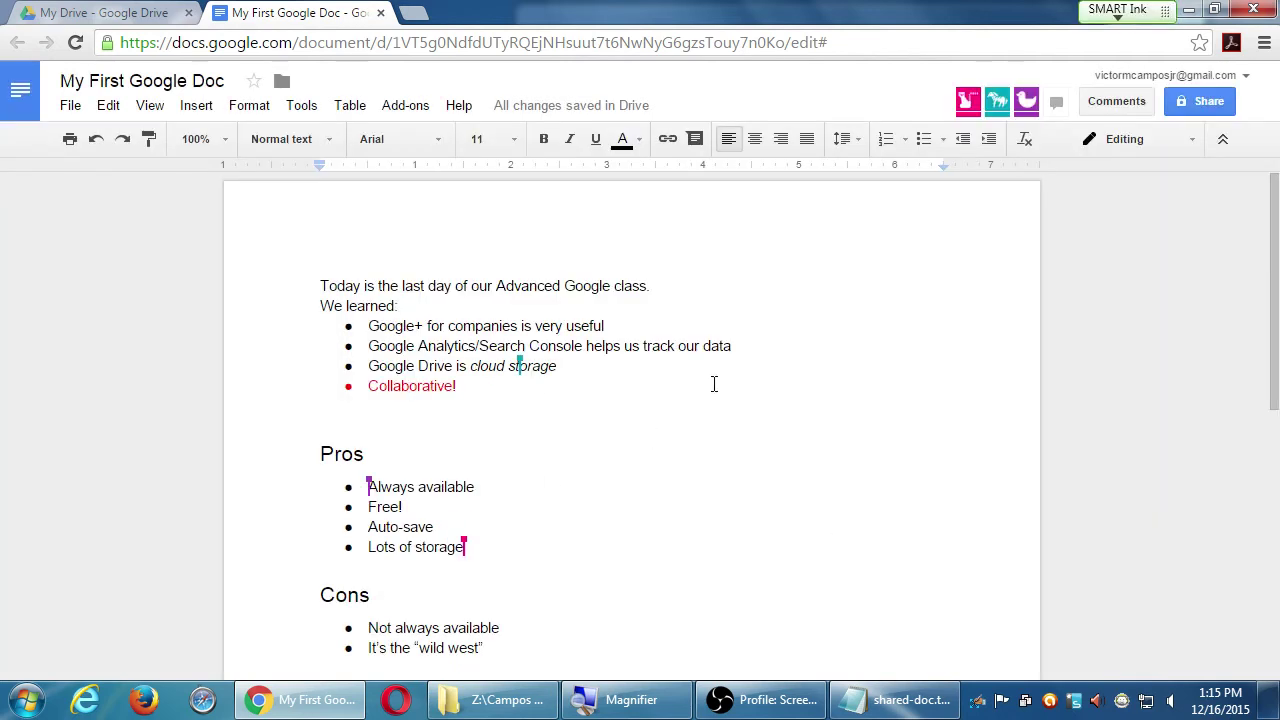
pyautogui.click(668, 408)
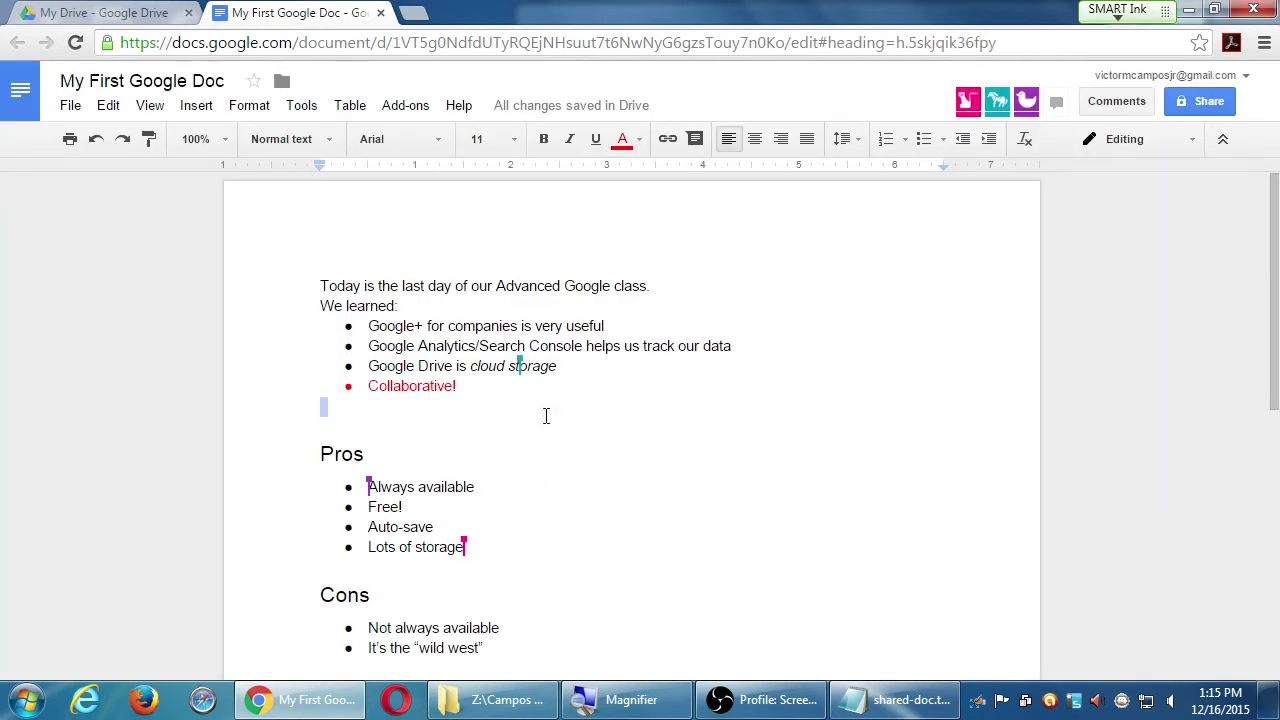
pyautogui.scroll(-2, 518, 554)
pyautogui.scroll(-2, 518, 554)
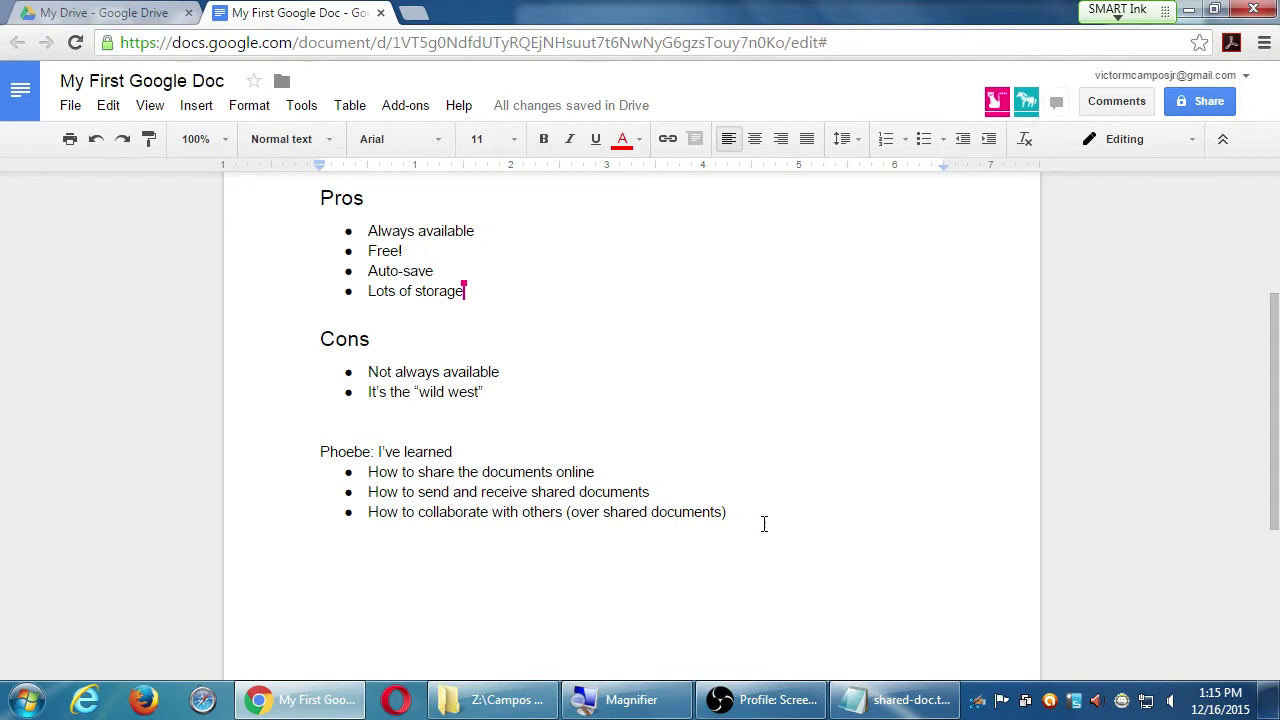
pyautogui.scroll(4, 760, 517)
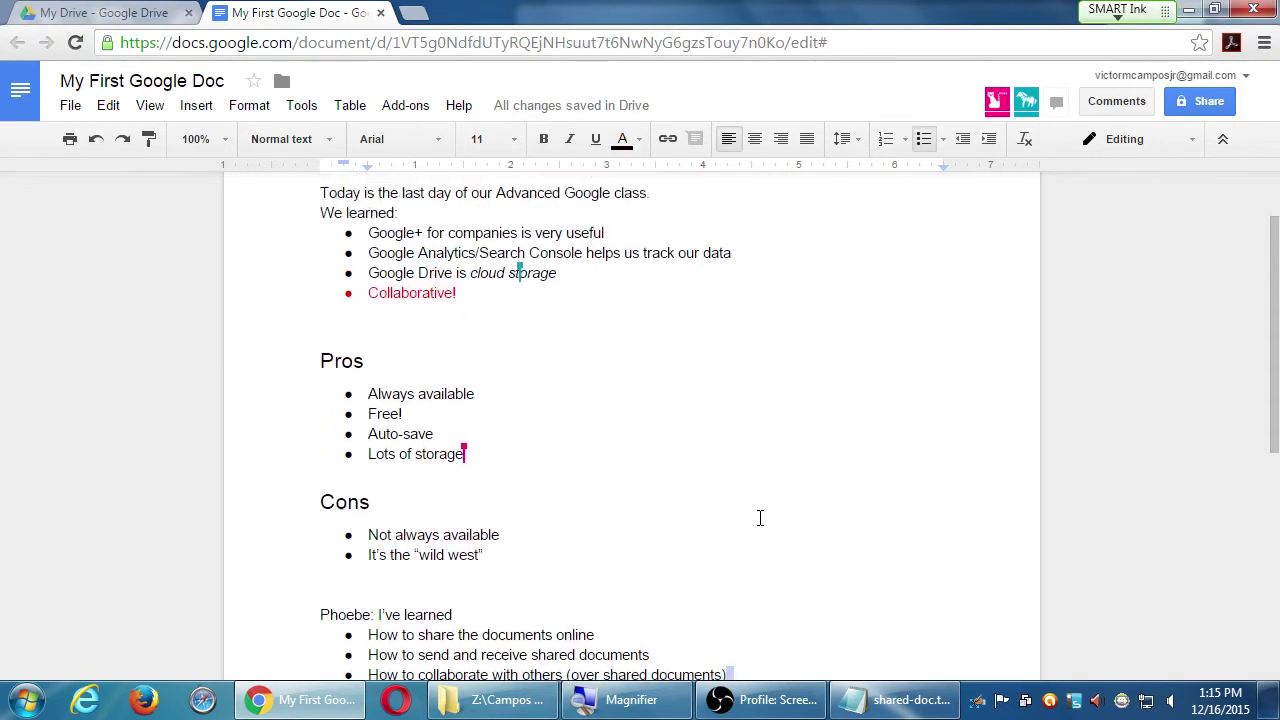
pyautogui.scroll(-5, 760, 517)
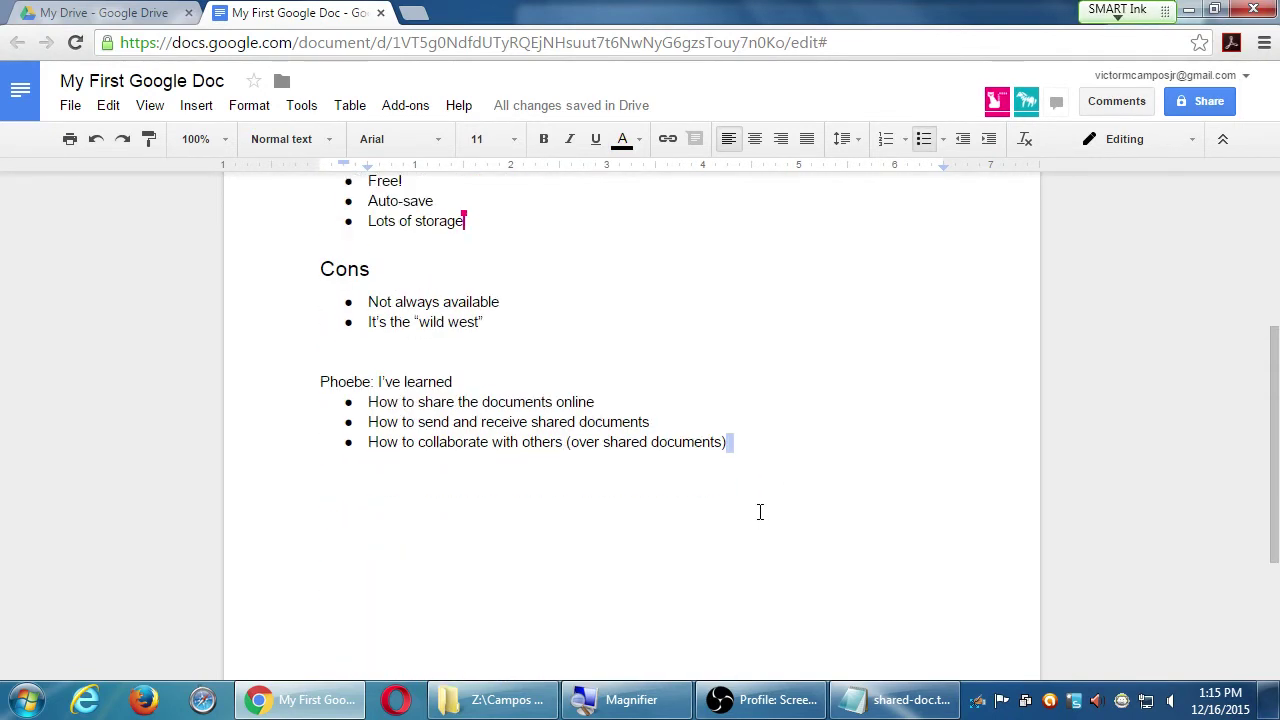
pyautogui.scroll(5, 760, 515)
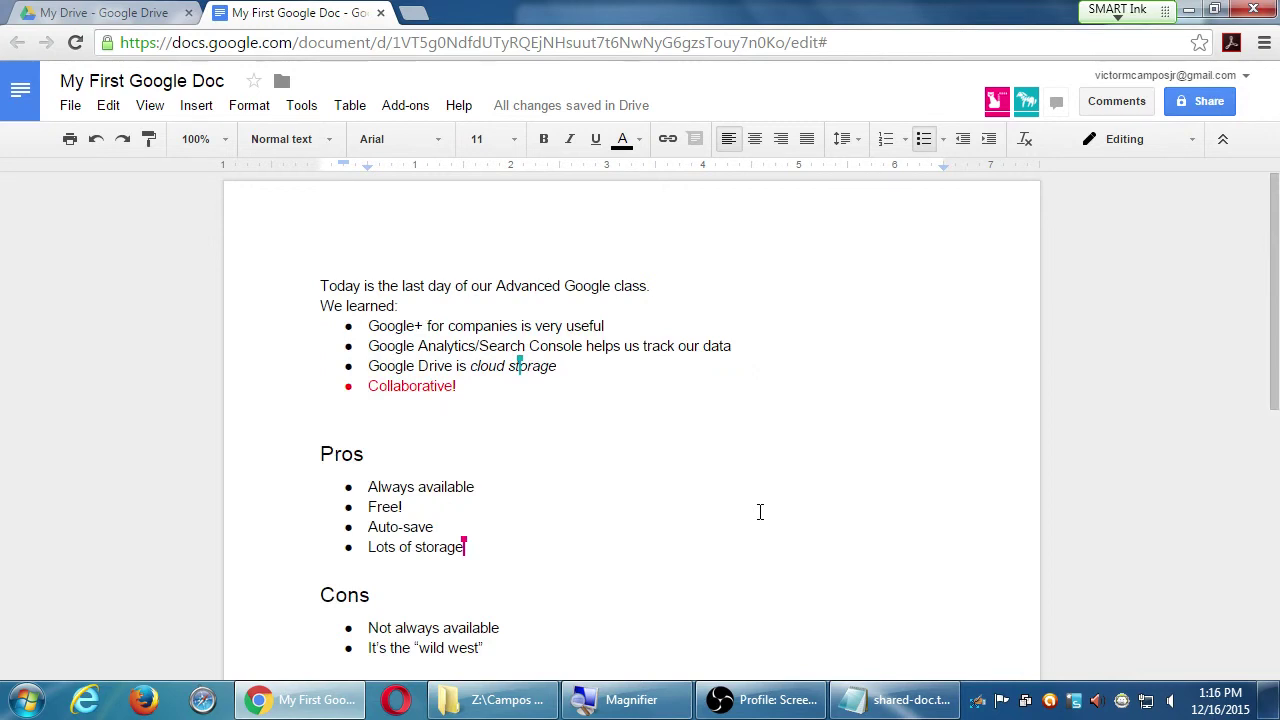
pyautogui.scroll(-5, 760, 512)
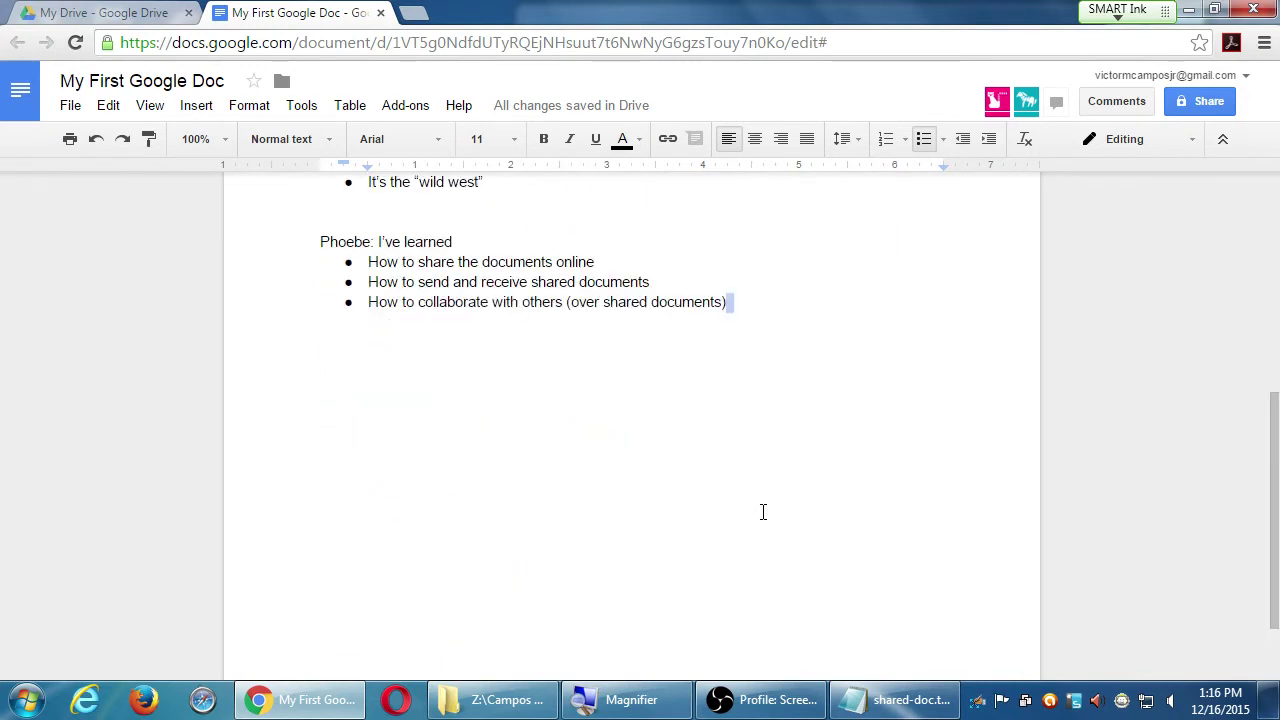
pyautogui.scroll(3, 762, 512)
pyautogui.scroll(3, 763, 512)
pyautogui.scroll(-3, 764, 511)
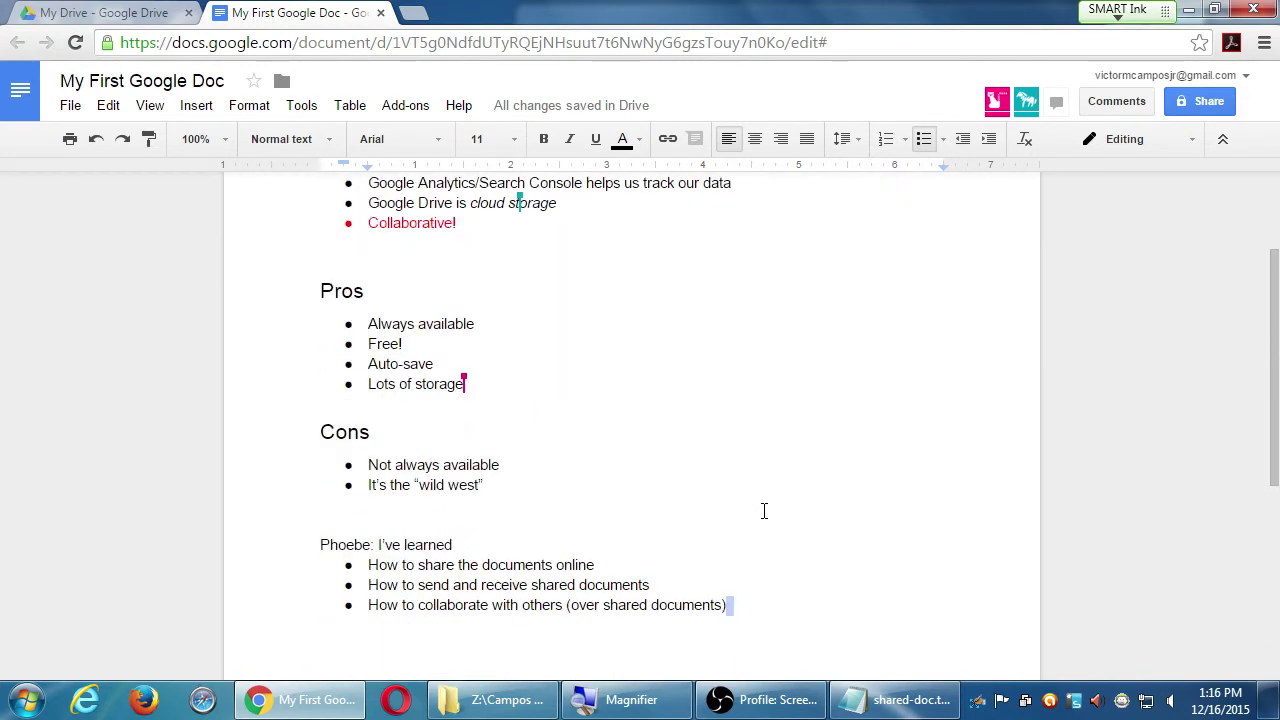
pyautogui.scroll(3, 763, 511)
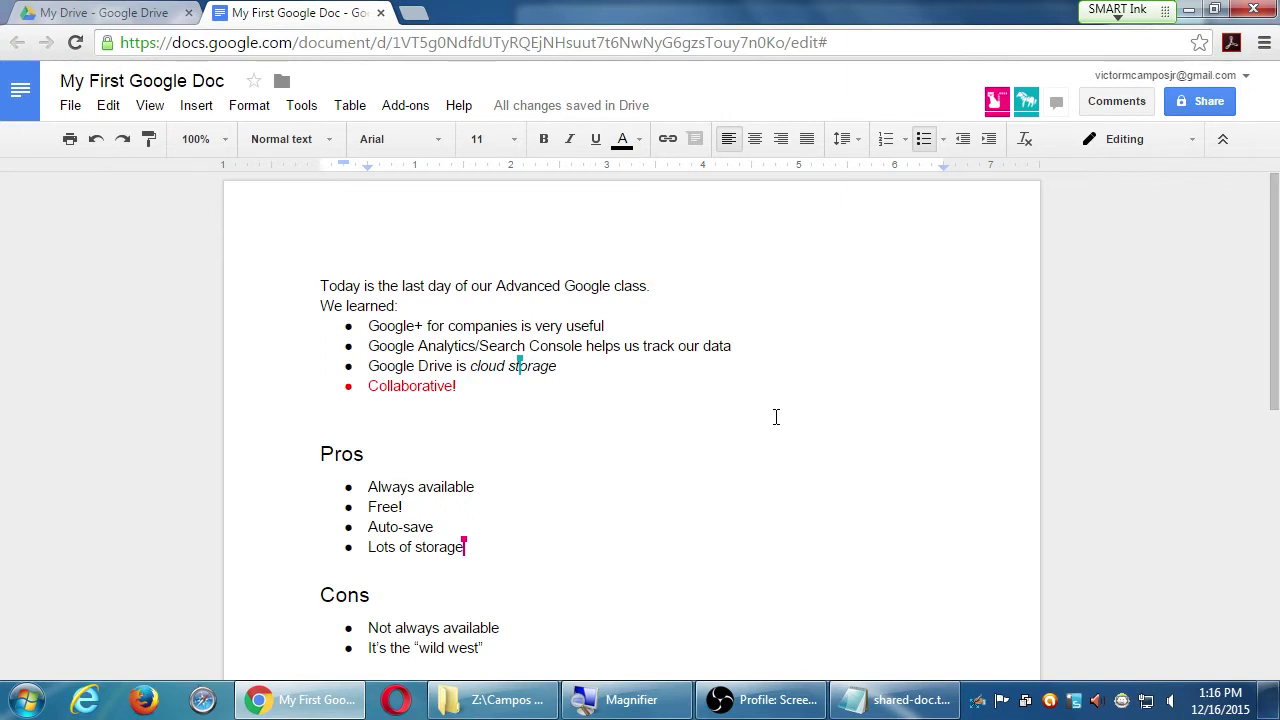
# - Turn on link sharing as 'Anyone with the link can edit' and close the dialog
pyautogui.click(1207, 99)
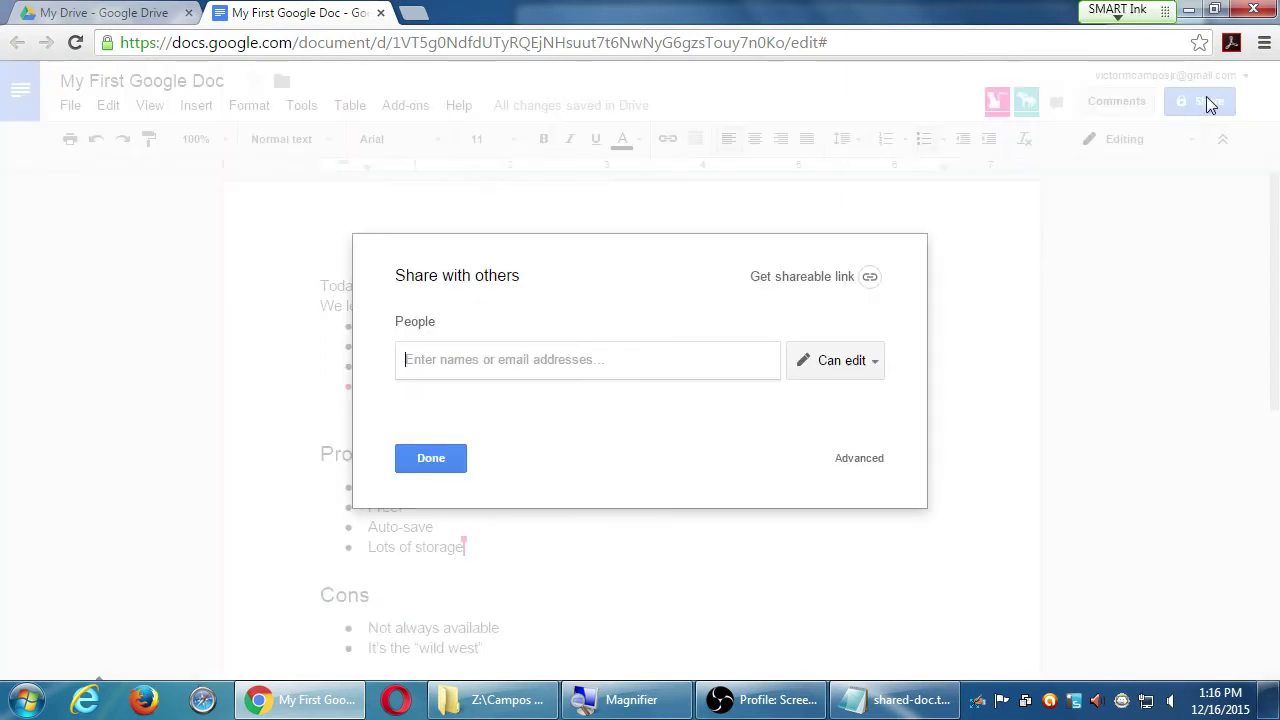
pyautogui.click(870, 280)
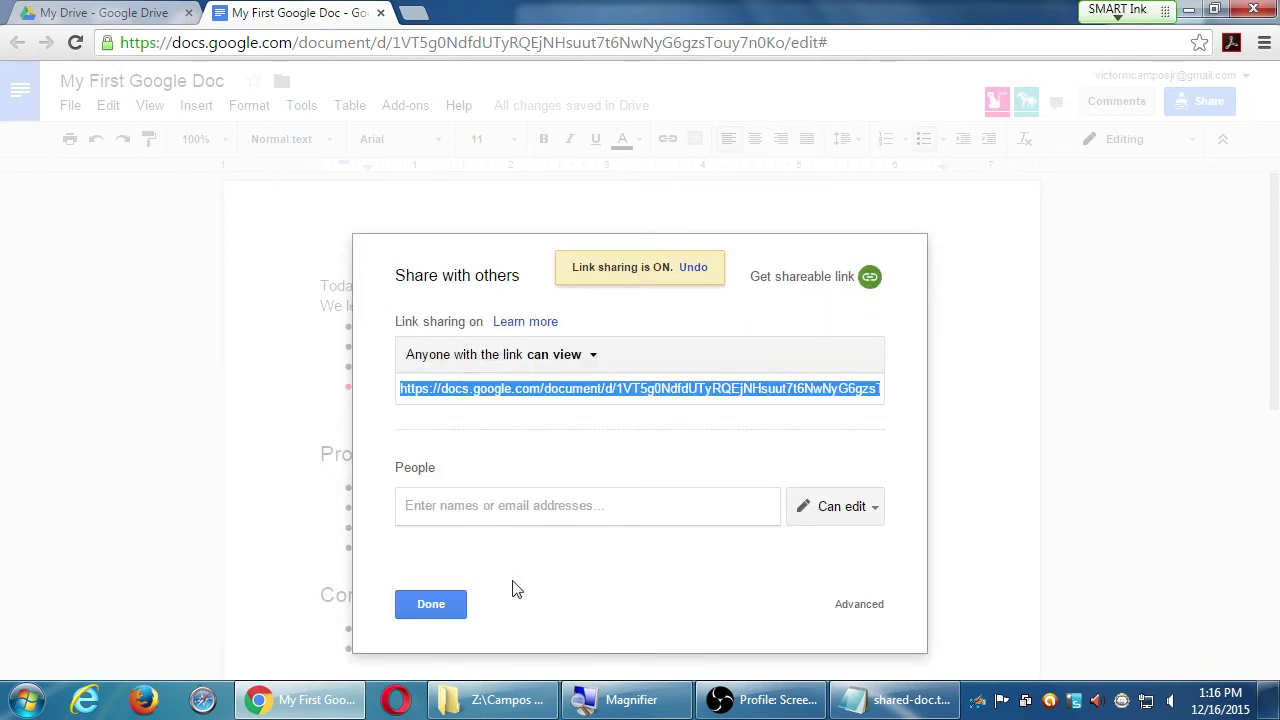
pyautogui.click(585, 358)
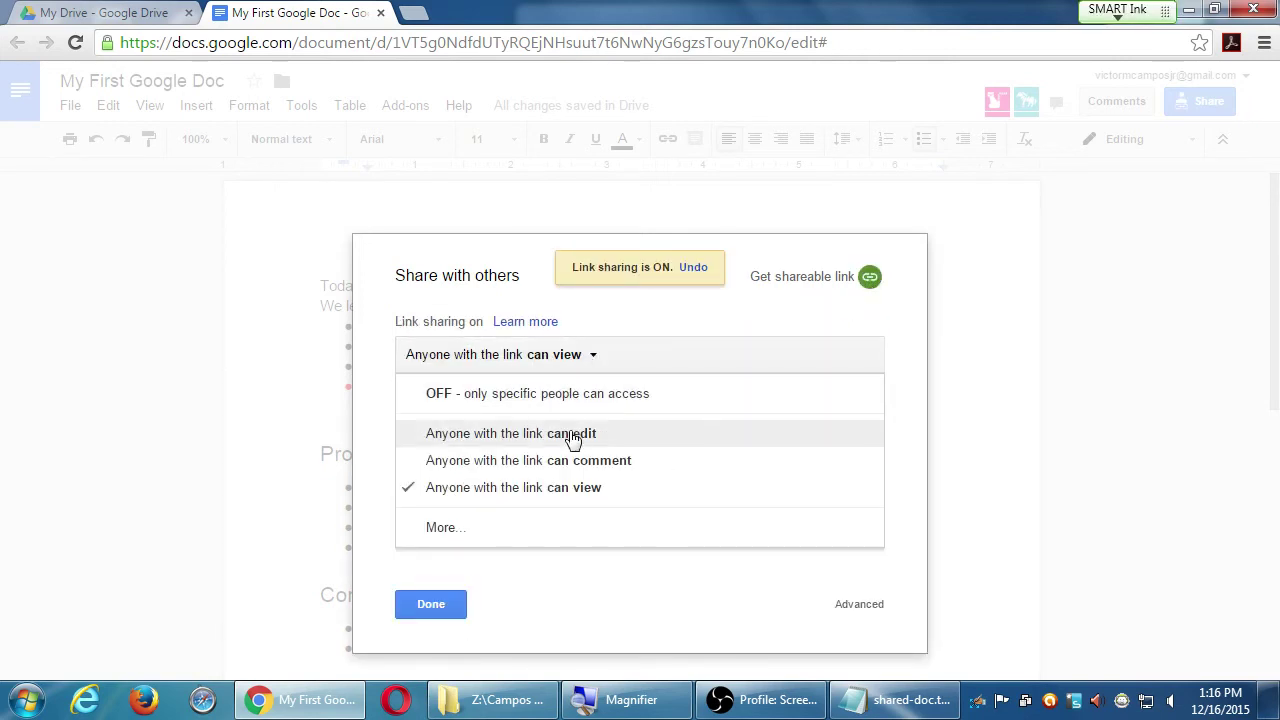
pyautogui.click(573, 436)
pyautogui.click(430, 604)
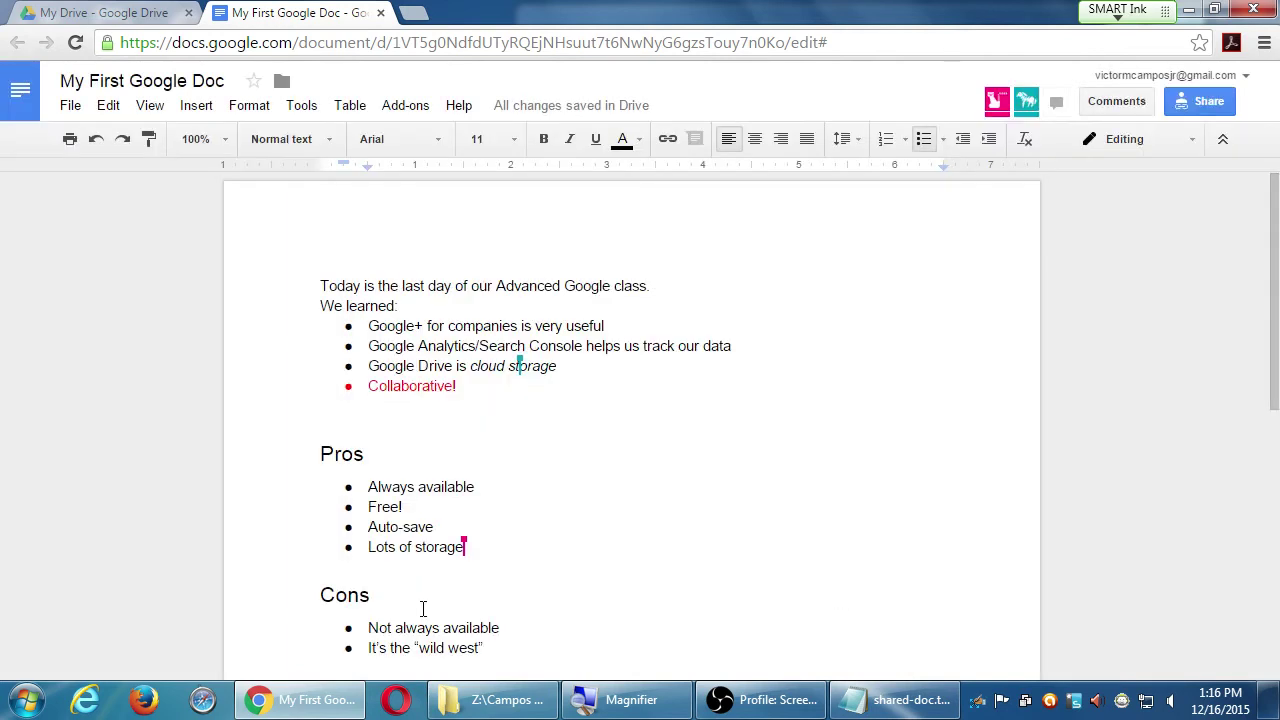
# - Place the insertion point below Collaborative! in the document
pyautogui.click(796, 410)
pyautogui.scroll(-5, 800, 430)
pyautogui.scroll(3, 774, 528)
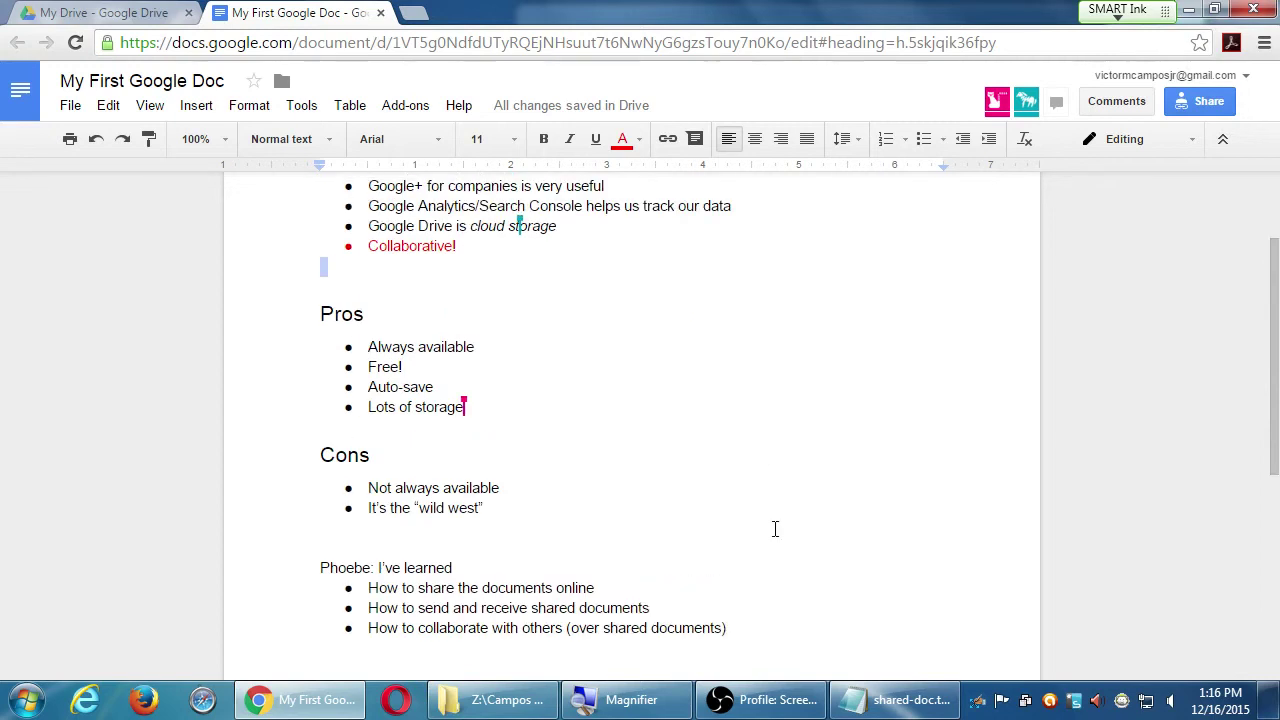
pyautogui.scroll(-2, 774, 528)
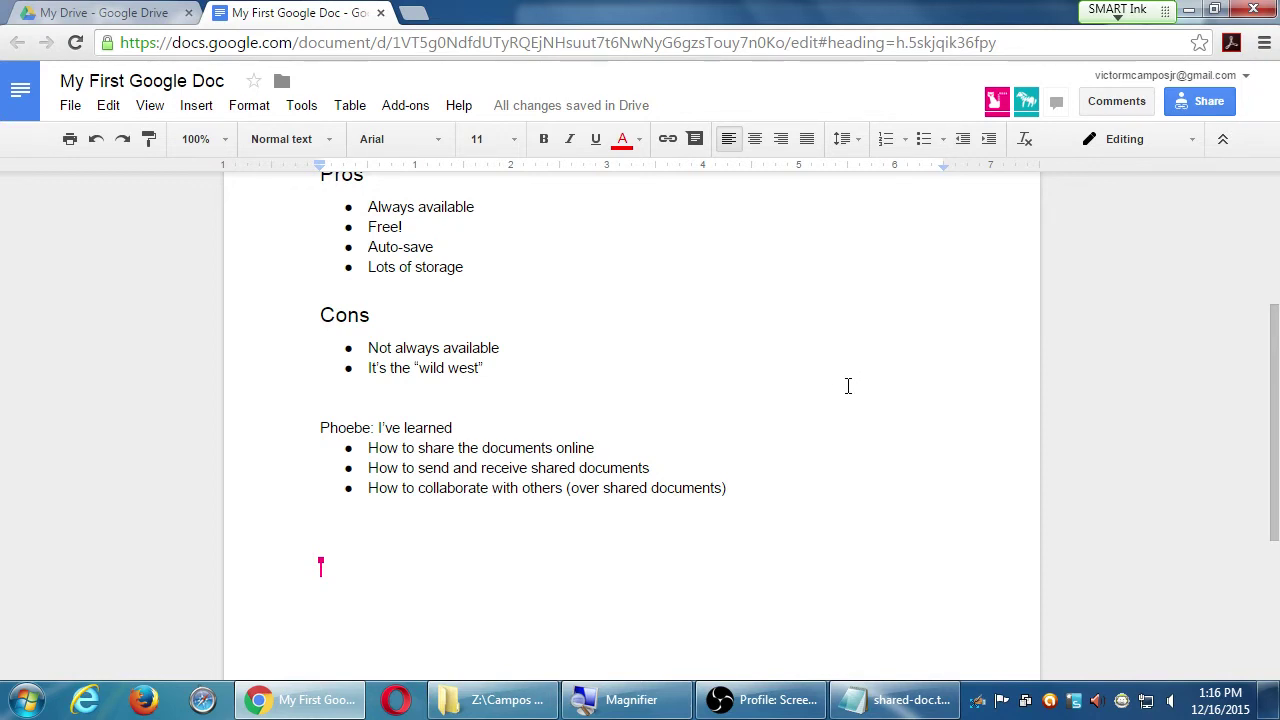
# - Choose More... from the Share dialog's 'Anyone with the link can edit' dropdown
pyautogui.click(1212, 106)
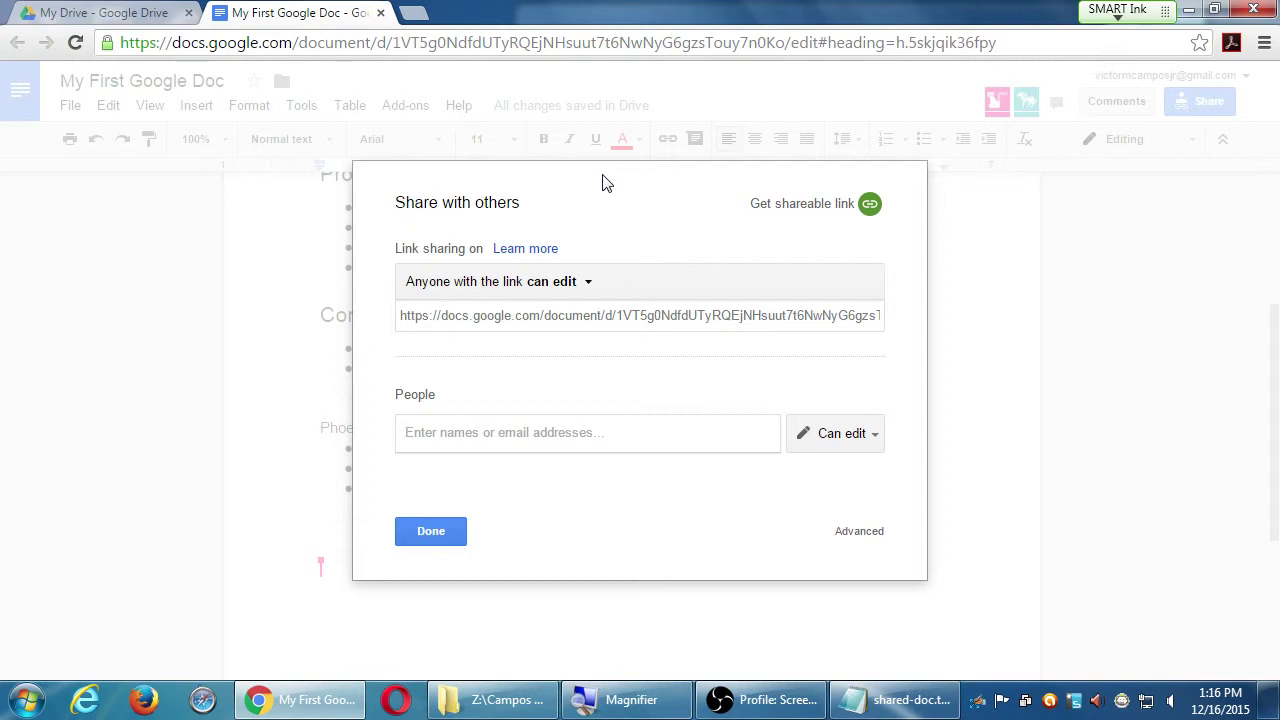
pyautogui.click(581, 289)
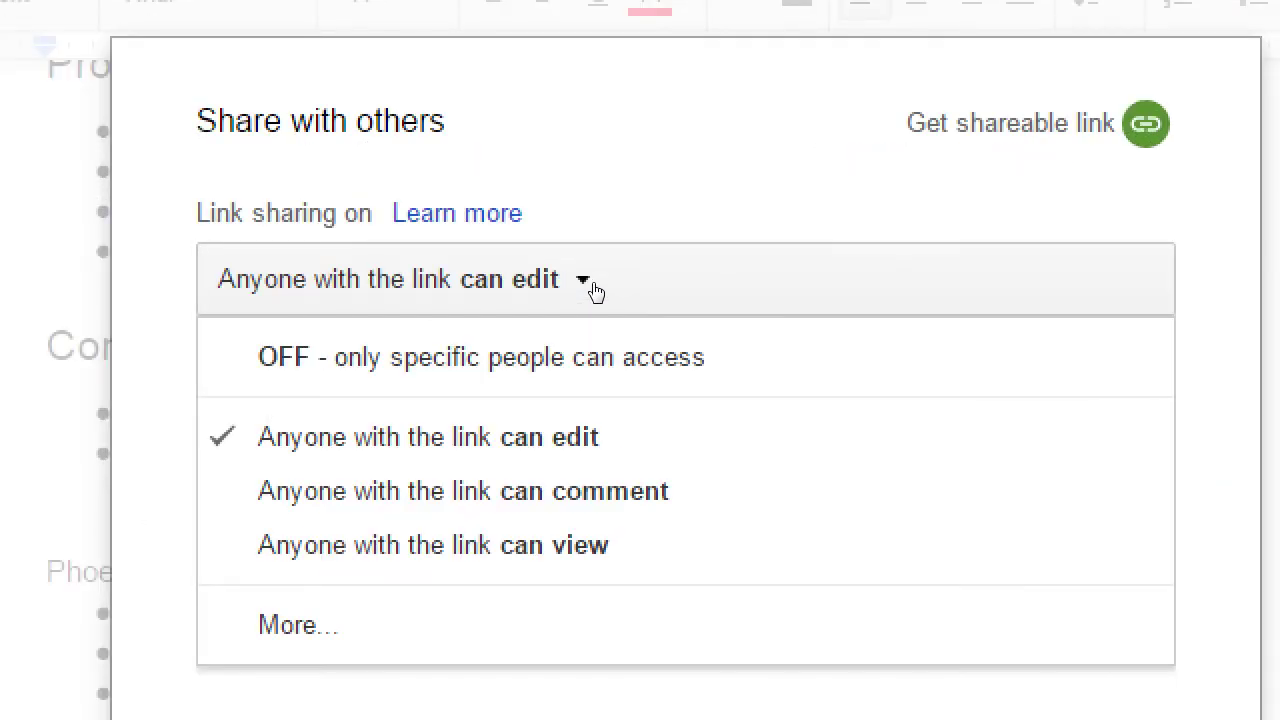
pyautogui.click(298, 624)
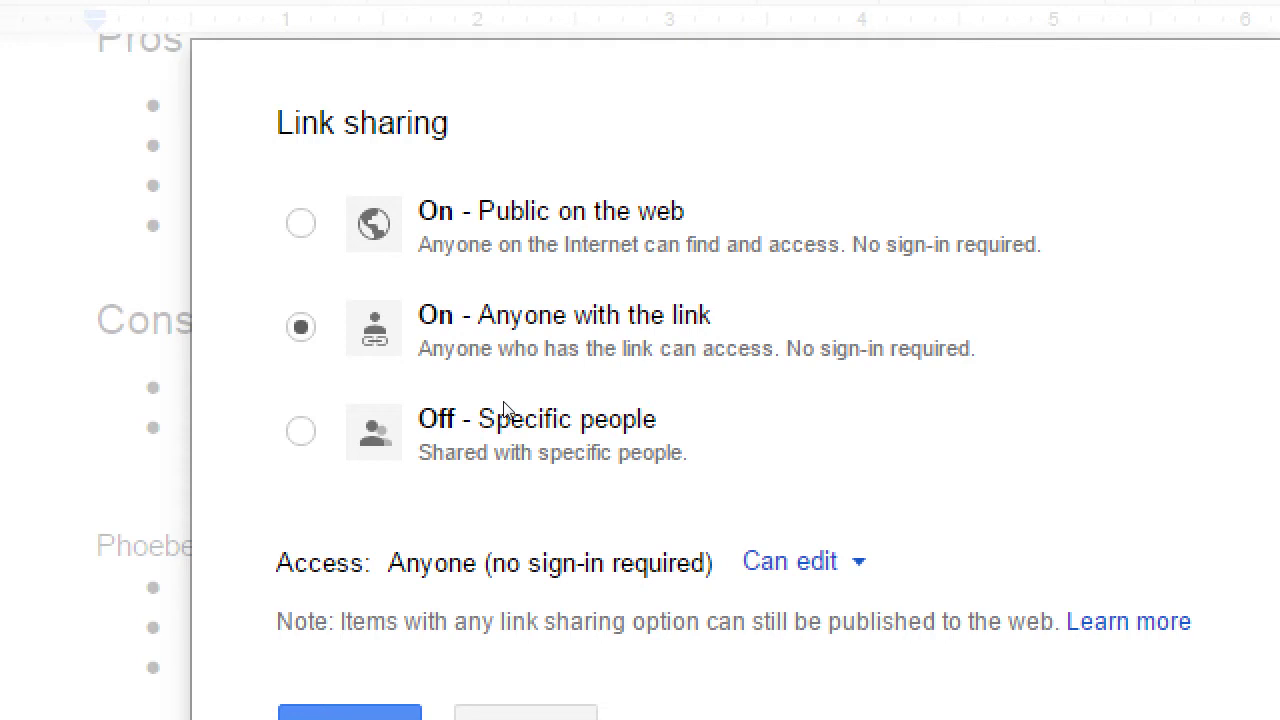
# - Try Off and Public on the web link access, return to Anyone with the link (Can edit), and cancel
pyautogui.click(430, 382)
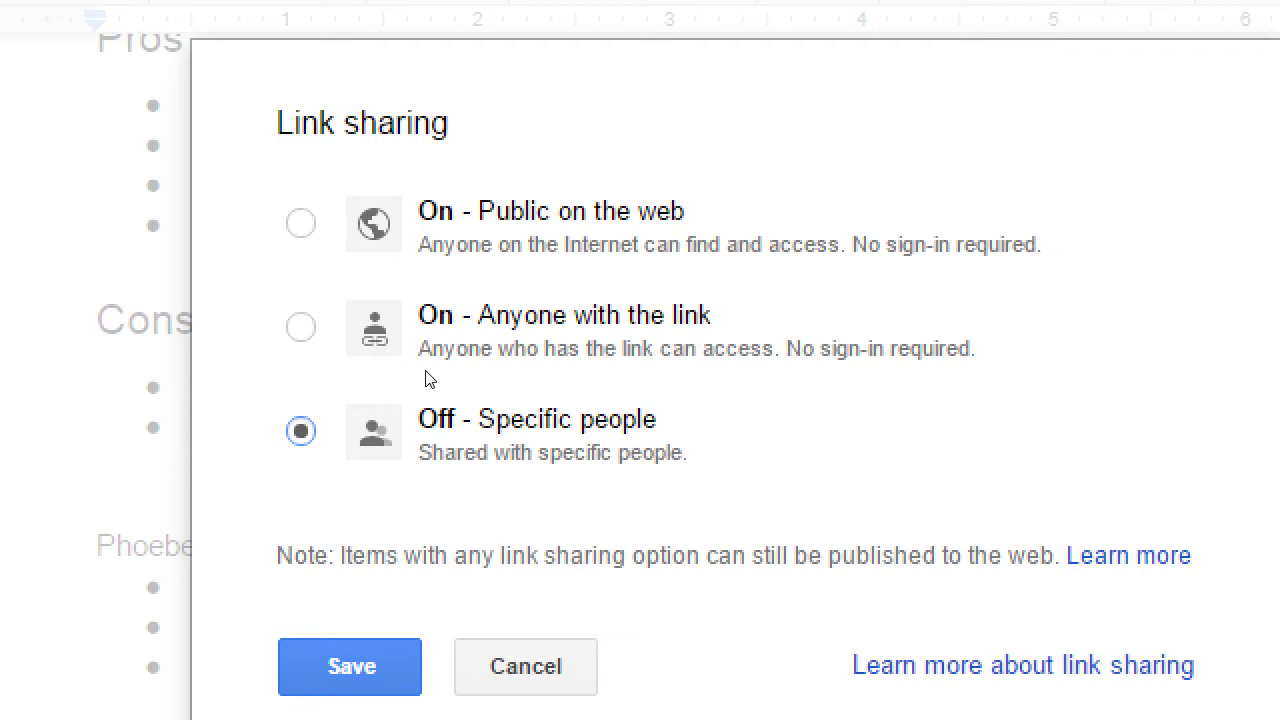
pyautogui.click(430, 318)
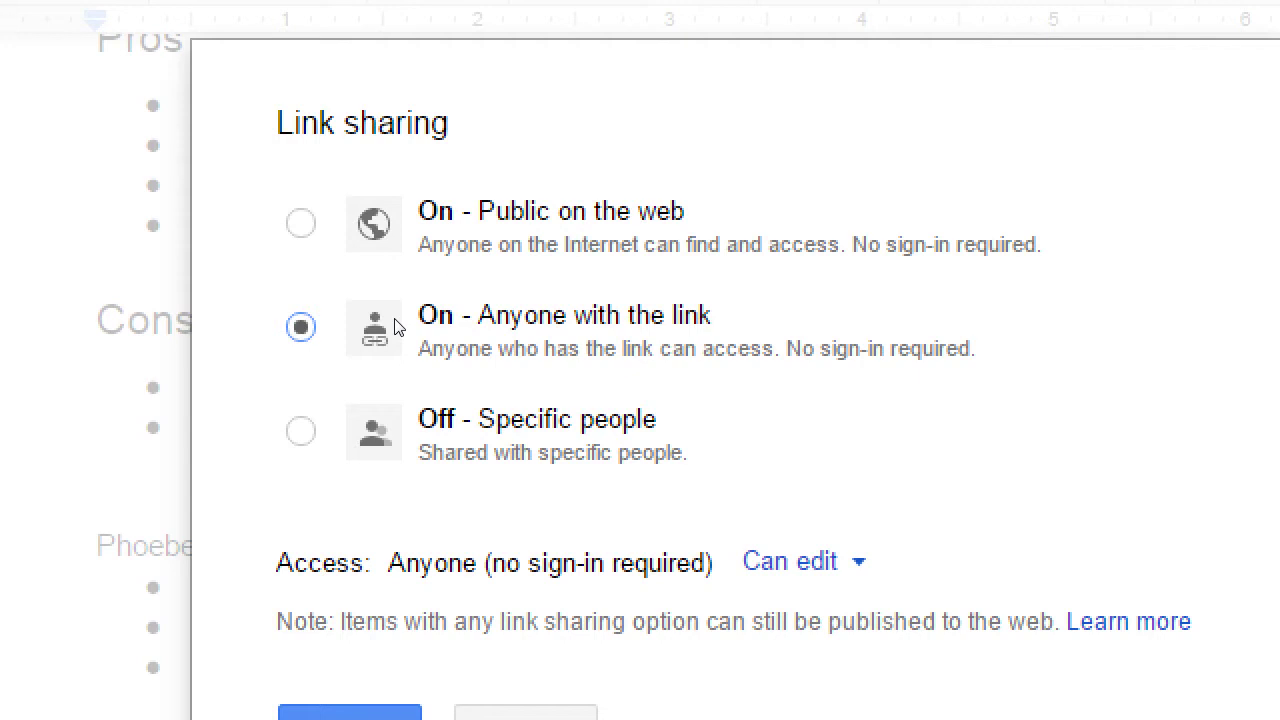
pyautogui.click(424, 268)
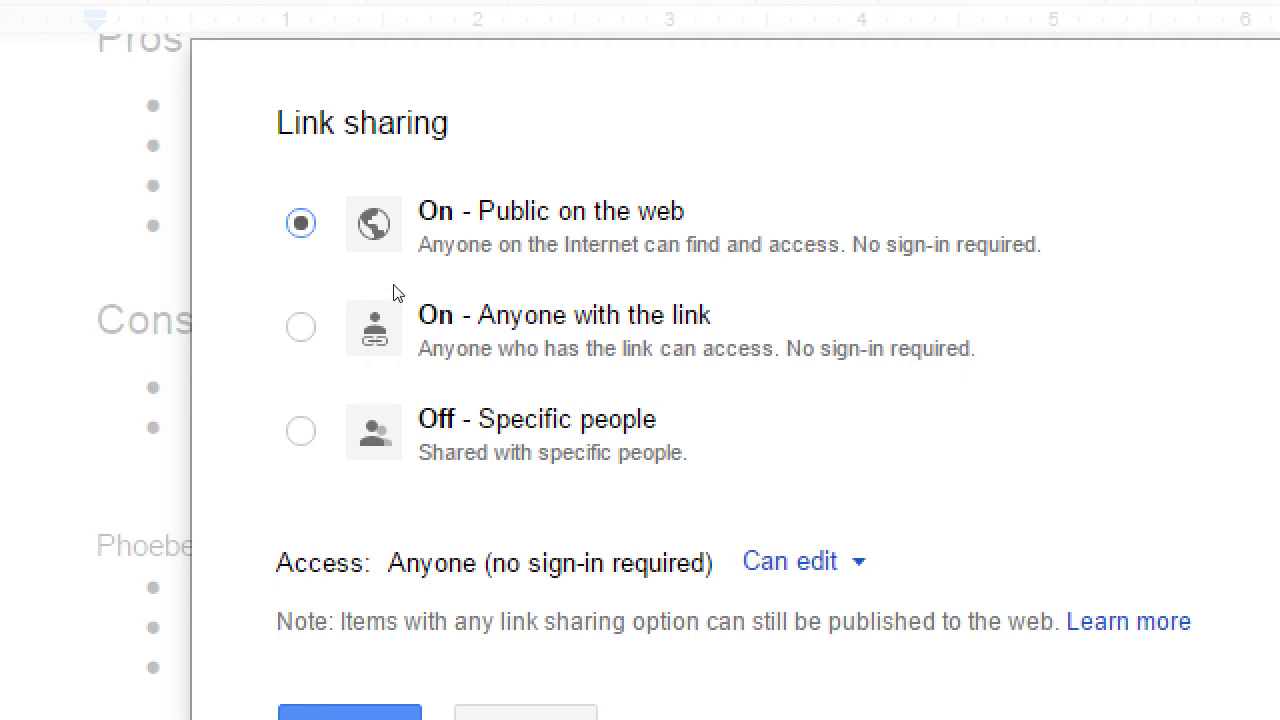
pyautogui.click(431, 328)
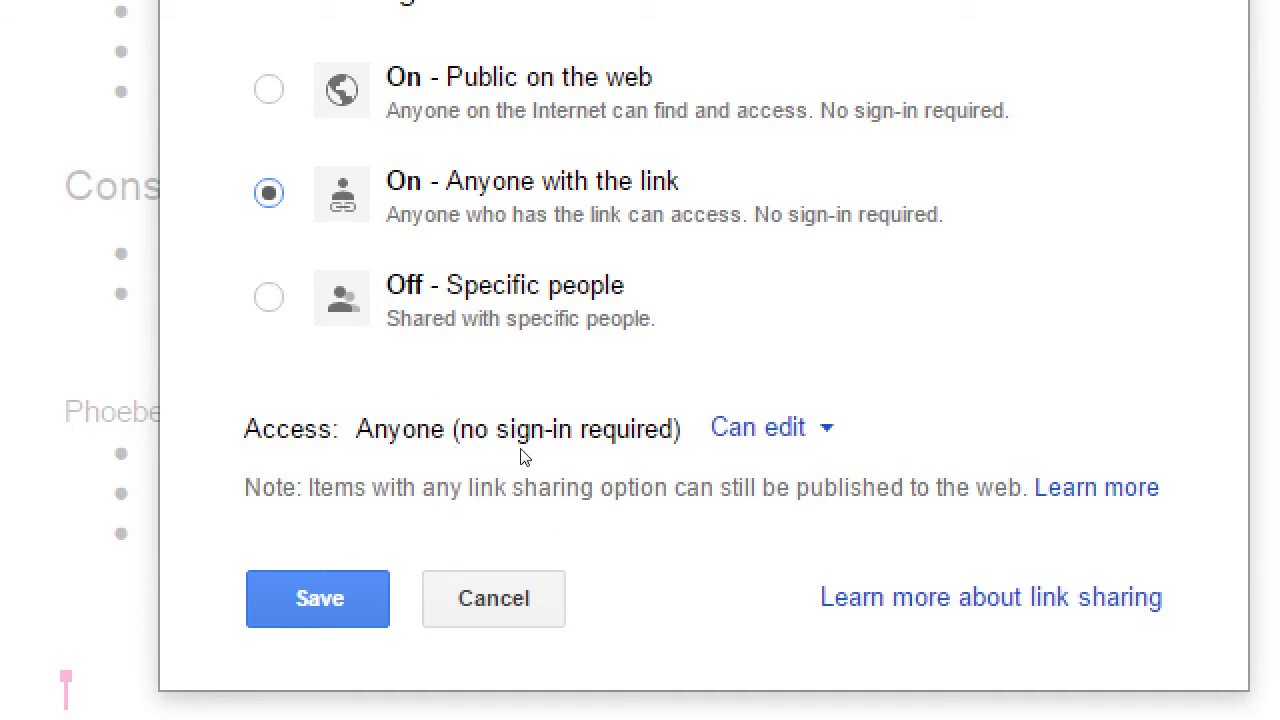
pyautogui.click(692, 425)
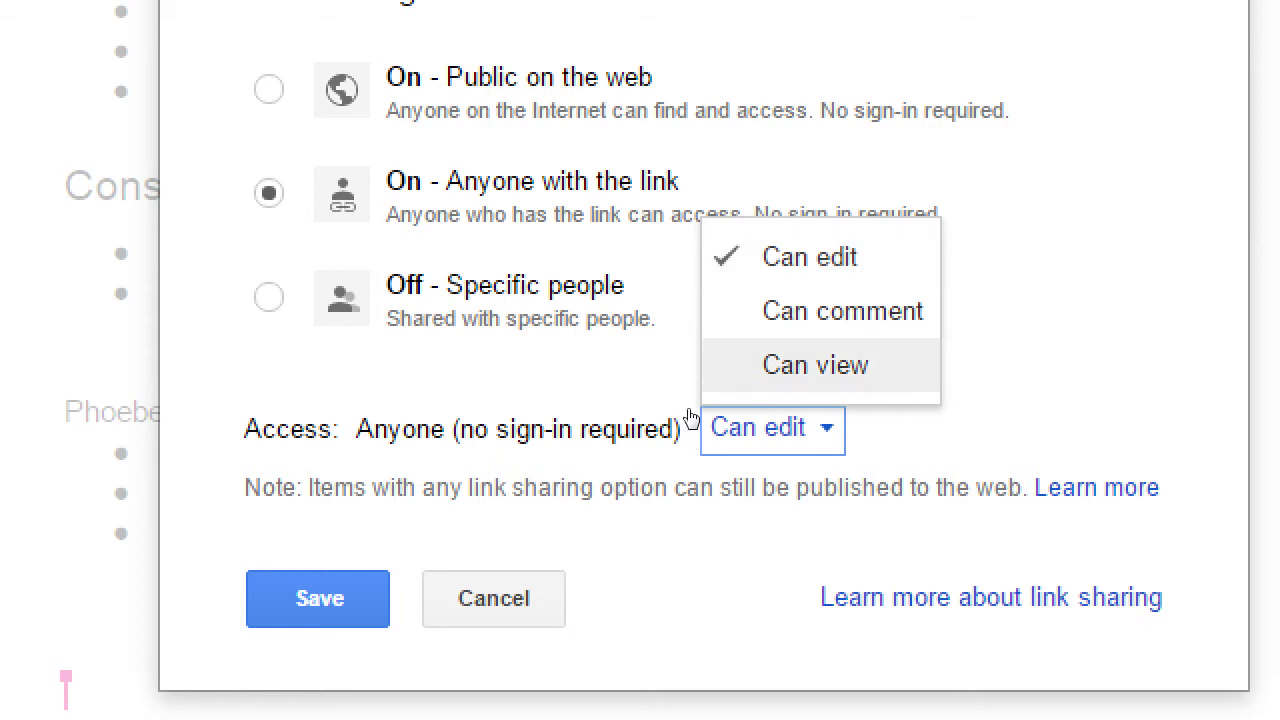
pyautogui.click(463, 444)
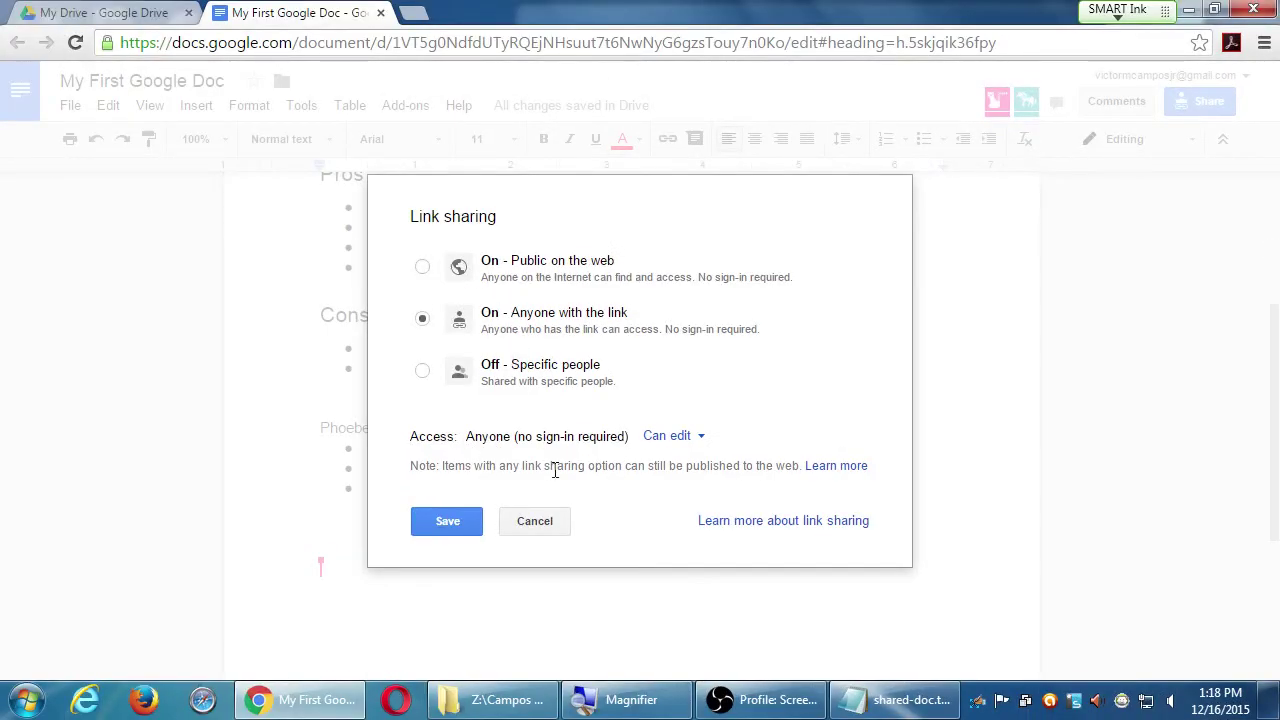
pyautogui.click(548, 522)
# - Reopen the detailed link options to try specific-people and public access, cancelling each time without saving
pyautogui.click(566, 287)
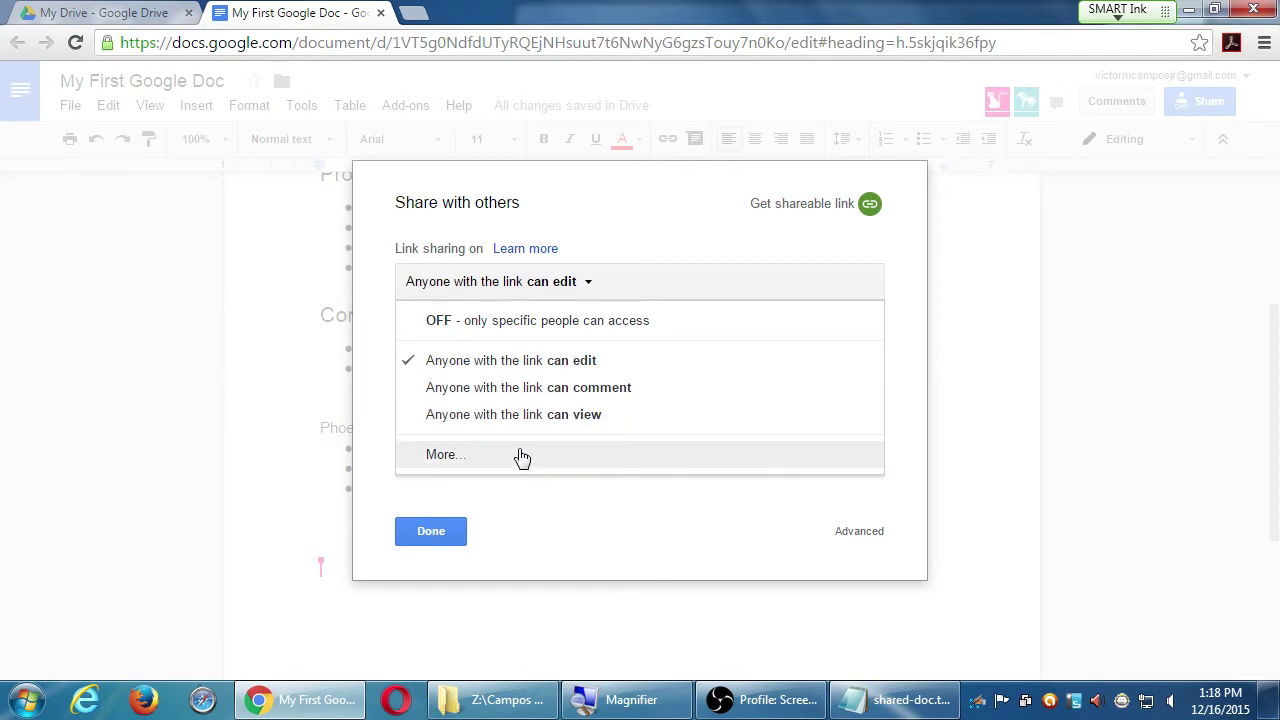
pyautogui.click(384, 392)
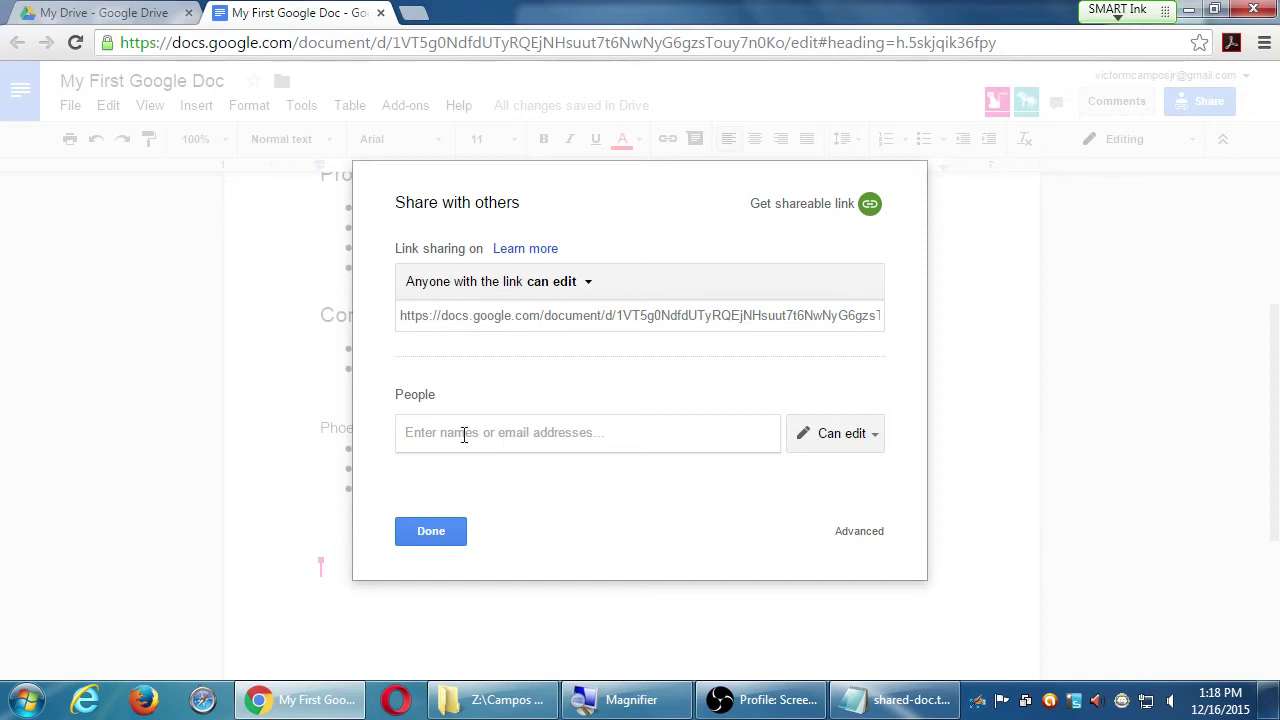
pyautogui.click(437, 285)
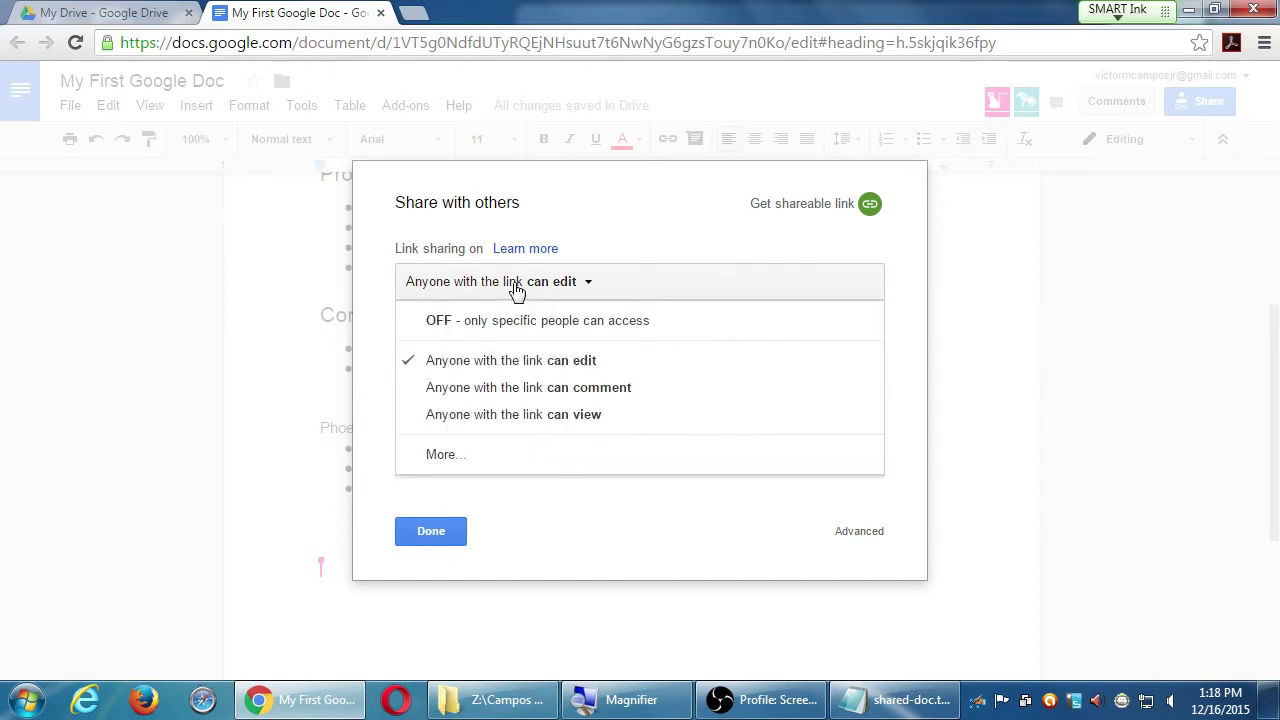
pyautogui.click(523, 448)
pyautogui.click(423, 372)
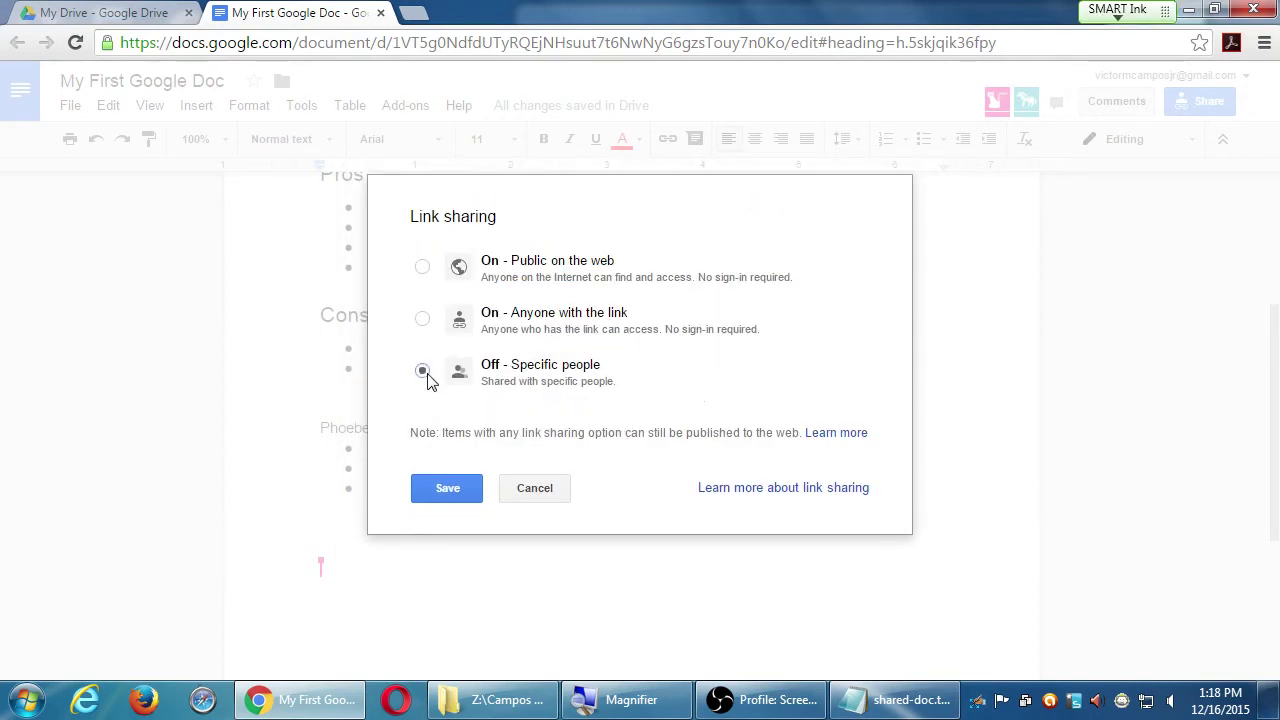
pyautogui.click(530, 489)
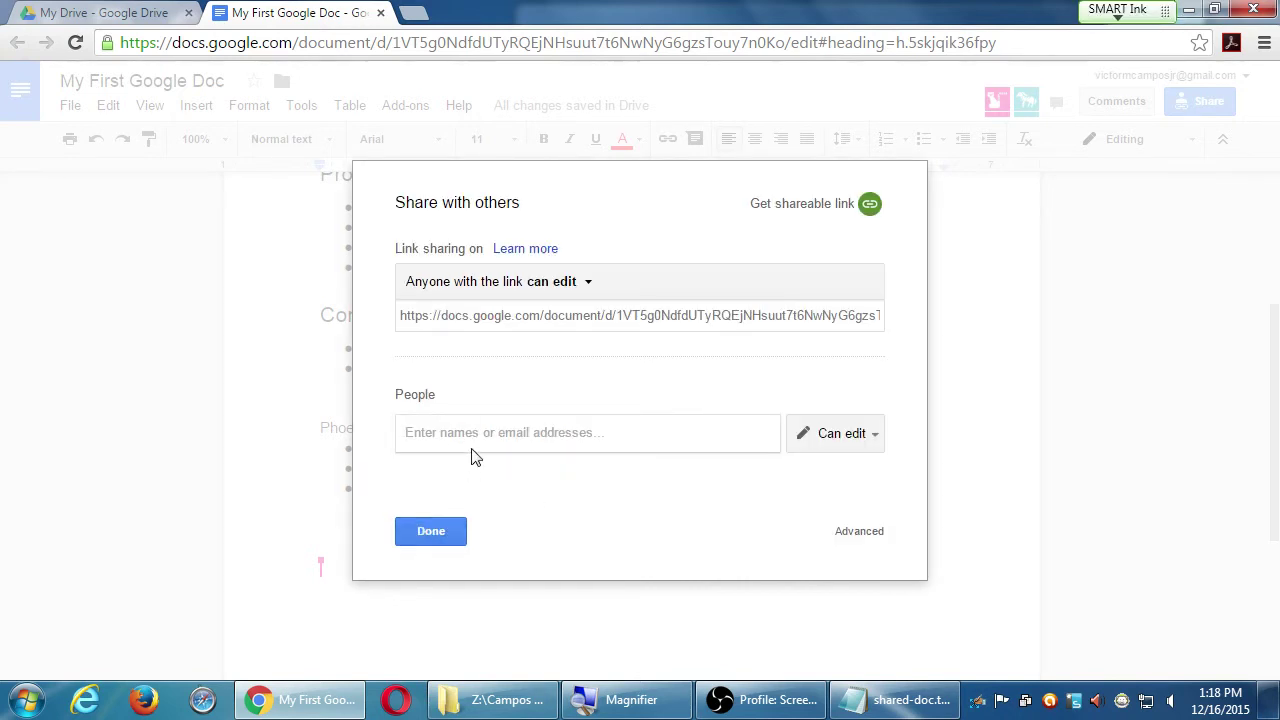
pyautogui.click(608, 288)
pyautogui.click(560, 455)
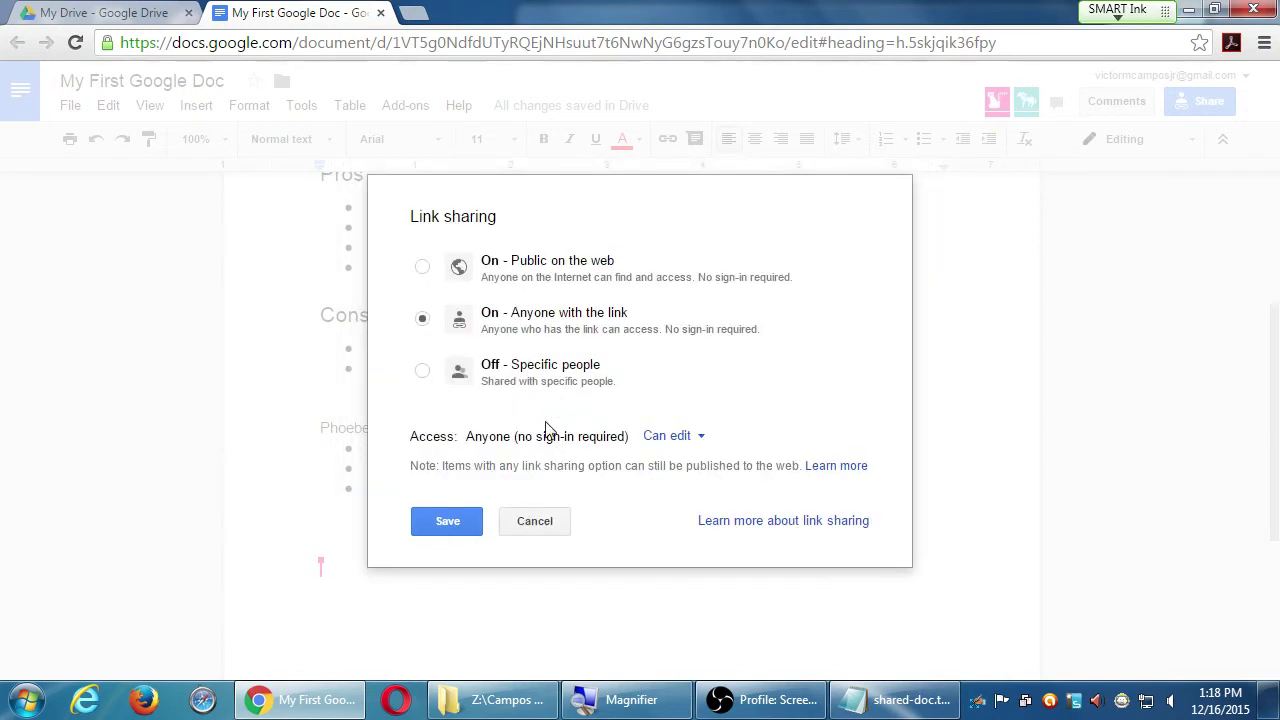
pyautogui.click(422, 266)
pyautogui.click(533, 524)
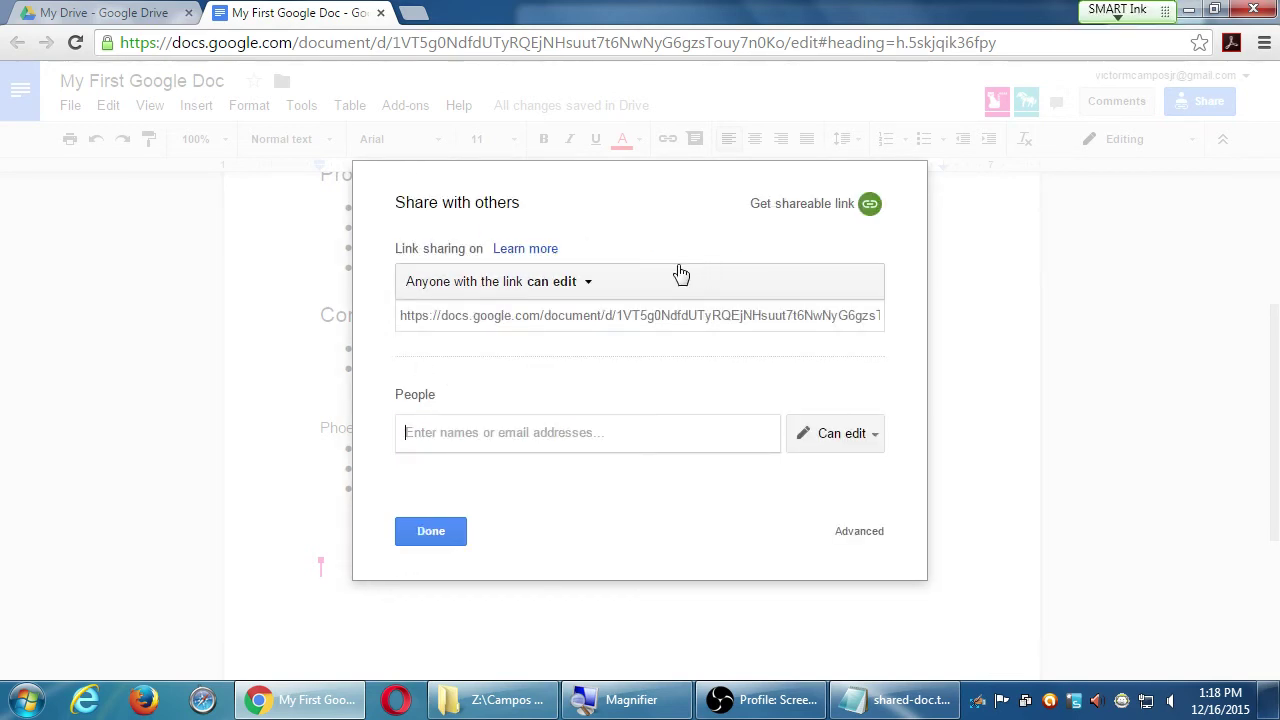
# - In advanced sharing settings, open the link-access options and cancel without changing them
pyautogui.click(853, 531)
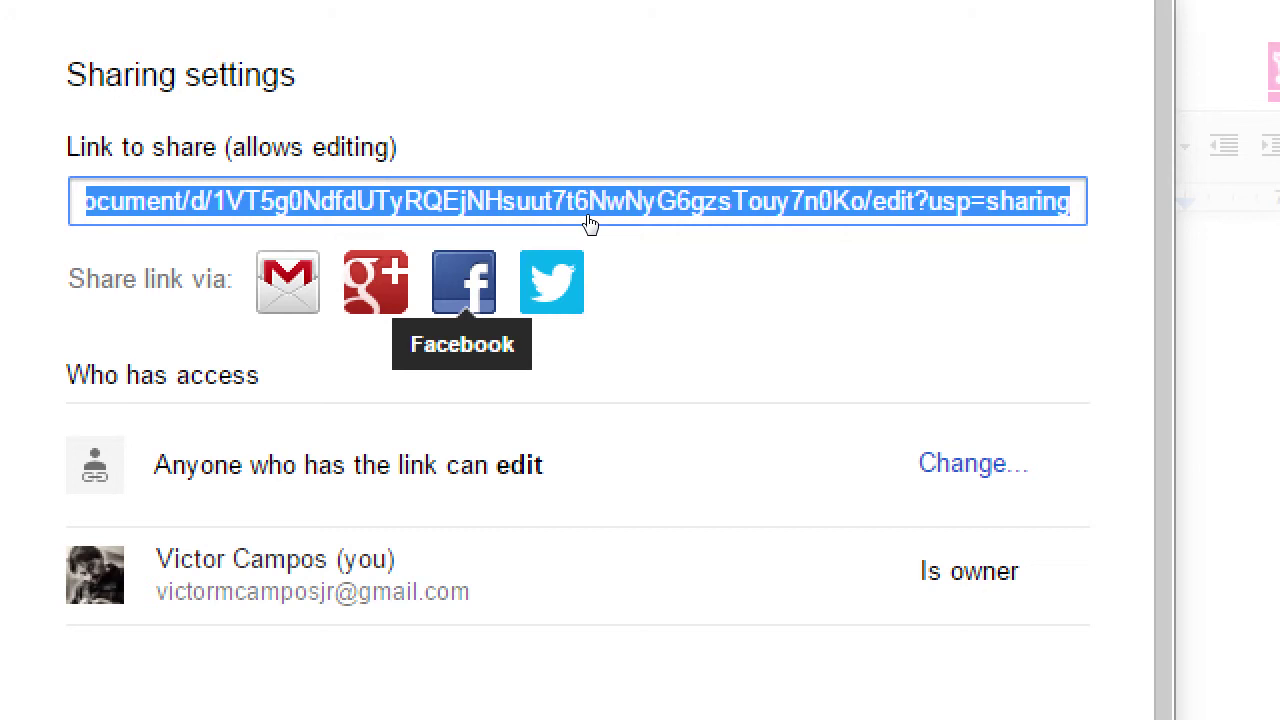
pyautogui.press('Tab')
pyautogui.press('Tab')
pyautogui.press('Tab')
pyautogui.press('Tab')
pyautogui.press('Tab')
pyautogui.press('Return')
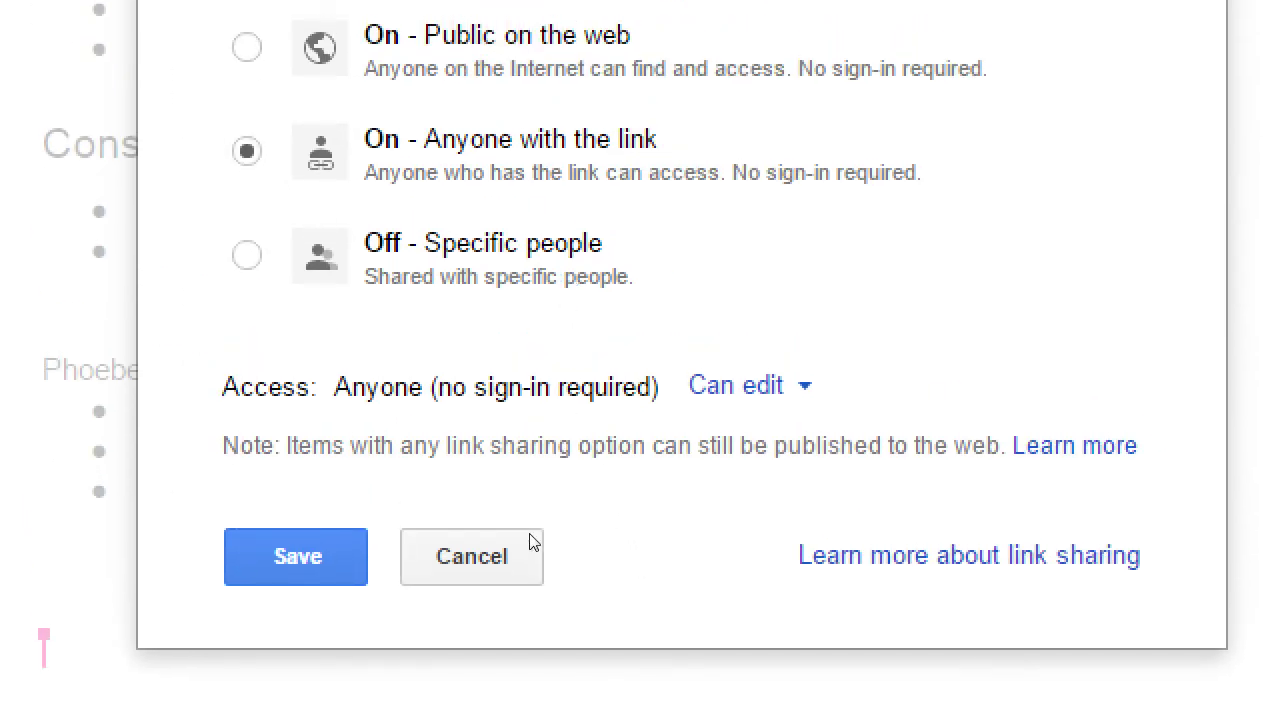
pyautogui.click(530, 541)
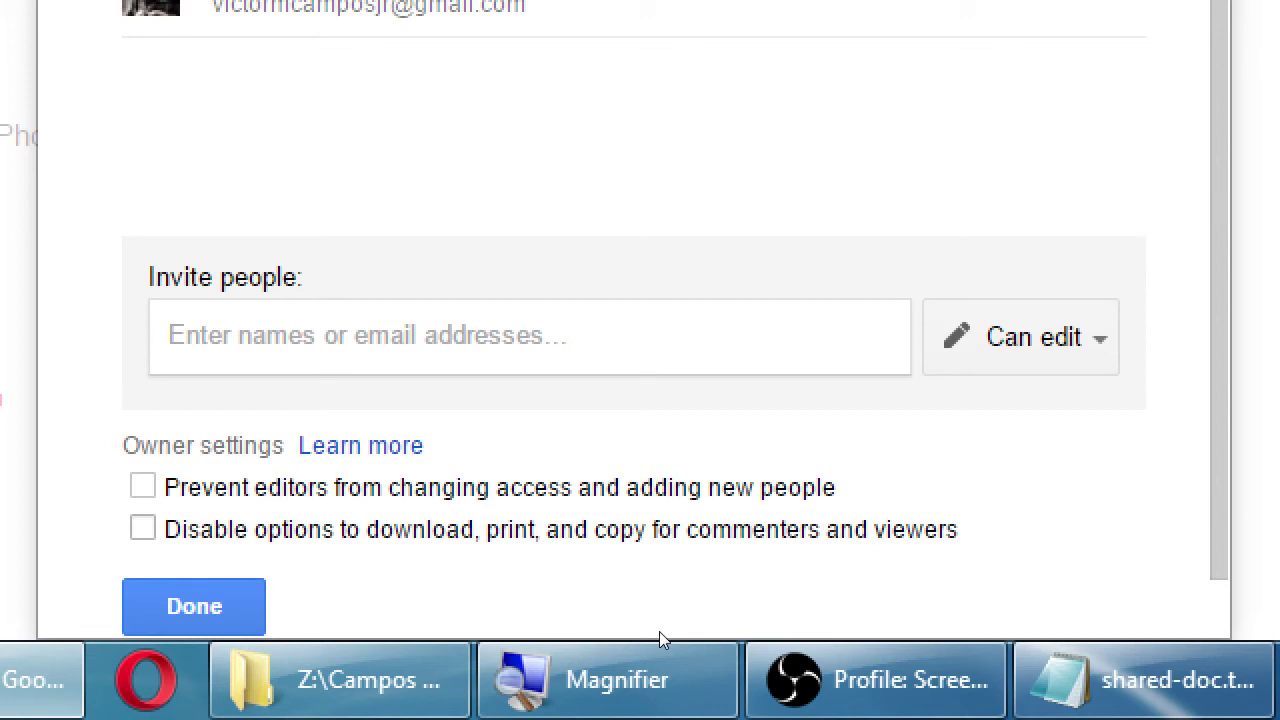
# - Disable downloading, printing and copying for commenters and viewers, save the changes, and close the settings
pyautogui.press('space')
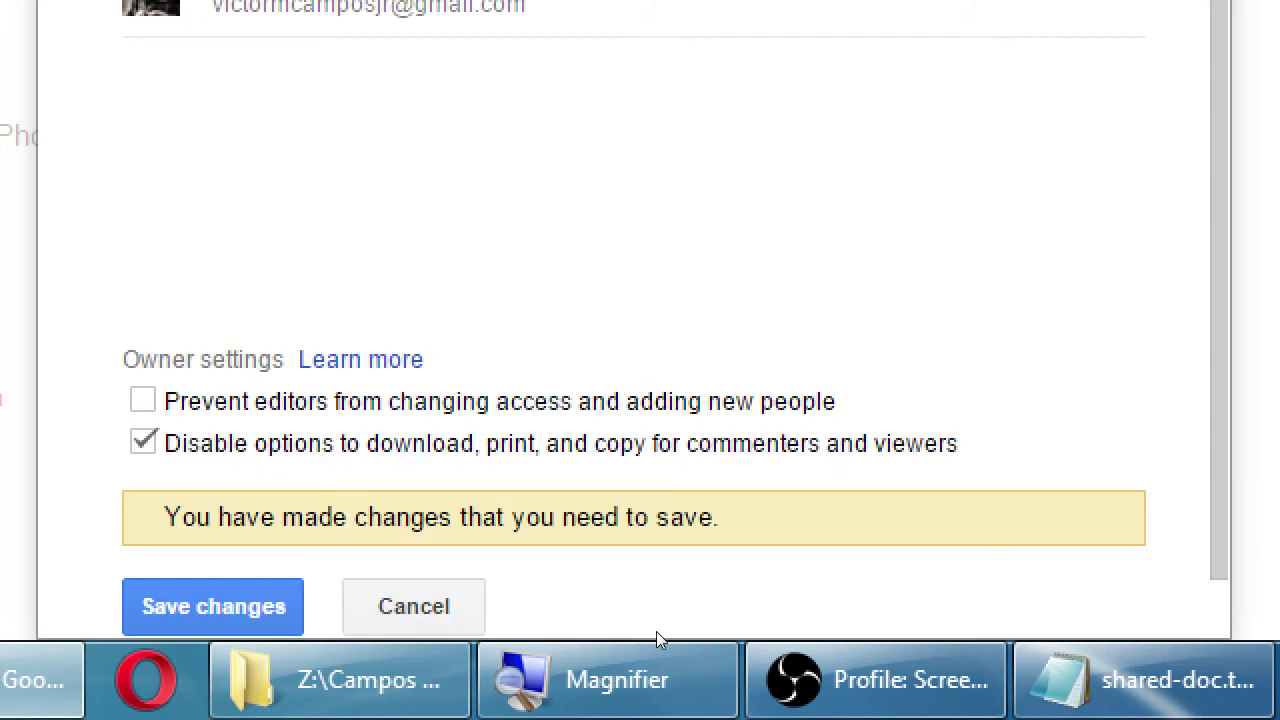
pyautogui.press('Tab')
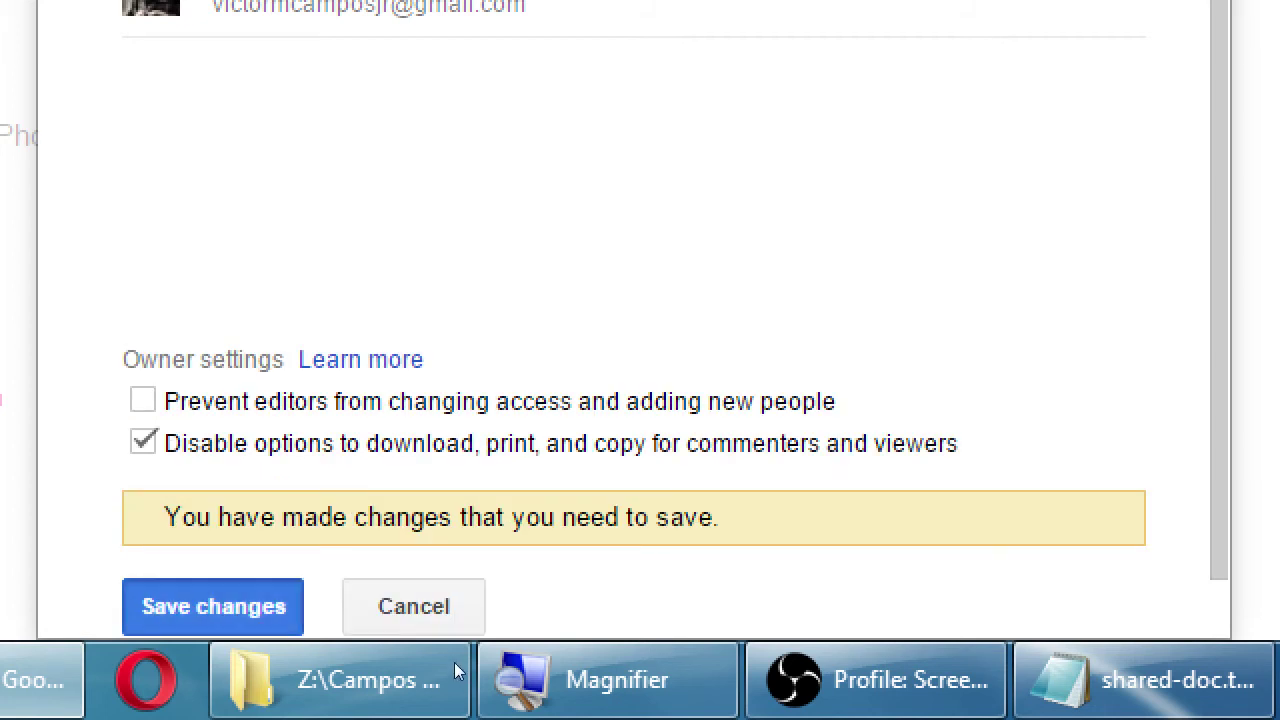
pyautogui.press('Return')
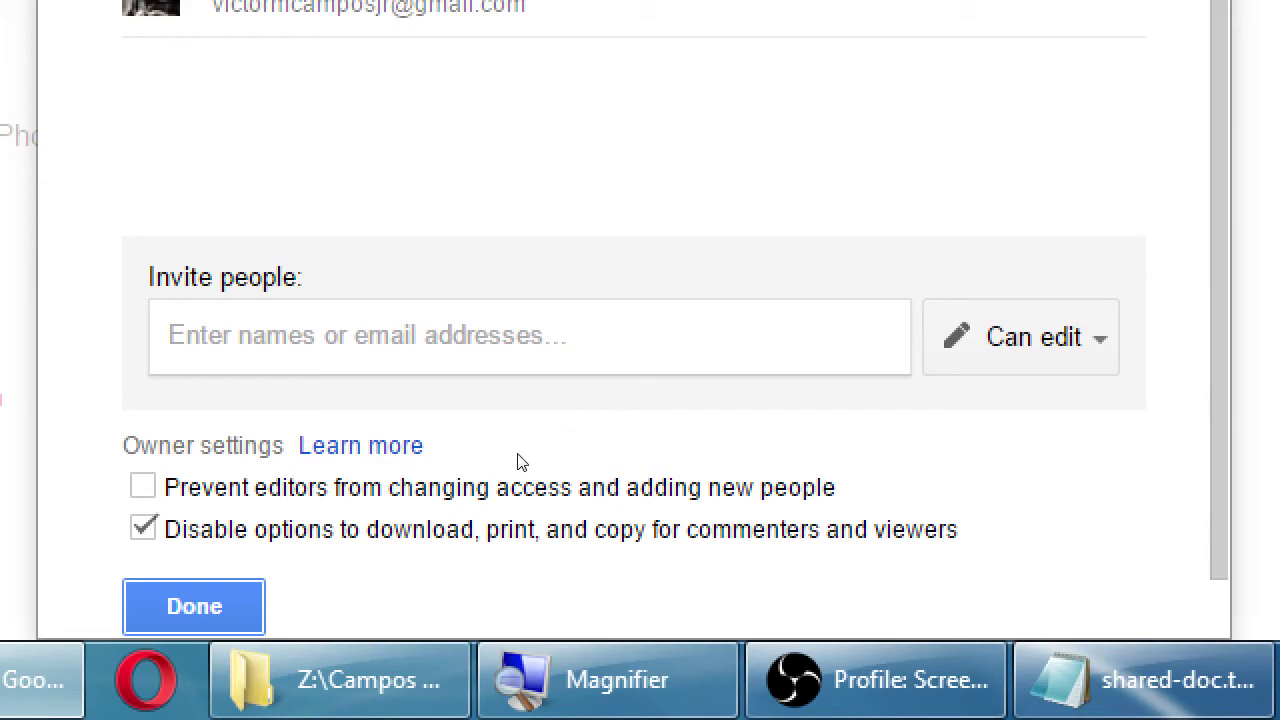
pyautogui.press('super+minus')
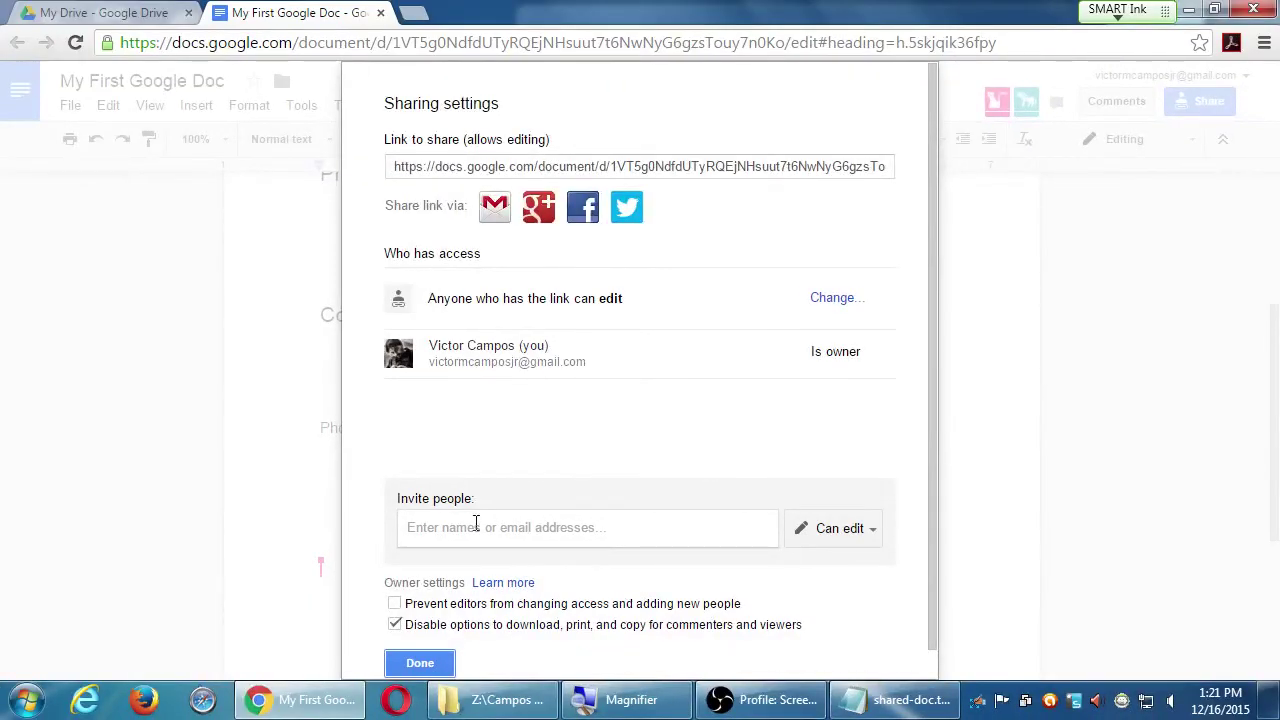
pyautogui.click(445, 658)
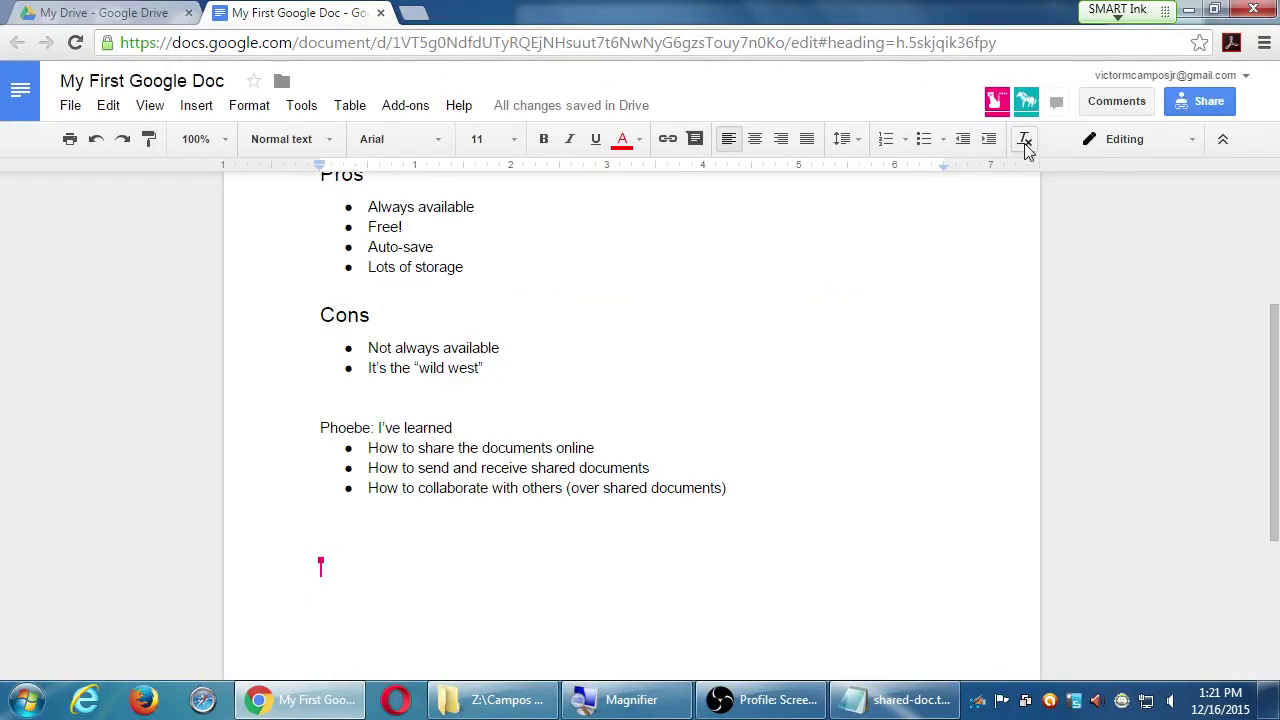
pyautogui.click(1192, 104)
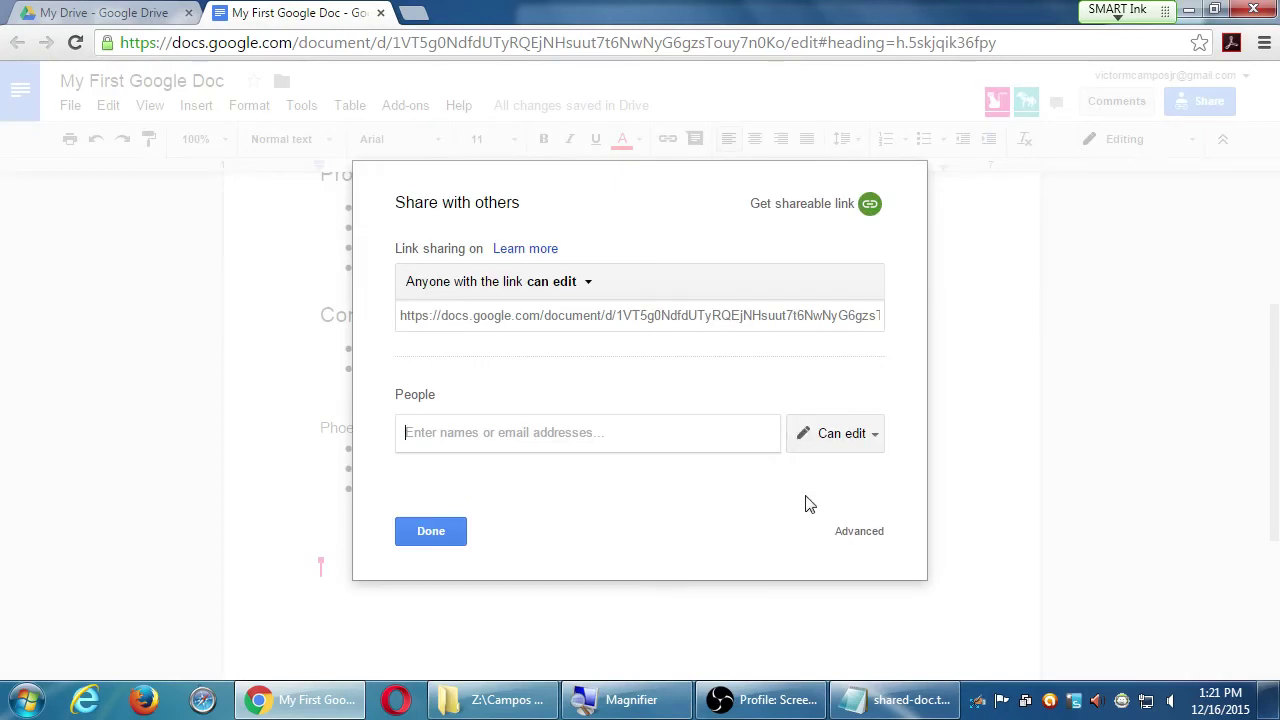
pyautogui.click(872, 544)
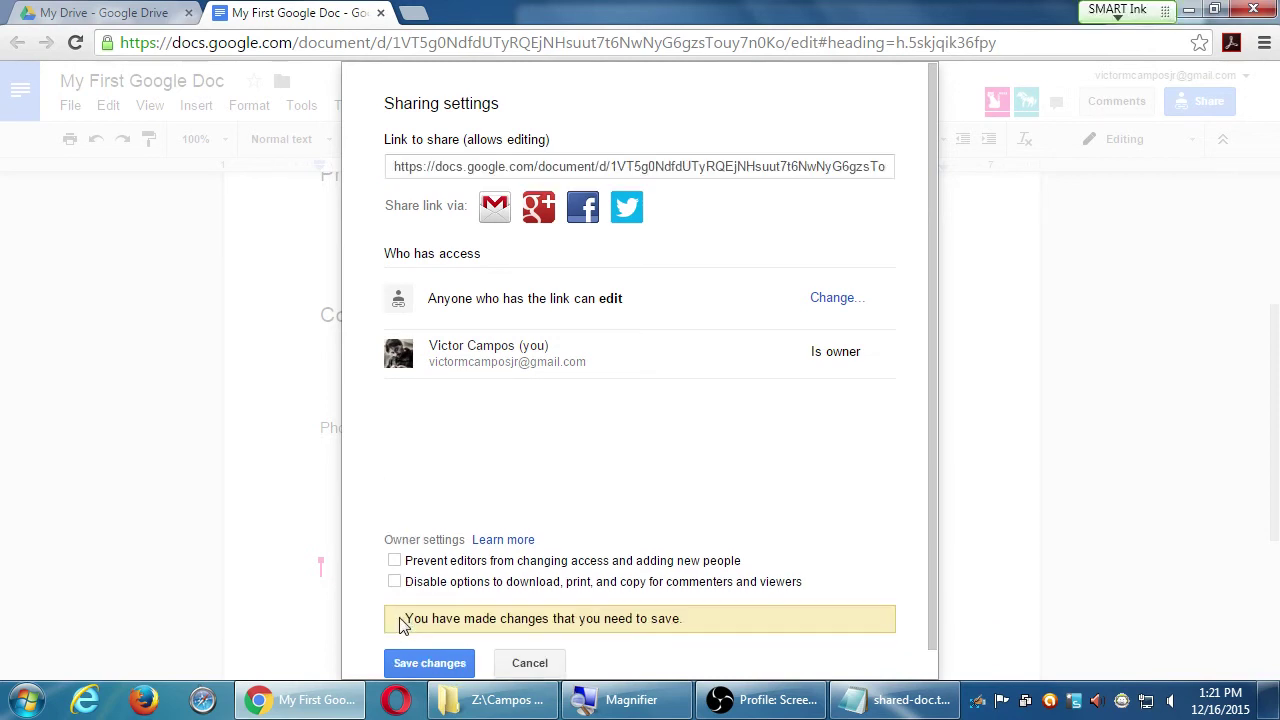
pyautogui.click(394, 624)
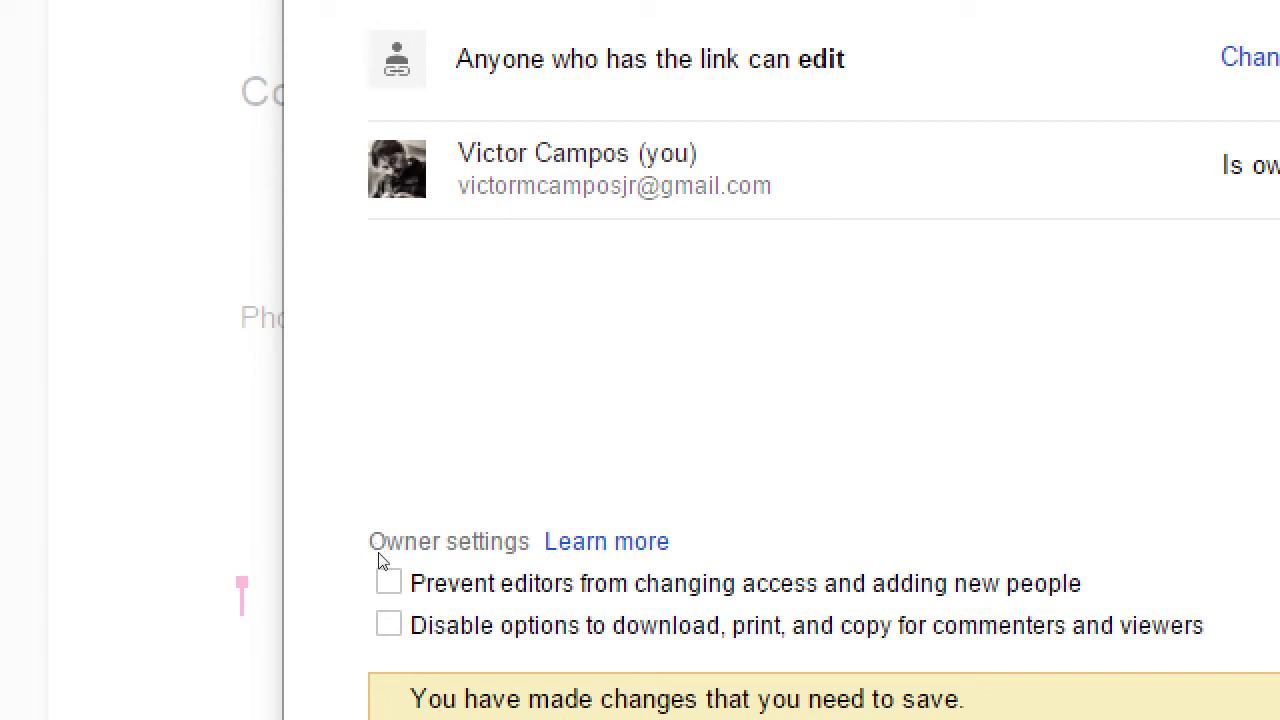
pyautogui.click(391, 575)
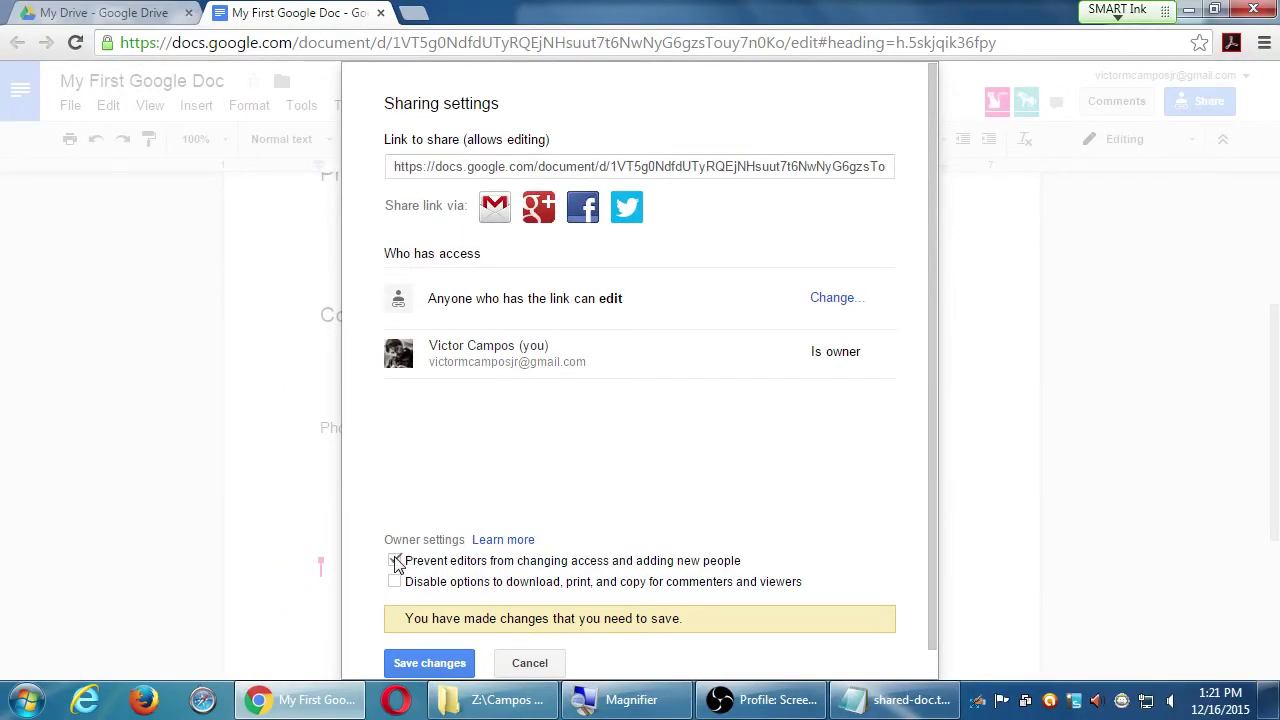
pyautogui.click(395, 562)
pyautogui.click(487, 582)
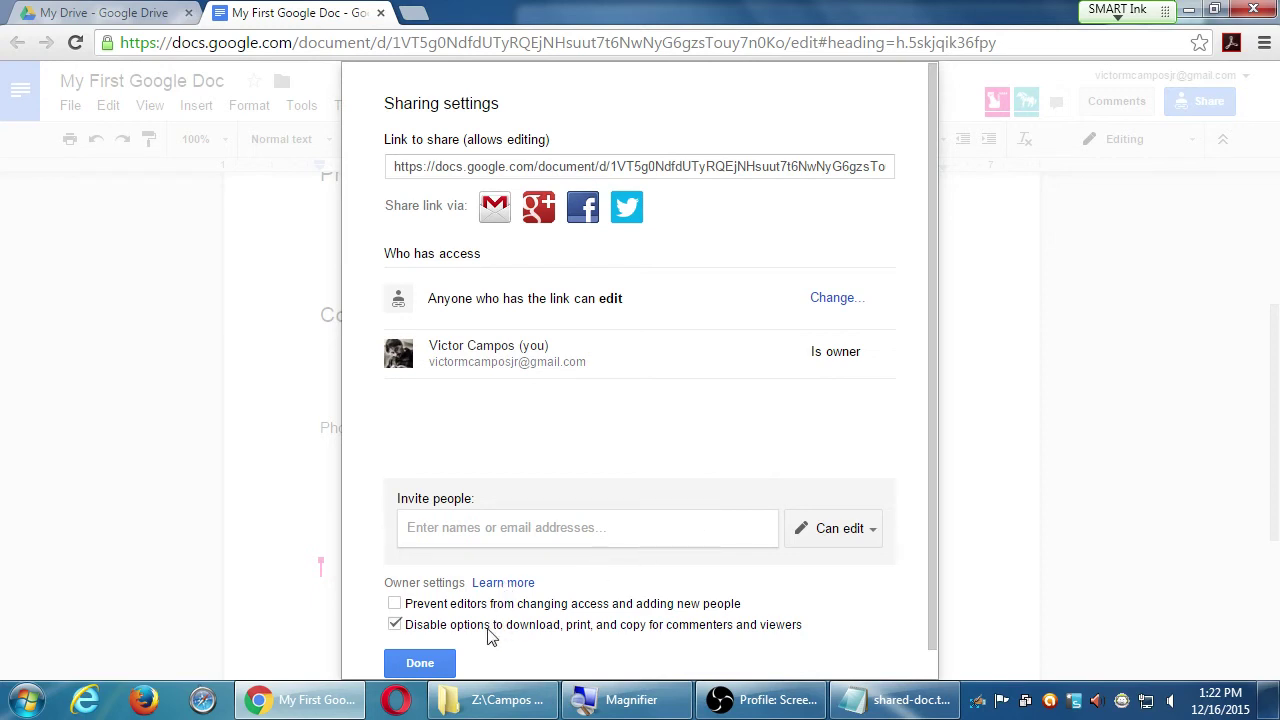
pyautogui.click(422, 663)
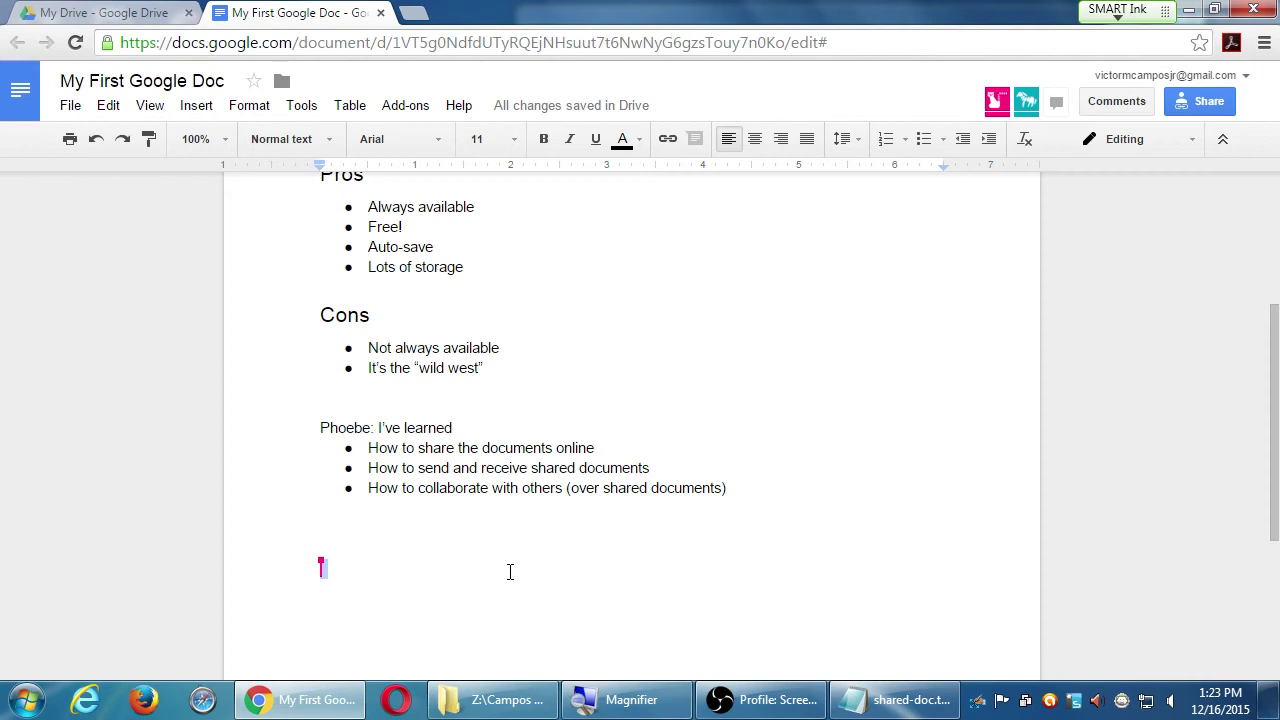
# - Type 'Si me gusta!' on the empty line below the list, select it, and open the Tools menu
pyautogui.write('Si me gusta!')
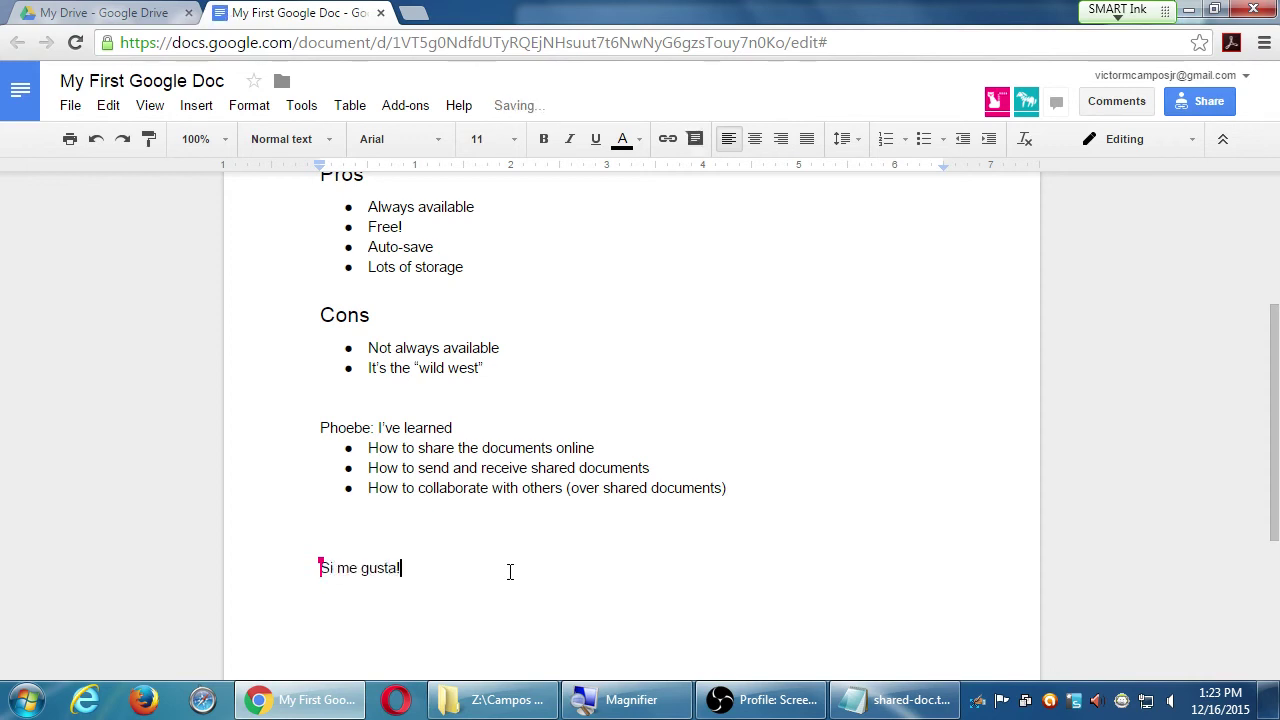
pyautogui.tripleClick(510, 571)
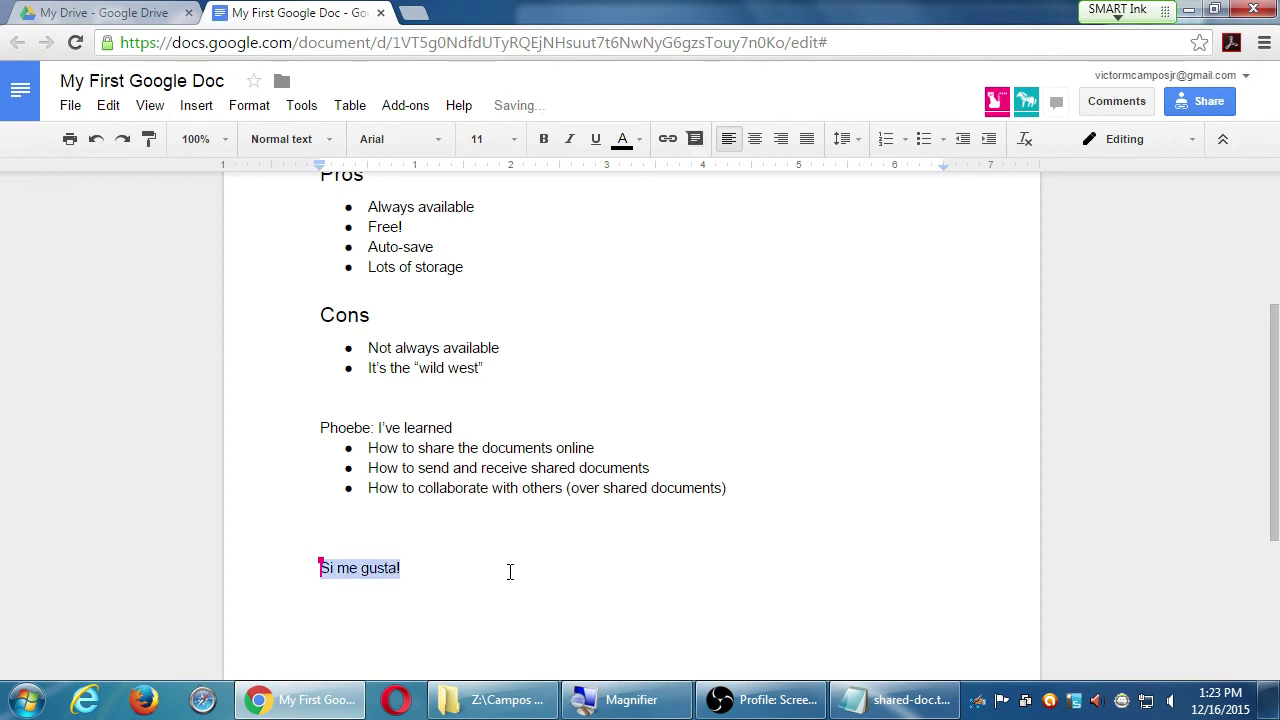
pyautogui.click(302, 107)
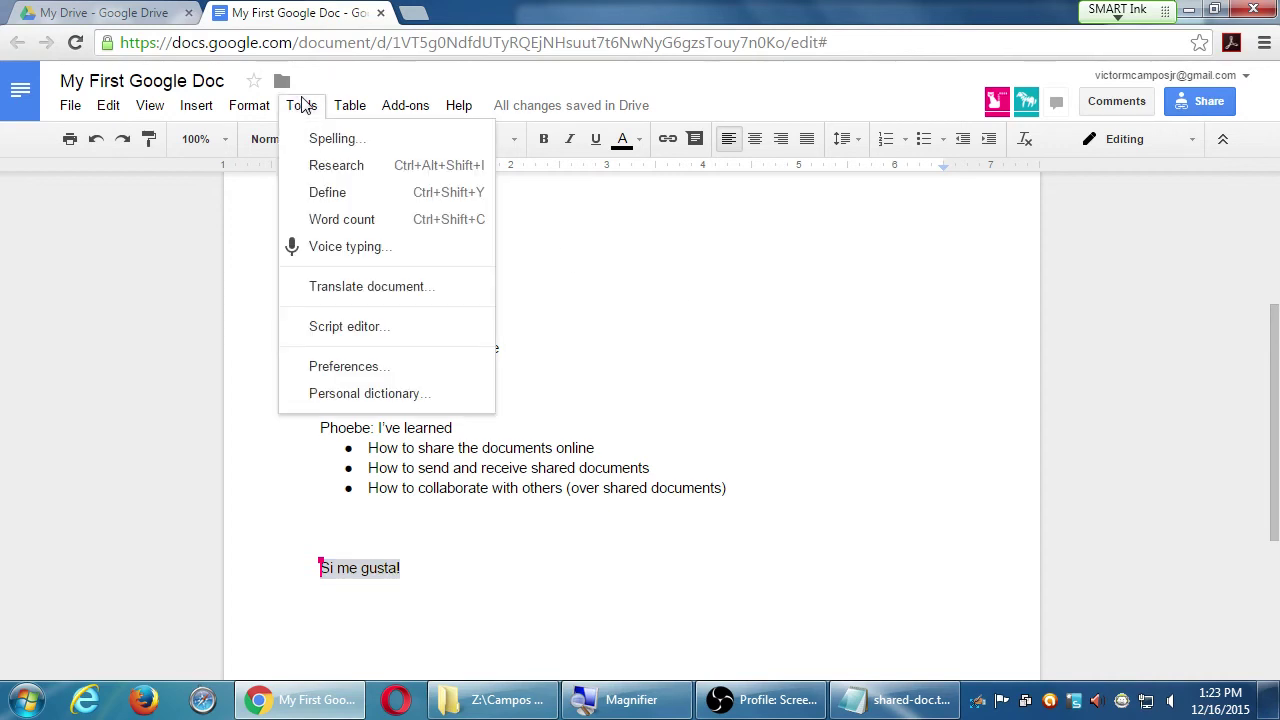
pyautogui.moveTo(277, 106)
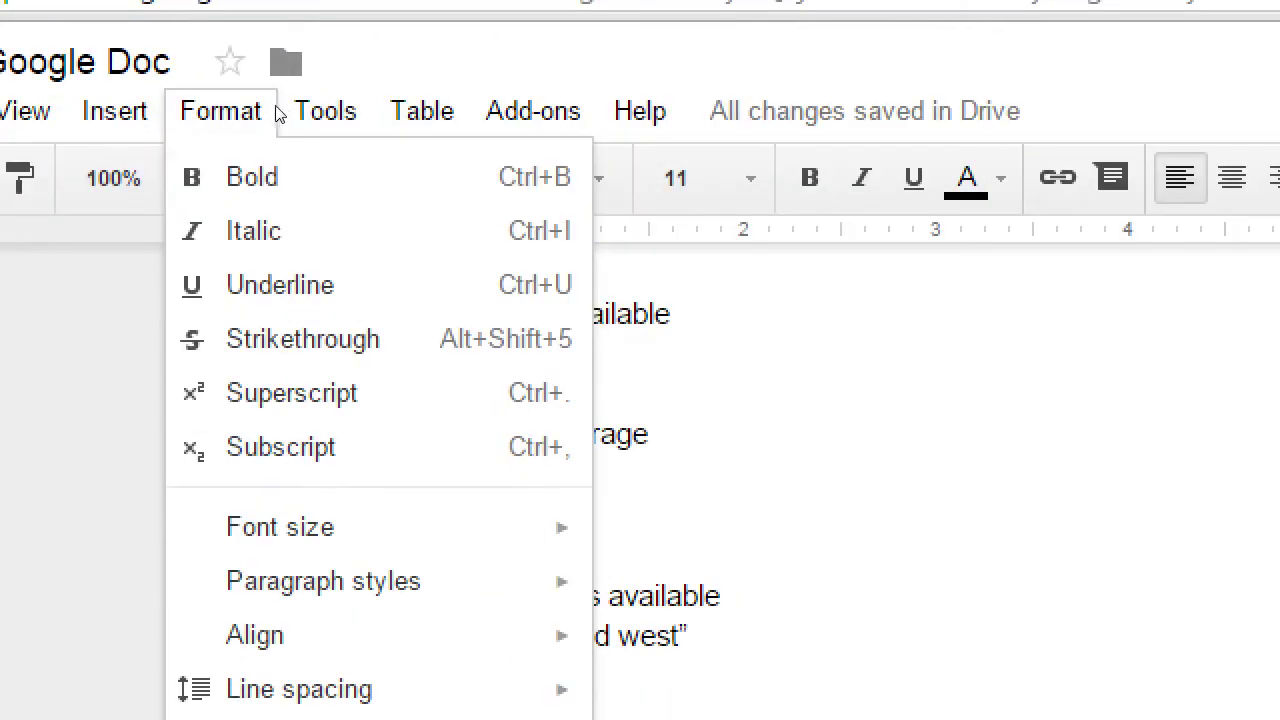
pyautogui.press('Escape')
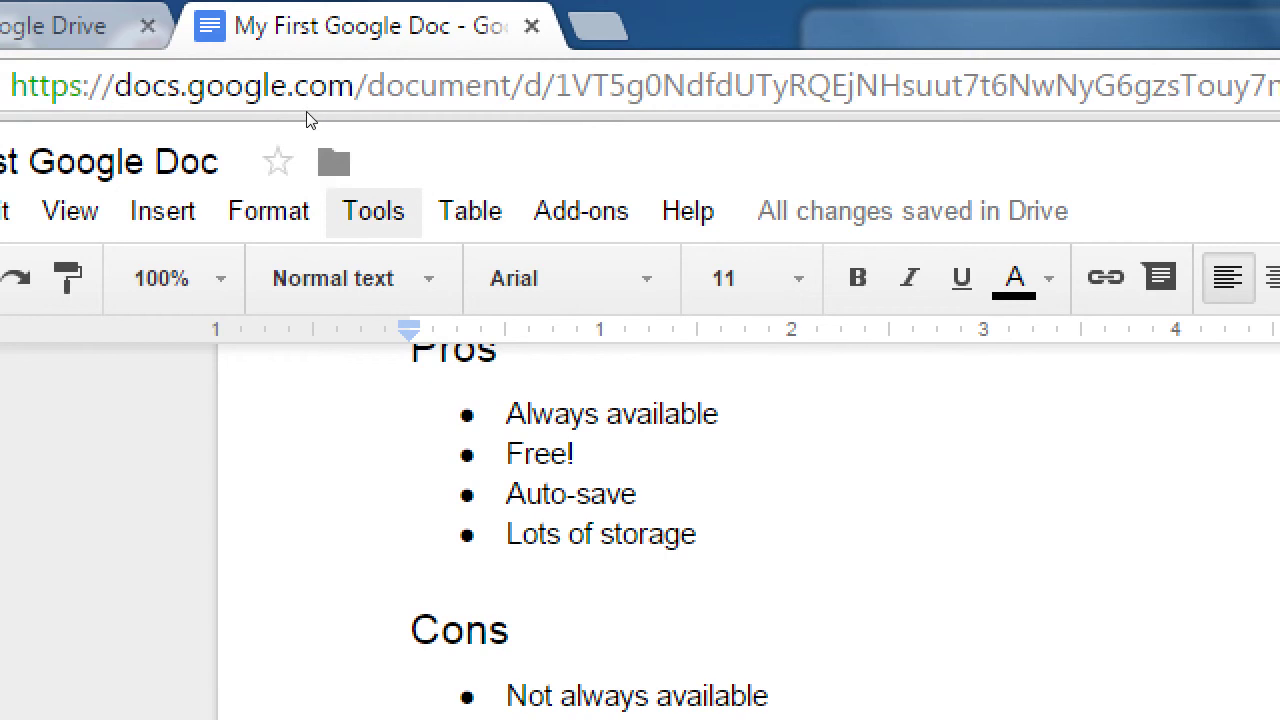
pyautogui.click(373, 211)
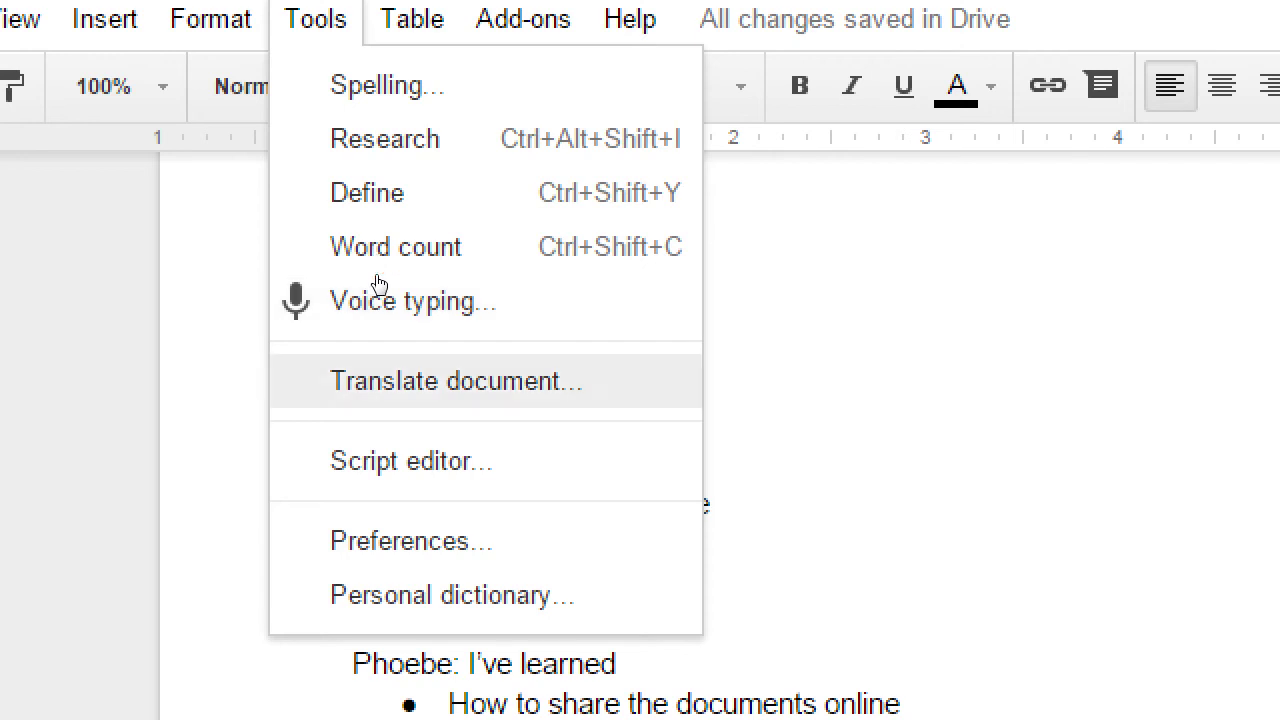
# - Start Translate document for 'Translated copy of My First Google Doc' and browse the language list
pyautogui.click(400, 378)
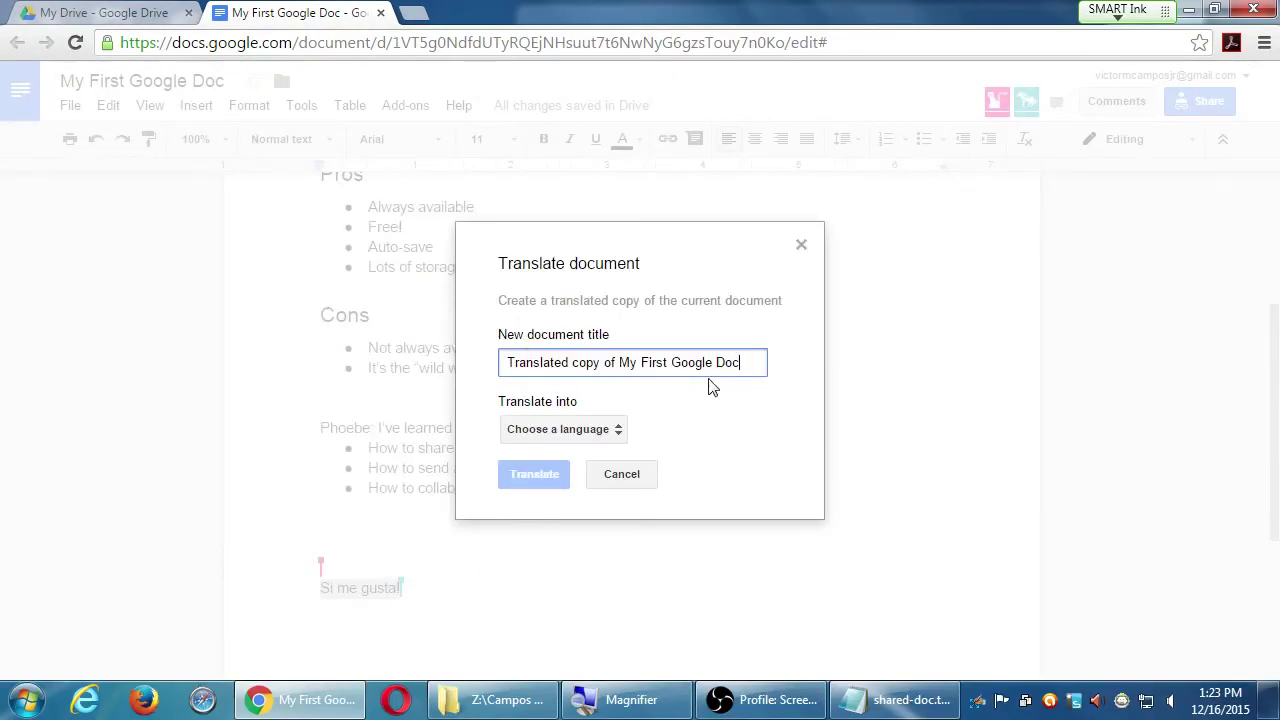
pyautogui.click(607, 429)
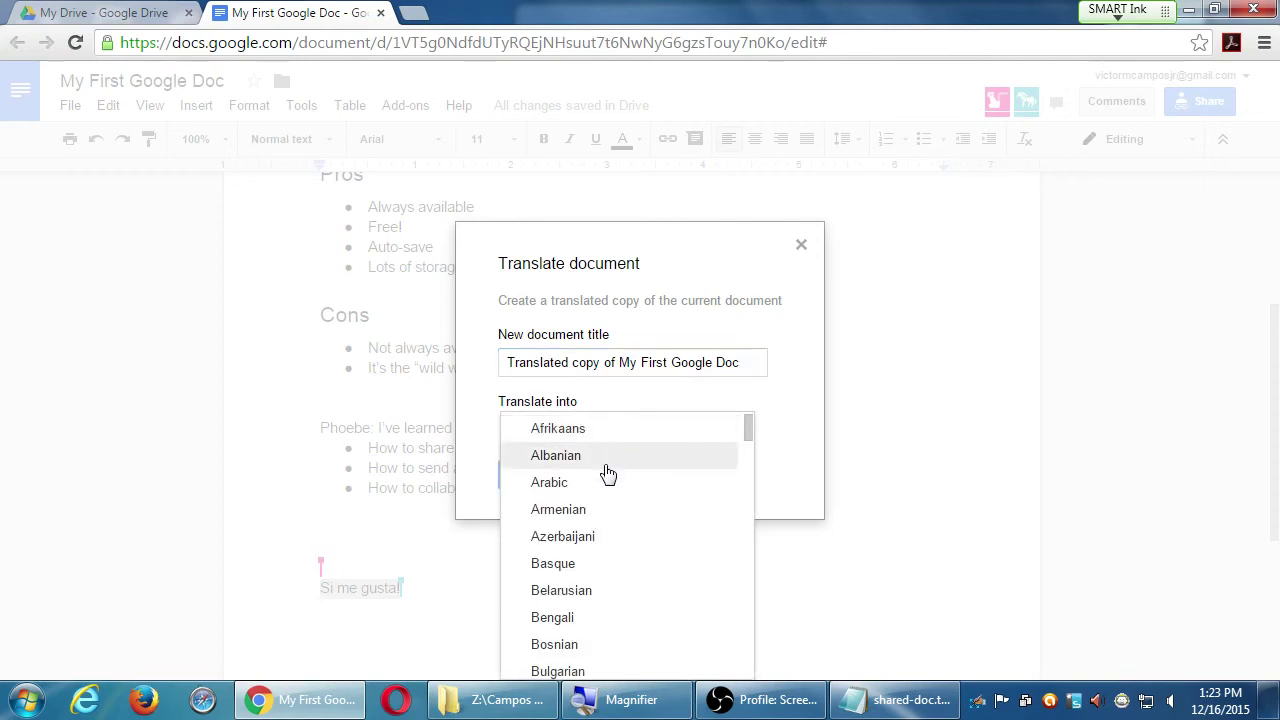
pyautogui.scroll(-2, 652, 578)
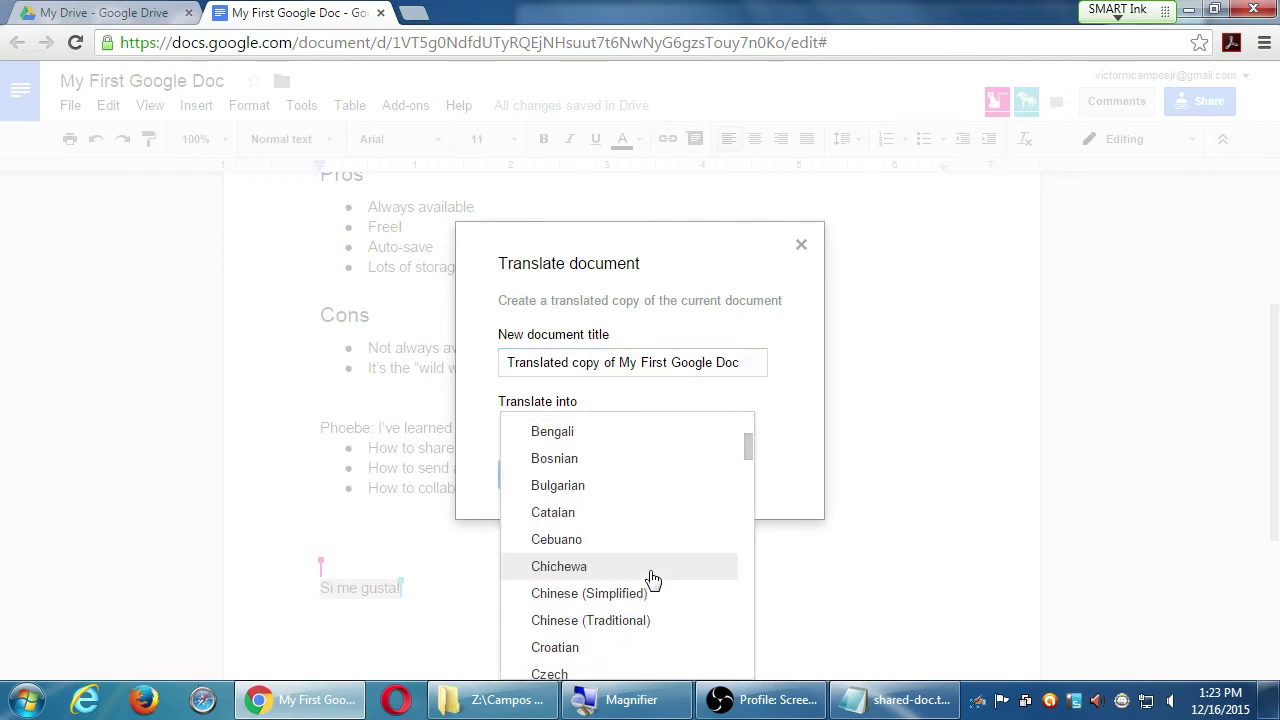
pyautogui.scroll(-3, 653, 579)
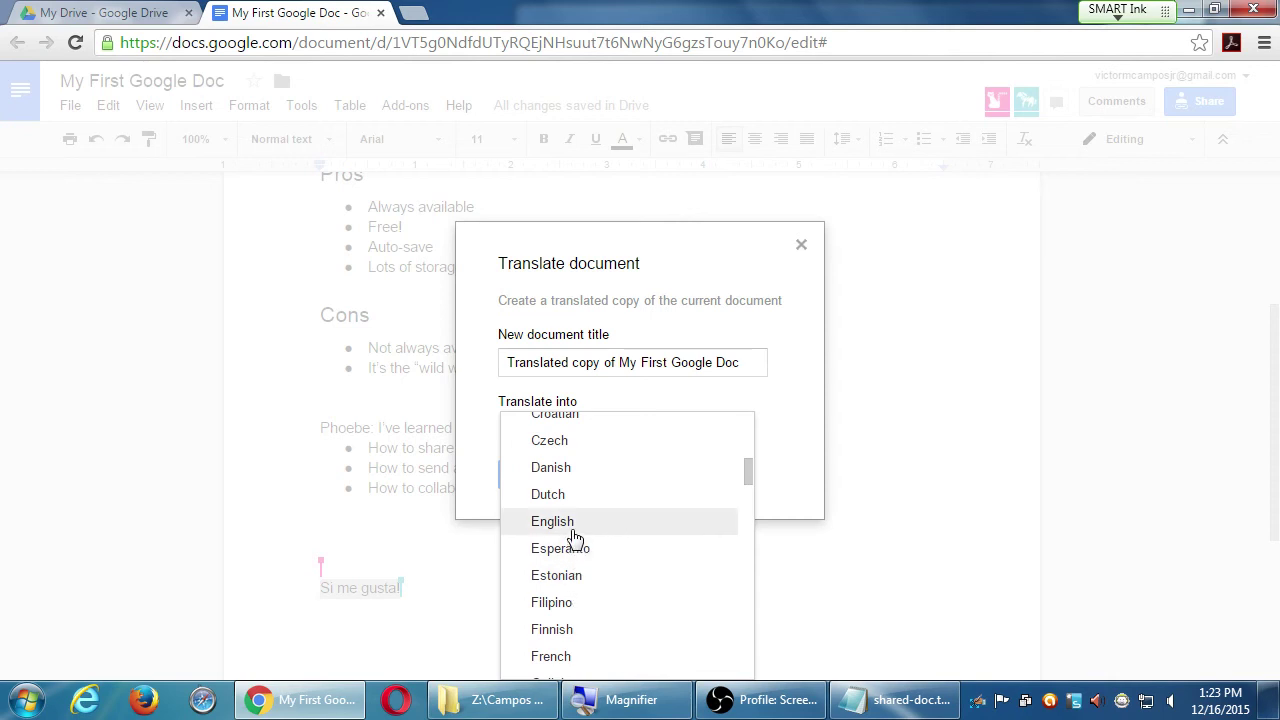
pyautogui.scroll(-1, 609, 638)
pyautogui.scroll(-5, 609, 638)
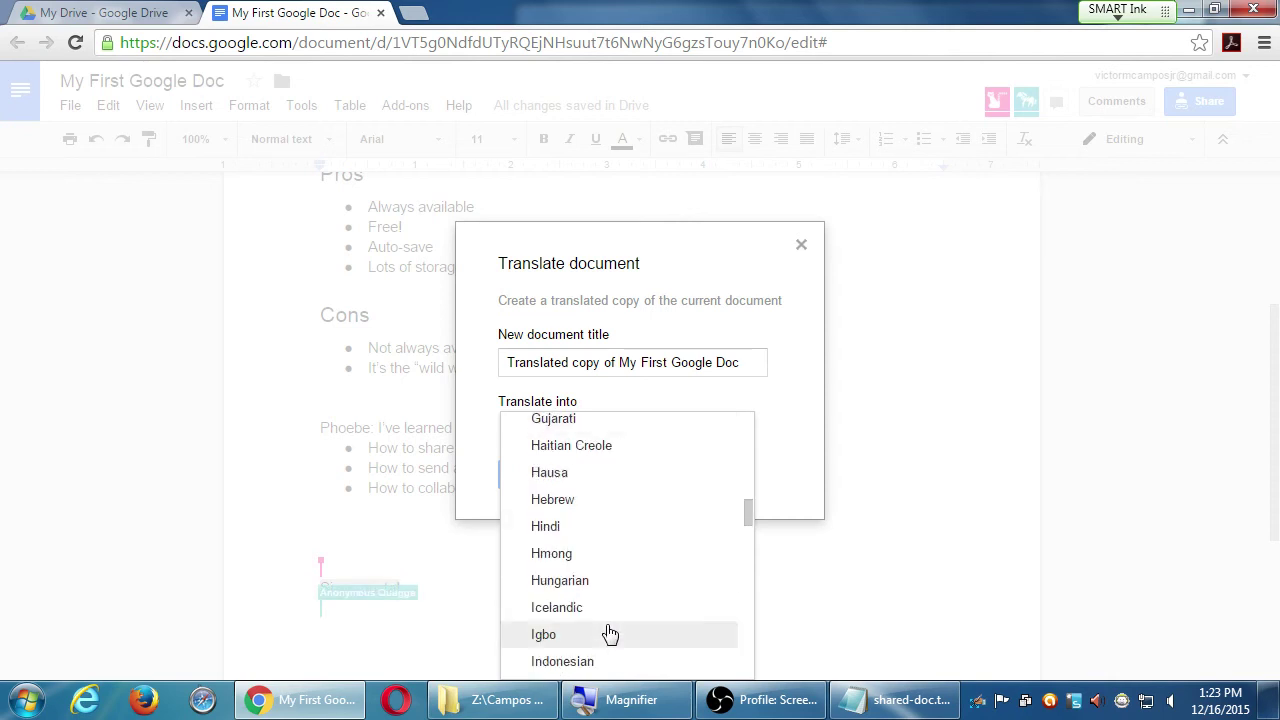
pyautogui.scroll(-5, 610, 632)
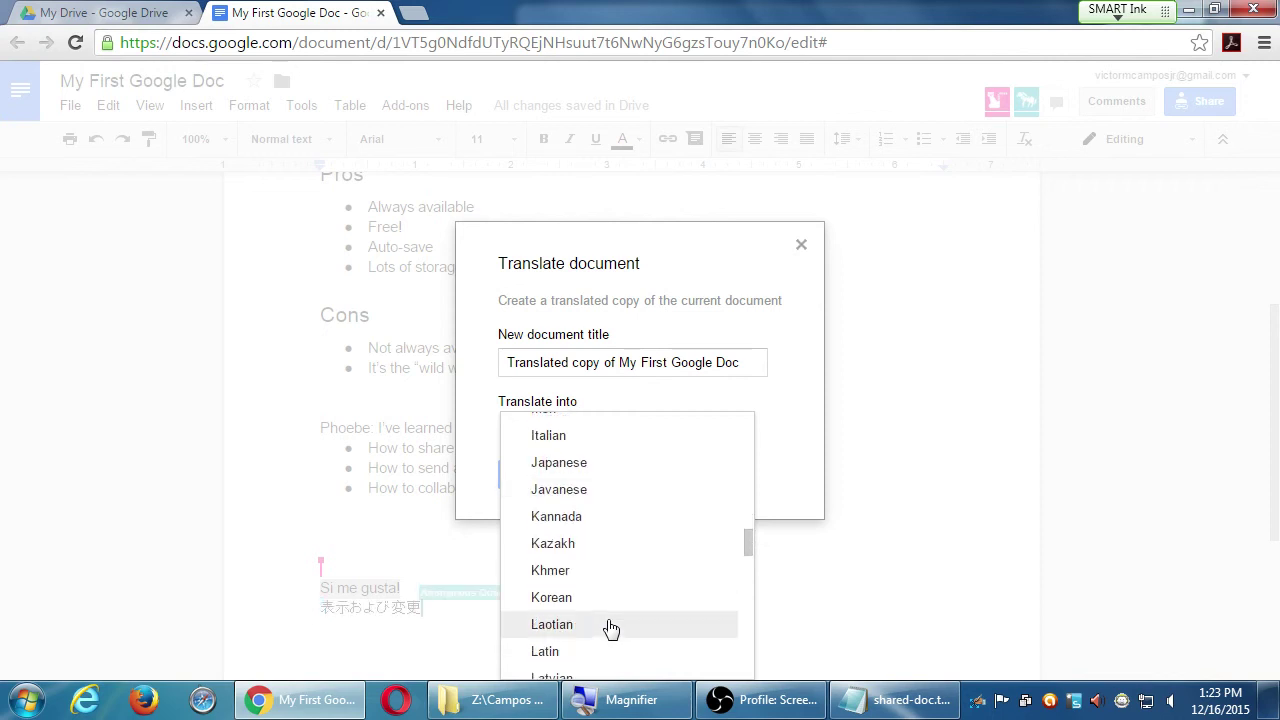
pyautogui.scroll(-1, 616, 620)
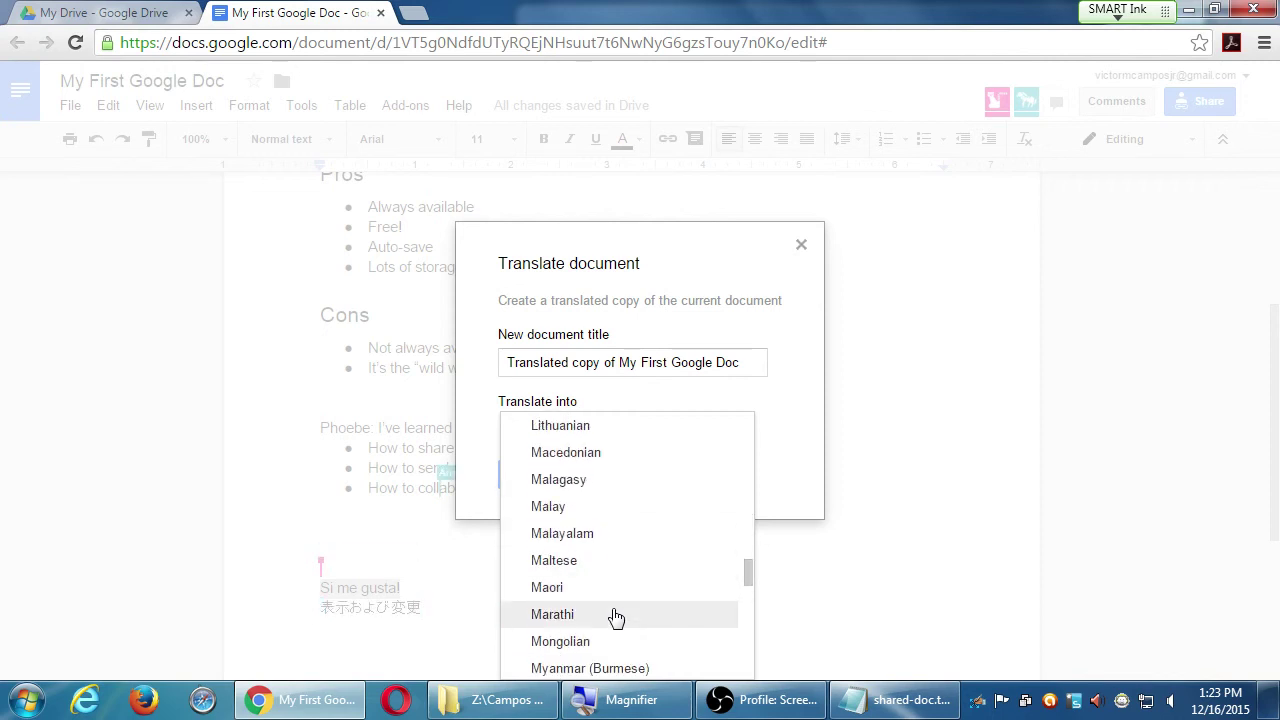
pyautogui.scroll(-1, 616, 620)
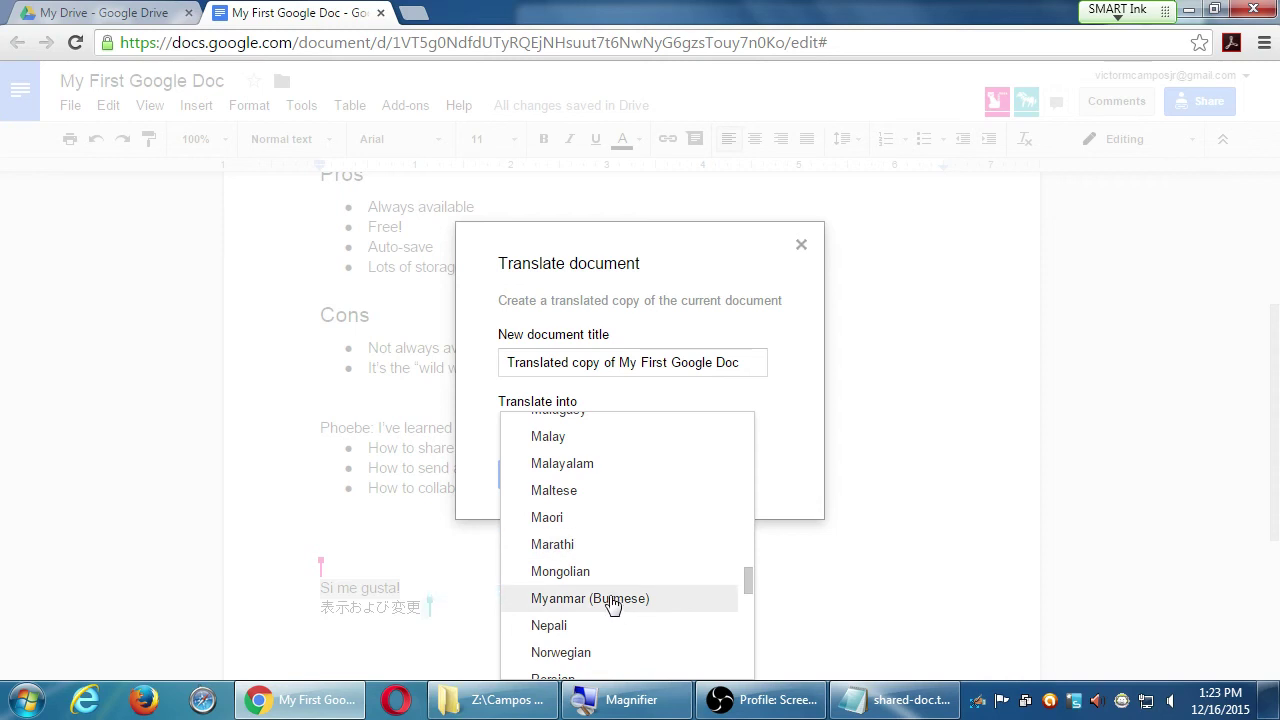